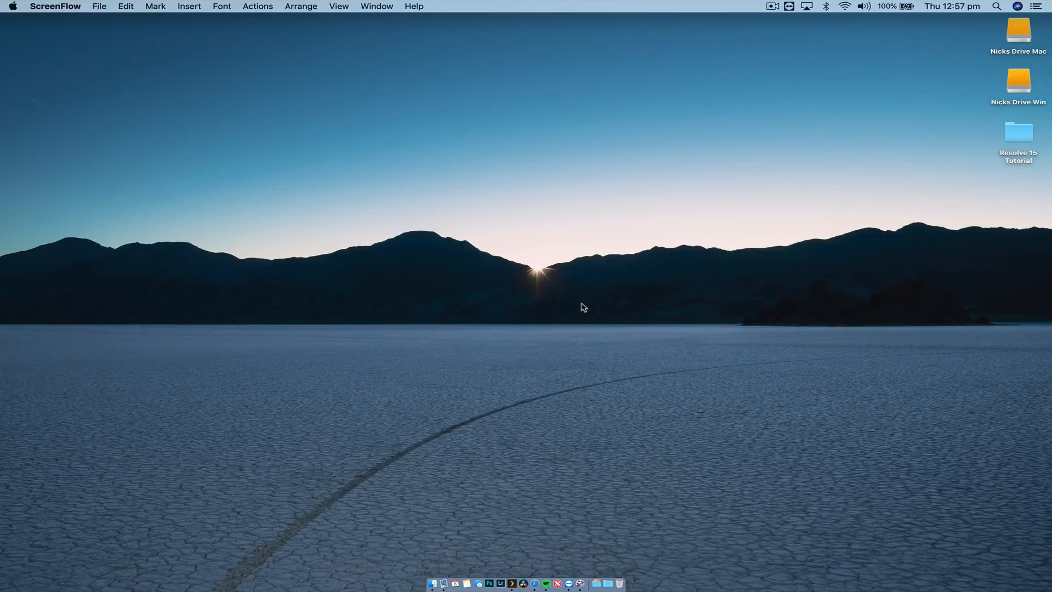
# Launch DaVinci Resolve and create a project named "Editing Tutorial" inside the November 2018 folder
pyautogui.click(527, 584)
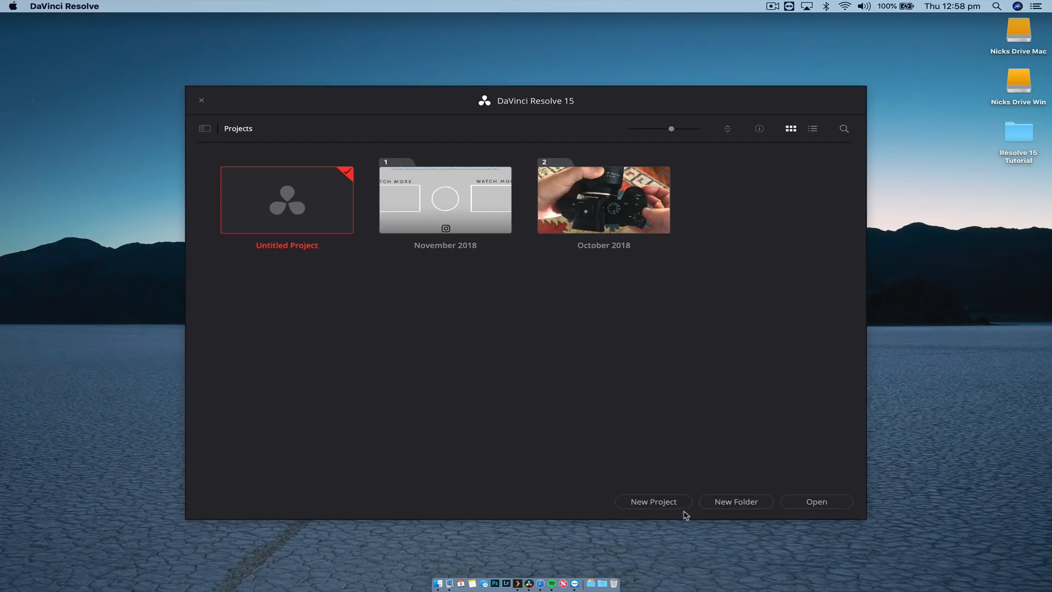
pyautogui.doubleClick(448, 246)
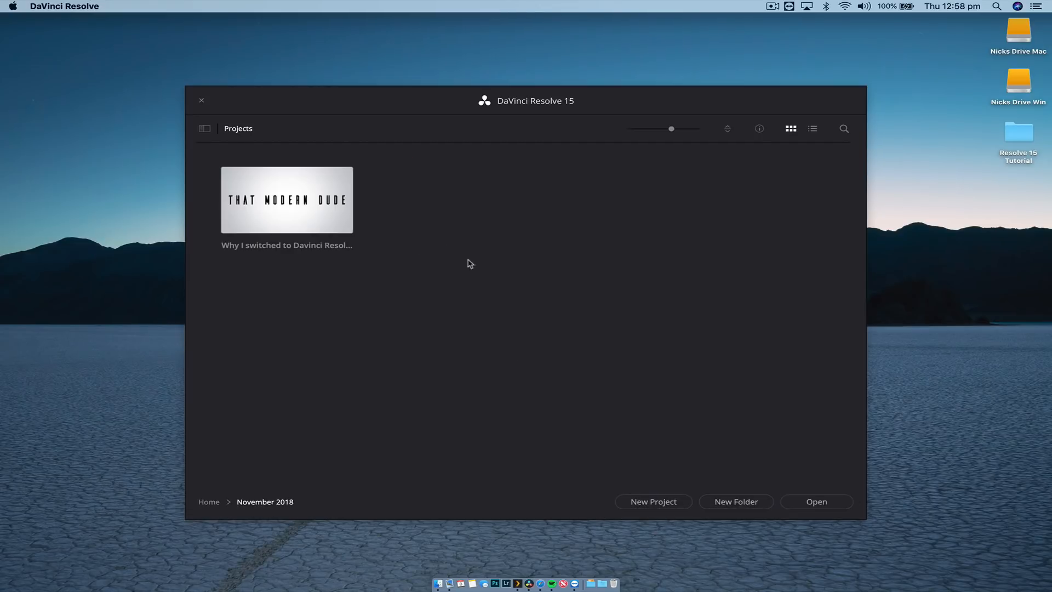
pyautogui.click(652, 502)
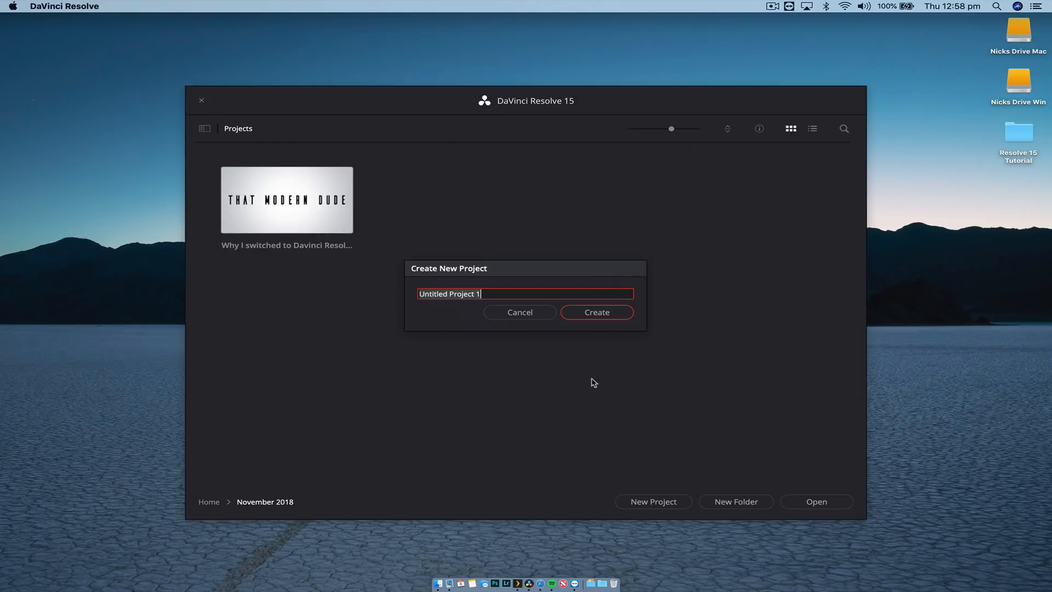
pyautogui.write('Editing Tutorial')
pyautogui.press('Return')
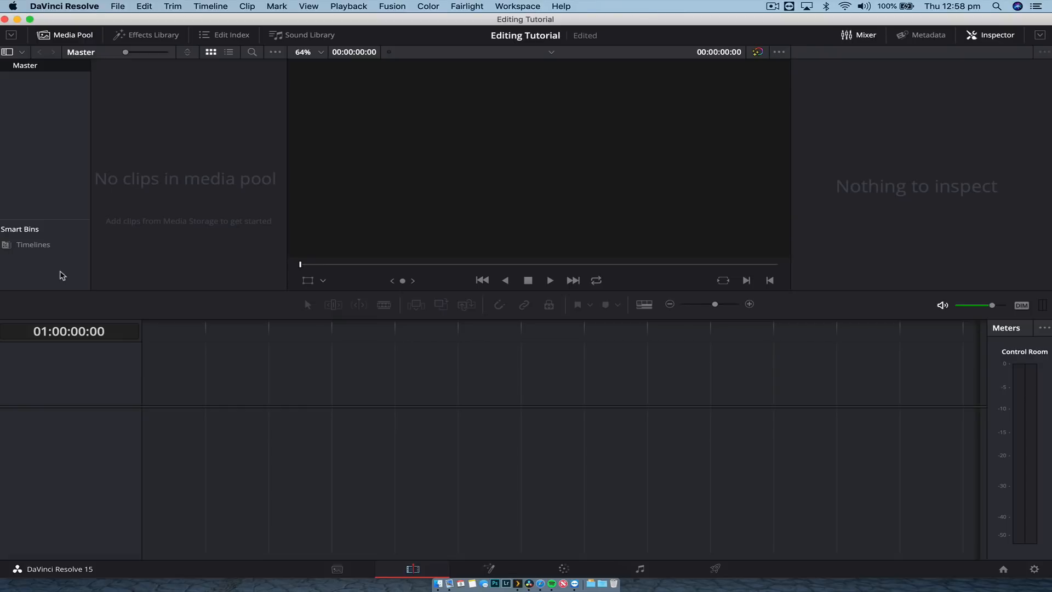
# Look at the media pool at full height and tour the Media, Edit and Fusion pages
pyautogui.click(17, 34)
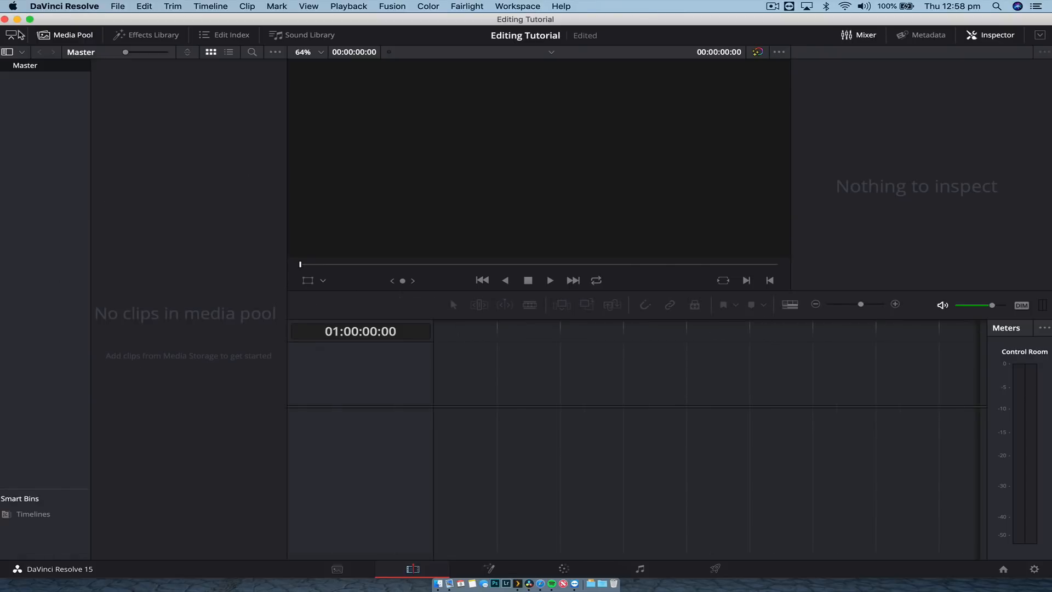
pyautogui.click(17, 34)
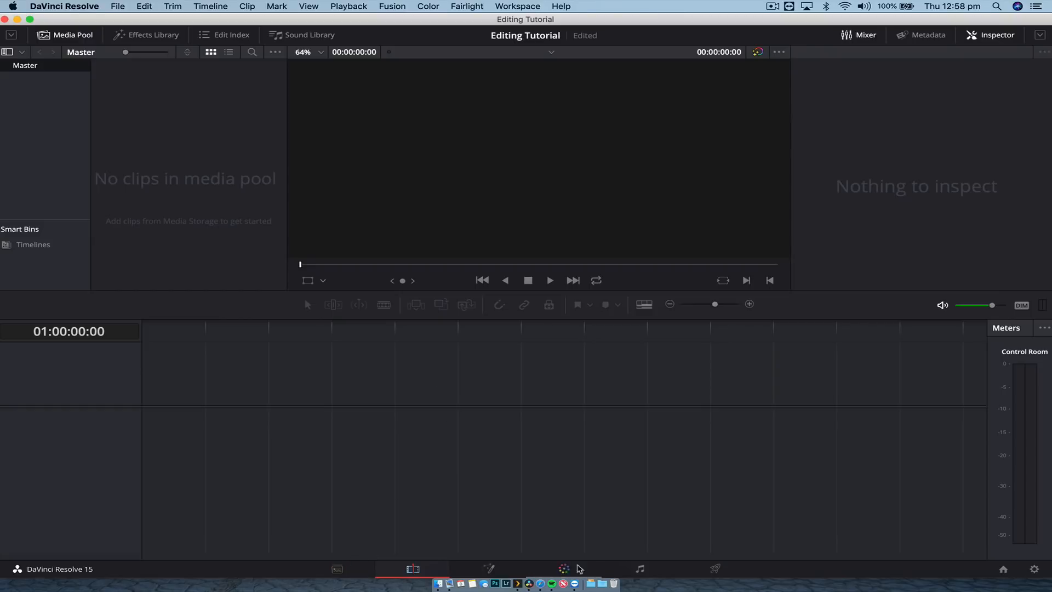
pyautogui.click(339, 572)
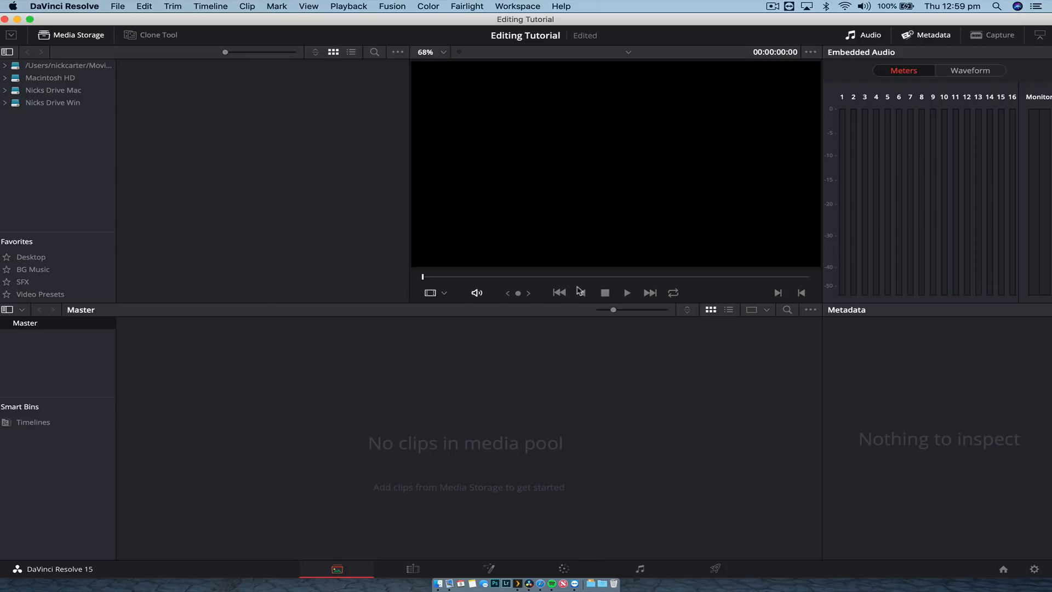
pyautogui.click(411, 569)
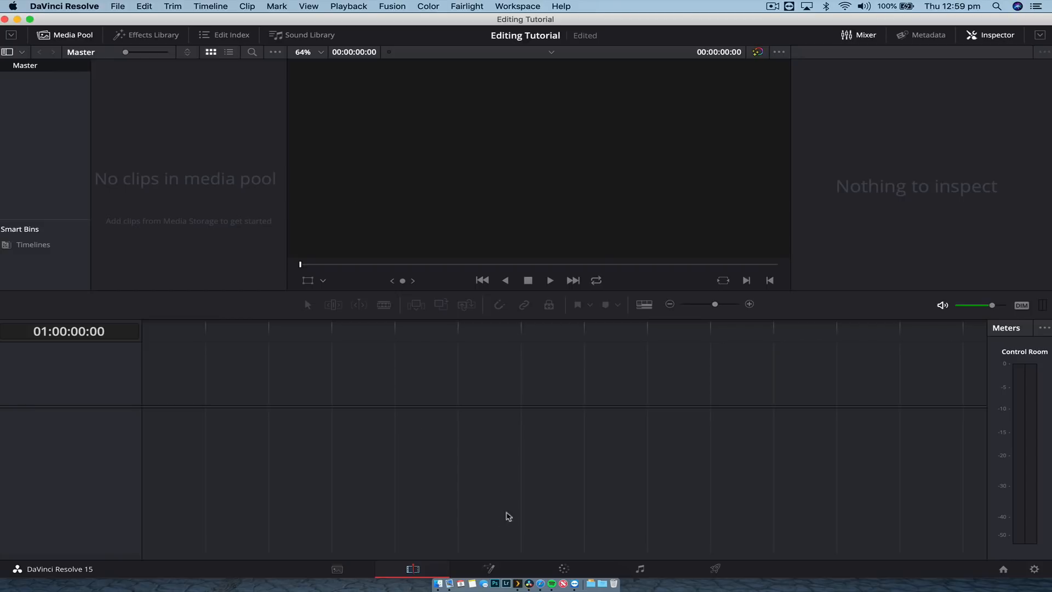
pyautogui.click(490, 569)
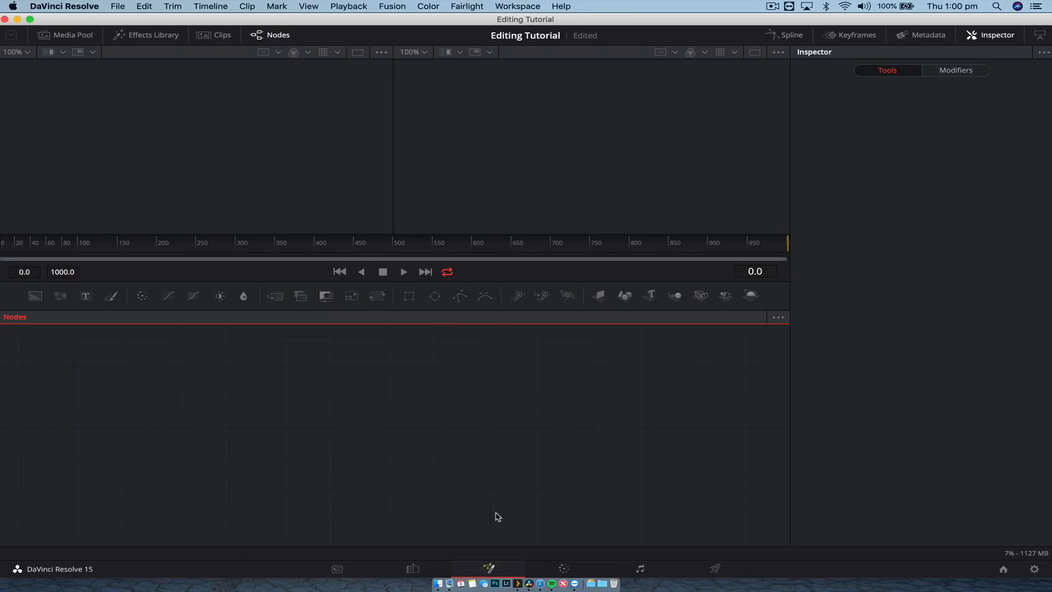
# Look through the Color page's grading palettes, such as Motion Effects, finishing on the Color Wheels
pyautogui.click(565, 569)
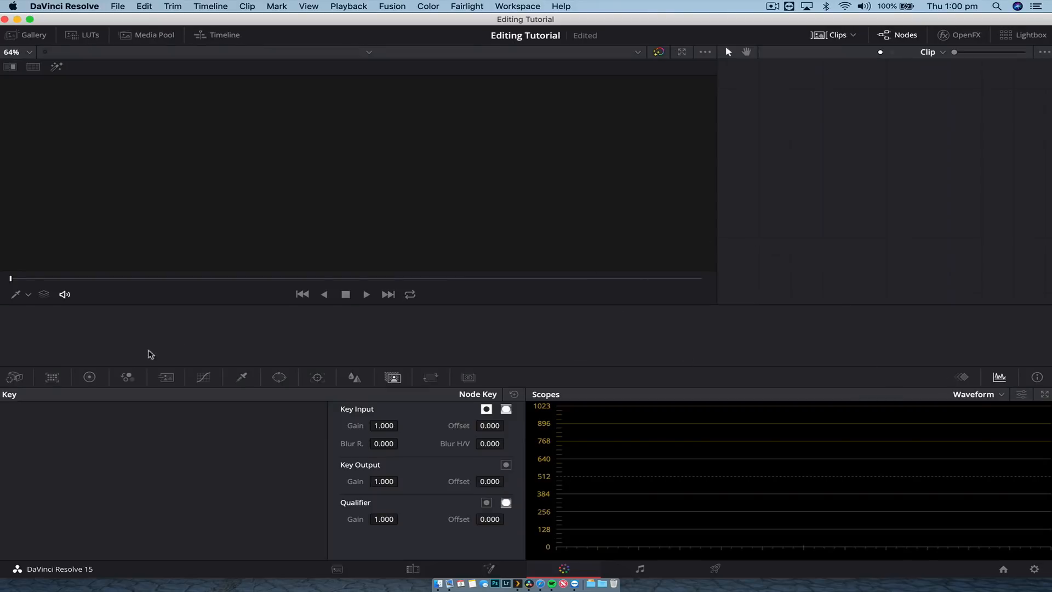
pyautogui.click(90, 377)
pyautogui.click(127, 377)
pyautogui.click(166, 377)
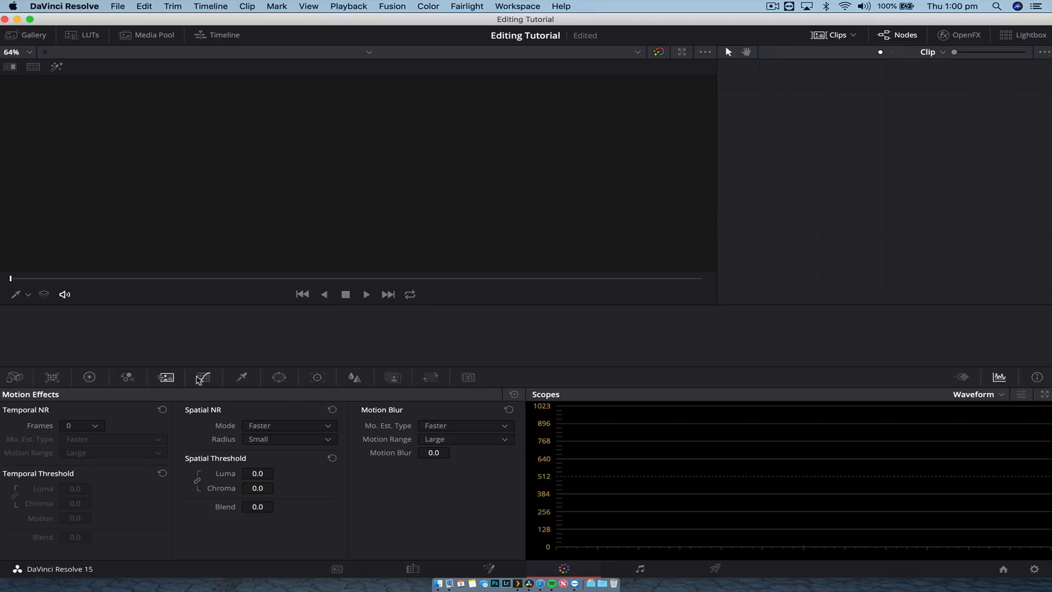
pyautogui.click(201, 378)
pyautogui.click(242, 377)
pyautogui.click(89, 377)
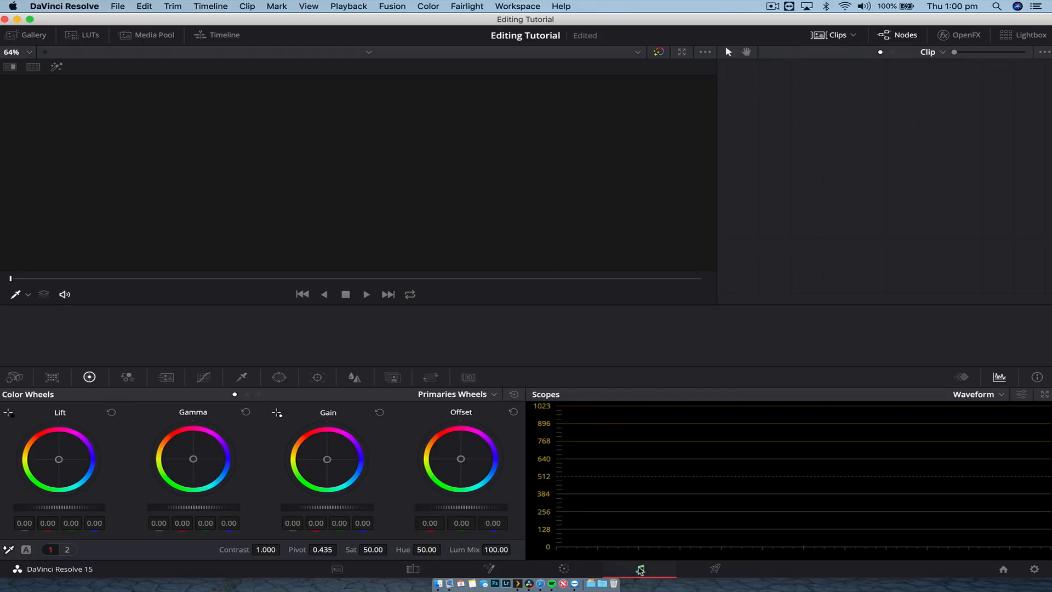
# Look over the Fairlight audio page and the render presets on the Deliver page
pyautogui.click(640, 568)
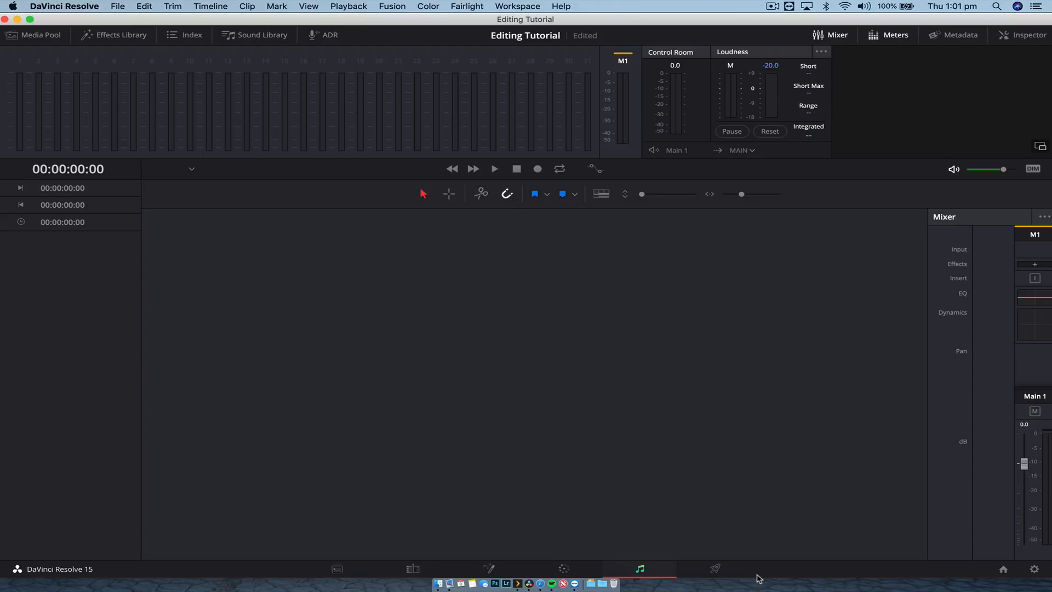
pyautogui.click(716, 570)
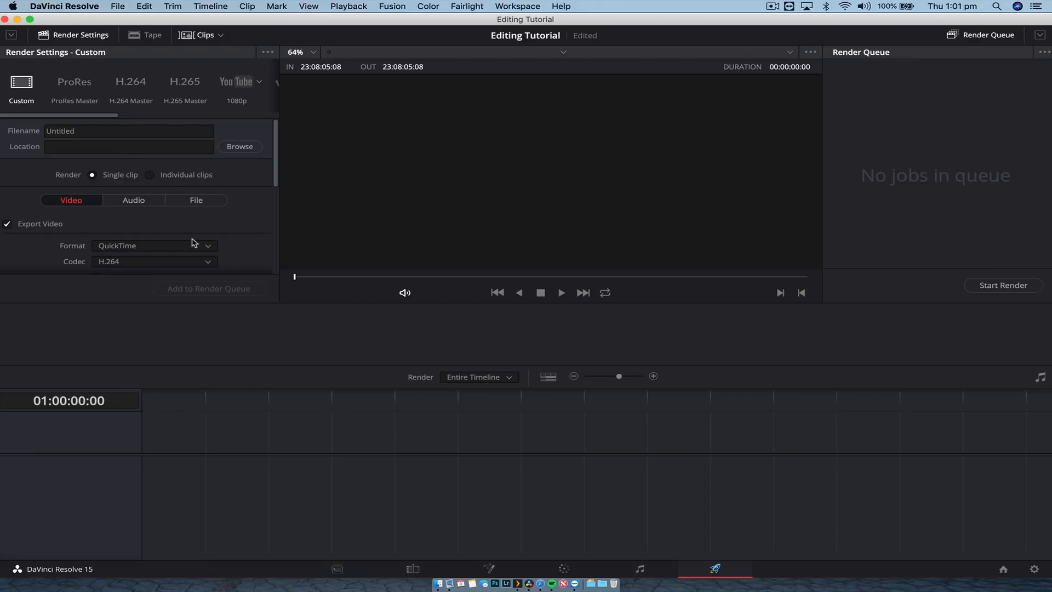
pyautogui.hscroll(5, 72, 103)
pyautogui.hscroll(-5, 71, 103)
# Revisit the Color, Edit and Fairlight pages for comparison, finishing on the Edit page
pyautogui.click(566, 570)
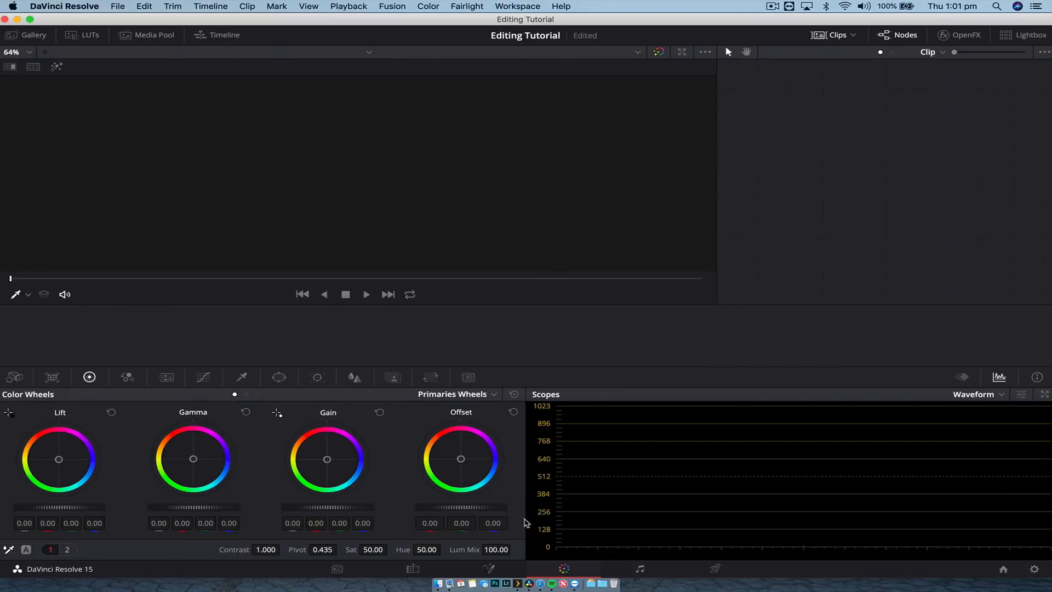
pyautogui.click(404, 568)
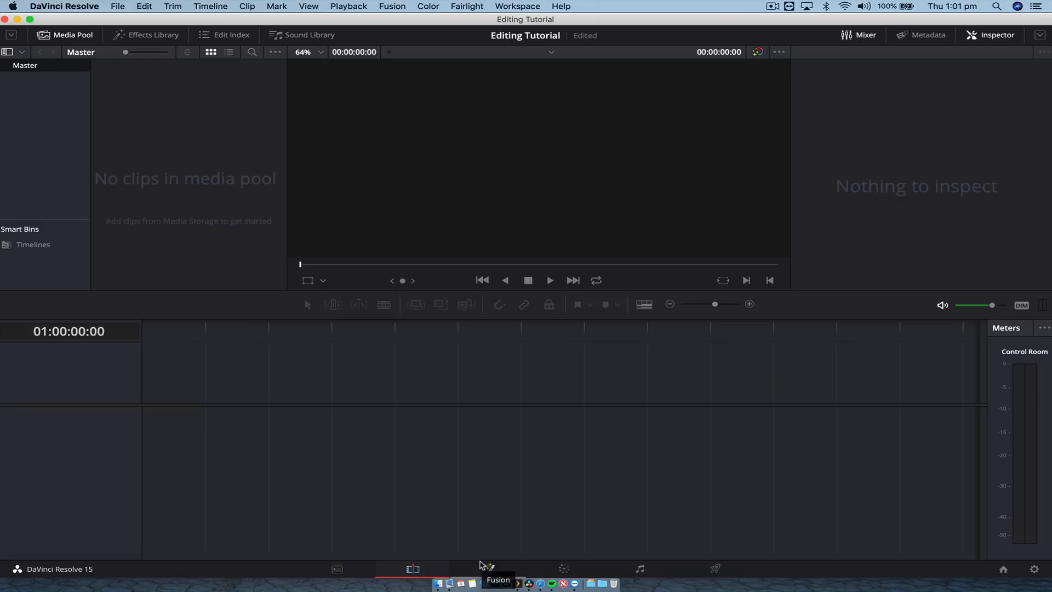
pyautogui.click(563, 569)
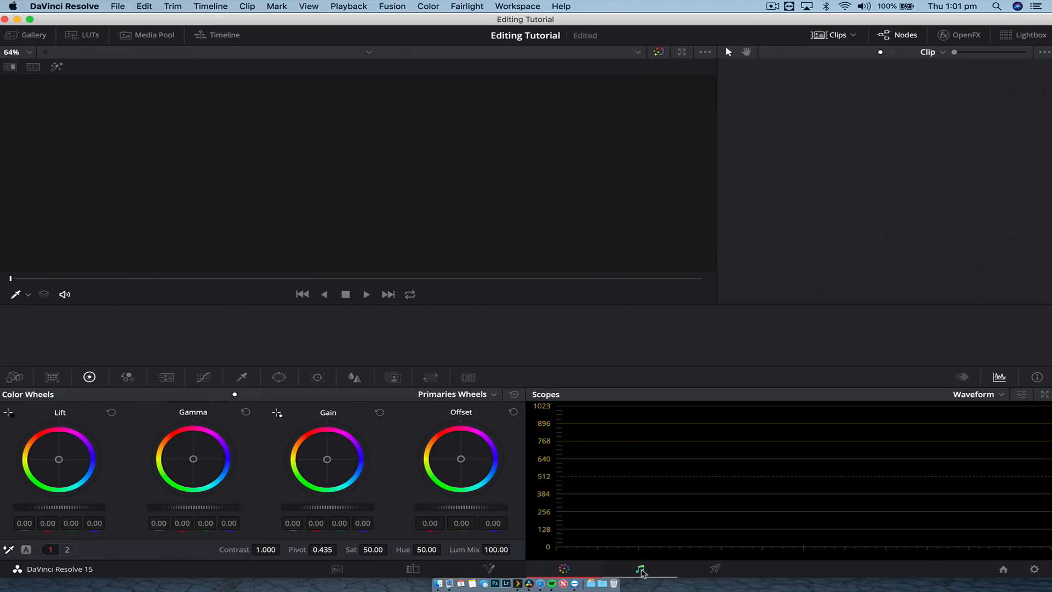
pyautogui.click(641, 570)
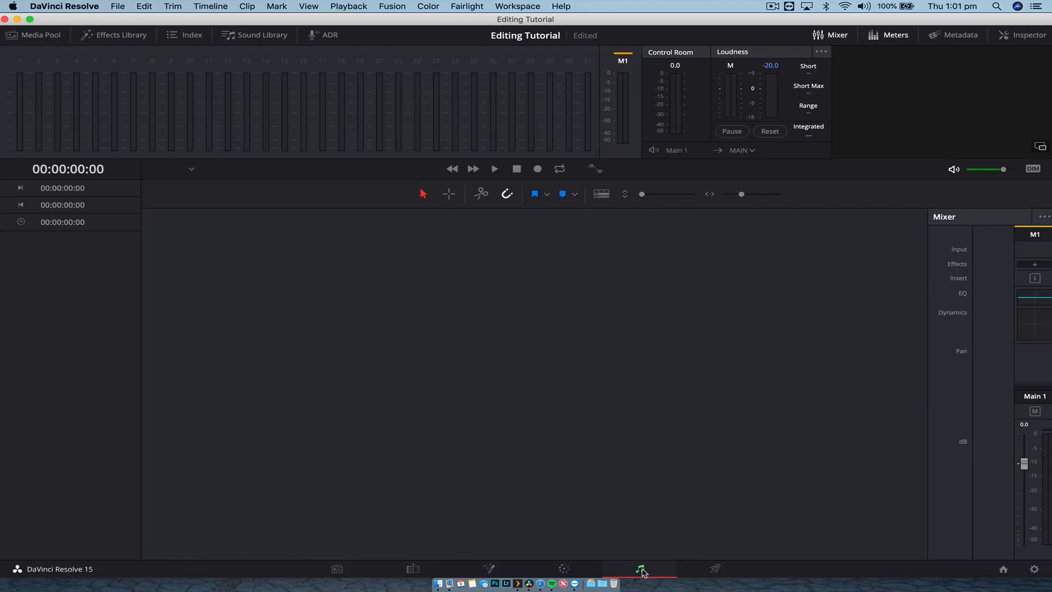
pyautogui.click(406, 569)
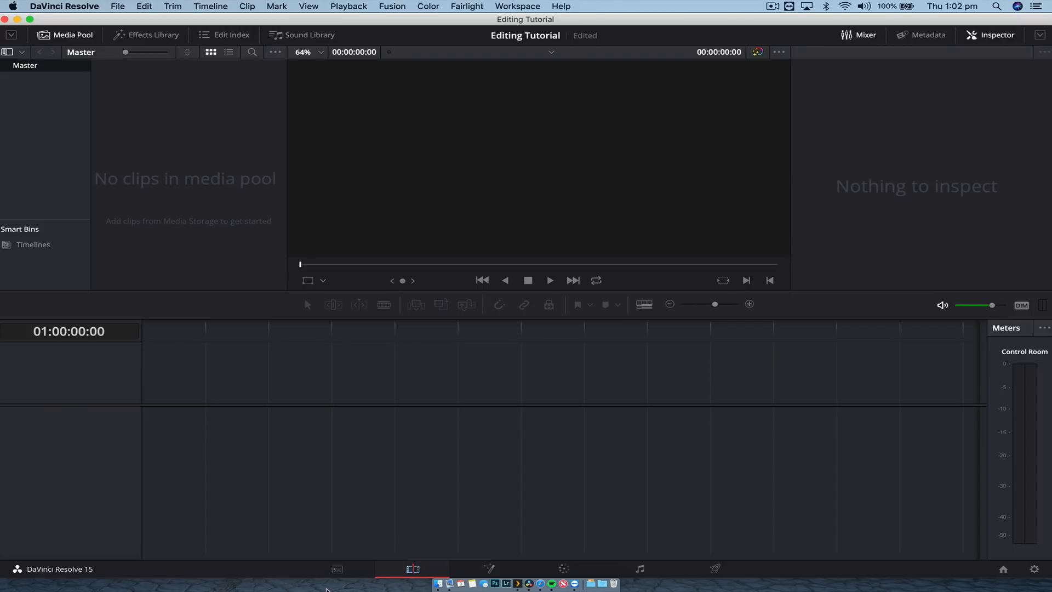
# Browse the contents of the internal and external drives in the Media page's storage browser
pyautogui.click(337, 569)
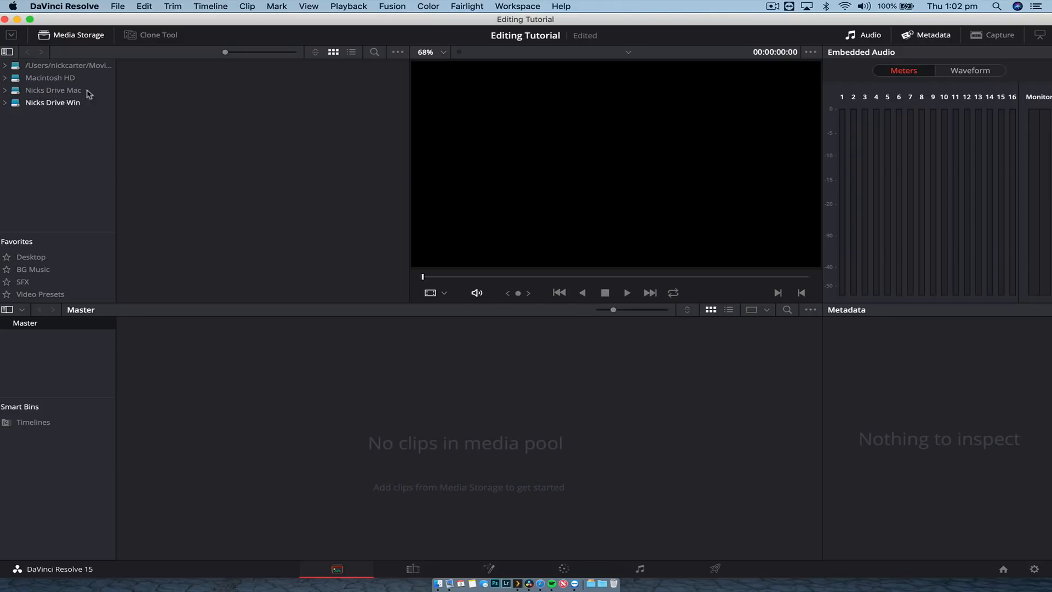
pyautogui.click(44, 78)
pyautogui.click(39, 89)
pyautogui.click(47, 102)
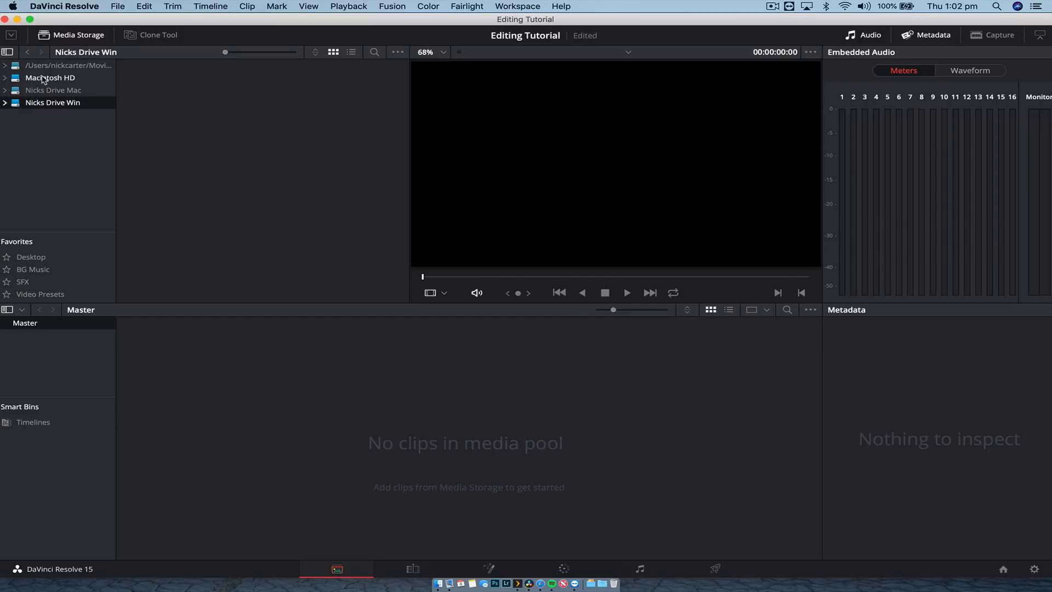
pyautogui.click(38, 77)
pyautogui.click(48, 91)
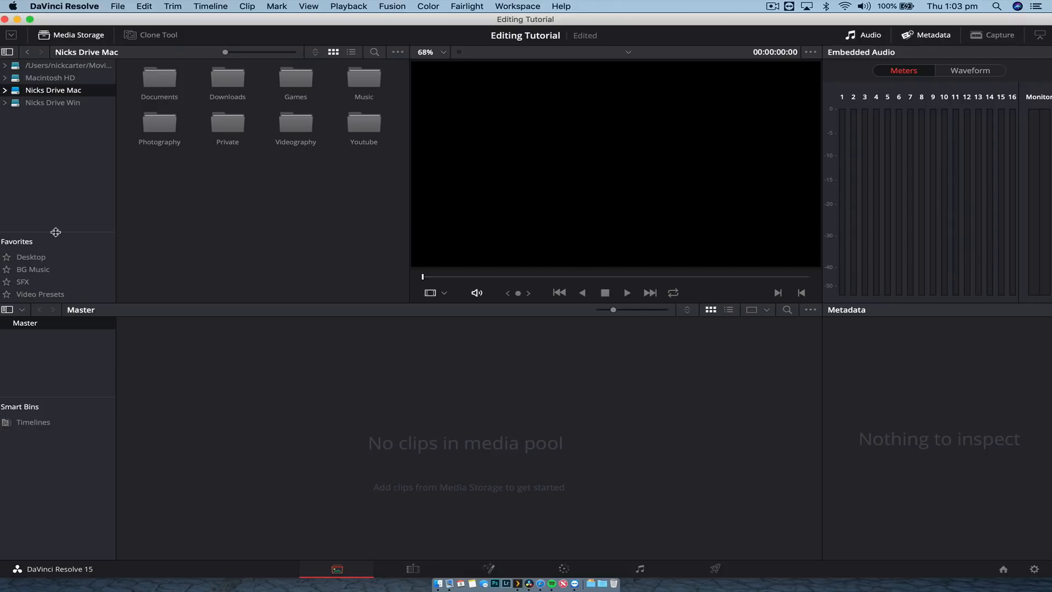
# Enlarge the Favorites area of the media storage browser and open the Resolve 15 Tutorial folder from the Desktop favorite
pyautogui.moveTo(55, 235); pyautogui.dragTo(57, 140)
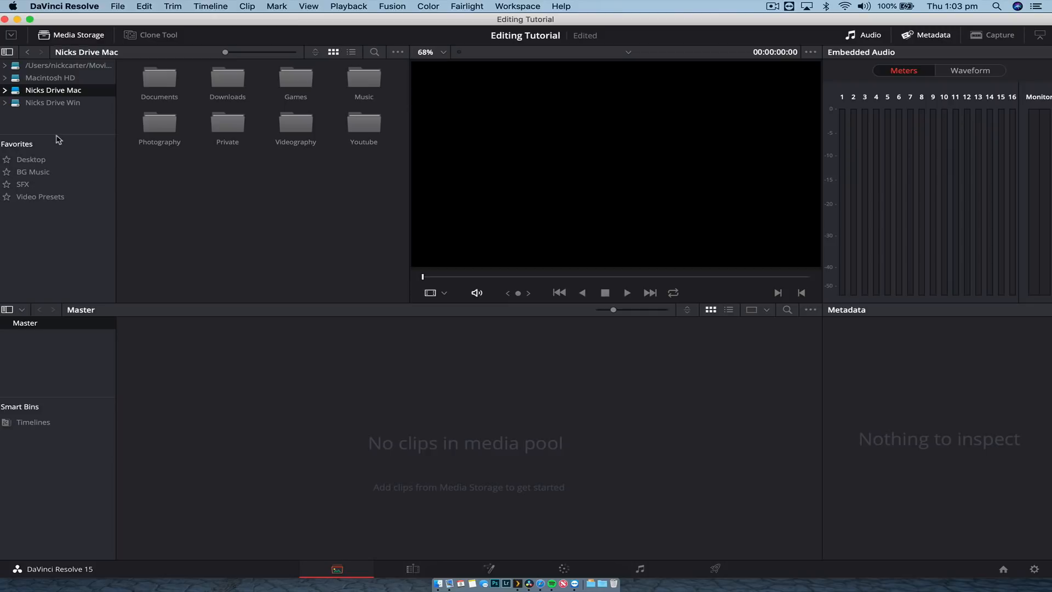
pyautogui.click(41, 162)
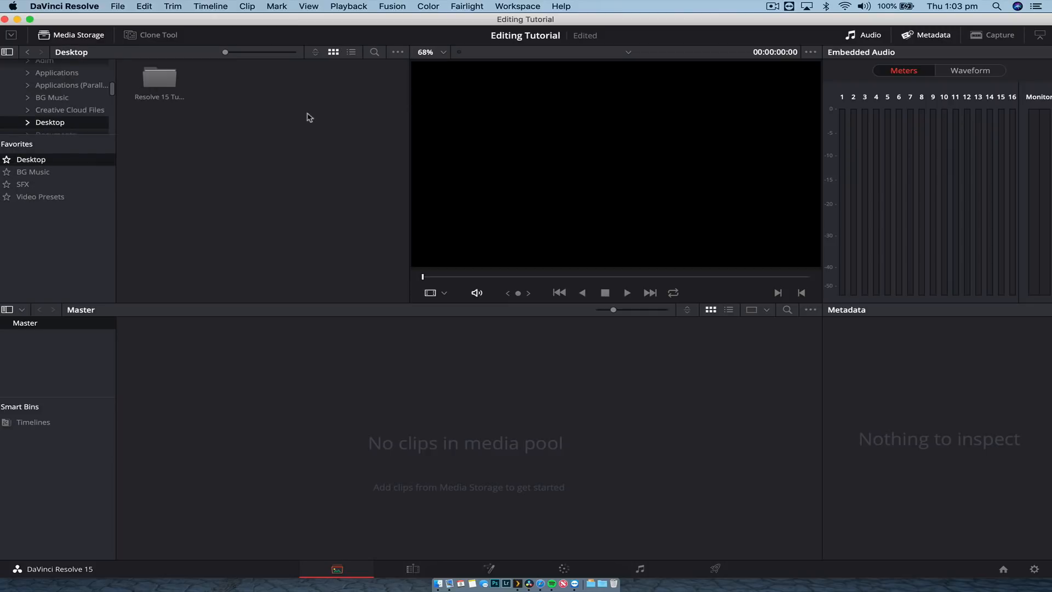
pyautogui.doubleClick(167, 78)
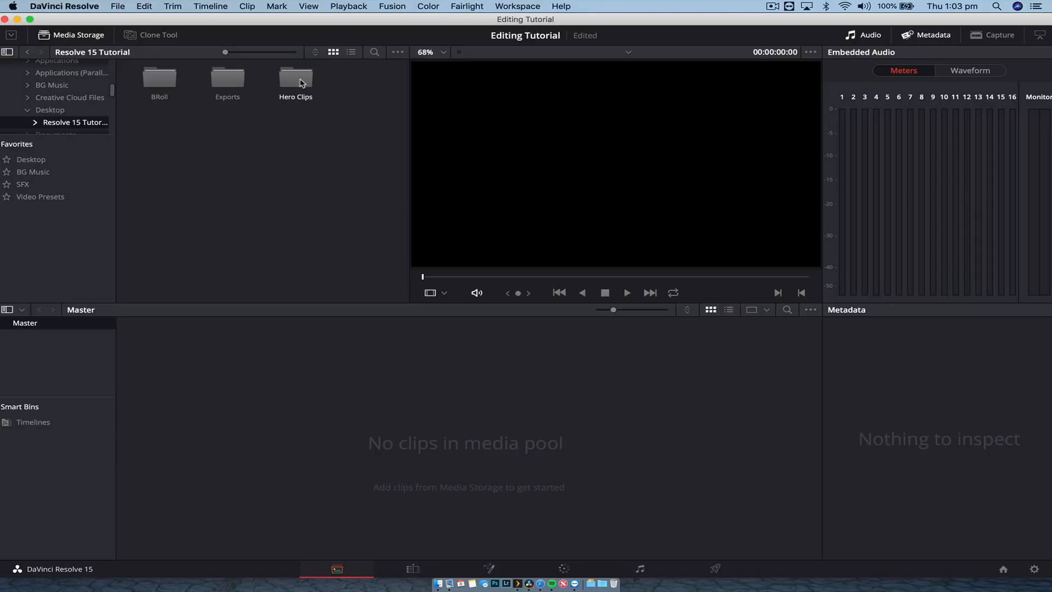
# Import the Hero Clips folder's media into the Master bin, changing the timeline frame rate and video format to match
pyautogui.moveTo(301, 84); pyautogui.dragTo(218, 491)
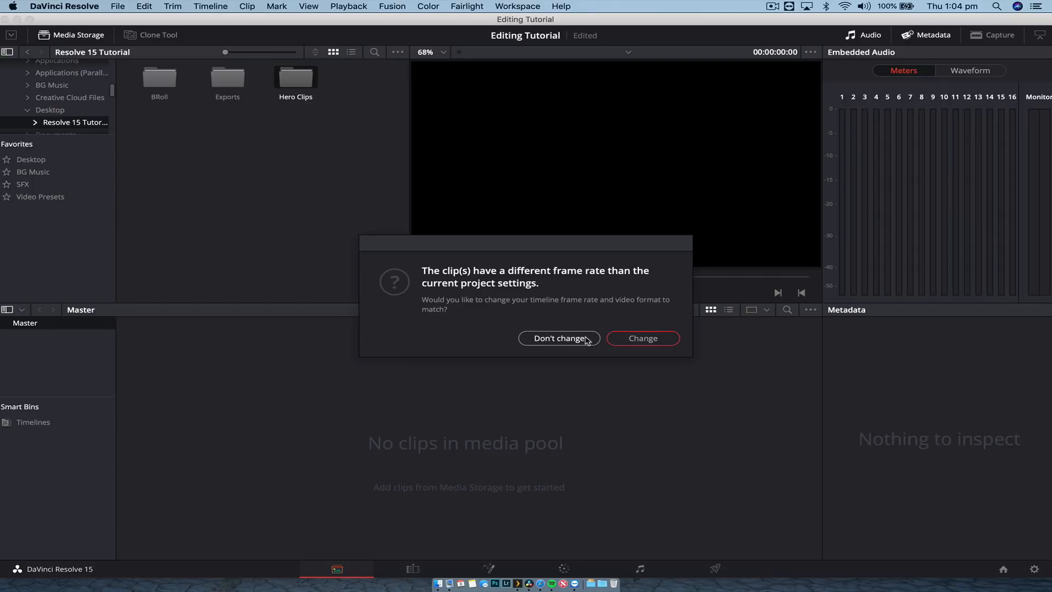
pyautogui.click(623, 340)
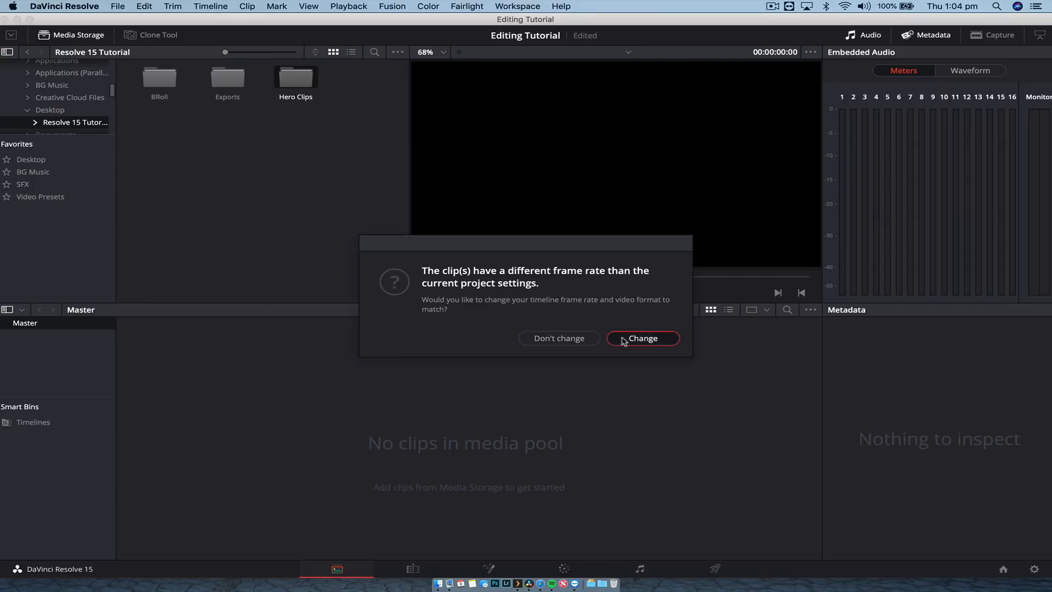
pyautogui.moveTo(158, 392); pyautogui.dragTo(176, 489)
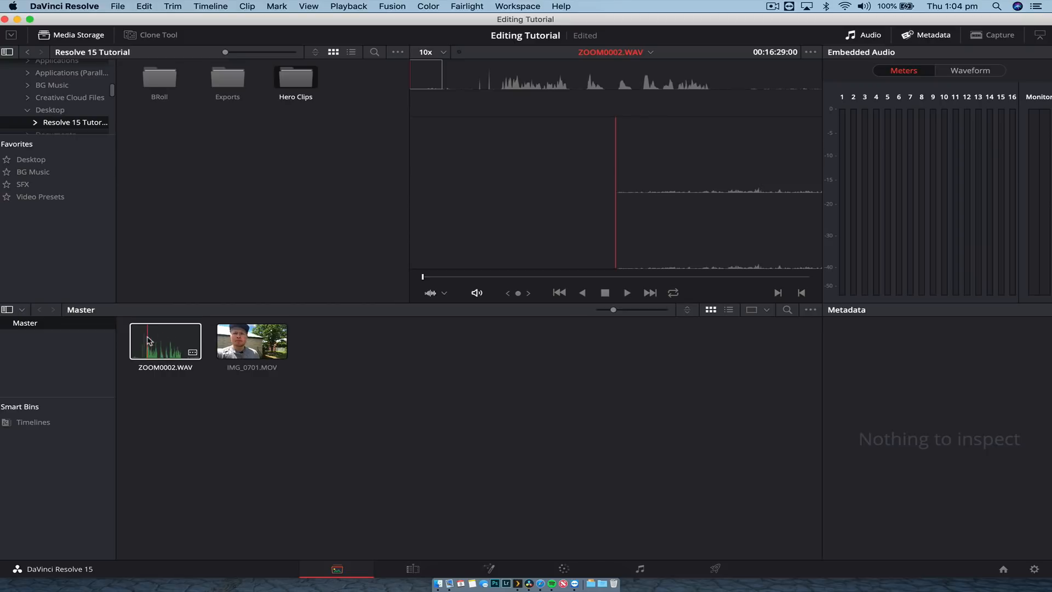
pyautogui.click(262, 188)
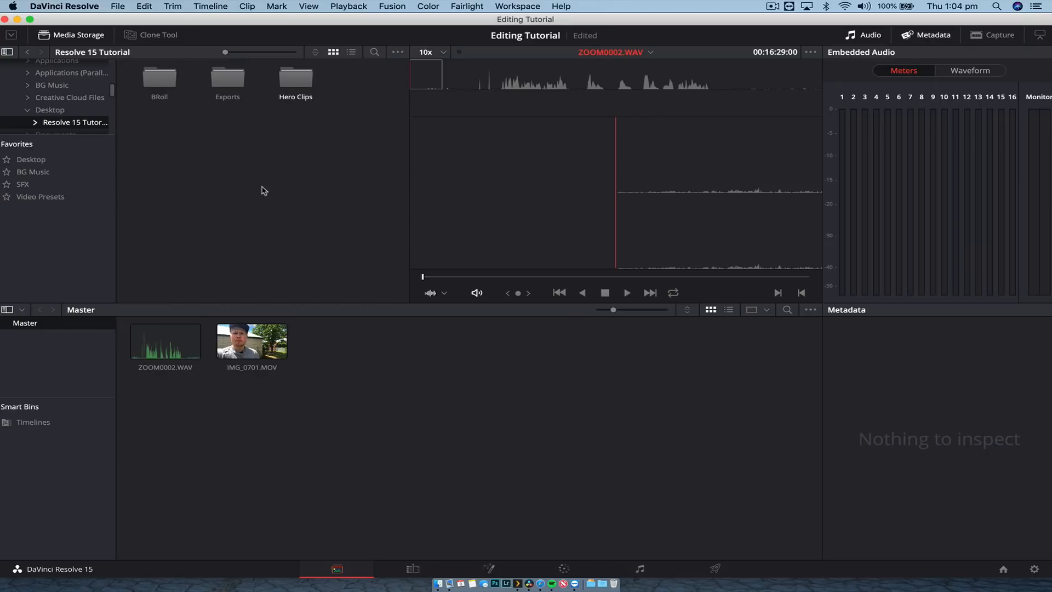
# Check the files in the Hero Clips folder and preview IMG_0697.MOV from the BRoll folder in the viewer
pyautogui.doubleClick(305, 77)
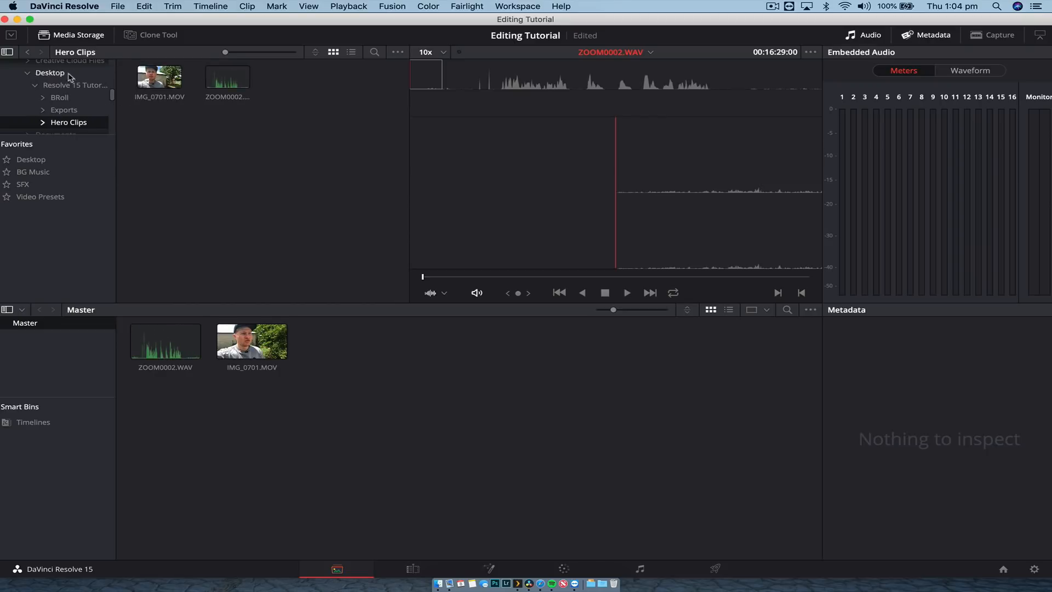
pyautogui.click(30, 53)
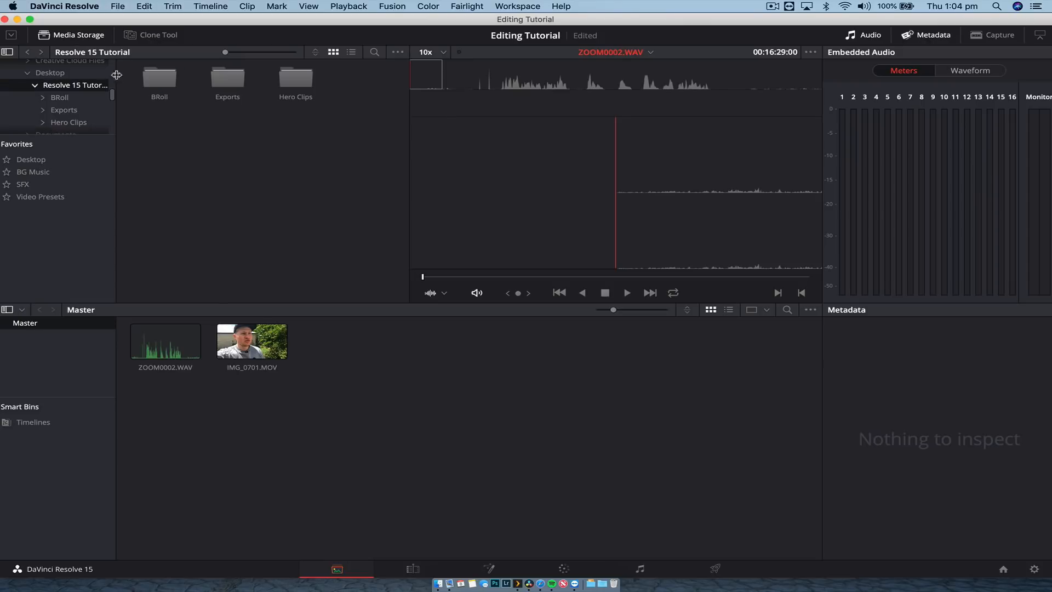
pyautogui.click(30, 53)
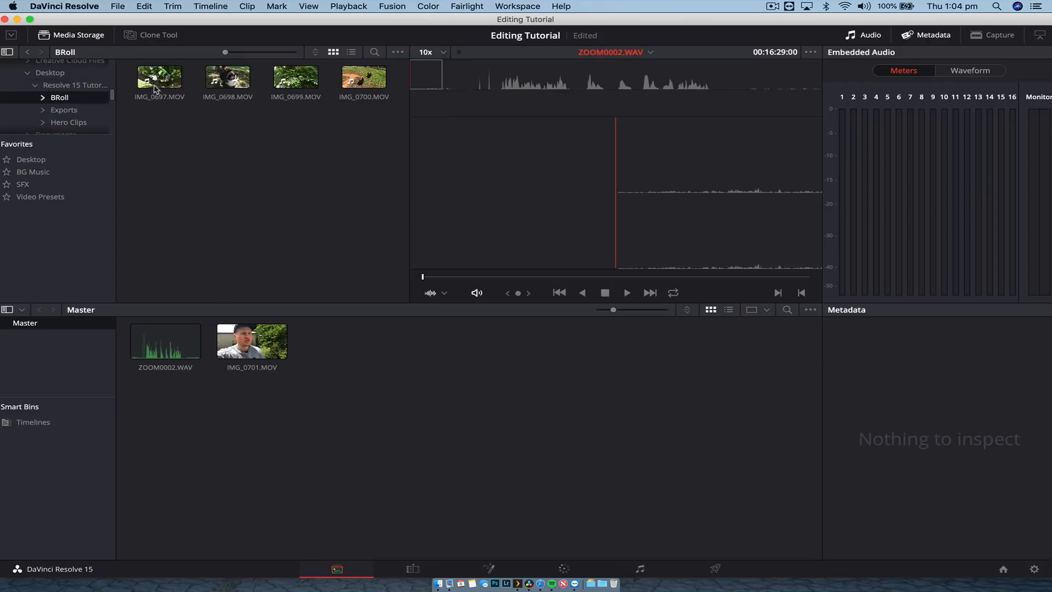
pyautogui.click(29, 52)
pyautogui.doubleClick(160, 83)
pyautogui.click(167, 81)
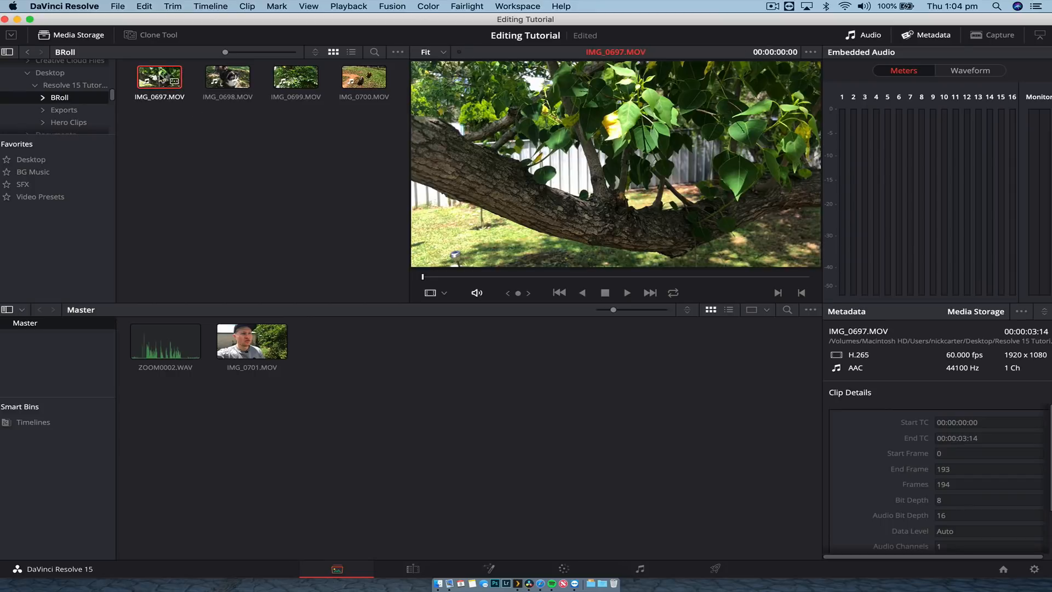
pyautogui.moveTo(546, 277); pyautogui.dragTo(478, 277)
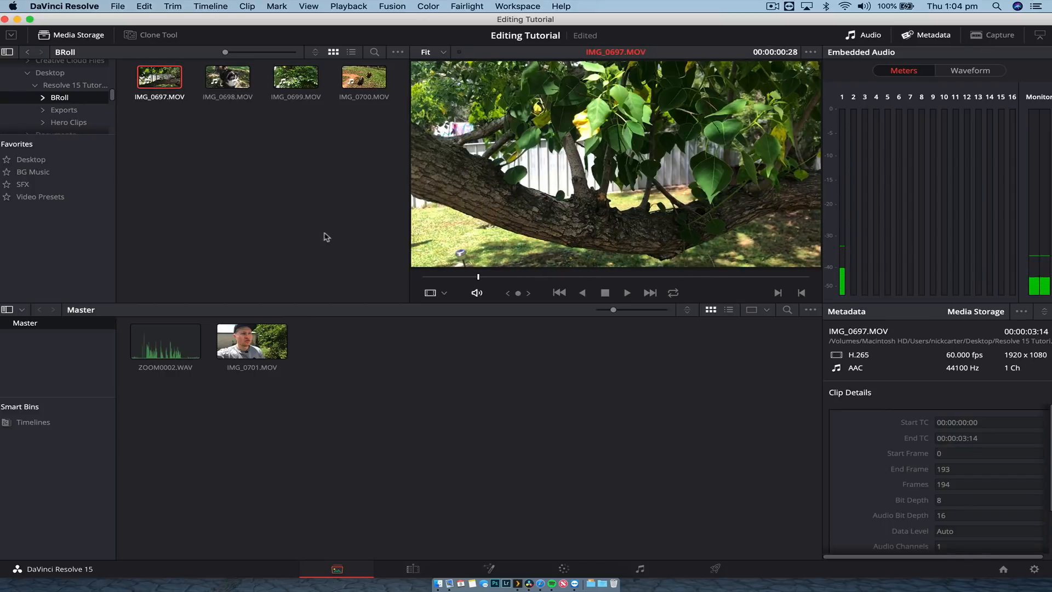
# Return to the Resolve 15 Tutorial folder and import the BRoll folder's clips into the Master bin
pyautogui.click(29, 52)
pyautogui.moveTo(159, 81); pyautogui.dragTo(404, 375)
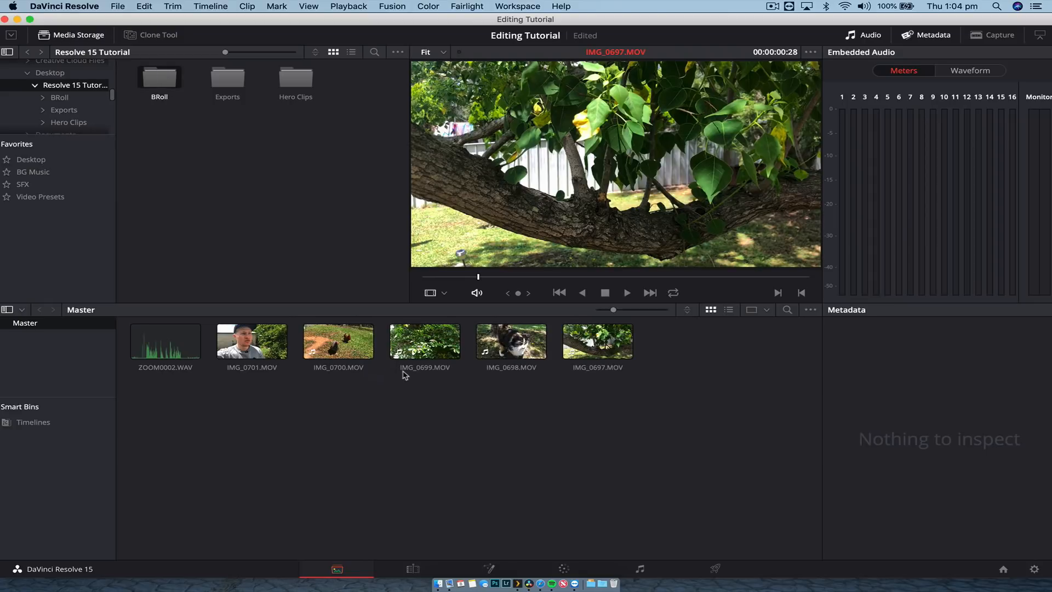
# Review the B-roll clips, IMG_0701.MOV and ZOOM0002.WAV imported into the Master bin
pyautogui.moveTo(162, 429); pyautogui.dragTo(561, 417)
pyautogui.moveTo(347, 386); pyautogui.dragTo(619, 350)
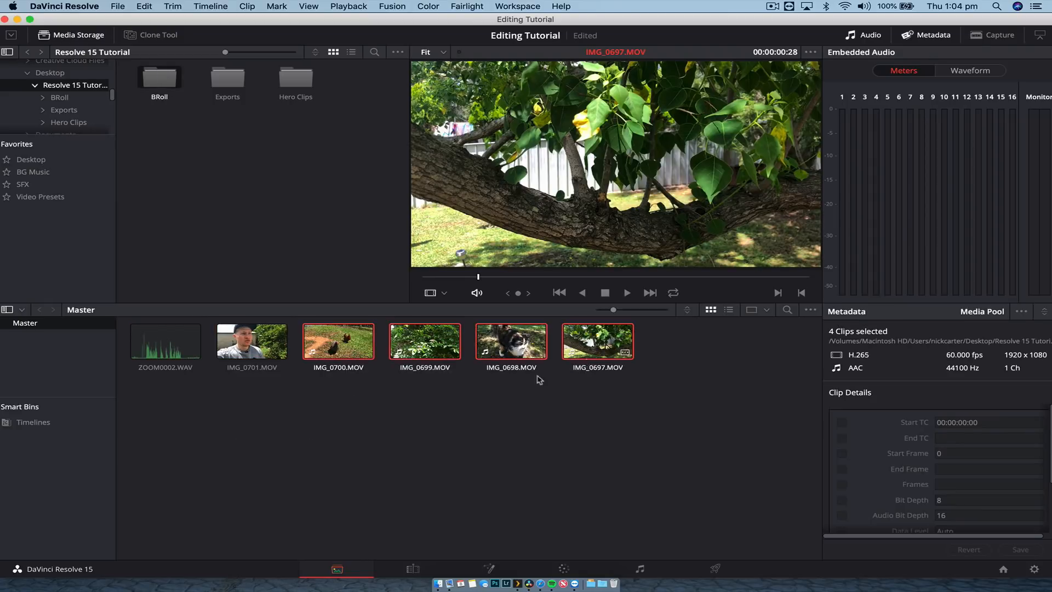
pyautogui.click(371, 408)
pyautogui.click(262, 351)
pyautogui.click(188, 355)
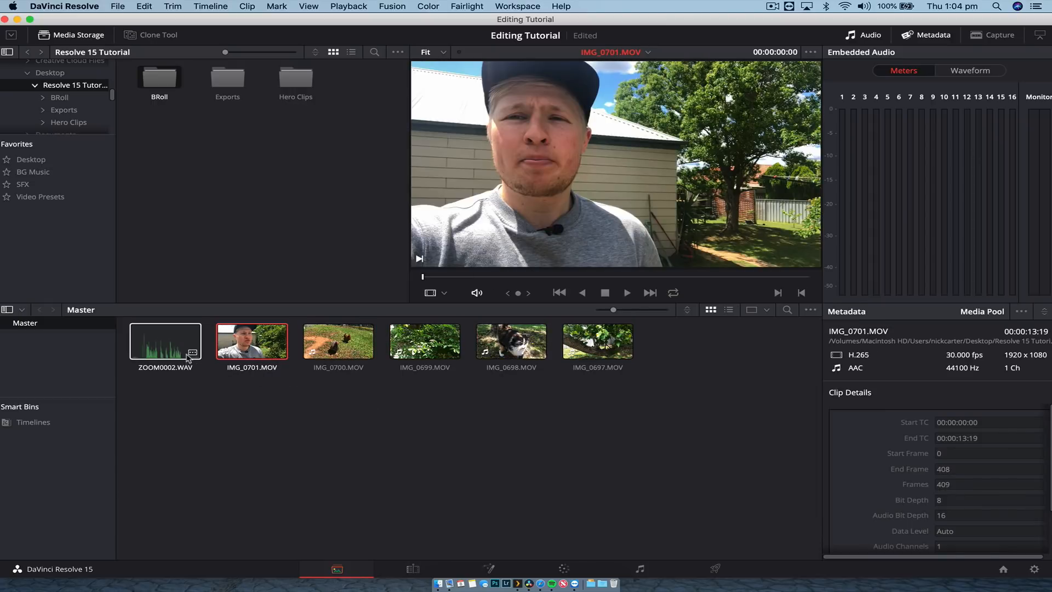
pyautogui.click(188, 383)
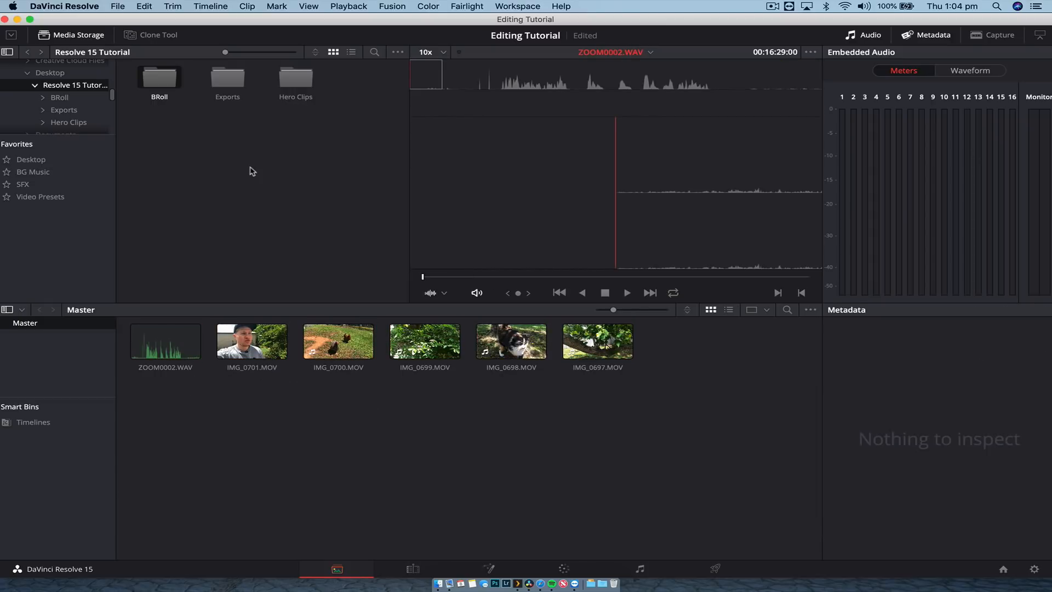
# Import Intro Scene.mov from the Video Presets favorite into the Master bin
pyautogui.click(69, 199)
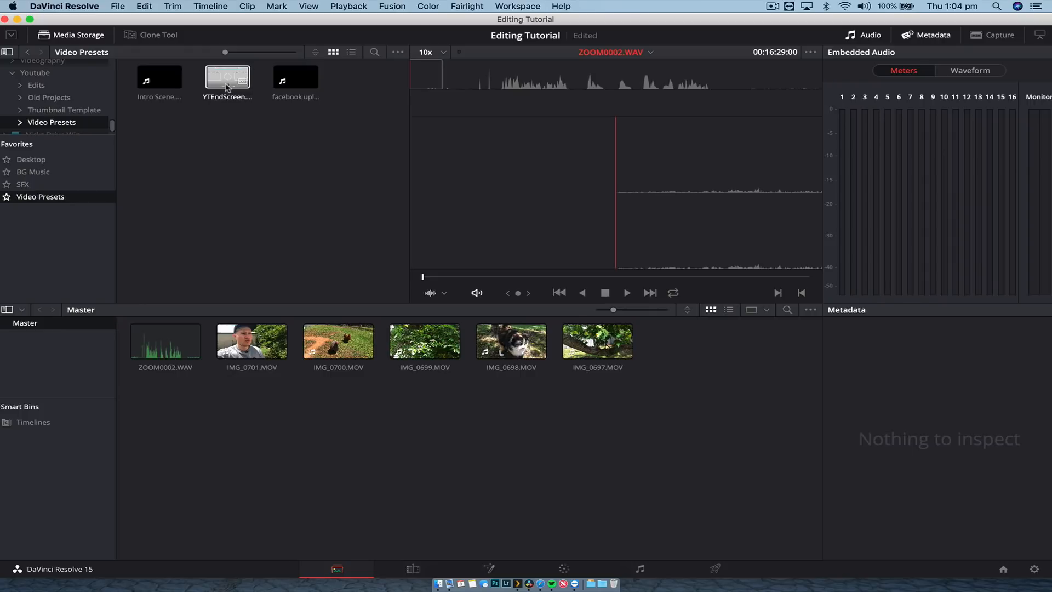
pyautogui.moveTo(159, 79); pyautogui.dragTo(710, 377)
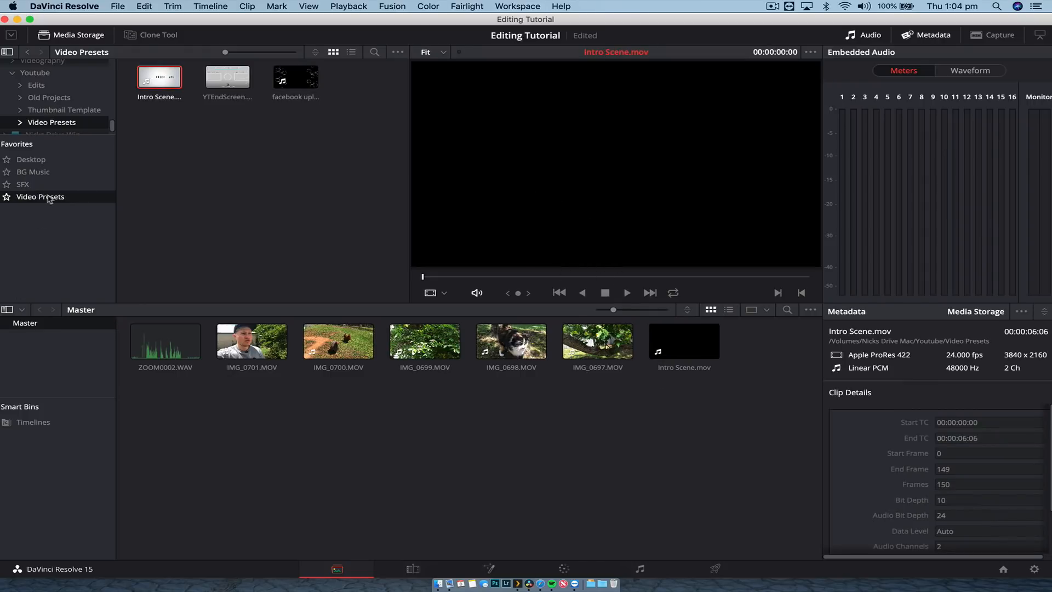
# Audition tracks in the BG Music favorite and import ES_Face Off - Eight Bits.mp3 into the Master bin
pyautogui.click(38, 172)
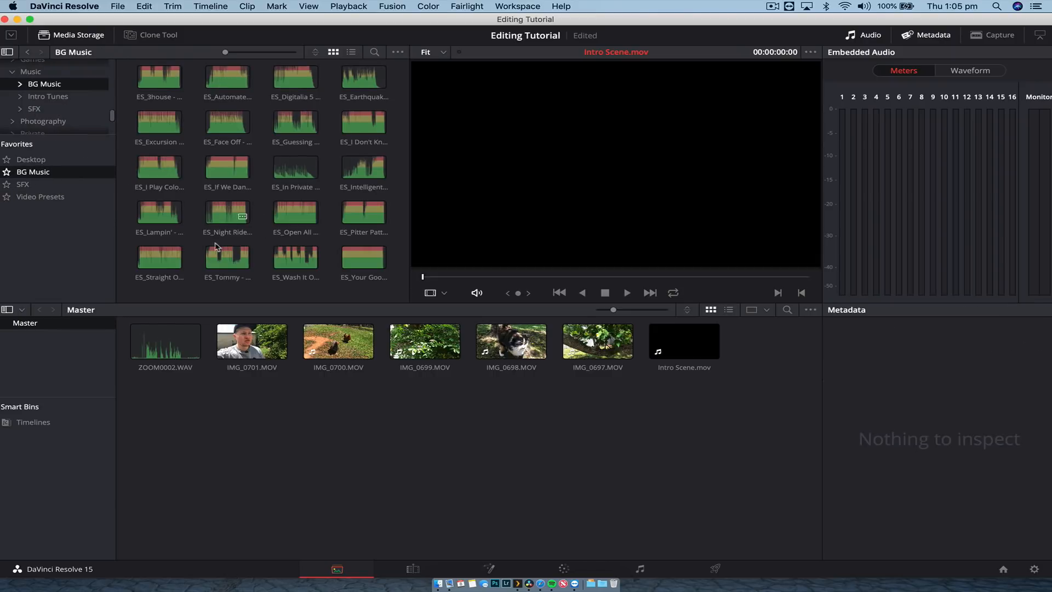
pyautogui.click(160, 217)
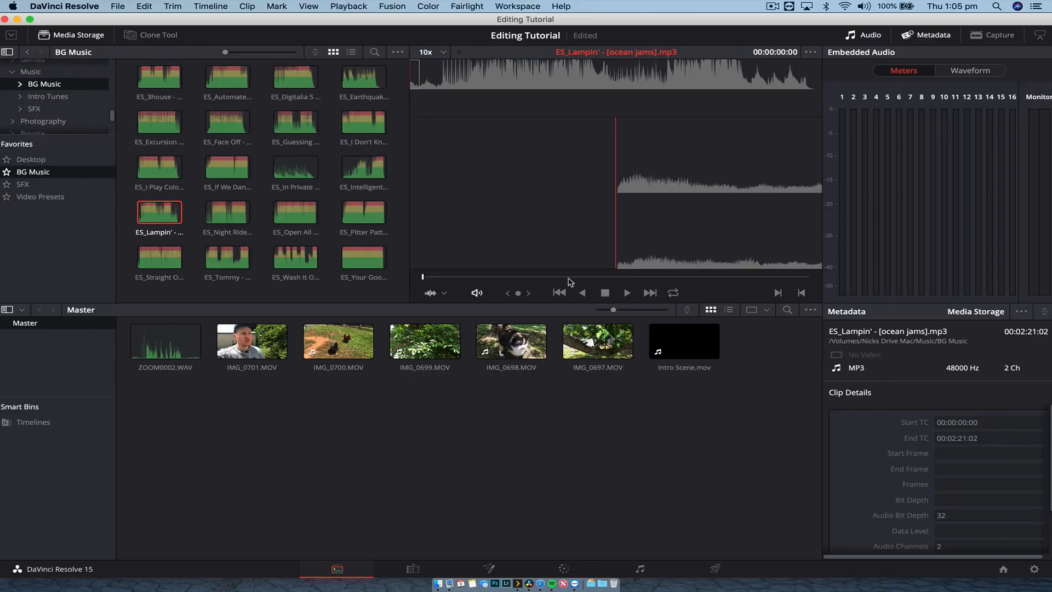
pyautogui.click(627, 293)
pyautogui.click(234, 128)
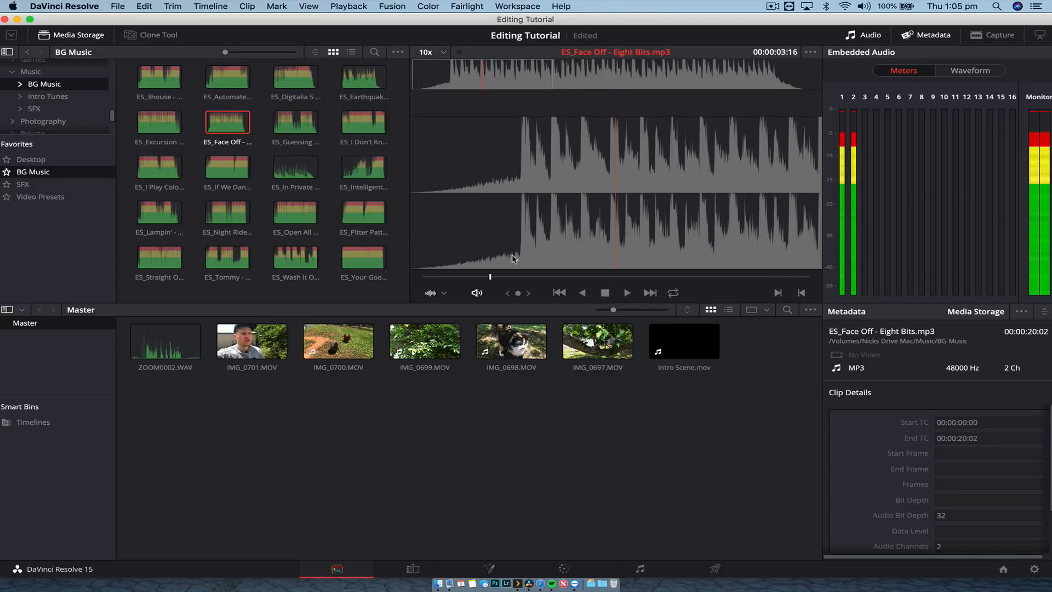
pyautogui.moveTo(234, 127); pyautogui.dragTo(438, 455)
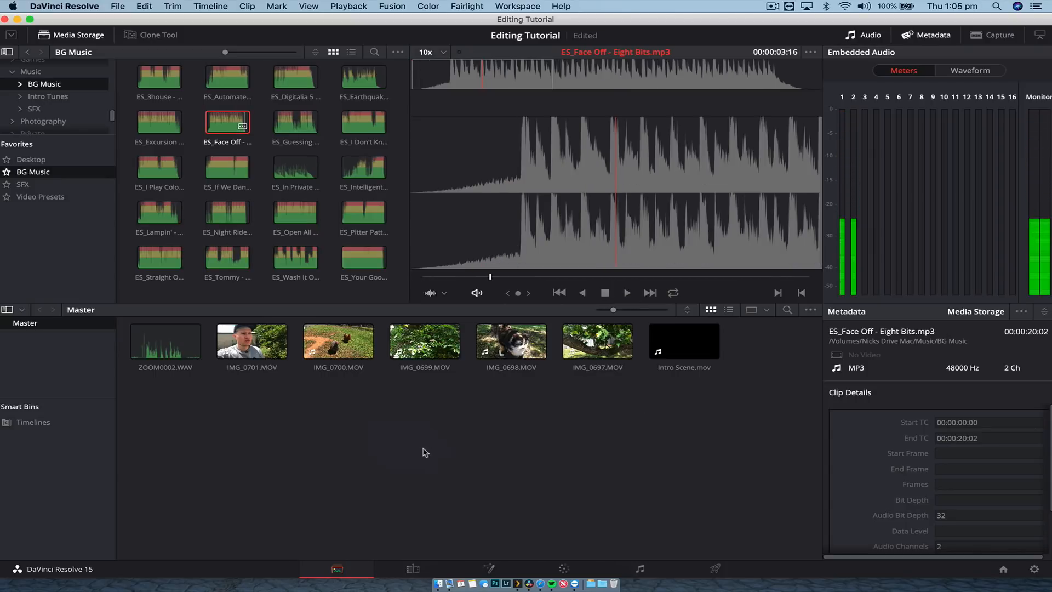
# Look over all the media gathered in the Master bin, including the music track and IMG_0697.MOV
pyautogui.moveTo(164, 426); pyautogui.dragTo(778, 354)
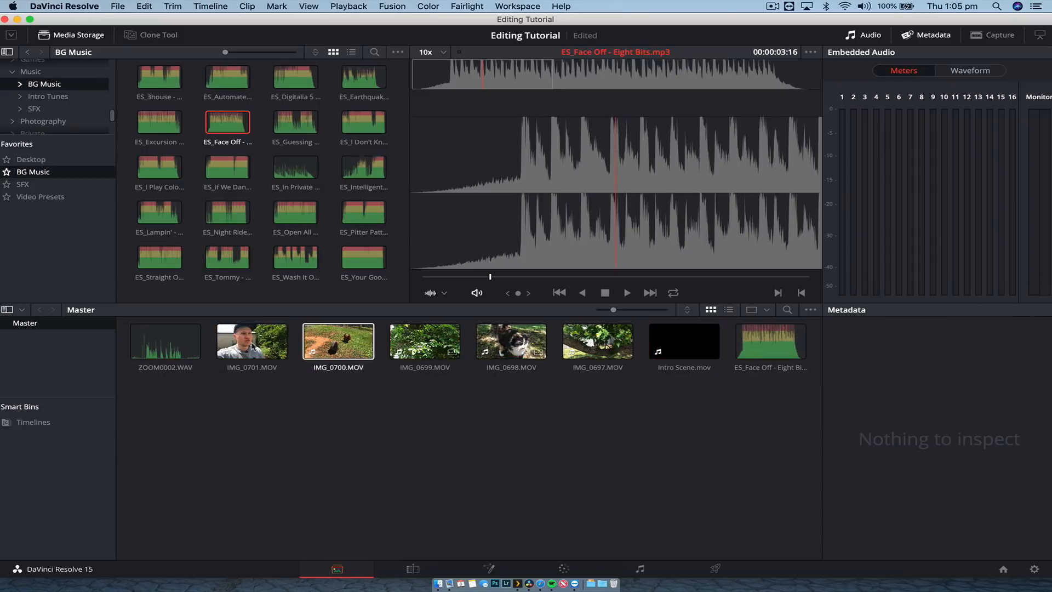
pyautogui.moveTo(152, 403); pyautogui.dragTo(775, 349)
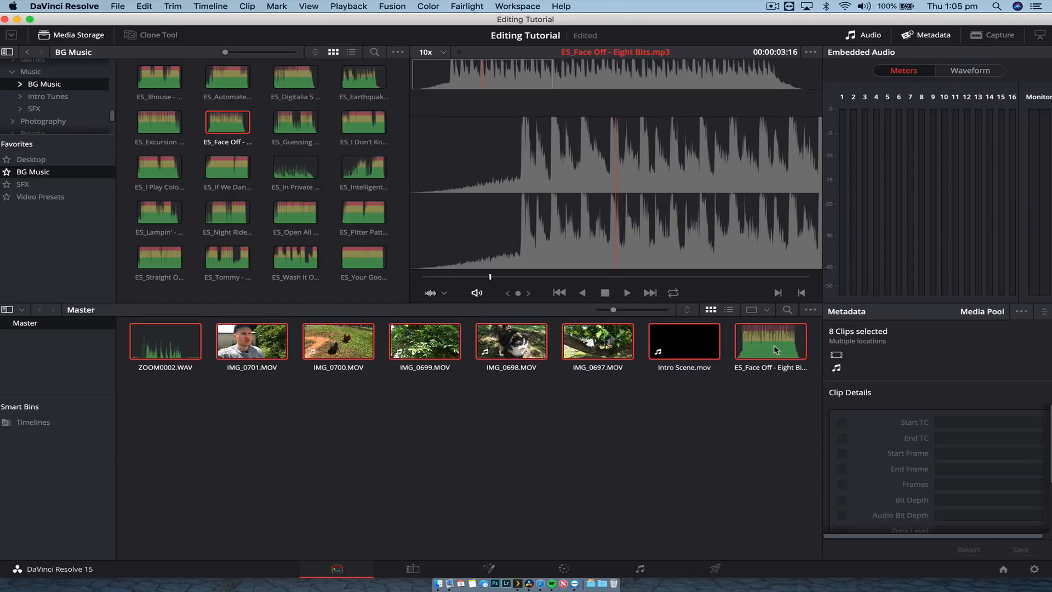
pyautogui.click(752, 411)
pyautogui.click(752, 362)
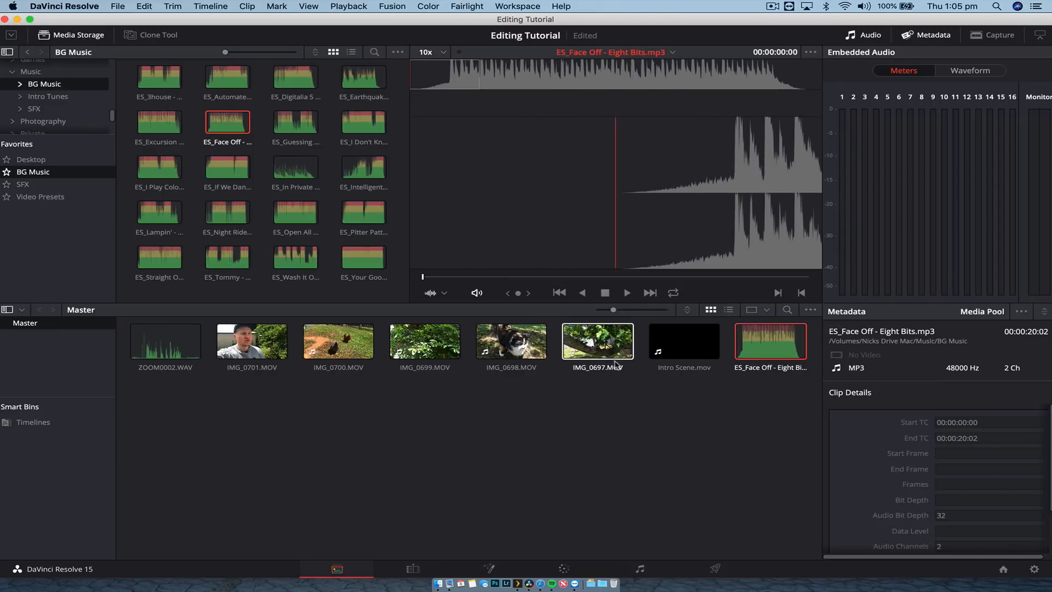
pyautogui.click(617, 365)
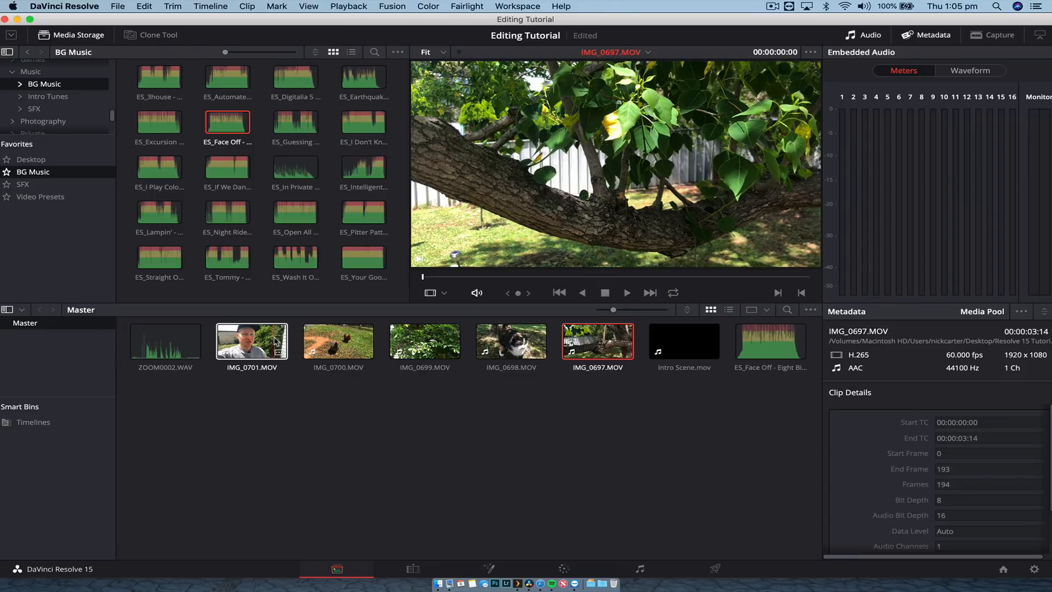
pyautogui.click(357, 513)
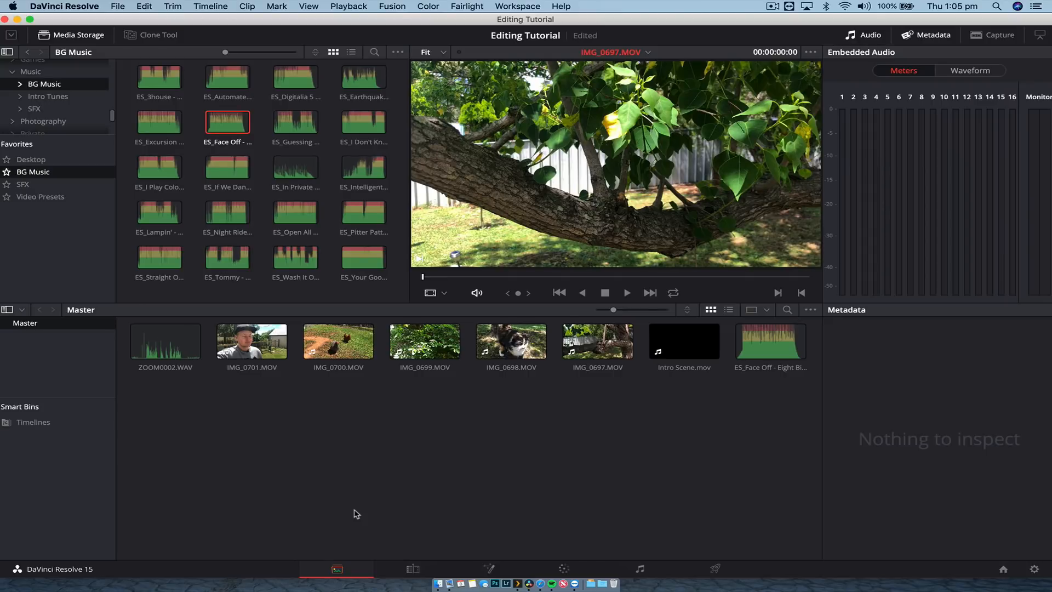
# Add two bins named Hero and BRoll under the Master bin
pyautogui.rightClick(252, 490)
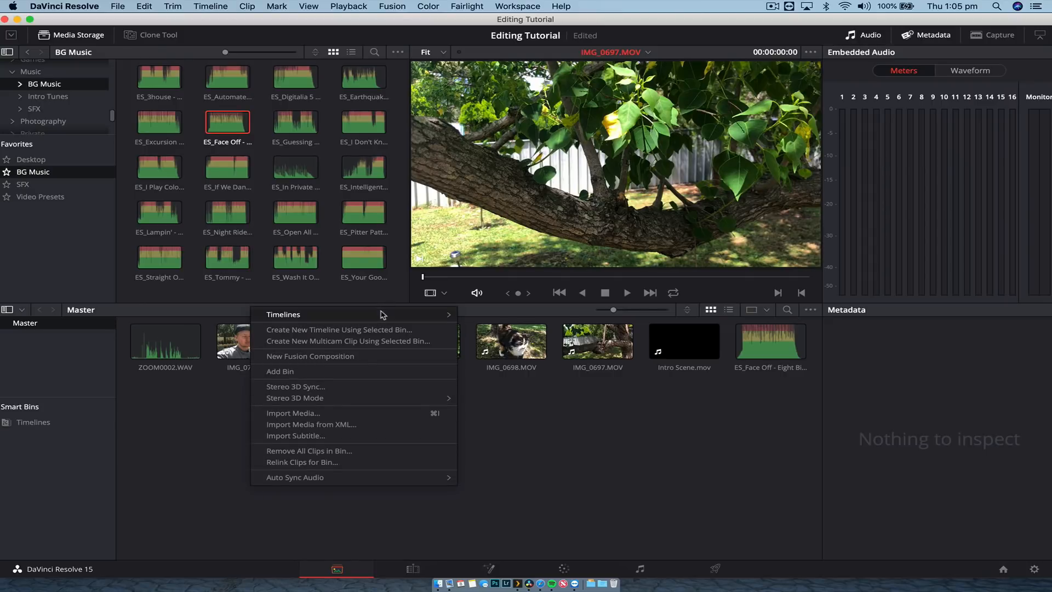
pyautogui.click(352, 371)
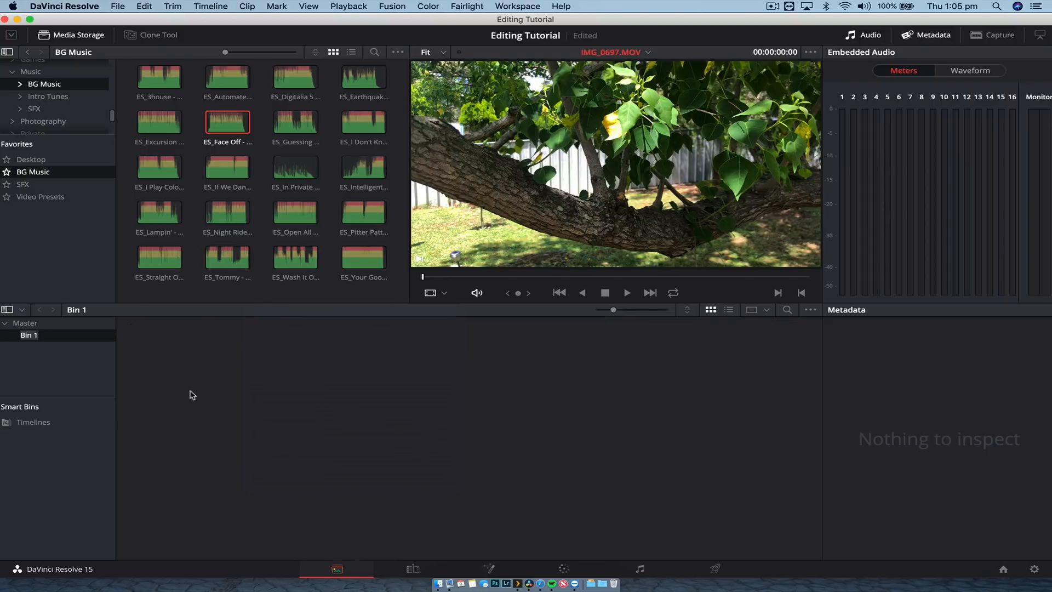
pyautogui.write('Hero')
pyautogui.press('Return')
pyautogui.press('super+shift+n')
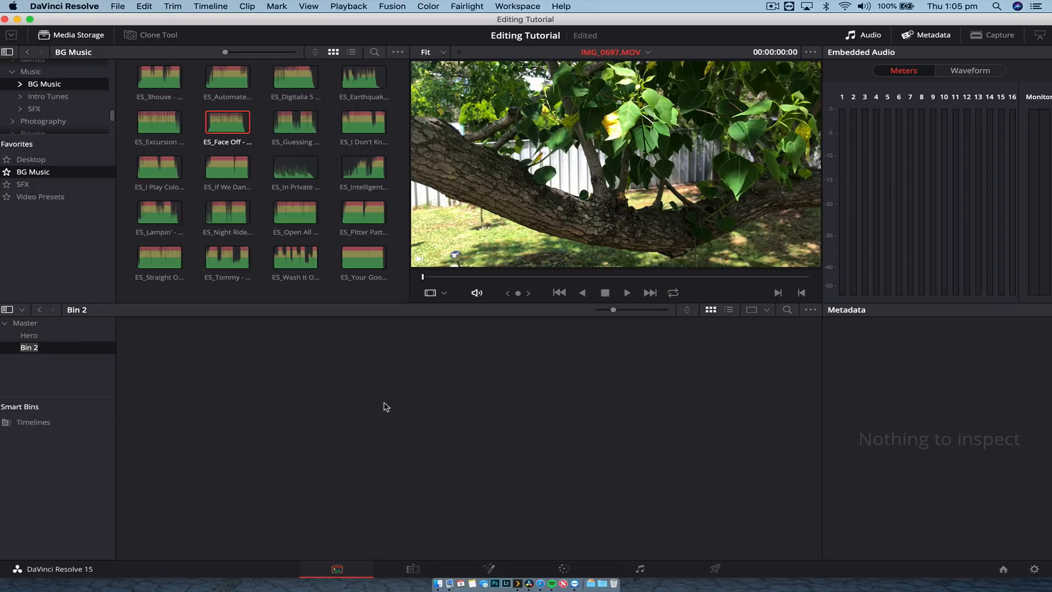
pyautogui.write('BRoll')
pyautogui.press('Return')
# Add a third bin named Audio and return to the Master bin
pyautogui.press('Up')
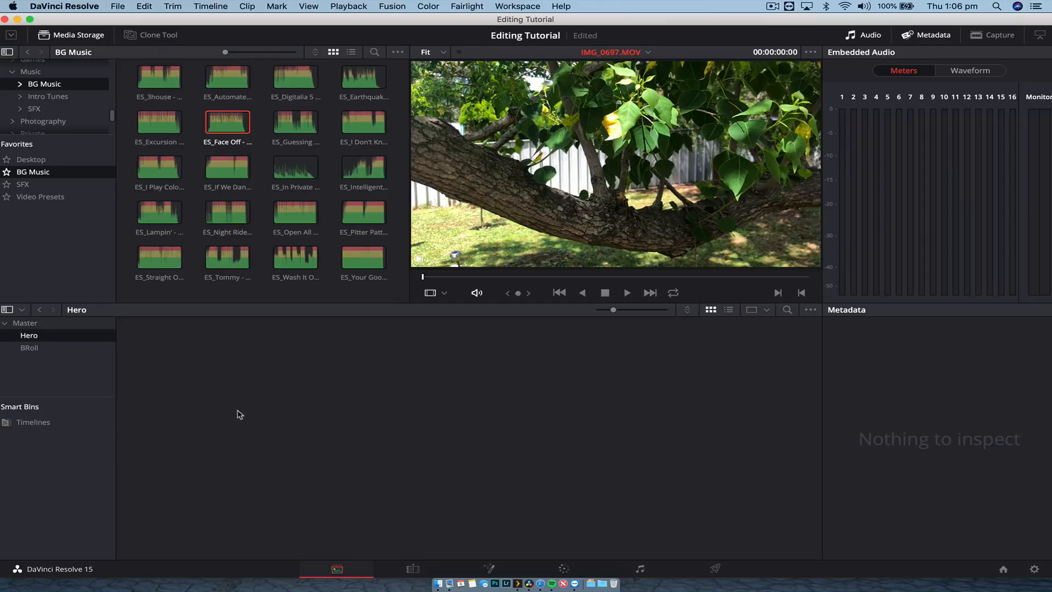
pyautogui.press('super+shift+n')
pyautogui.write('Au')
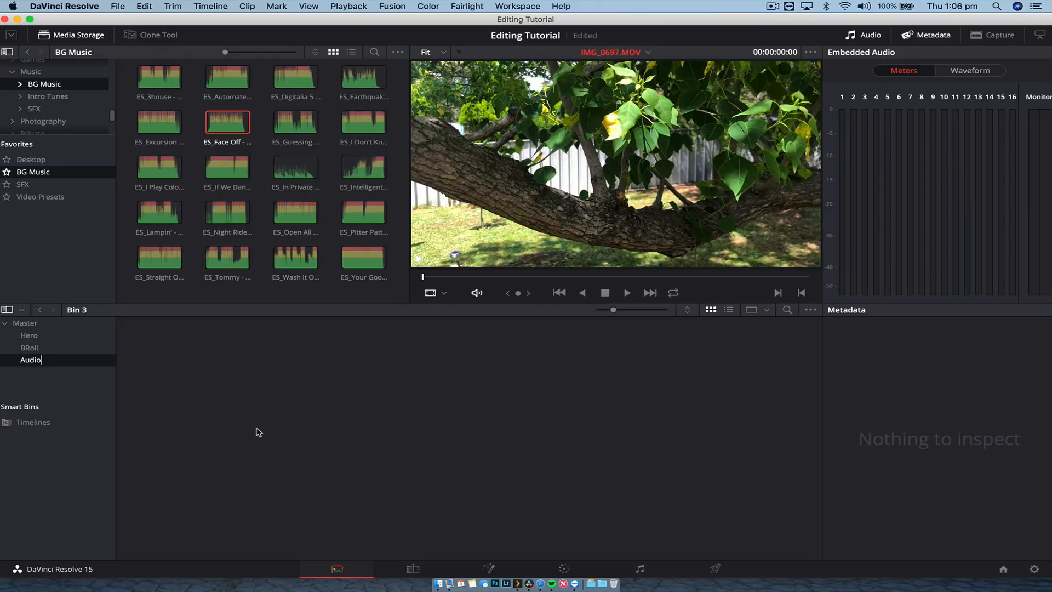
pyautogui.write('dio')
pyautogui.press('Return')
pyautogui.click(55, 324)
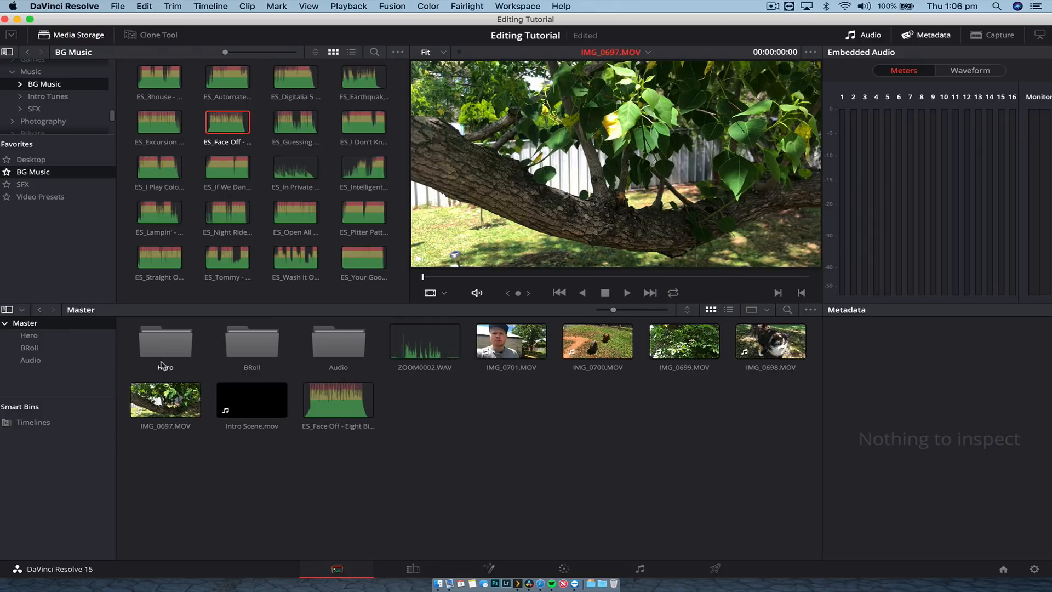
# Preview part of IMG_0701.MOV and move it together with ZOOM0002.WAV into the Hero bin
pyautogui.moveTo(467, 368); pyautogui.dragTo(517, 356)
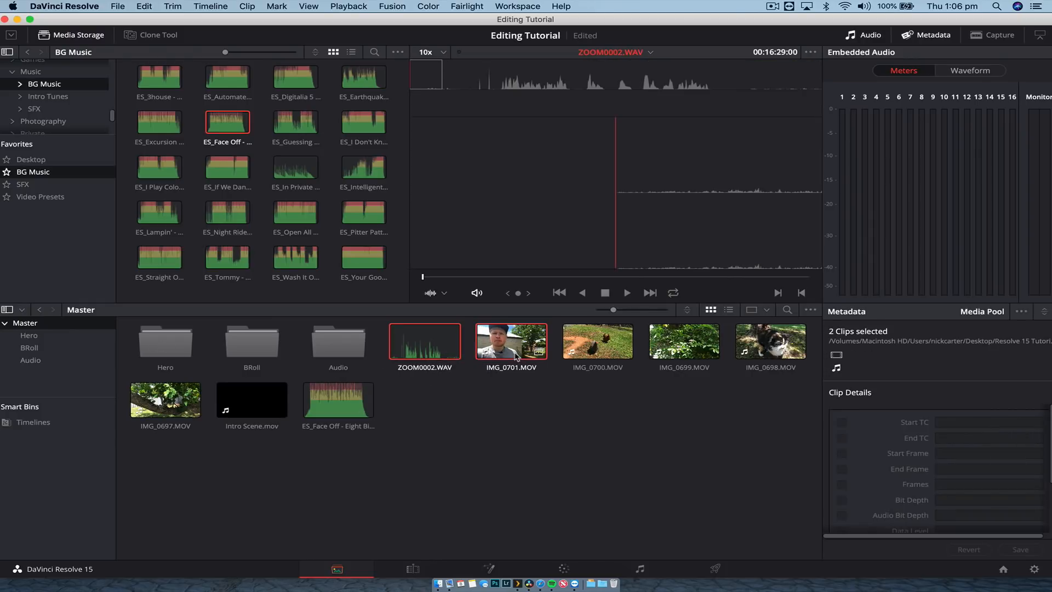
pyautogui.click(502, 377)
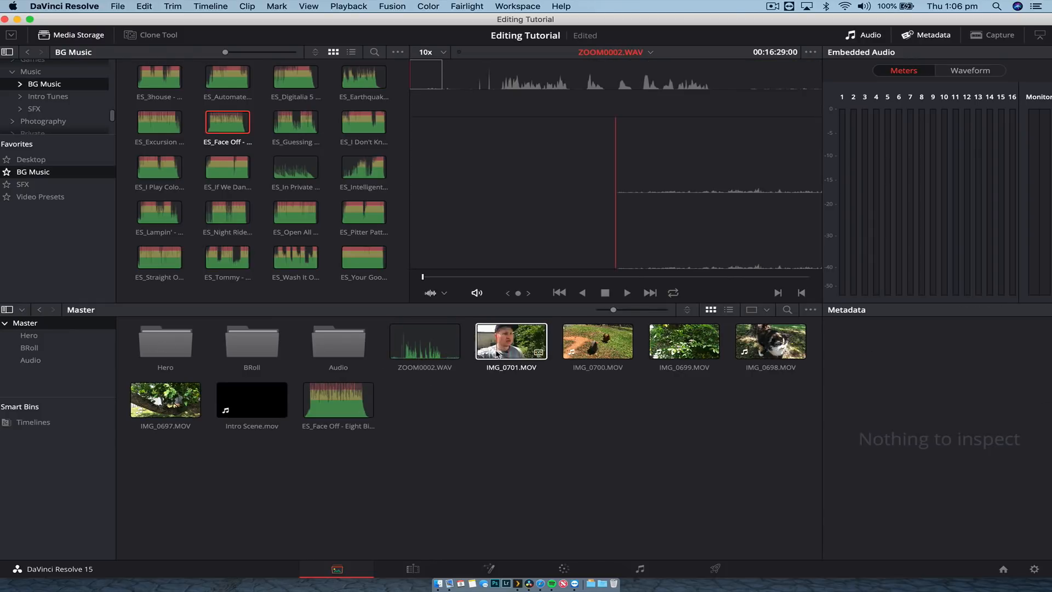
pyautogui.click(499, 353)
pyautogui.click(627, 292)
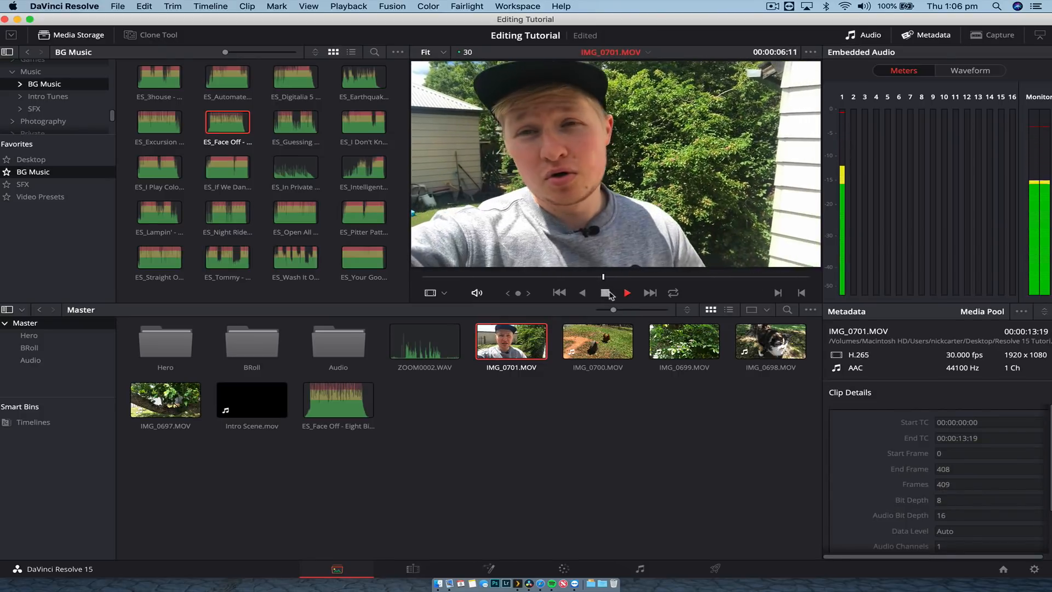
pyautogui.click(605, 293)
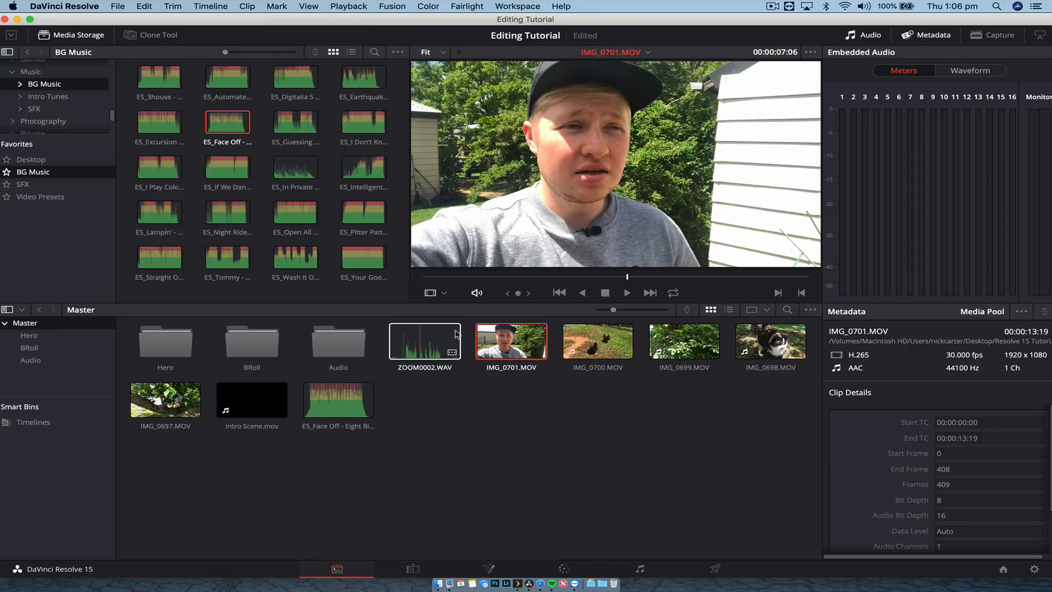
pyautogui.moveTo(429, 377); pyautogui.dragTo(148, 359)
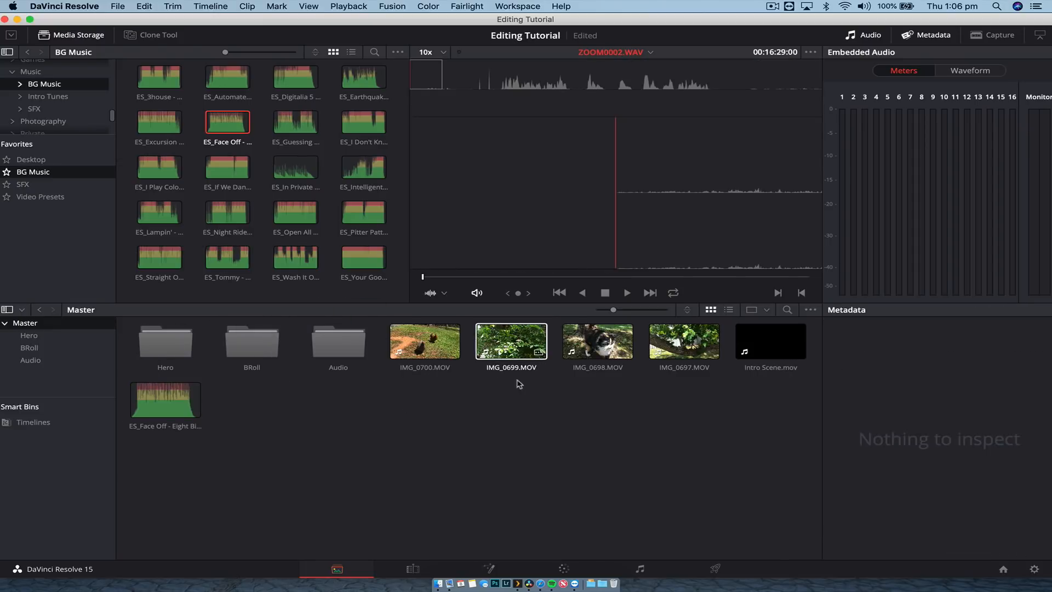
# Move IMG_0697 to IMG_0700.MOV and Intro Scene.mov into the BRoll bin, and ES_Face Off - Eight Bits.mp3 into the Audio bin
pyautogui.moveTo(405, 381); pyautogui.dragTo(228, 350)
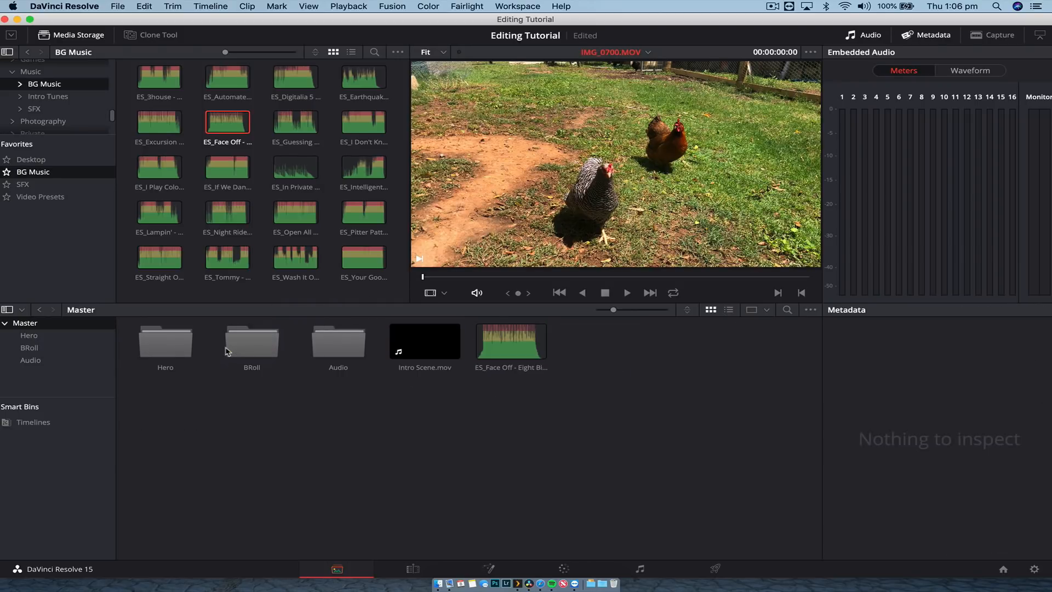
pyautogui.moveTo(501, 356); pyautogui.dragTo(344, 362)
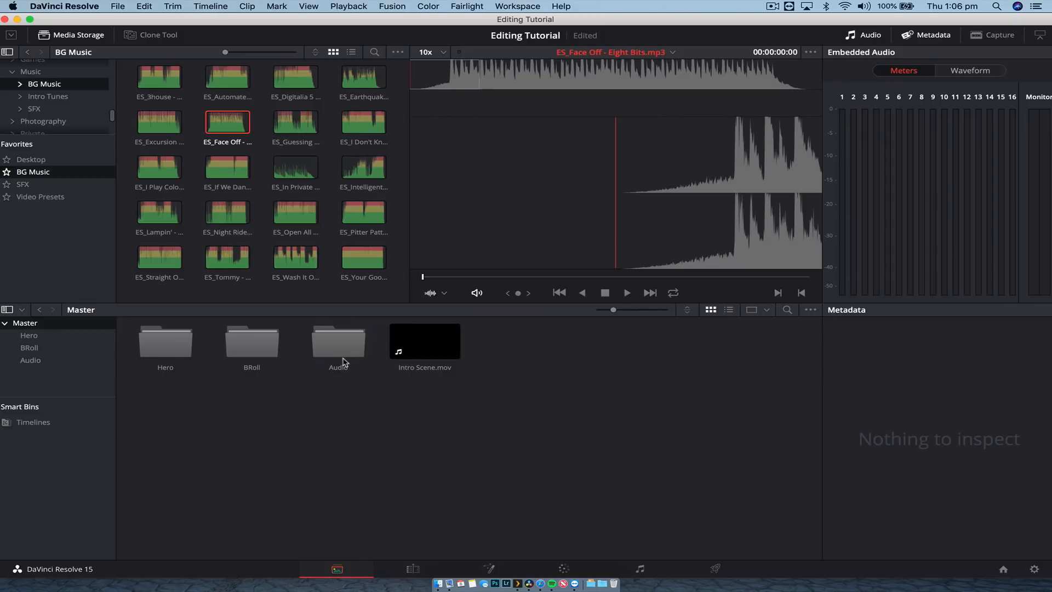
pyautogui.moveTo(421, 343); pyautogui.dragTo(275, 353)
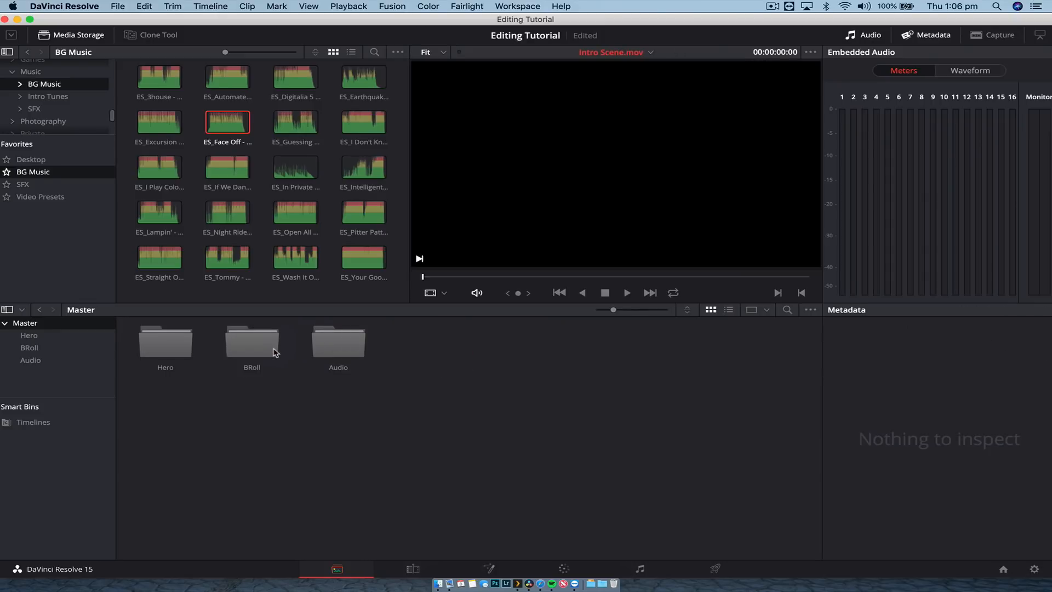
# Set the clip color of ZOOM0002.WAV and IMG_0701.MOV in the Hero bin to Blue
pyautogui.doubleClick(162, 348)
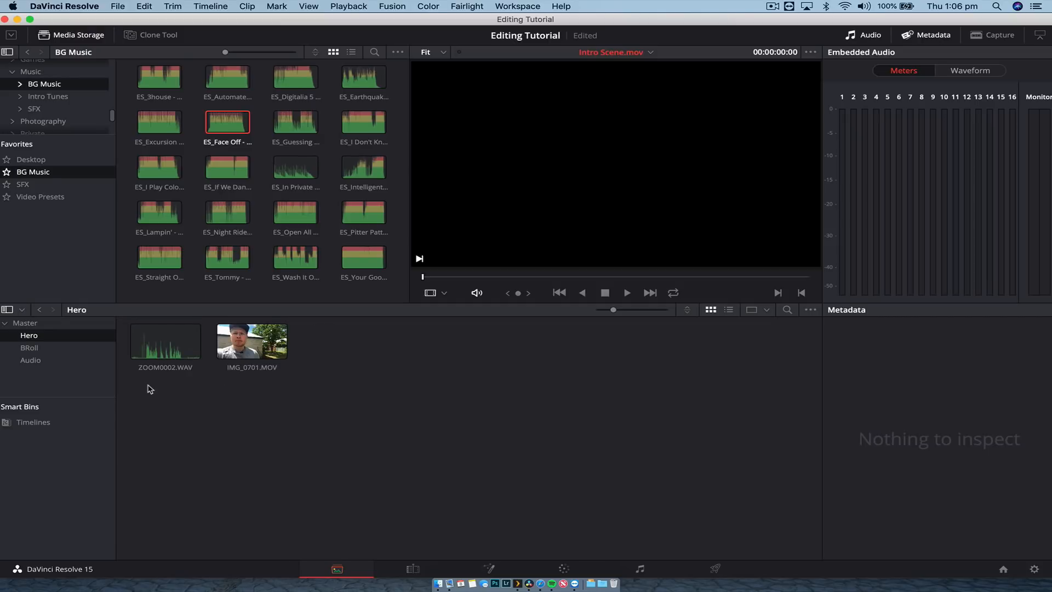
pyautogui.moveTo(149, 389); pyautogui.dragTo(272, 343)
pyautogui.rightClick(272, 343)
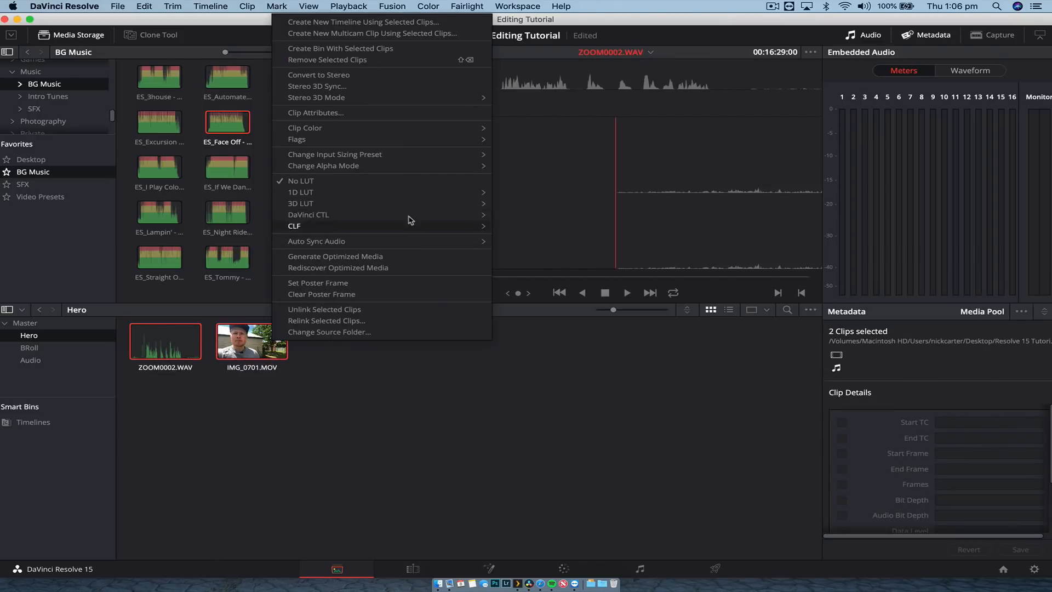
pyautogui.moveTo(439, 128)
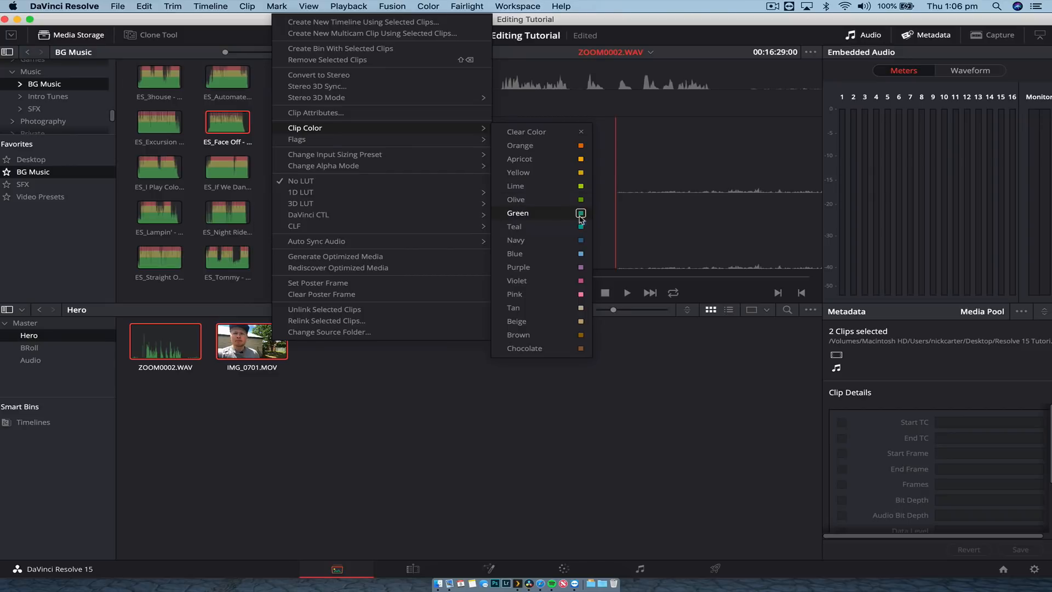
pyautogui.click(573, 254)
pyautogui.click(374, 461)
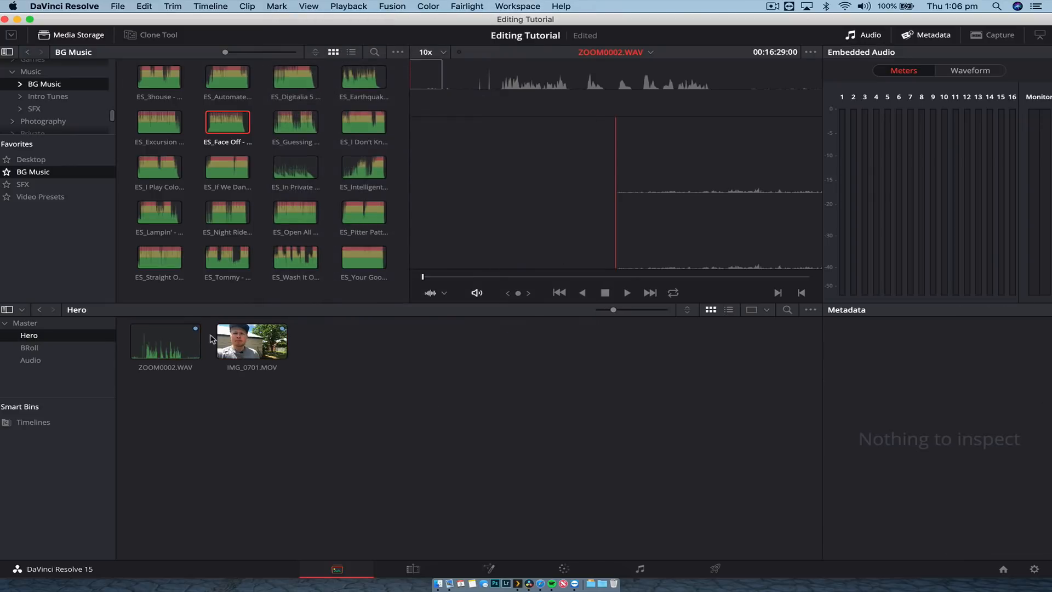
# Set the clip color of all five clips in the BRoll bin to Orange
pyautogui.click(29, 347)
pyautogui.moveTo(167, 383); pyautogui.dragTo(495, 350)
pyautogui.rightClick(495, 351)
pyautogui.moveTo(680, 127)
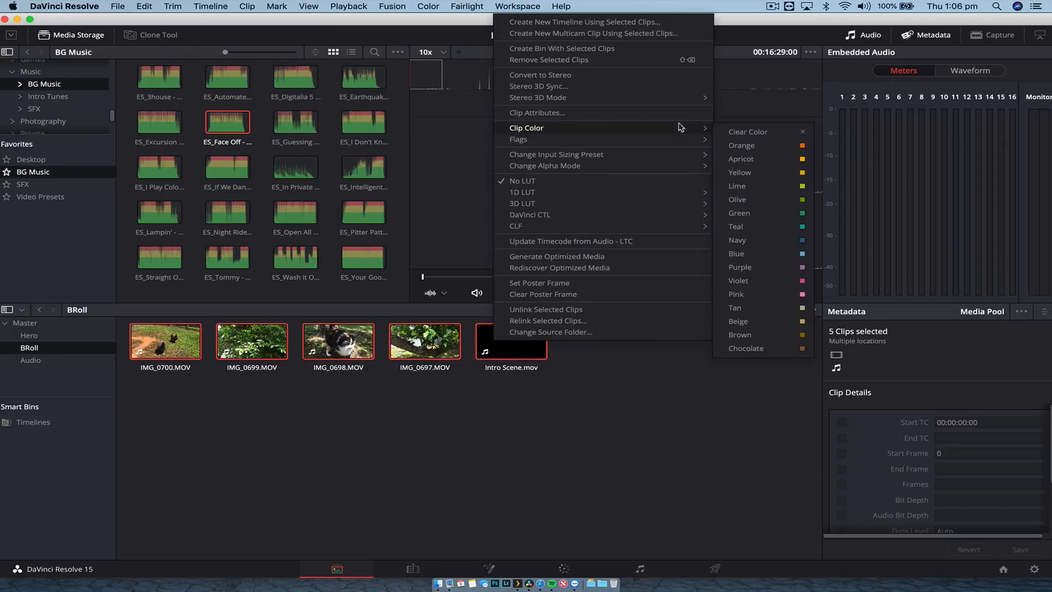
pyautogui.click(746, 146)
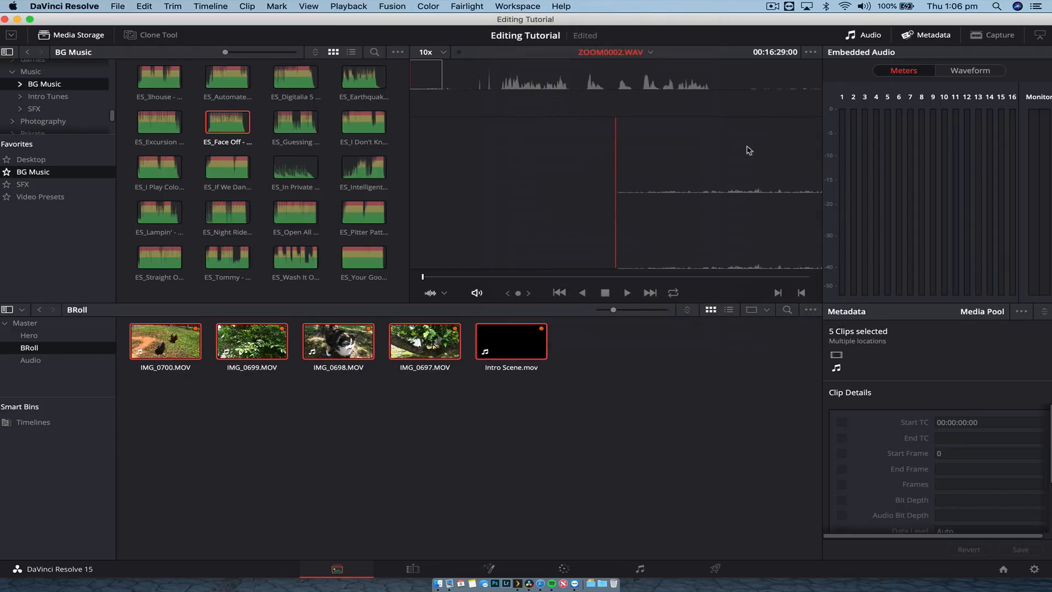
# Set the clip color of ES_Face Off - Eight Bits.mp3 in the Audio bin to Teal
pyautogui.click(40, 365)
pyautogui.click(162, 343)
pyautogui.rightClick(156, 346)
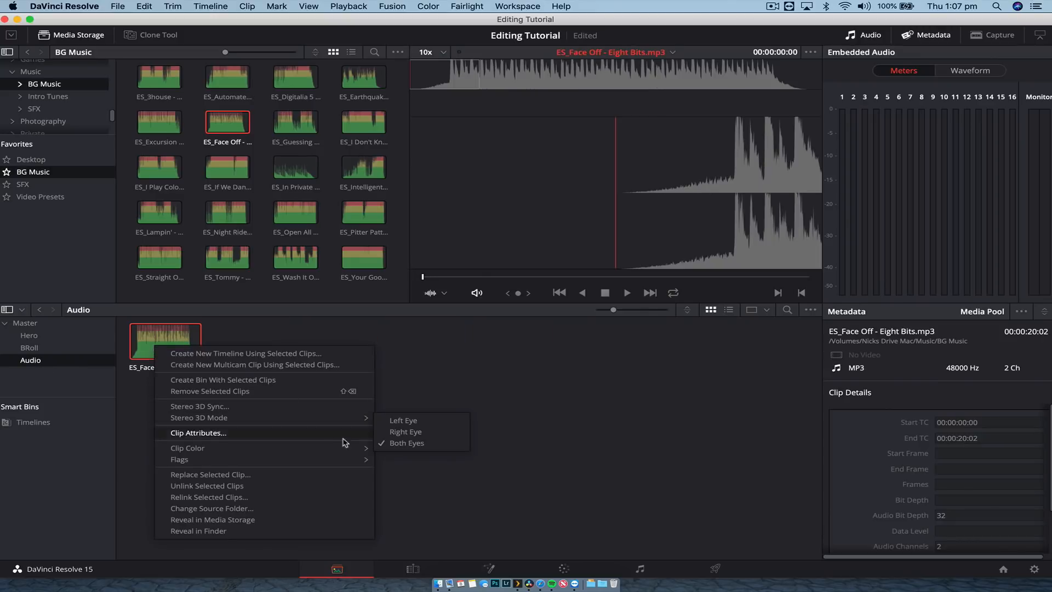
pyautogui.moveTo(340, 447)
pyautogui.click(416, 446)
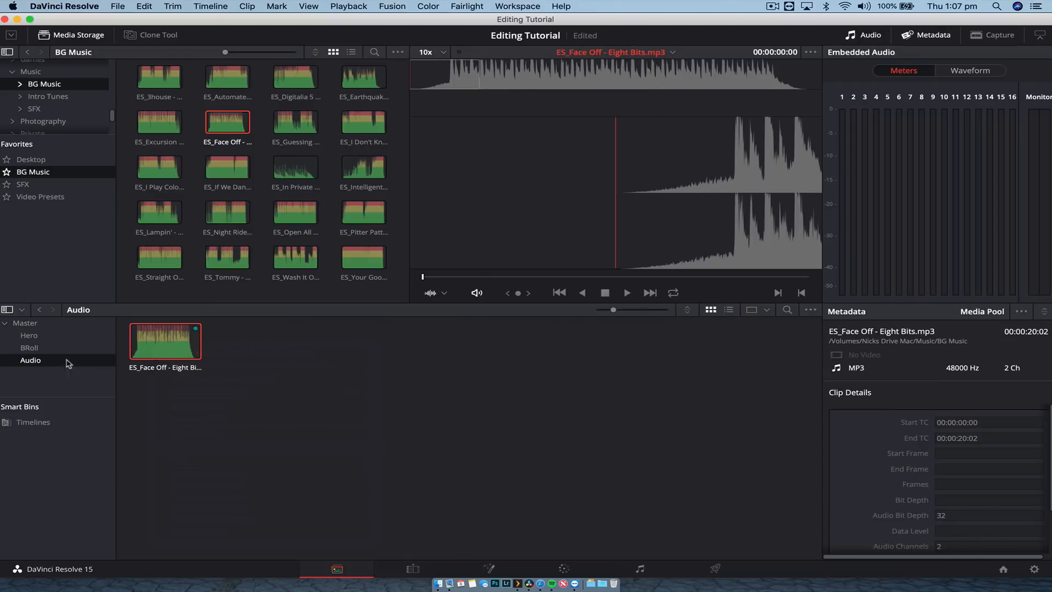
# Compare the color markers of the clips in the BRoll and Audio bins
pyautogui.click(30, 347)
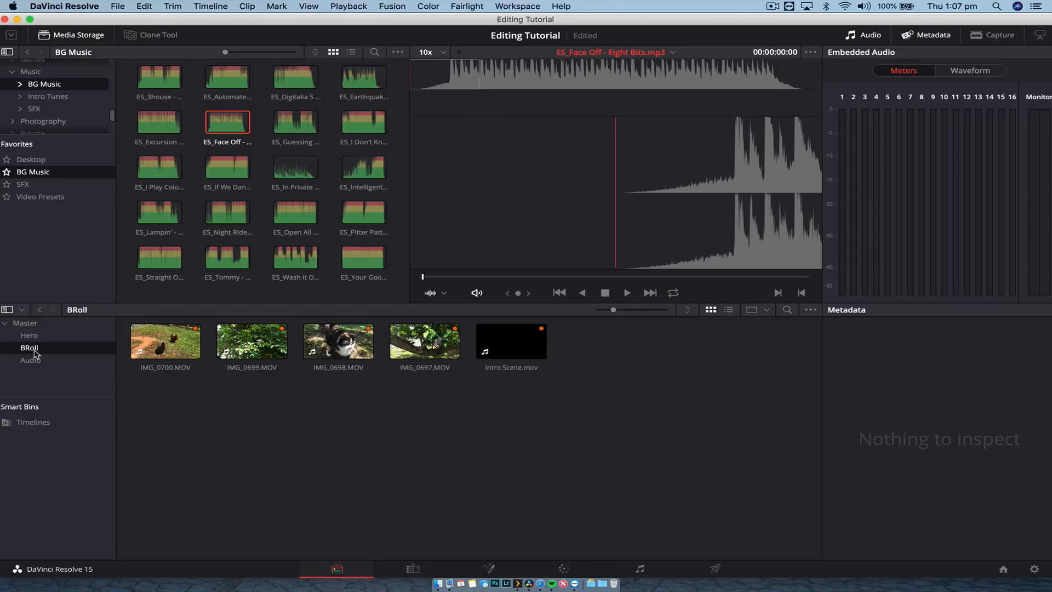
pyautogui.click(26, 363)
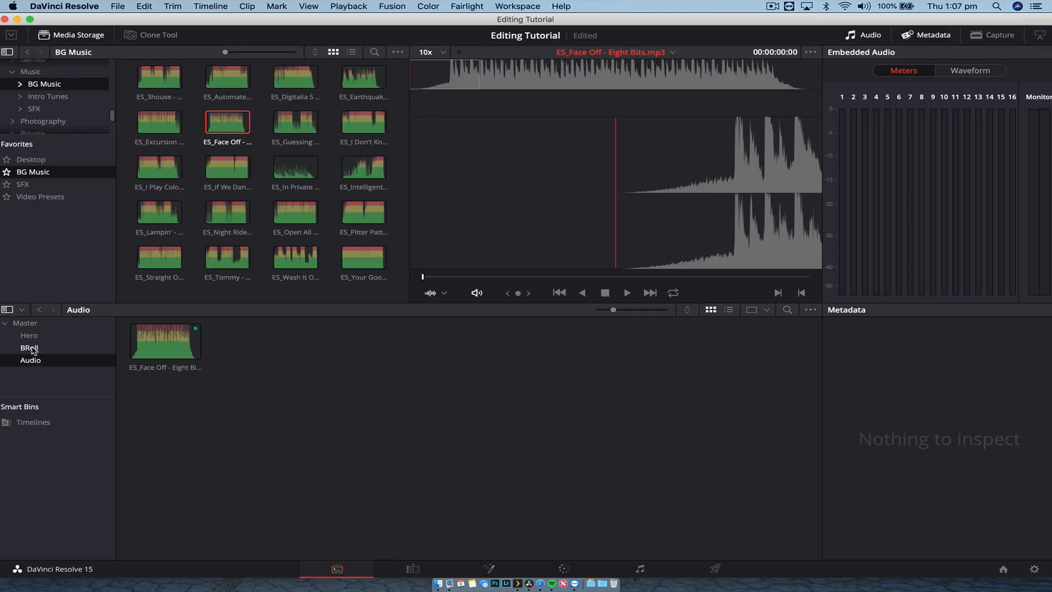
pyautogui.click(31, 349)
pyautogui.click(31, 360)
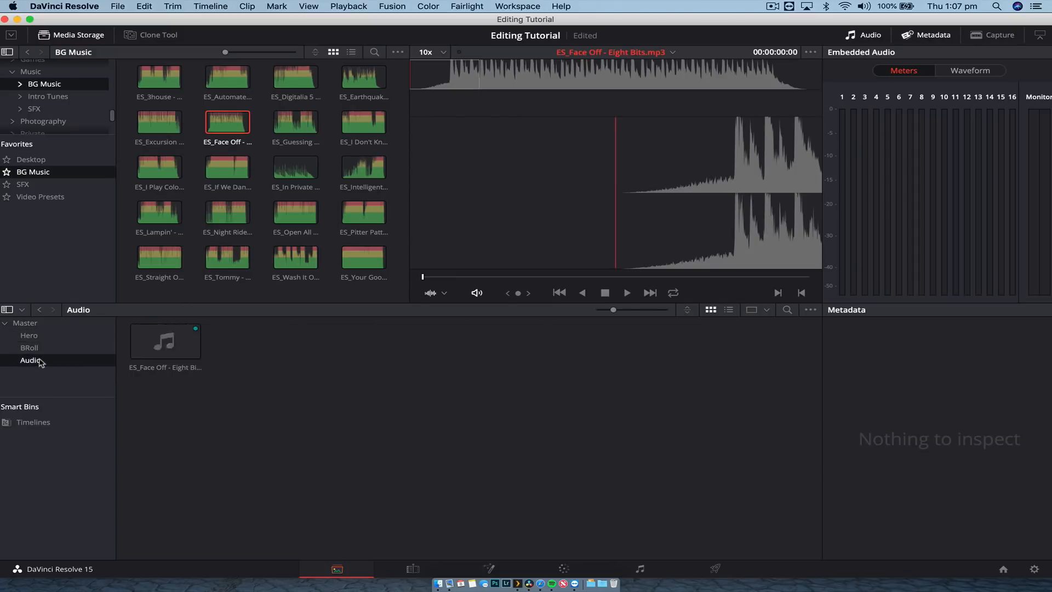
# Check the video frame rate of IMG_0701.MOV from the Hero bin in its clip attributes, leaving them unchanged
pyautogui.click(29, 335)
pyautogui.rightClick(234, 343)
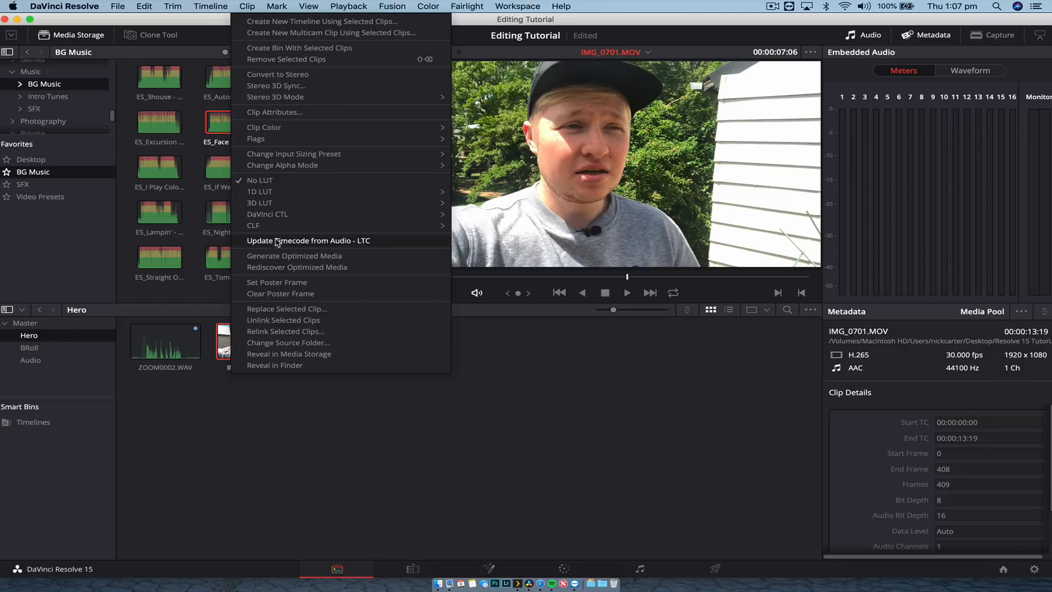
pyautogui.click(349, 113)
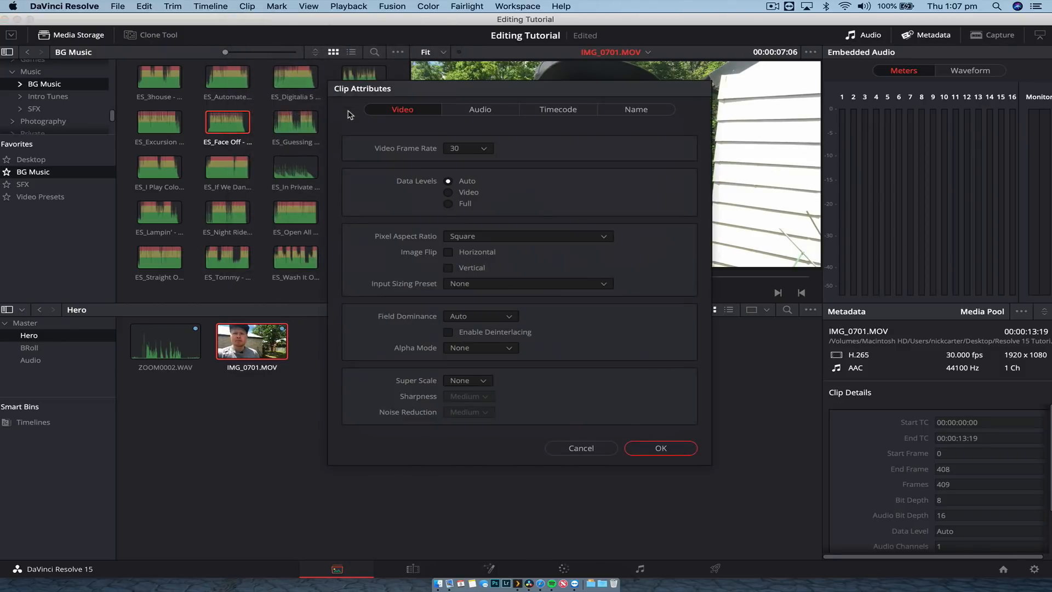
pyautogui.click(577, 445)
# Check the shared video frame rate of IMG_0697 to IMG_0700.MOV in the BRoll bin through their clip attributes
pyautogui.click(59, 347)
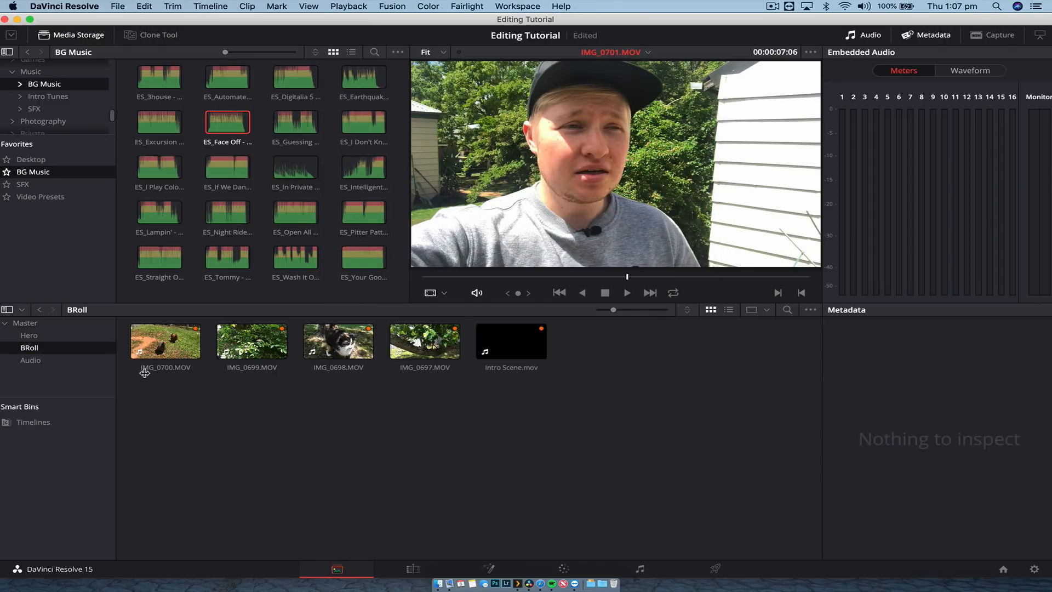
pyautogui.moveTo(183, 372); pyautogui.dragTo(438, 334)
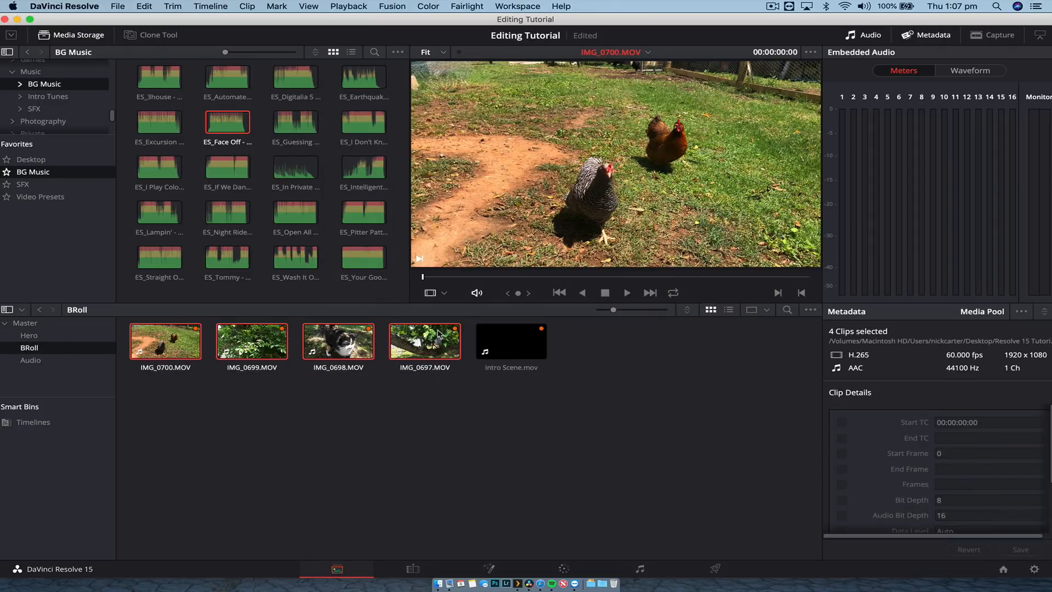
pyautogui.rightClick(438, 334)
pyautogui.click(500, 114)
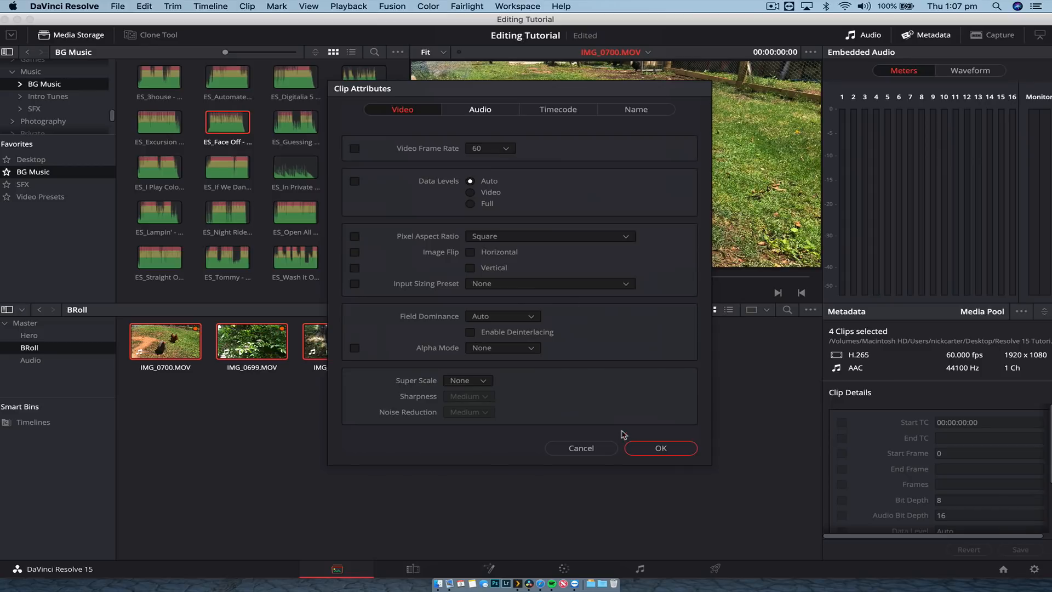
pyautogui.click(581, 448)
# Preview IMG_0697.MOV and part of IMG_0698.MOV in the viewer at their original speed
pyautogui.click(426, 345)
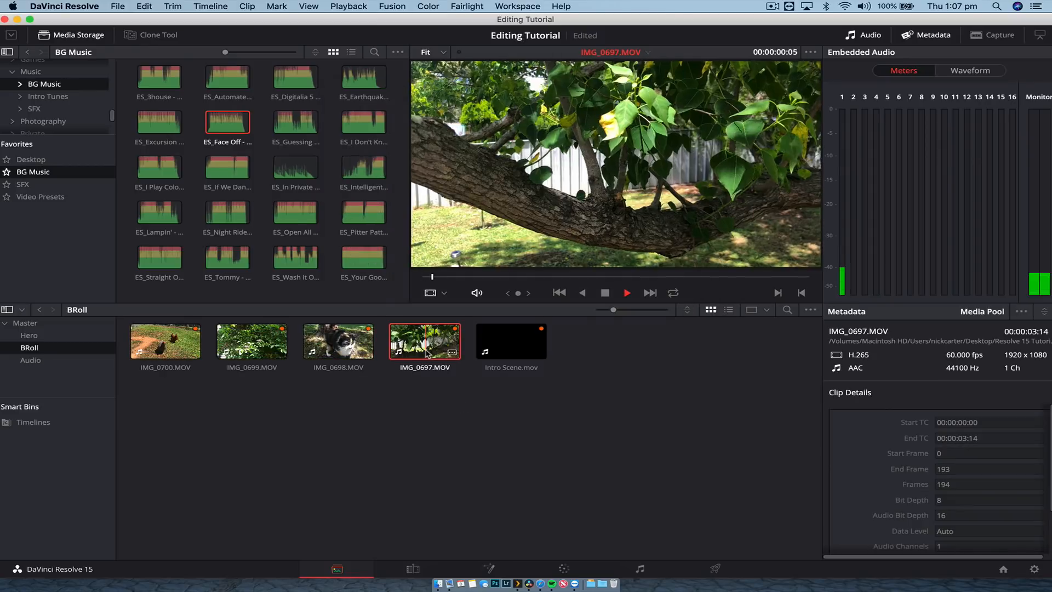
pyautogui.click(319, 351)
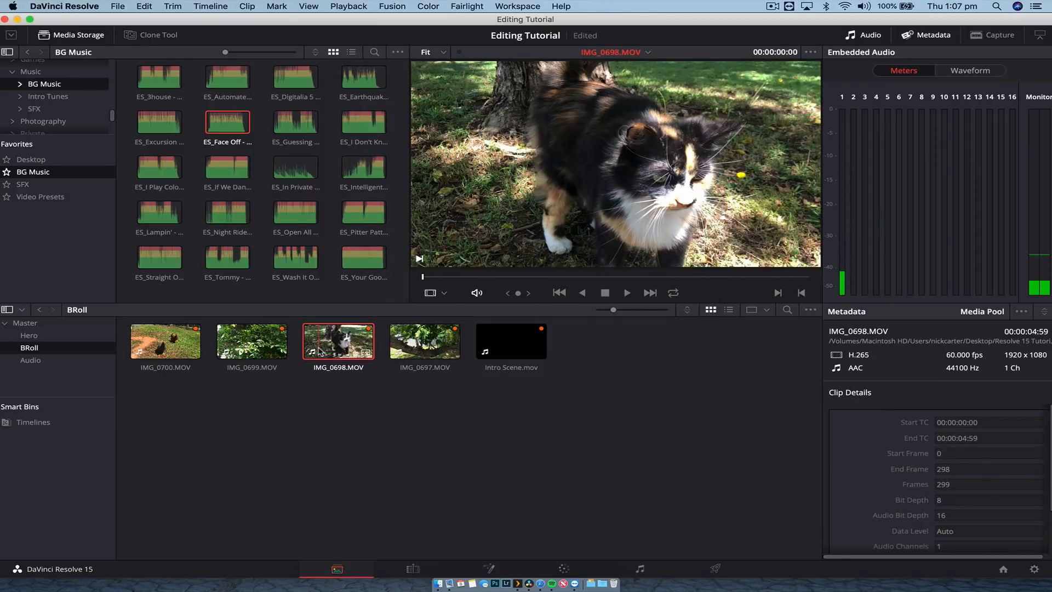
pyautogui.press('space')
pyautogui.press('space')
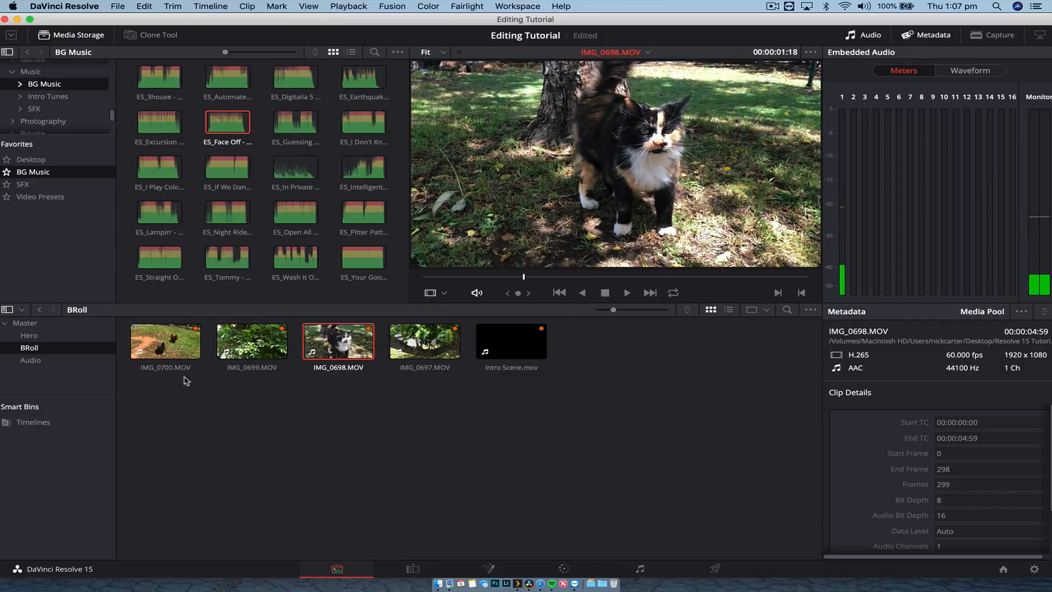
# Set the video frame rate of IMG_0697 to IMG_0700.MOV to 30 in their clip attributes
pyautogui.moveTo(186, 381); pyautogui.dragTo(465, 322)
pyautogui.rightClick(442, 329)
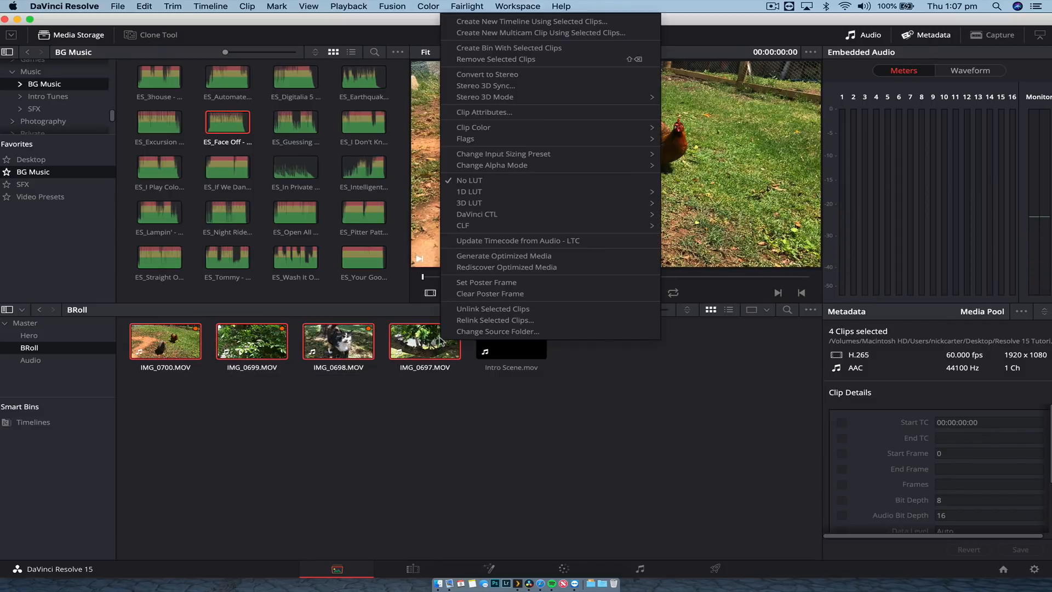
pyautogui.click(547, 111)
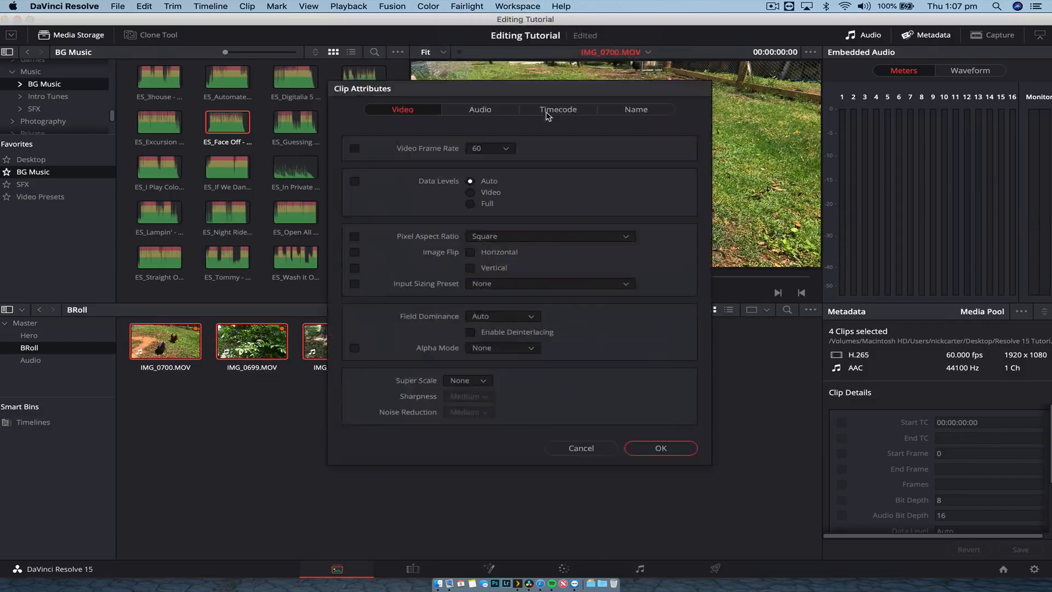
pyautogui.click(507, 150)
pyautogui.click(493, 201)
pyautogui.click(675, 444)
pyautogui.click(275, 448)
# Play back IMG_0698.MOV and IMG_0700.MOV to check their slow motion
pyautogui.click(348, 347)
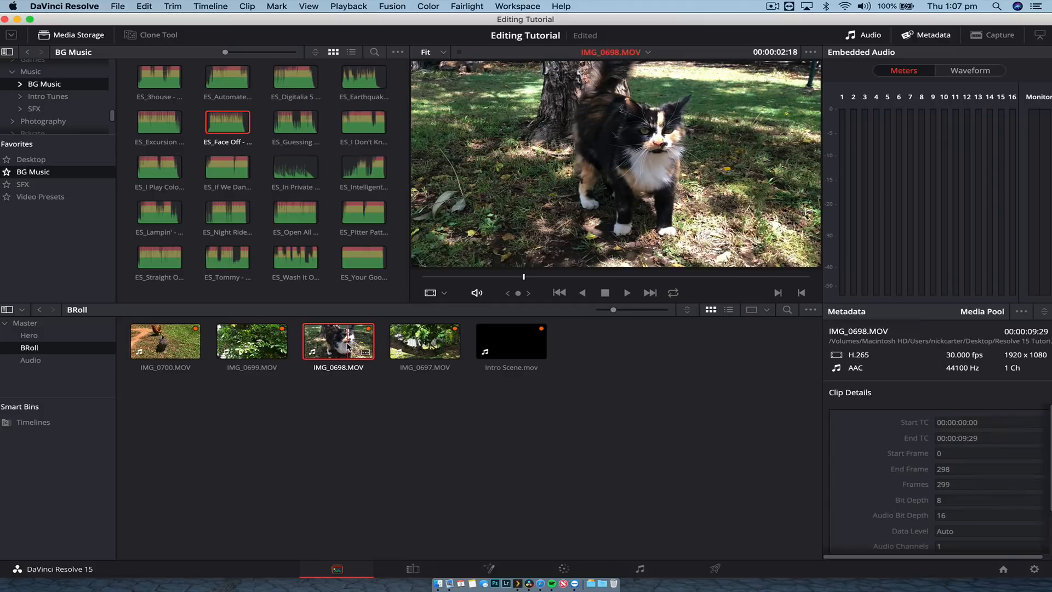
pyautogui.press('space')
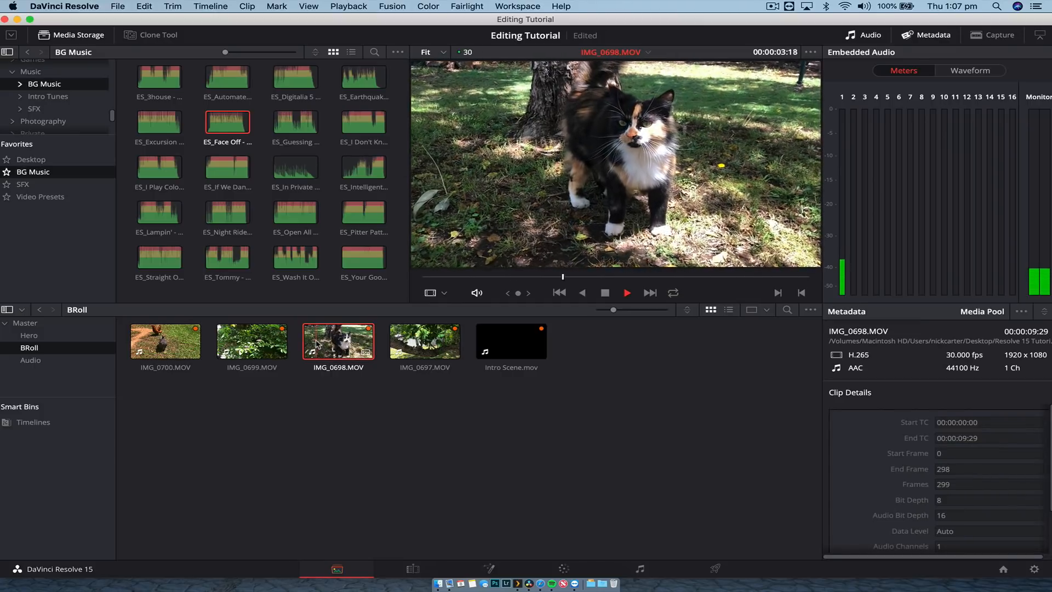
pyautogui.click(141, 349)
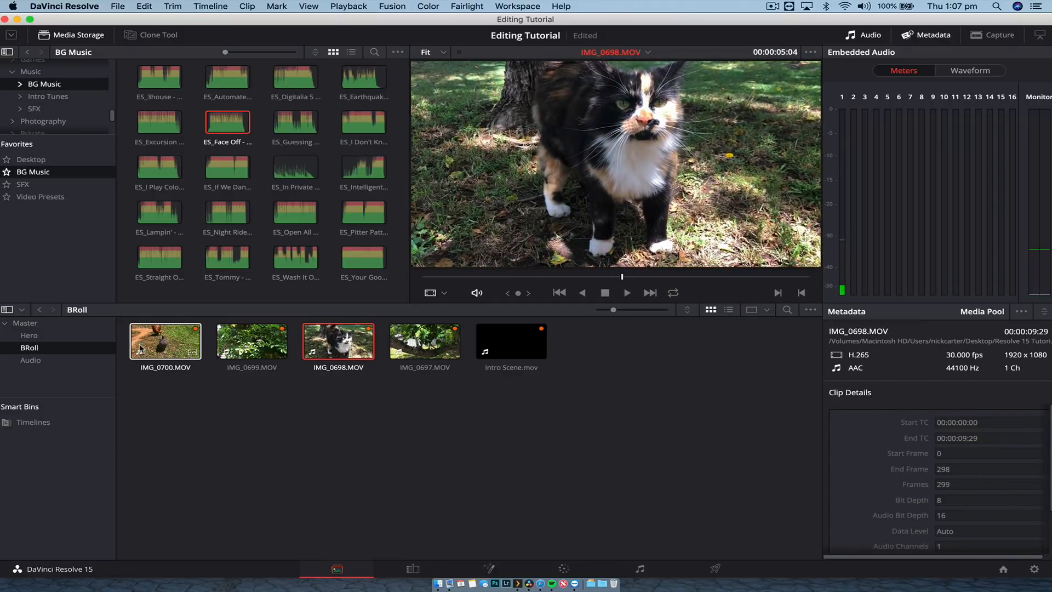
pyautogui.press('space')
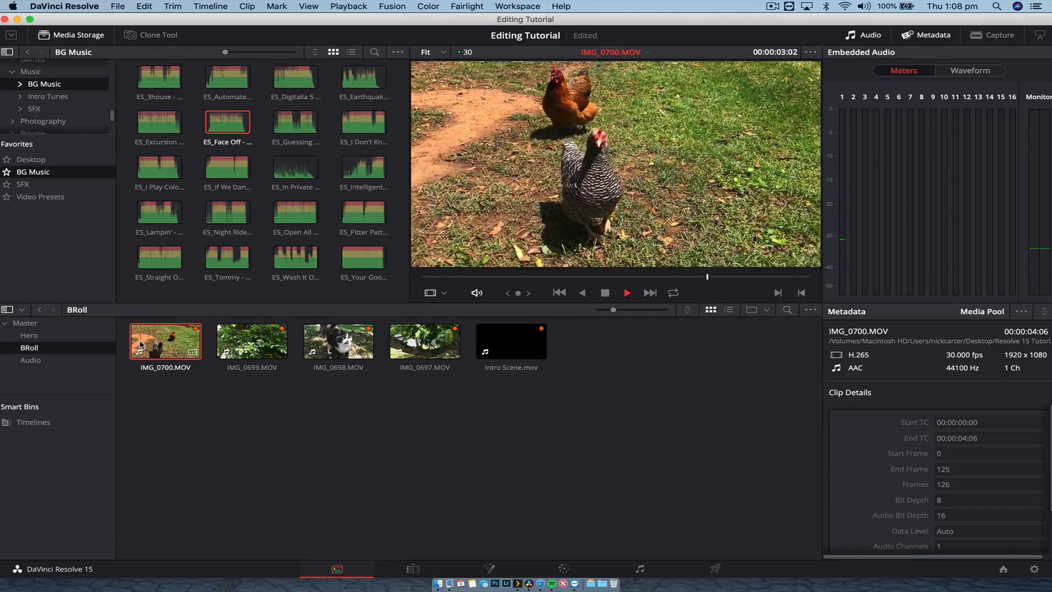
pyautogui.rightClick(274, 352)
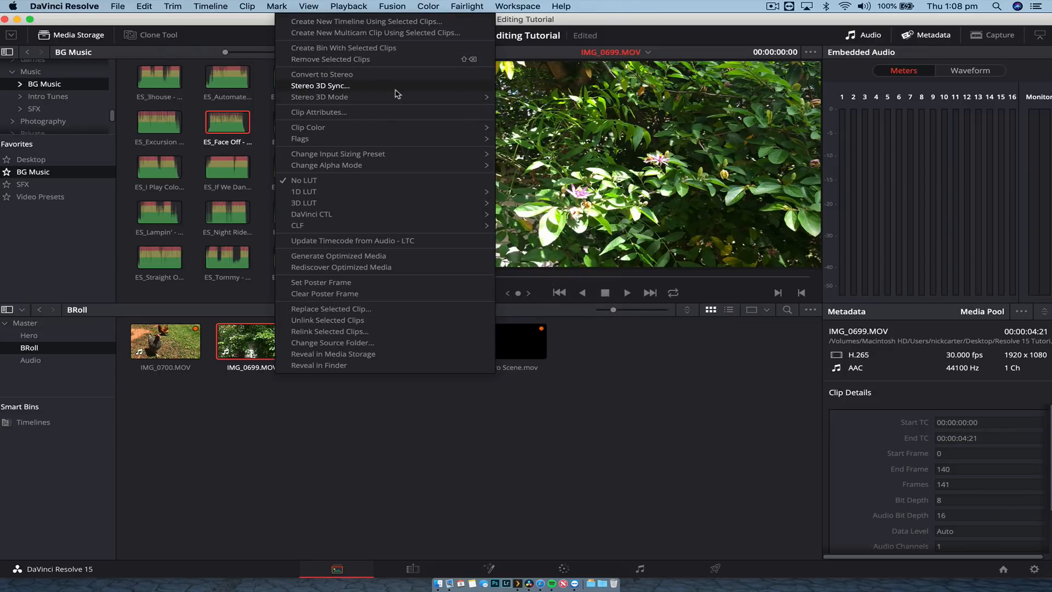
pyautogui.moveTo(403, 132)
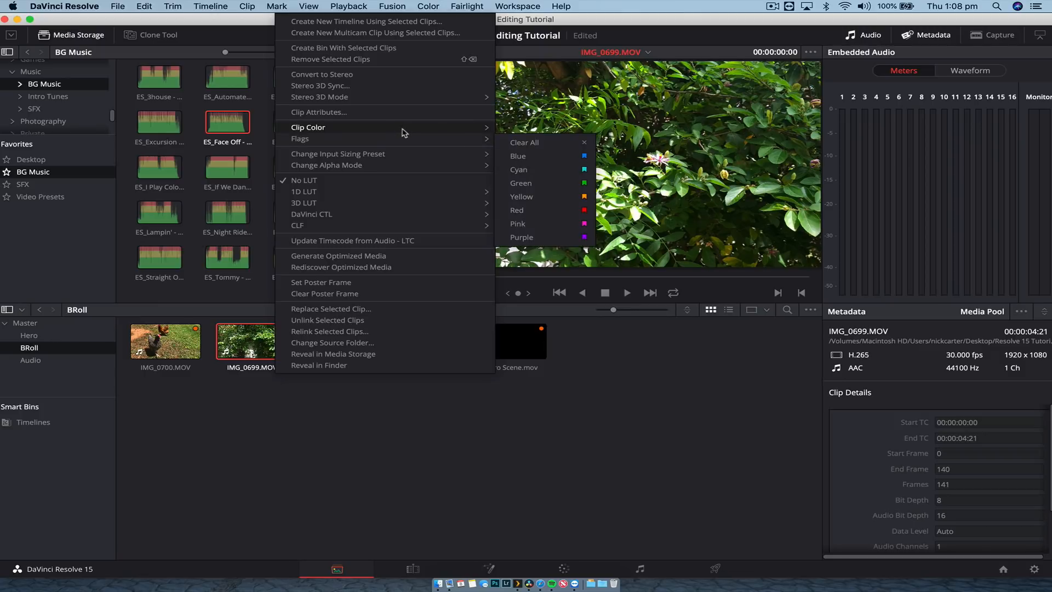
pyautogui.click(415, 463)
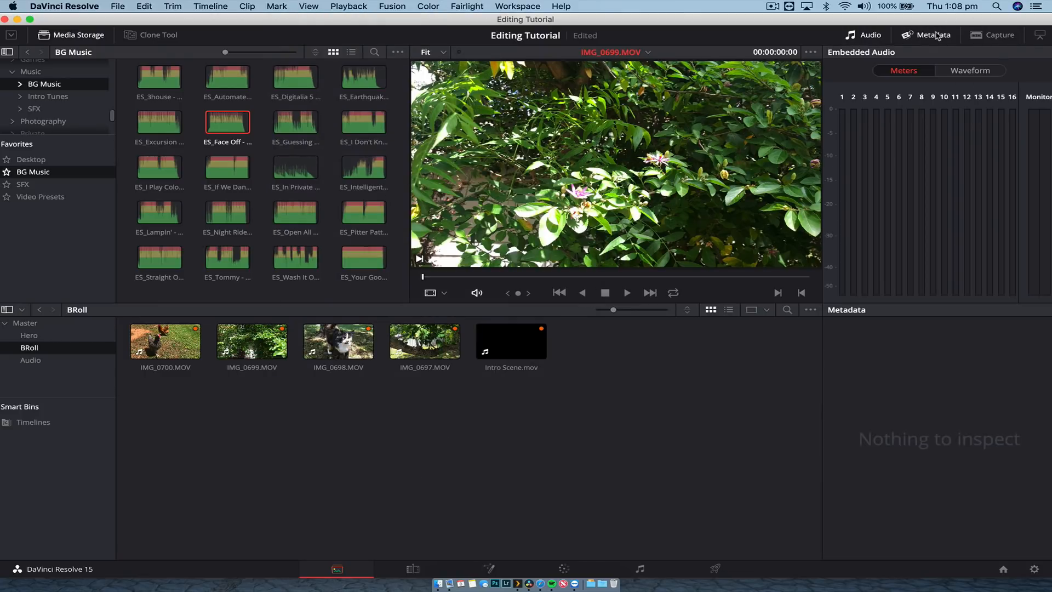
# Switch the Audio and Capture panels on and off for comparison, and hide the Metadata panel
pyautogui.click(875, 36)
pyautogui.click(873, 36)
pyautogui.click(908, 35)
pyautogui.click(1007, 38)
pyautogui.click(1006, 39)
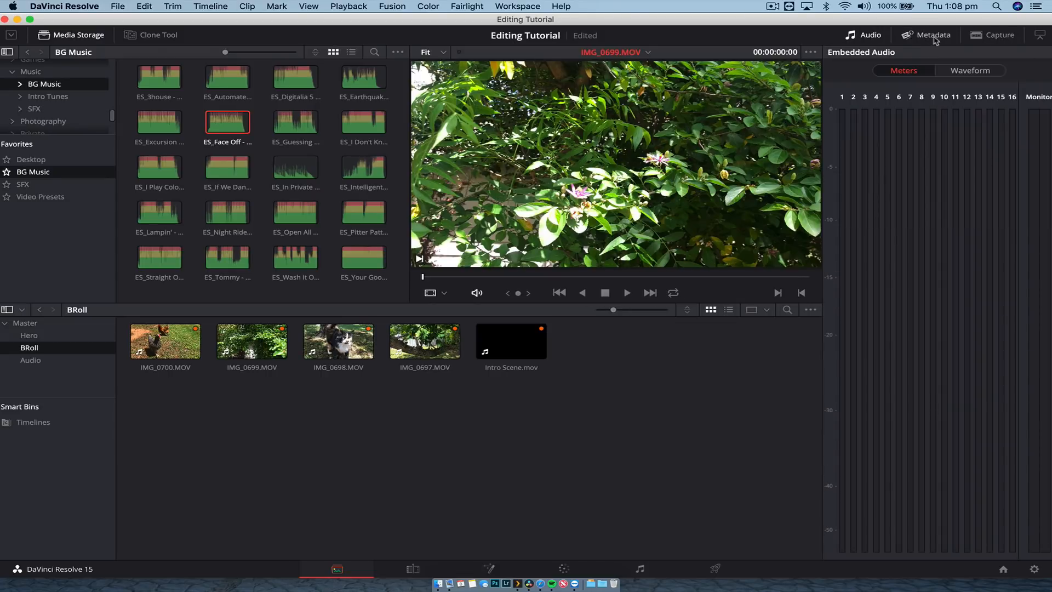
# Compare the full-height and half-height side panels, leaving the audio meters at half height above a full-width media pool
pyautogui.click(1040, 36)
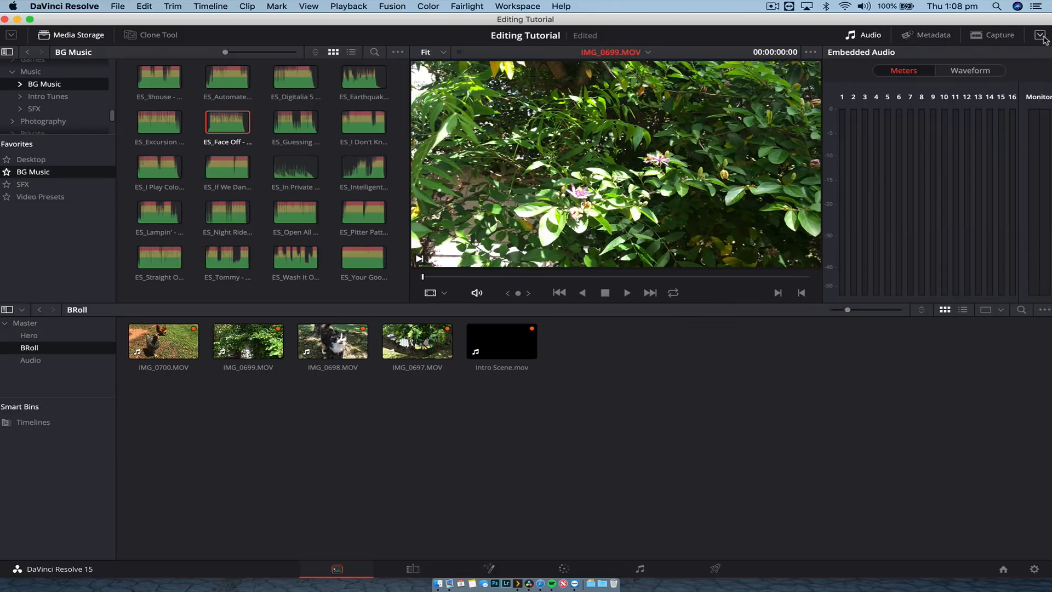
pyautogui.click(1040, 37)
pyautogui.click(10, 35)
pyautogui.click(11, 36)
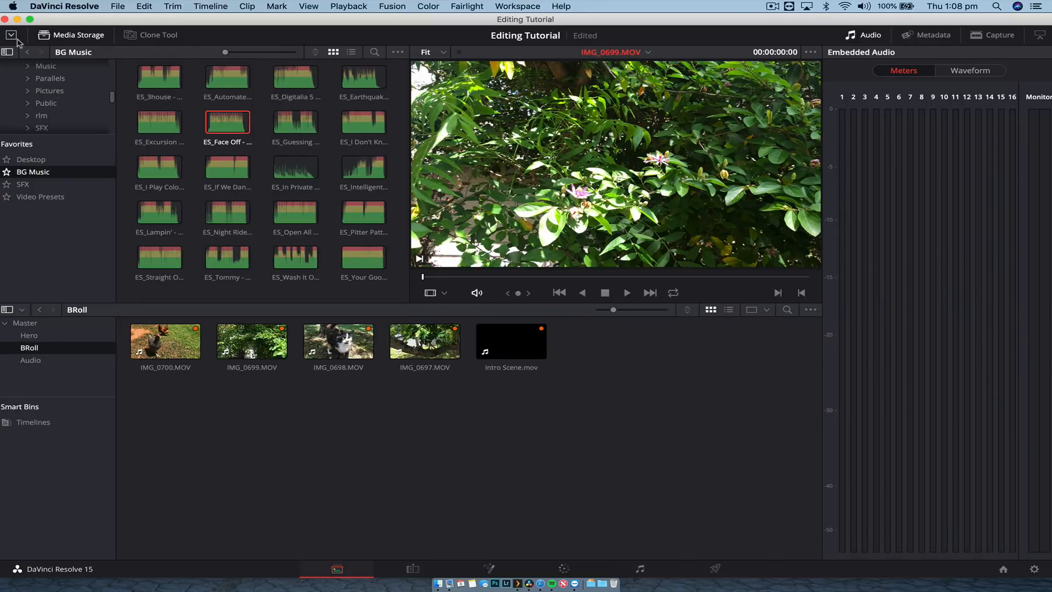
pyautogui.click(1041, 36)
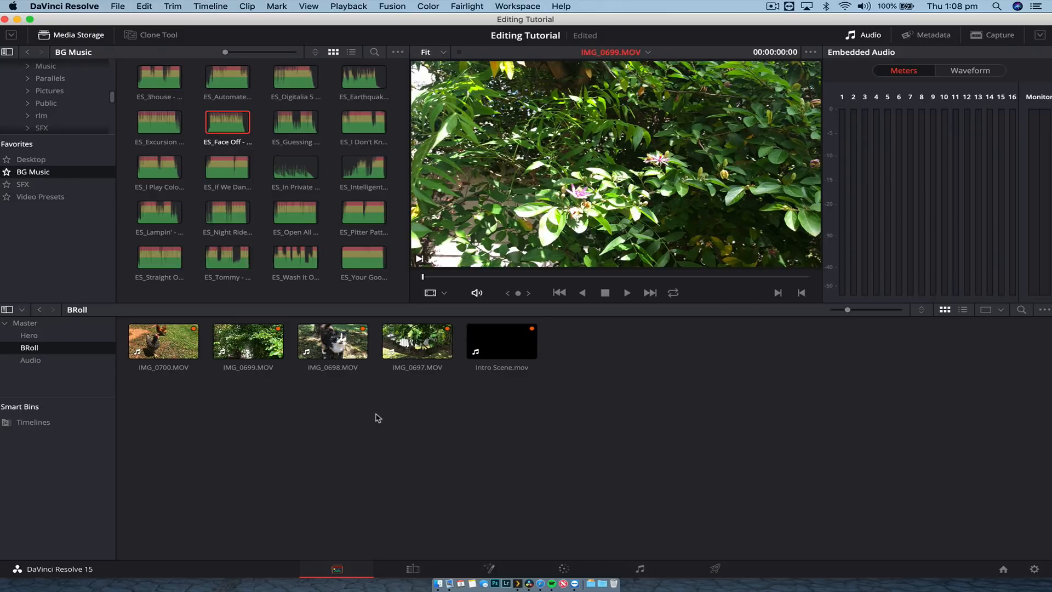
# Switch to the Edit page and look through the Master, Hero, BRoll and Audio bins
pyautogui.click(415, 569)
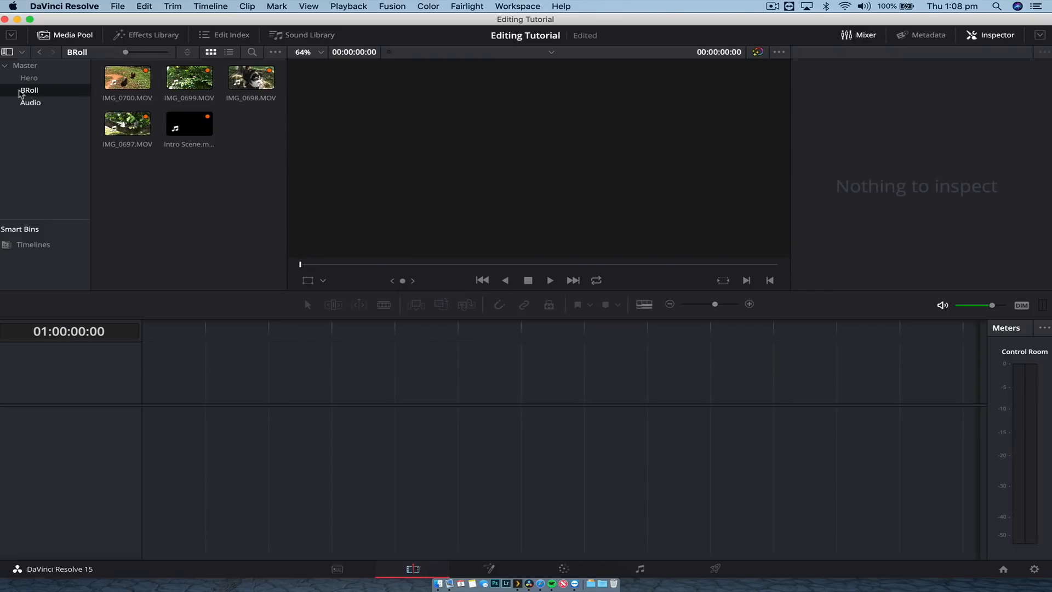
pyautogui.click(25, 65)
pyautogui.click(29, 77)
pyautogui.click(31, 89)
pyautogui.click(34, 104)
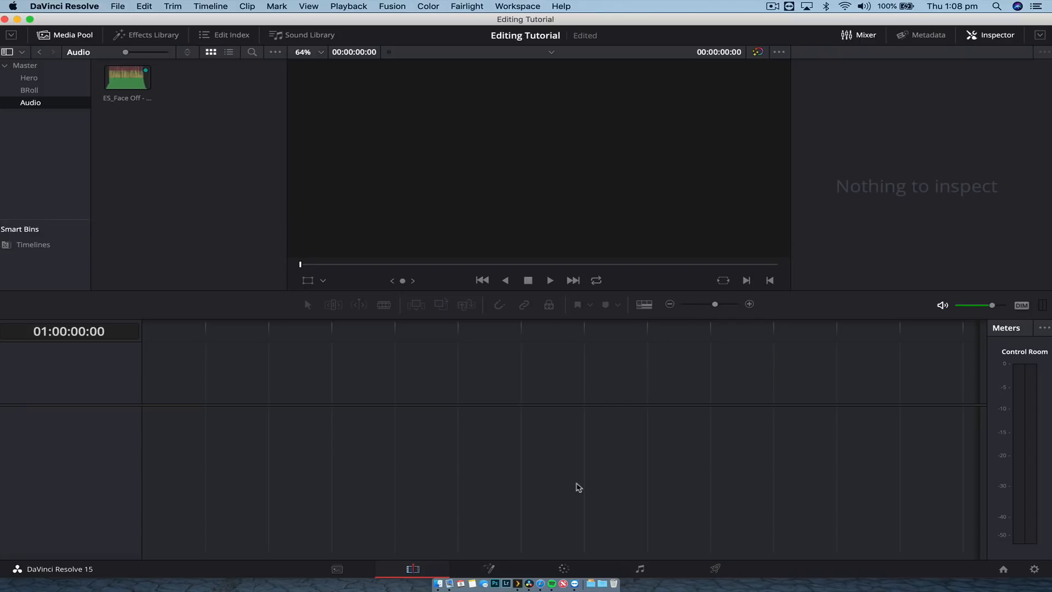
# View the metadata of ES_Face Off - Eight Bits.mp3 and switch back to the Inspector
pyautogui.click(910, 37)
pyautogui.click(931, 37)
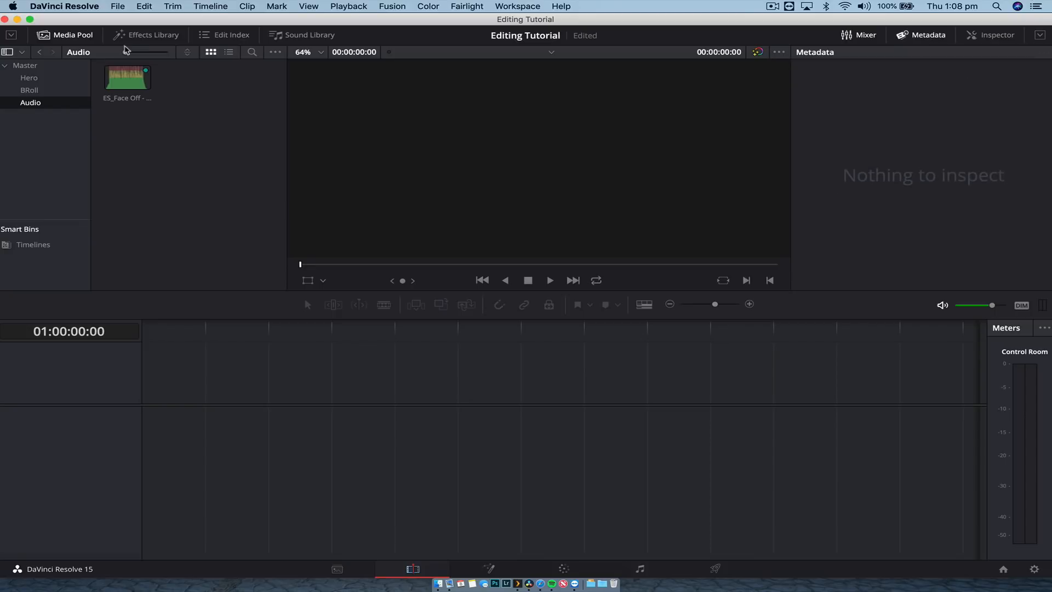
pyautogui.click(118, 87)
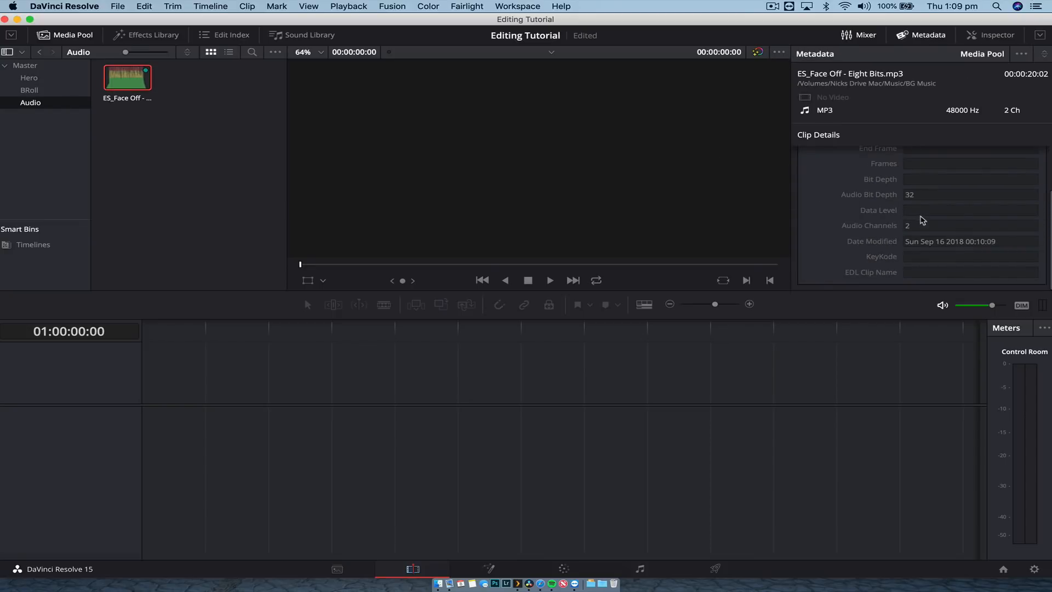
pyautogui.click(992, 36)
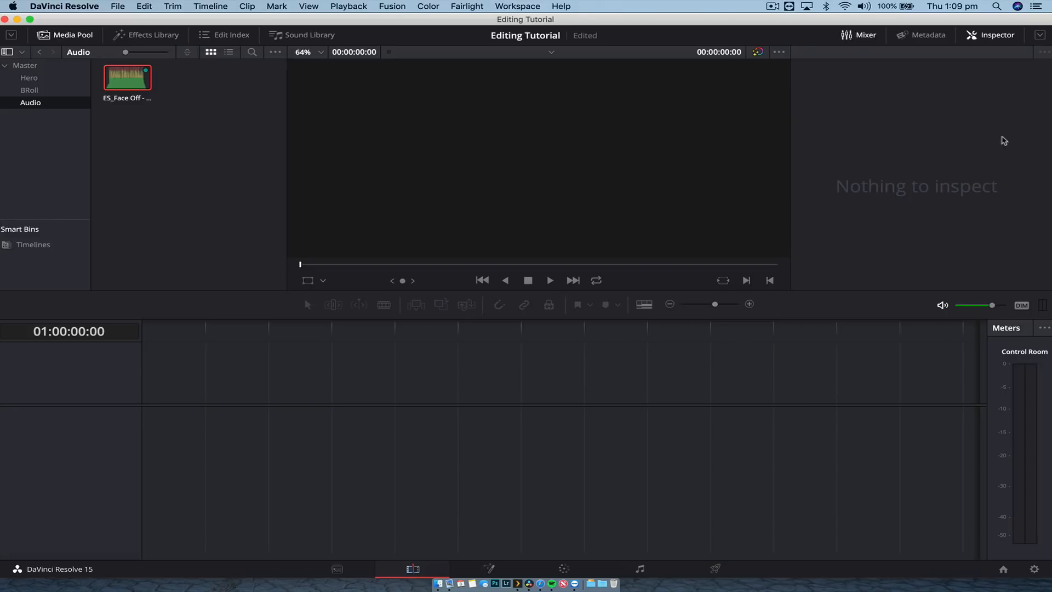
# Try the full-height layouts of the Inspector and the media pool, restoring each to half height
pyautogui.click(1039, 36)
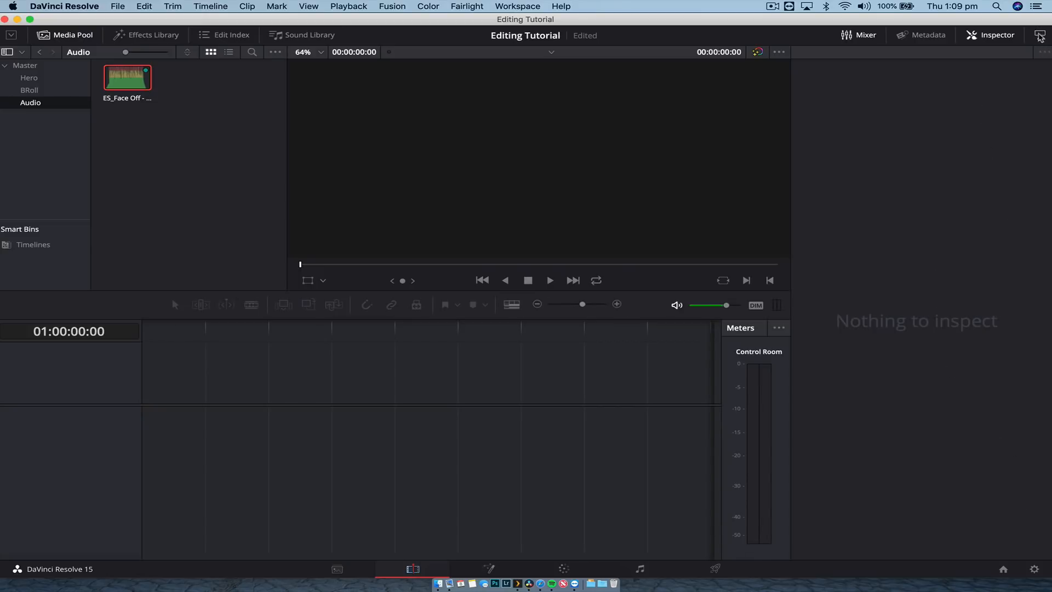
pyautogui.click(1040, 37)
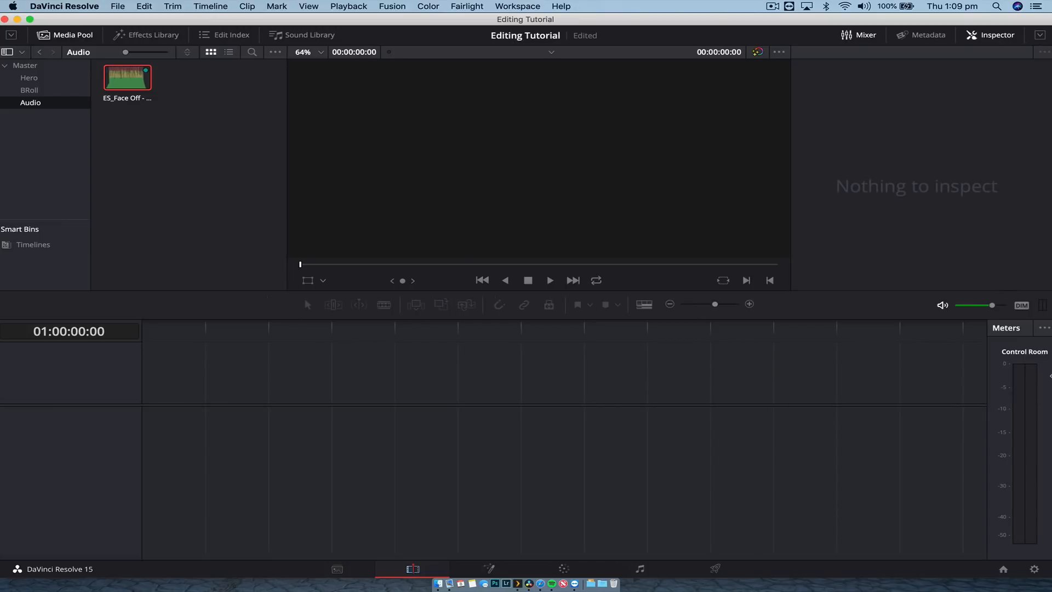
pyautogui.click(11, 35)
pyautogui.click(11, 35)
# Compare the Mixer and Meters views of the audio panel, hiding and reshowing it with the meters displayed
pyautogui.click(853, 36)
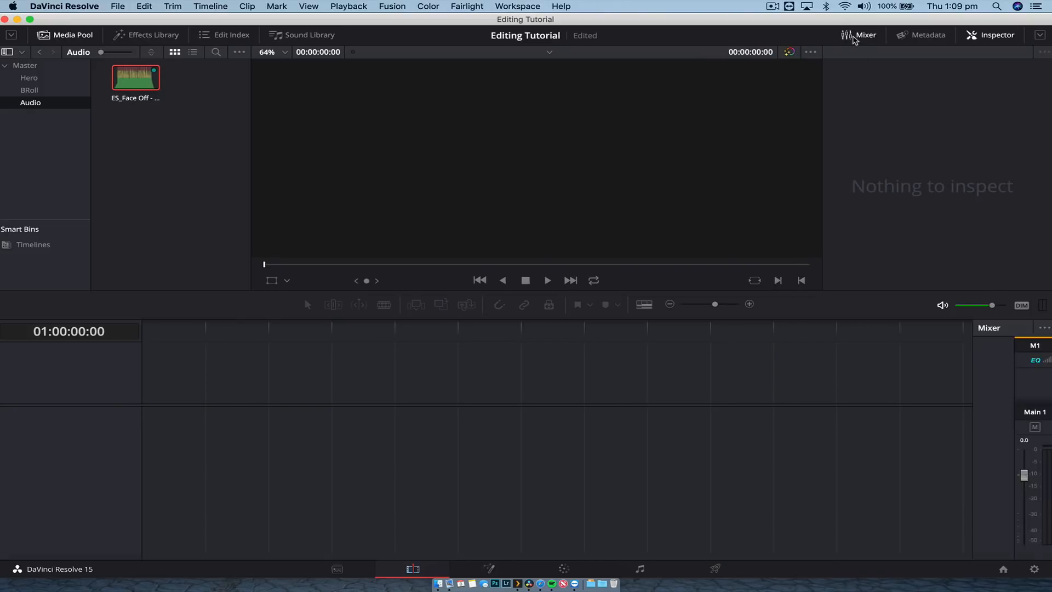
pyautogui.click(853, 37)
pyautogui.click(853, 38)
pyautogui.click(1047, 330)
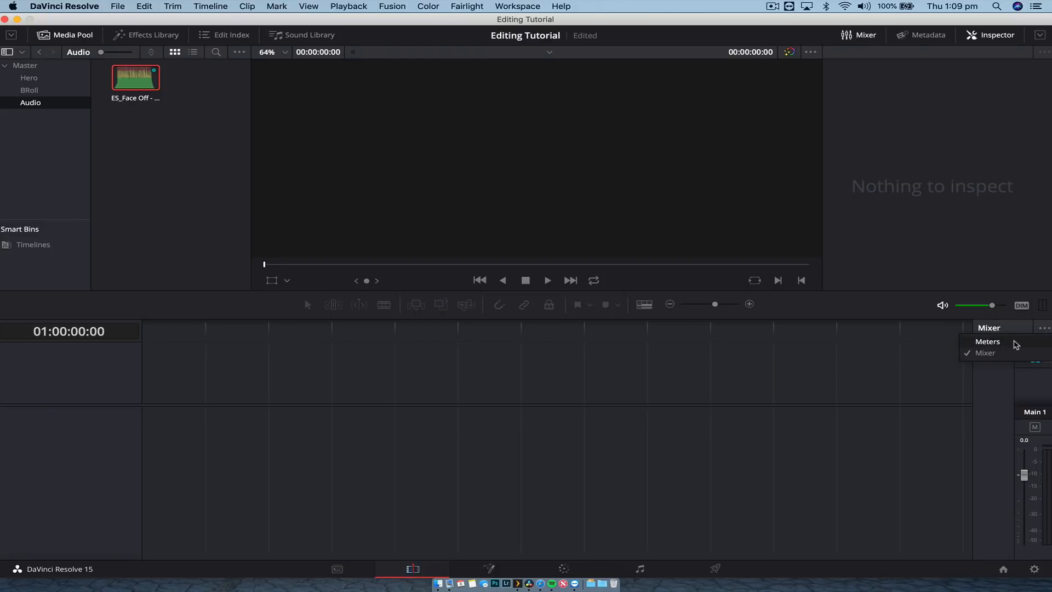
pyautogui.click(1015, 341)
pyautogui.click(858, 36)
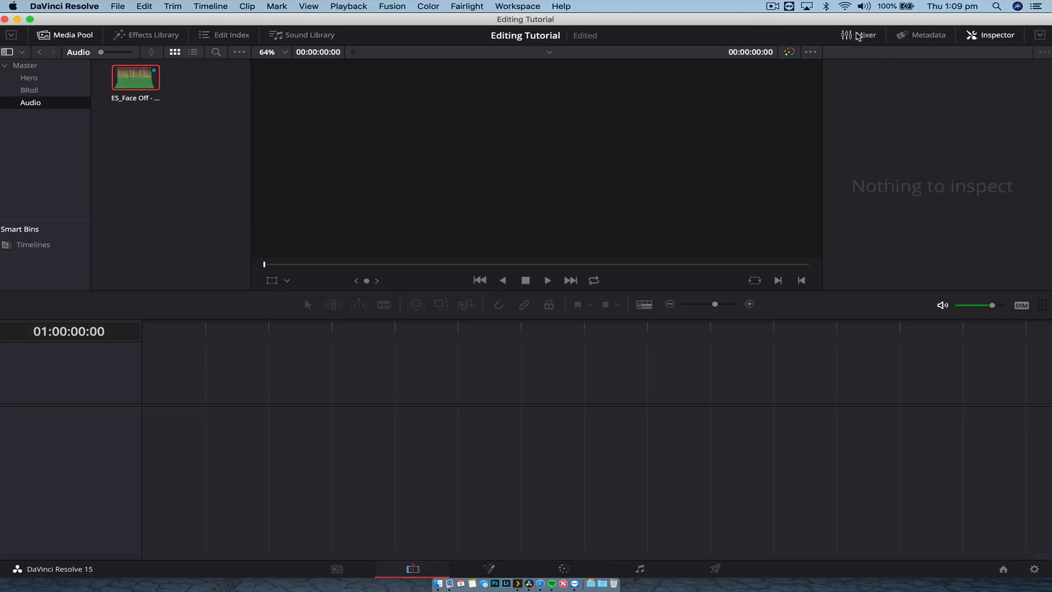
pyautogui.click(858, 36)
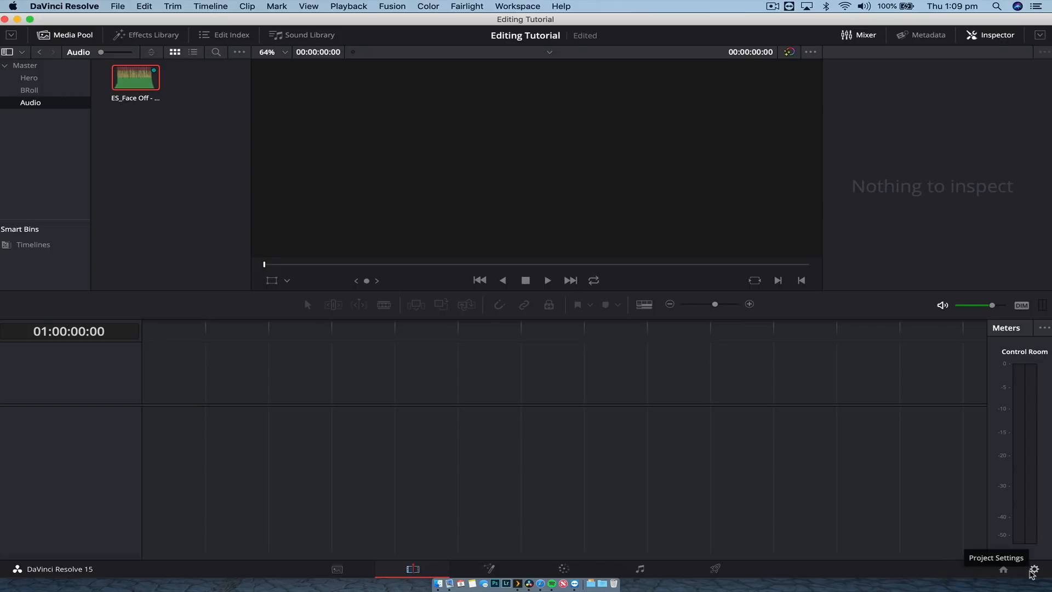
# Open the project settings and look through the Master Settings, Image Scaling, Capture and Playback, Presets and General Options pages
pyautogui.click(1035, 570)
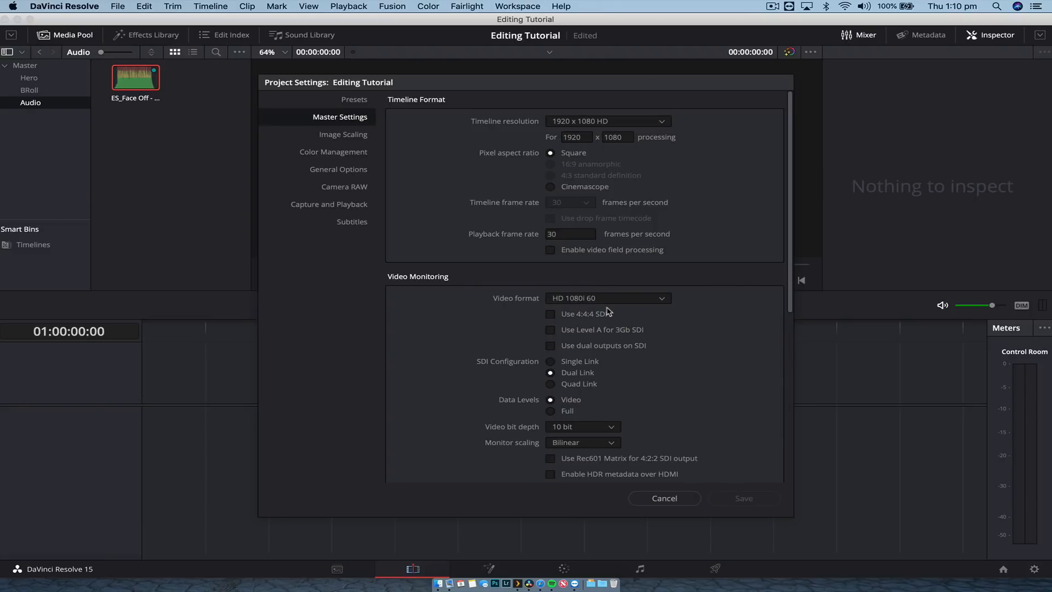
pyautogui.scroll(-10, 607, 312)
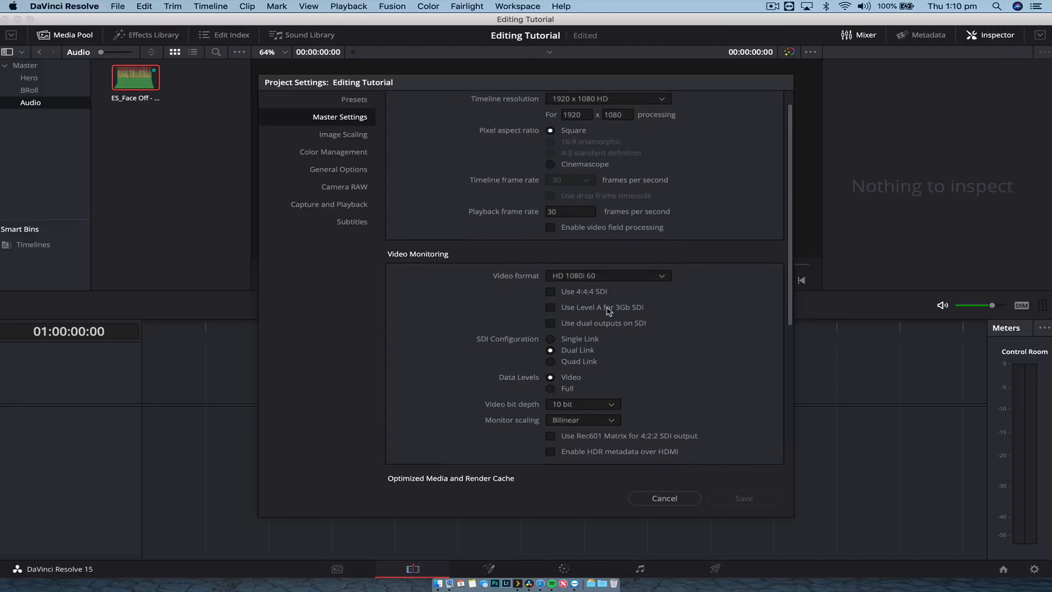
pyautogui.click(347, 171)
pyautogui.click(341, 210)
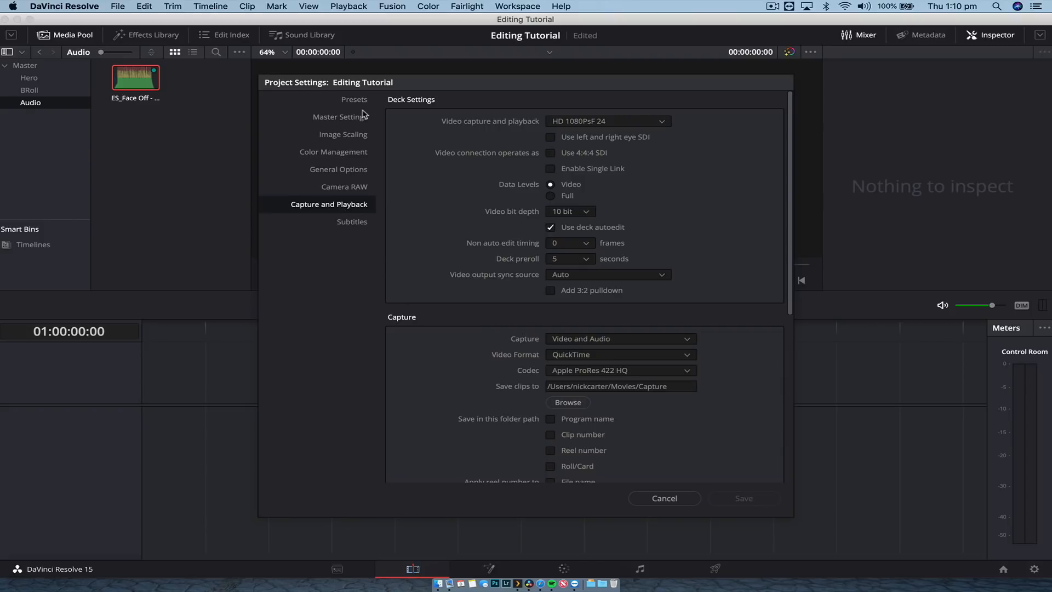
pyautogui.click(346, 118)
pyautogui.click(335, 132)
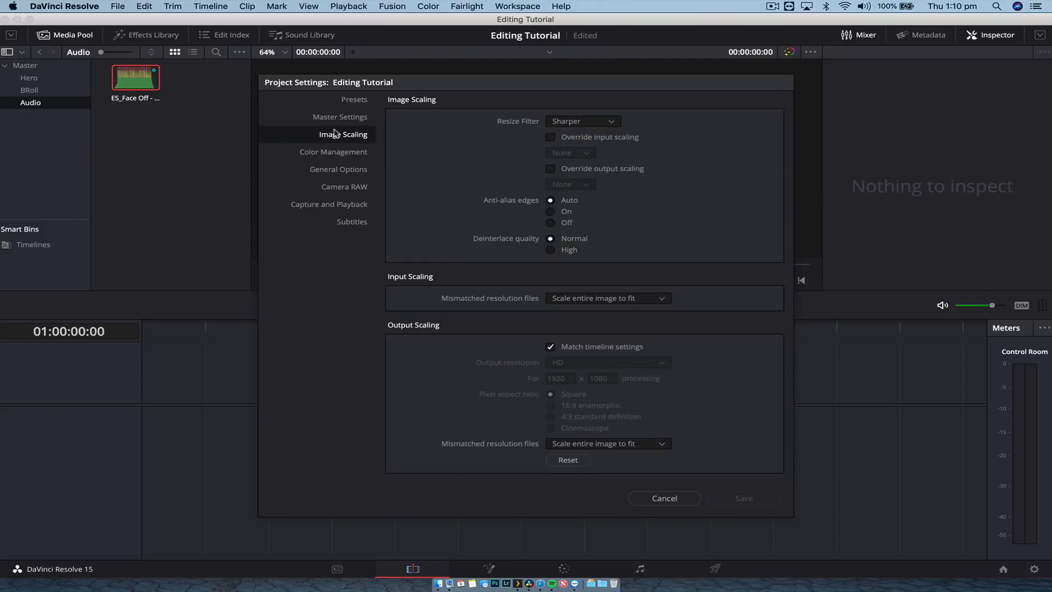
pyautogui.click(356, 118)
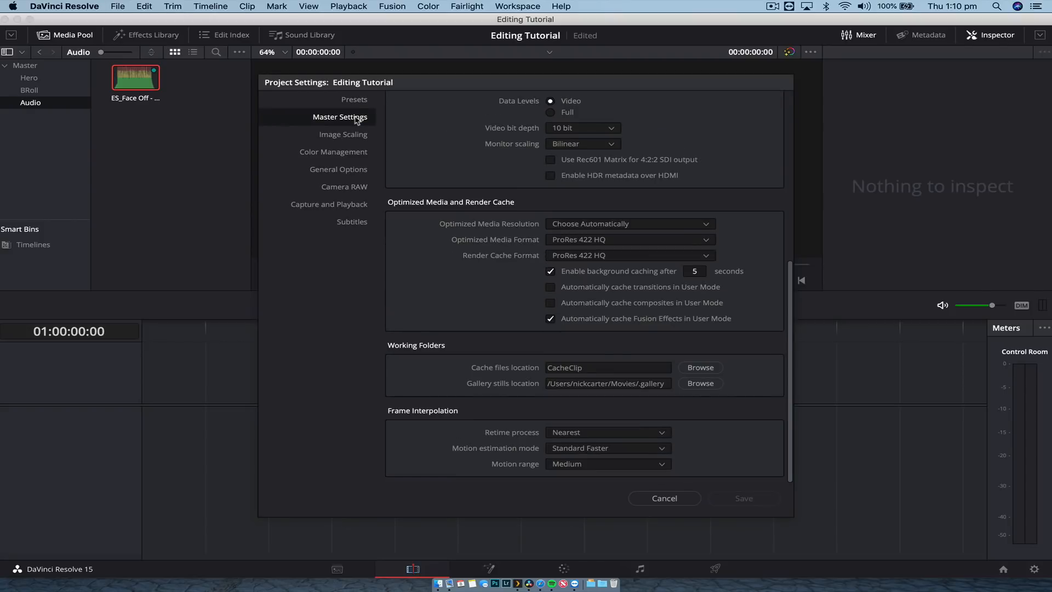
pyautogui.click(355, 100)
pyautogui.click(348, 117)
pyautogui.click(342, 170)
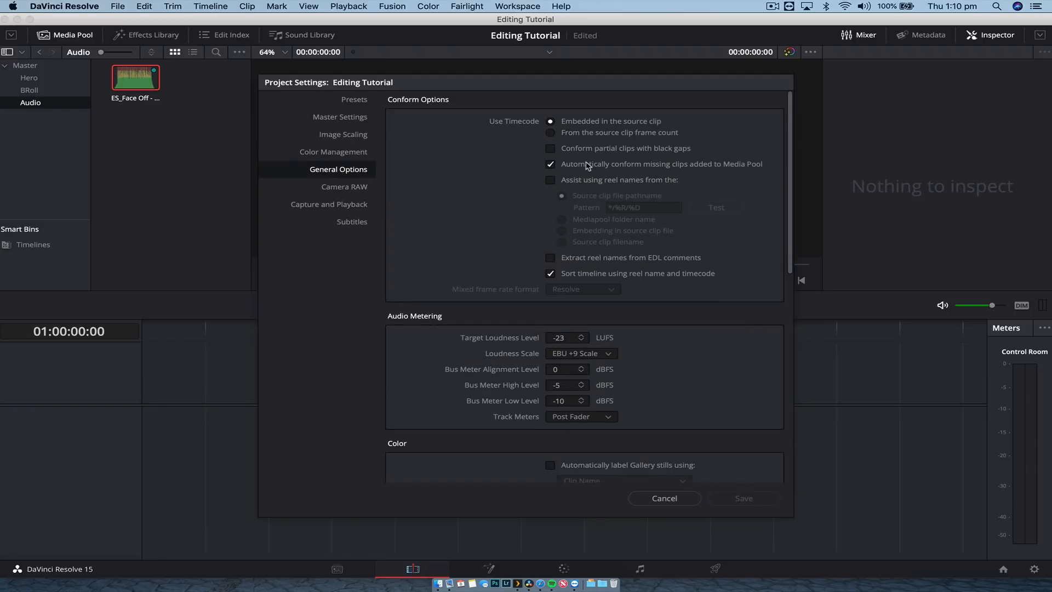
# Look through the timeline resolution options in the Master Settings and close the project settings without saving
pyautogui.click(357, 103)
pyautogui.click(335, 120)
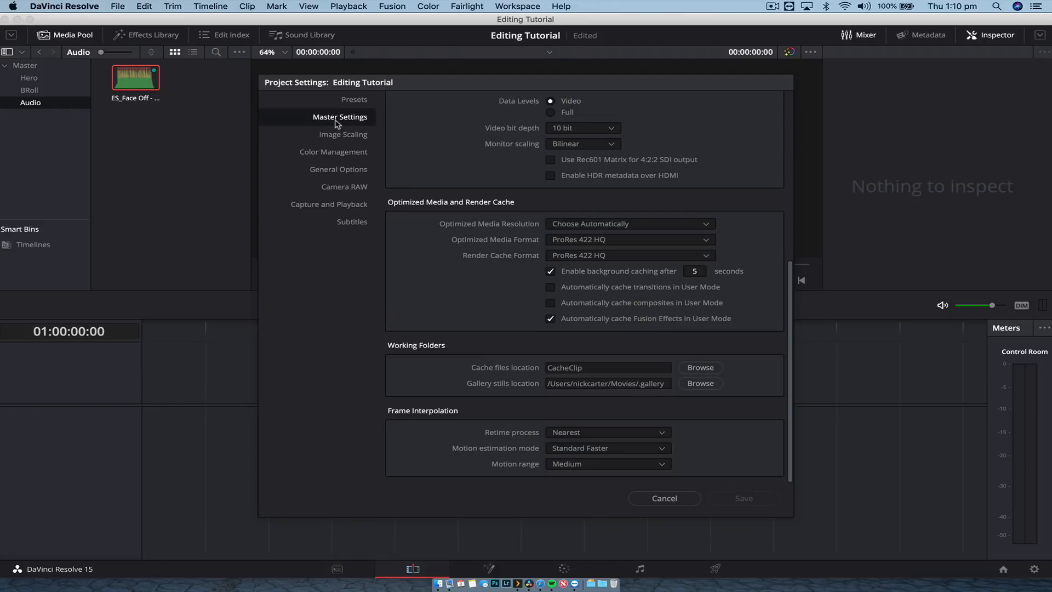
pyautogui.scroll(10, 628, 123)
pyautogui.click(630, 128)
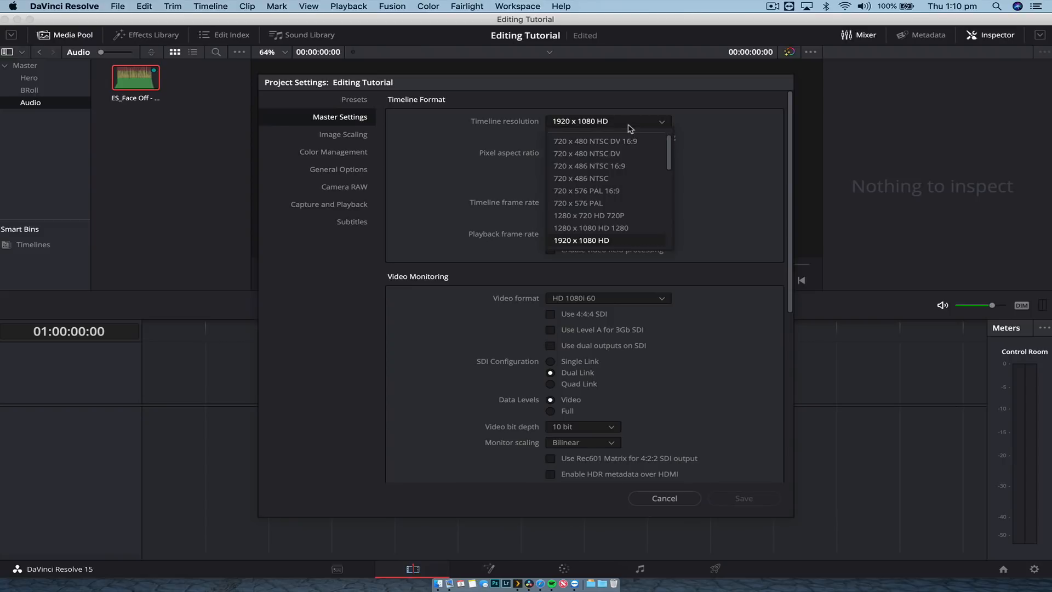
pyautogui.scroll(-5, 634, 188)
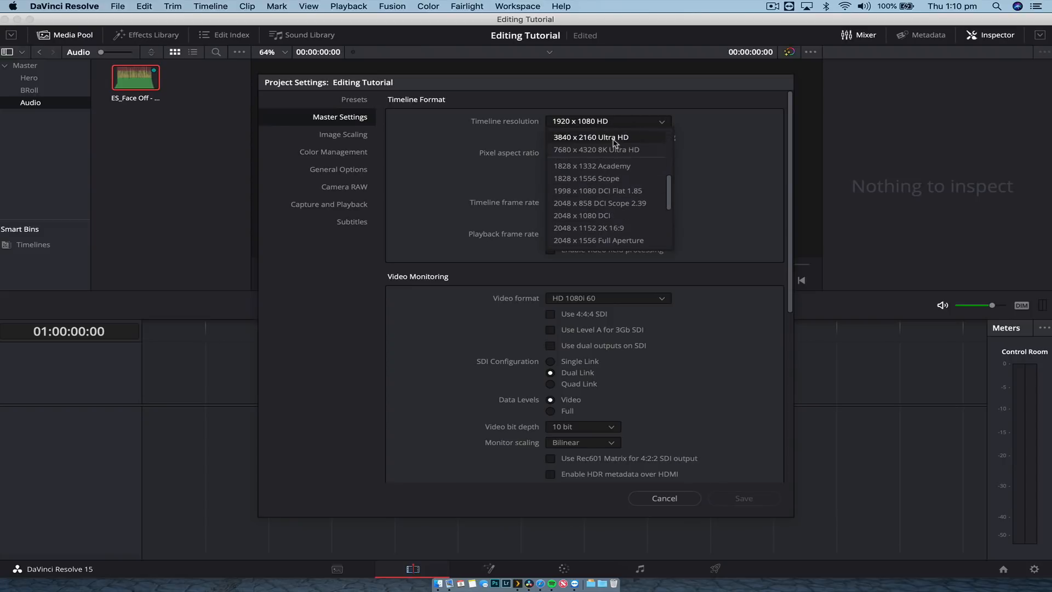
pyautogui.click(712, 164)
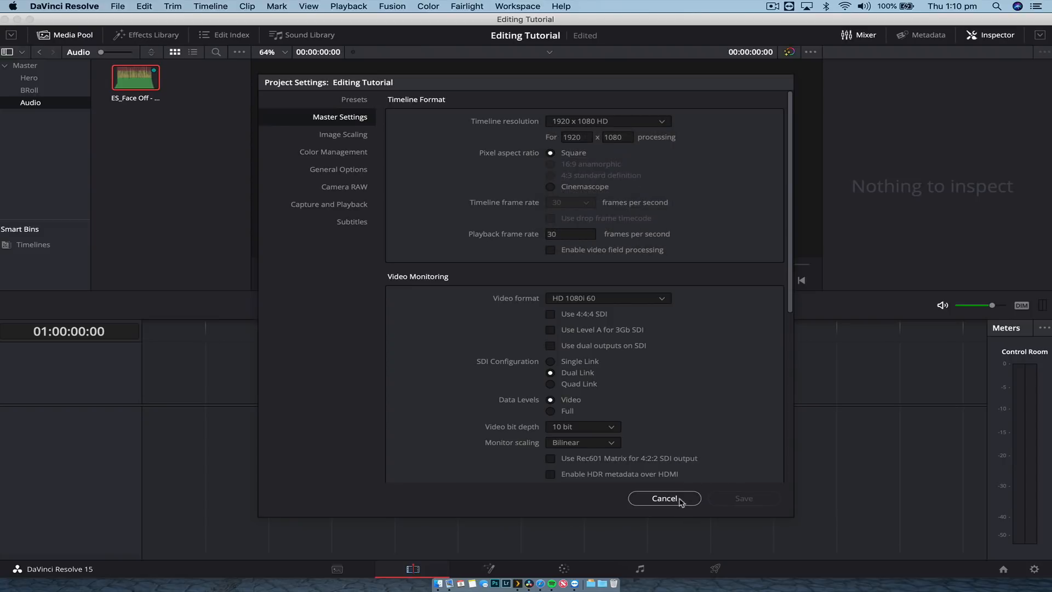
pyautogui.click(665, 498)
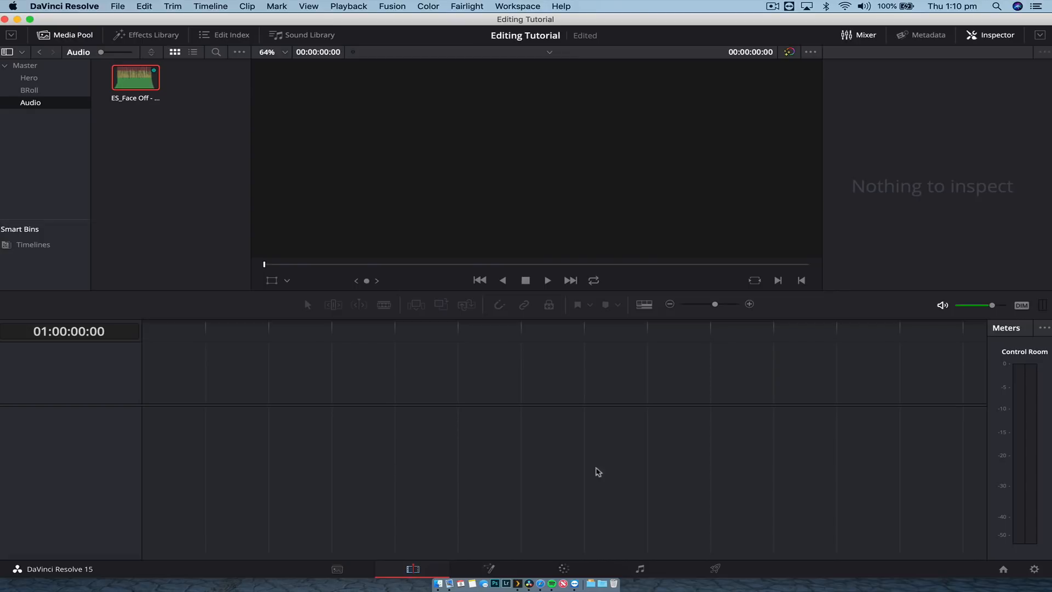
# Start a new empty timeline in the Master bin with 2 video tracks and 2 audio tracks
pyautogui.click(49, 68)
pyautogui.rightClick(164, 197)
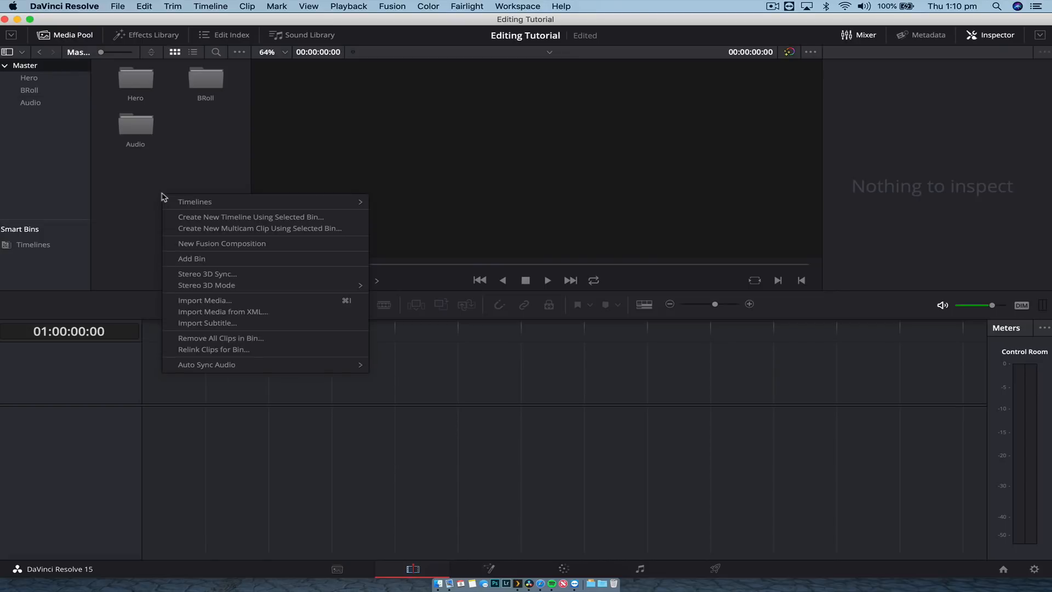
pyautogui.moveTo(223, 203)
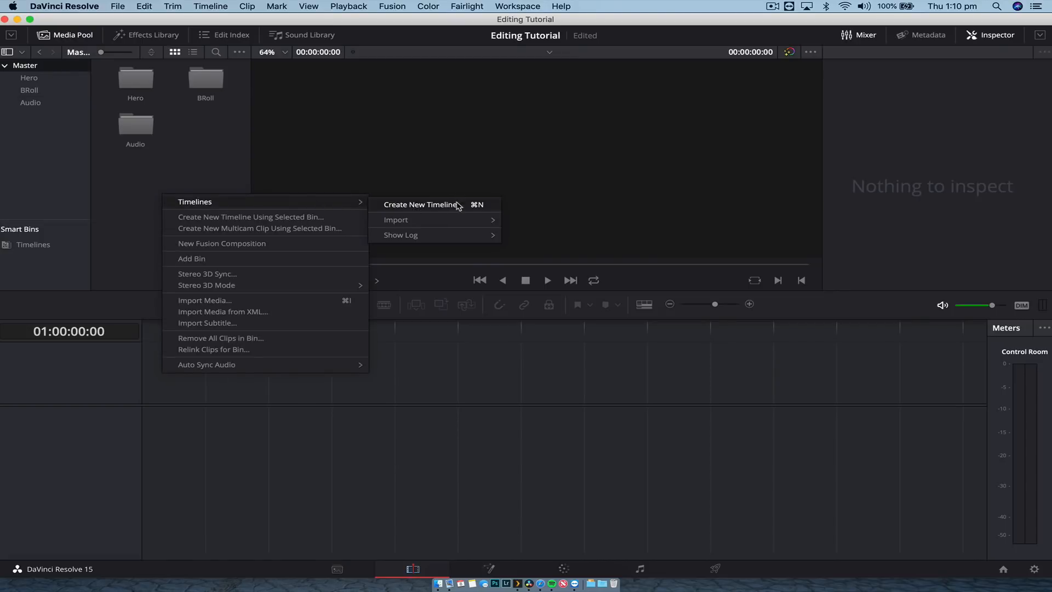
pyautogui.click(187, 121)
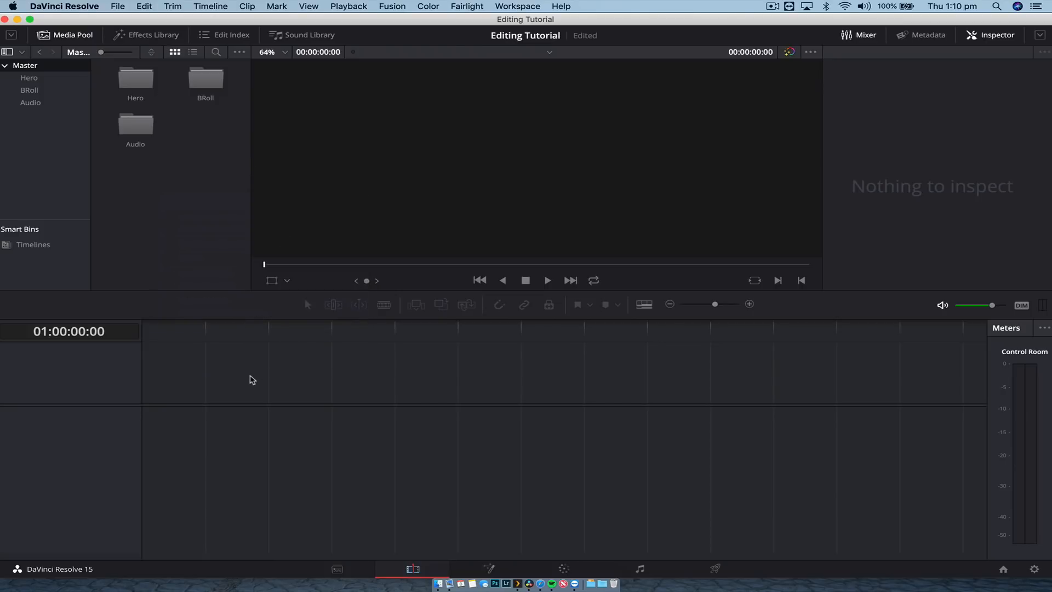
pyautogui.rightClick(190, 189)
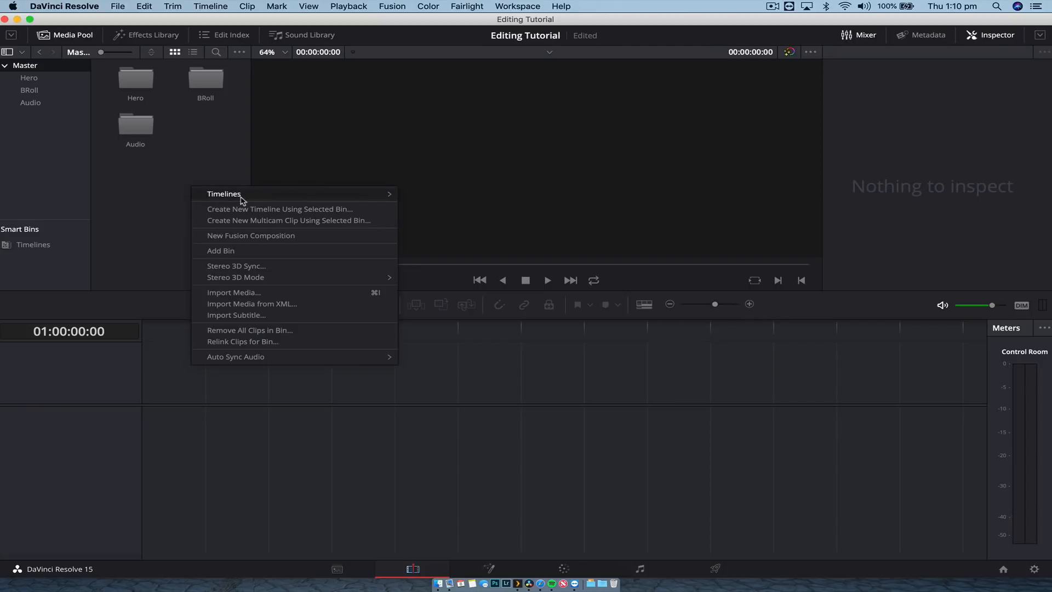
pyautogui.moveTo(236, 194)
pyautogui.click(438, 199)
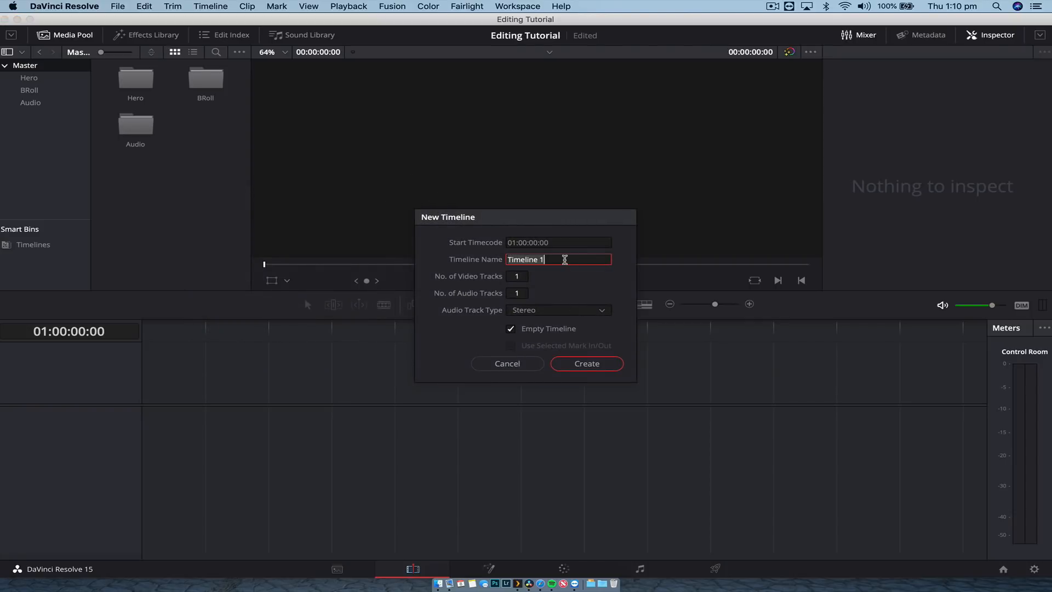
pyautogui.click(519, 277)
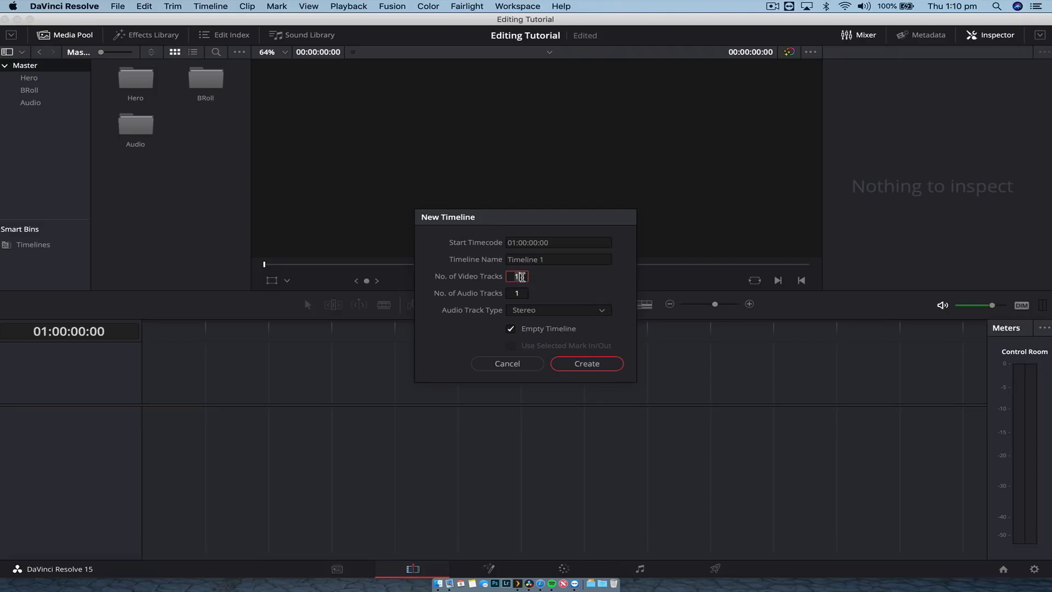
pyautogui.click(528, 292)
pyautogui.write('1')
pyautogui.click(515, 293)
# Name the new timeline Main Edit and create it
pyautogui.click(570, 257)
pyautogui.write('Main Edit')
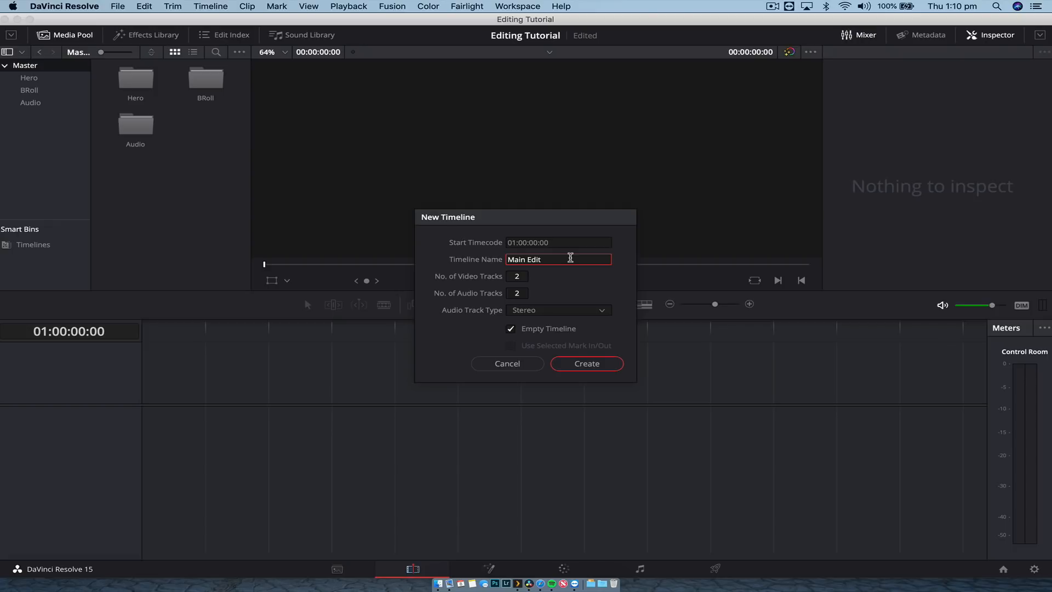
pyautogui.press('Return')
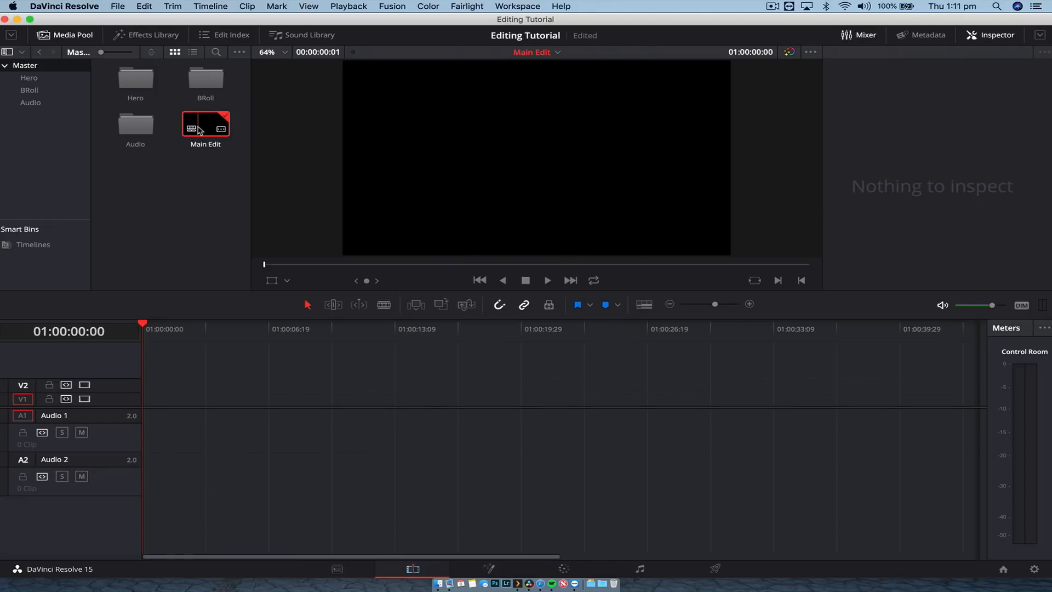
# Look at the IMG_0701.MOV clip in the Hero bin and return to the Master bin
pyautogui.doubleClick(128, 79)
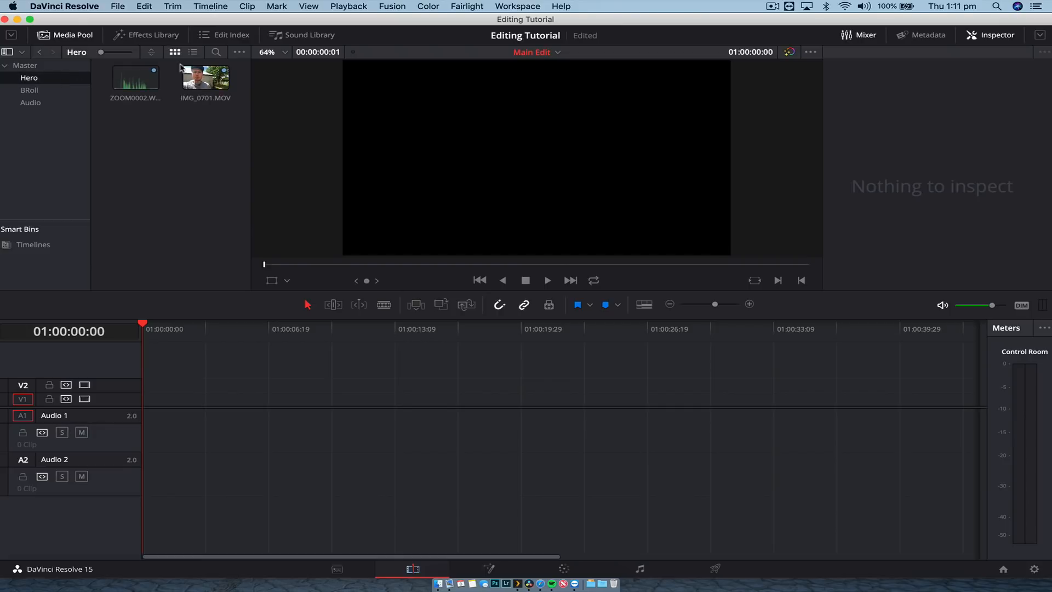
pyautogui.click(189, 73)
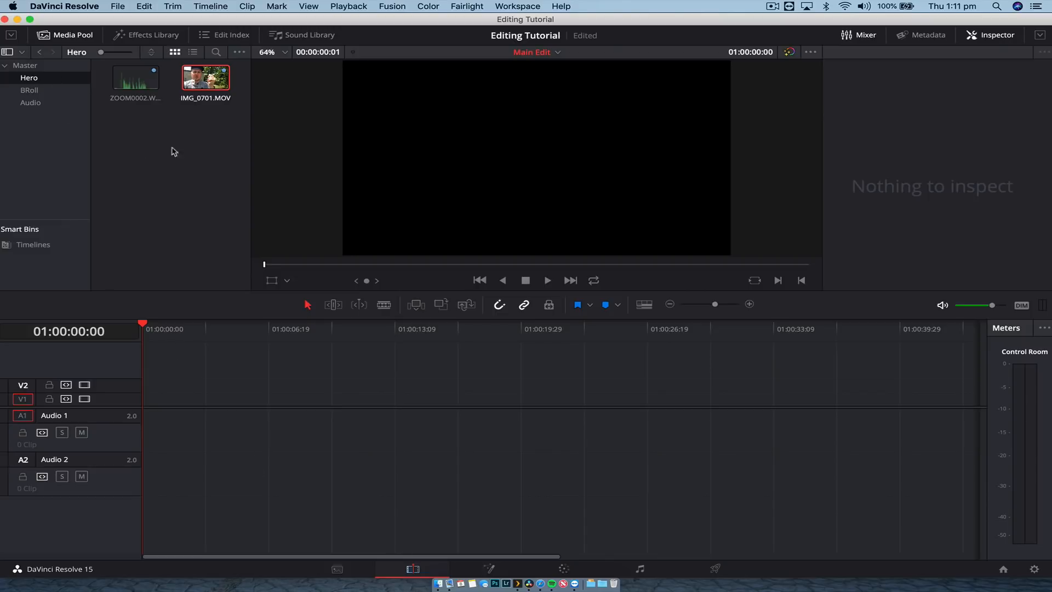
pyautogui.click(35, 65)
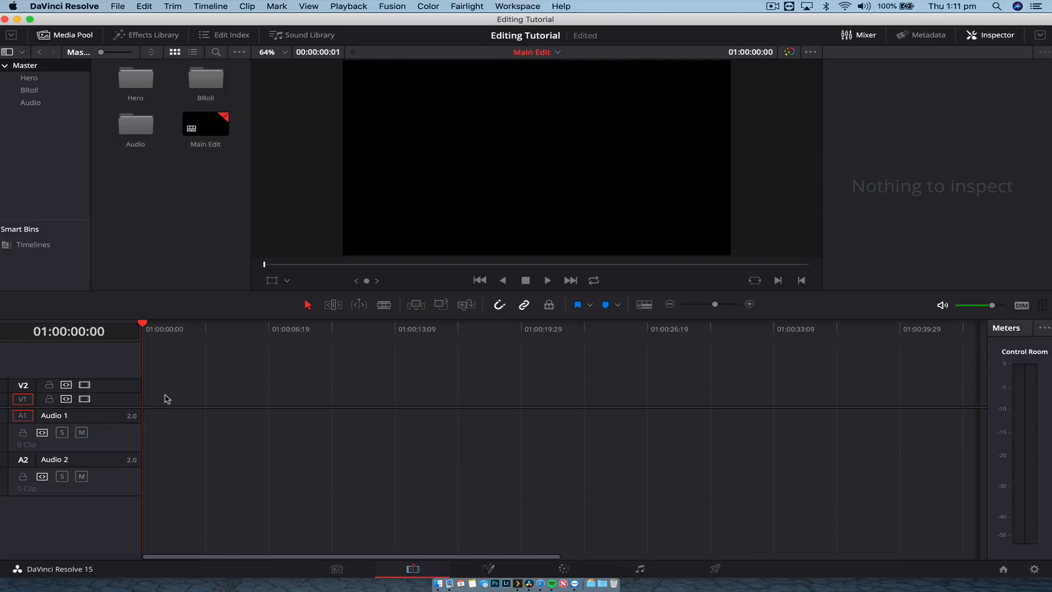
# Lower the divider between the video and audio tracks to give the video tracks more room in the timeline
pyautogui.moveTo(163, 408); pyautogui.dragTo(164, 414)
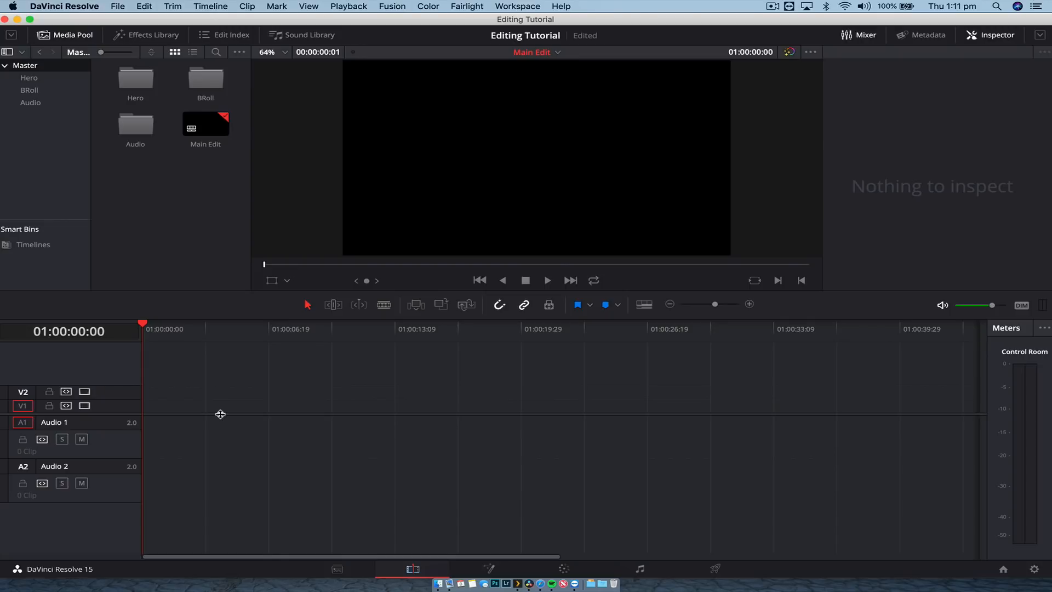
pyautogui.moveTo(220, 413); pyautogui.dragTo(266, 426)
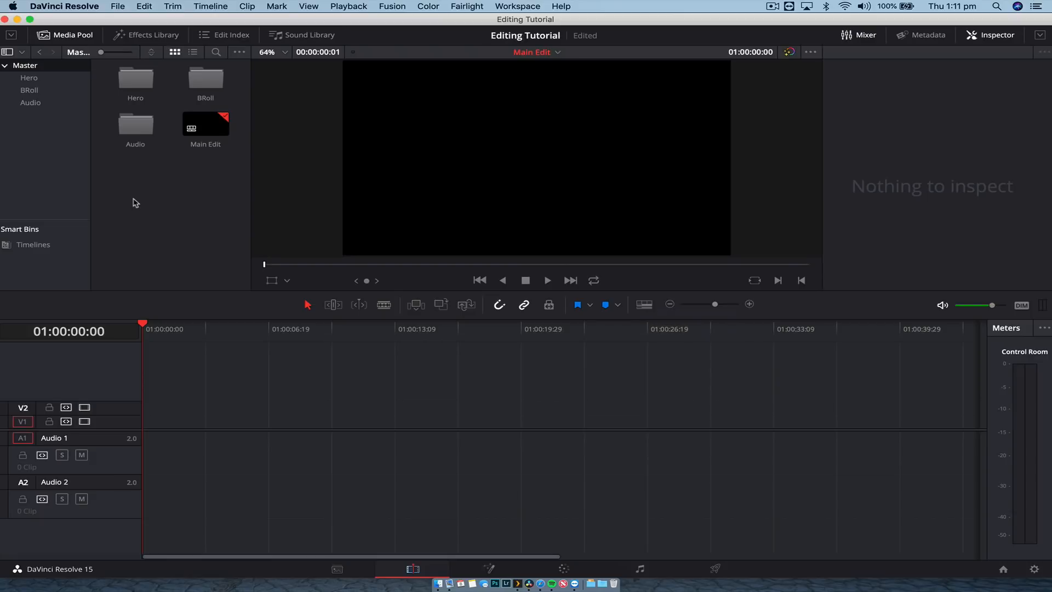
# Load IMG_0701.MOV from the Hero bin into the source viewer, briefly bringing back the Inspector before reloading the clip
pyautogui.click(45, 80)
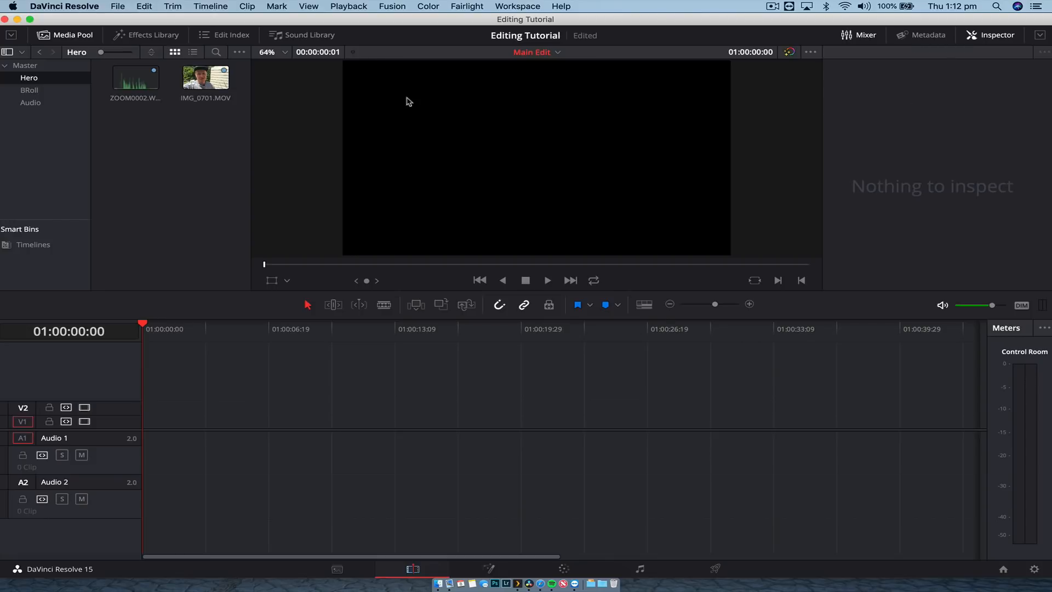
pyautogui.click(205, 77)
pyautogui.doubleClick(207, 82)
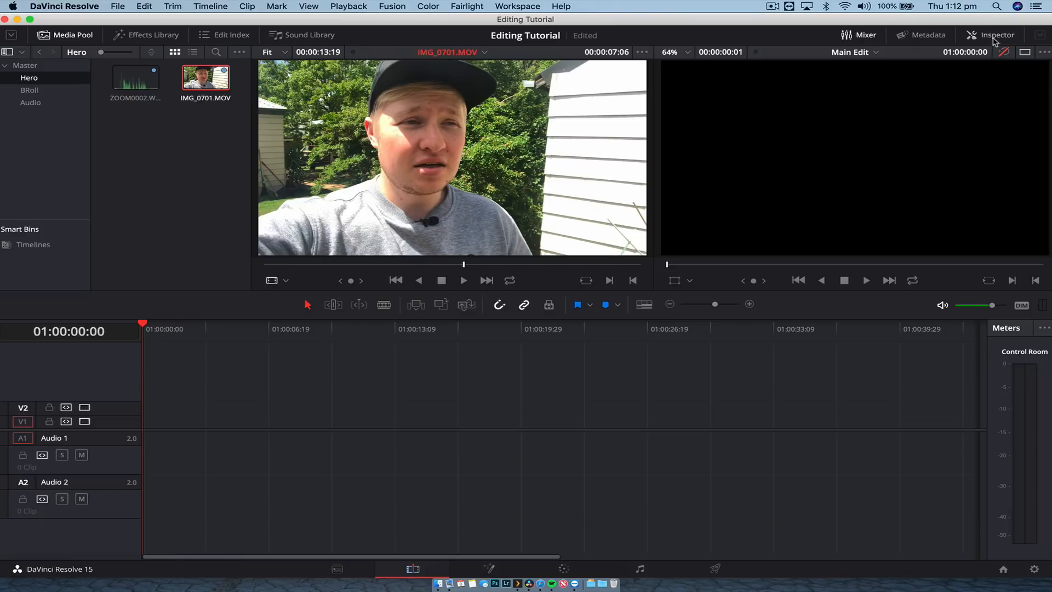
pyautogui.click(1006, 55)
pyautogui.click(1005, 39)
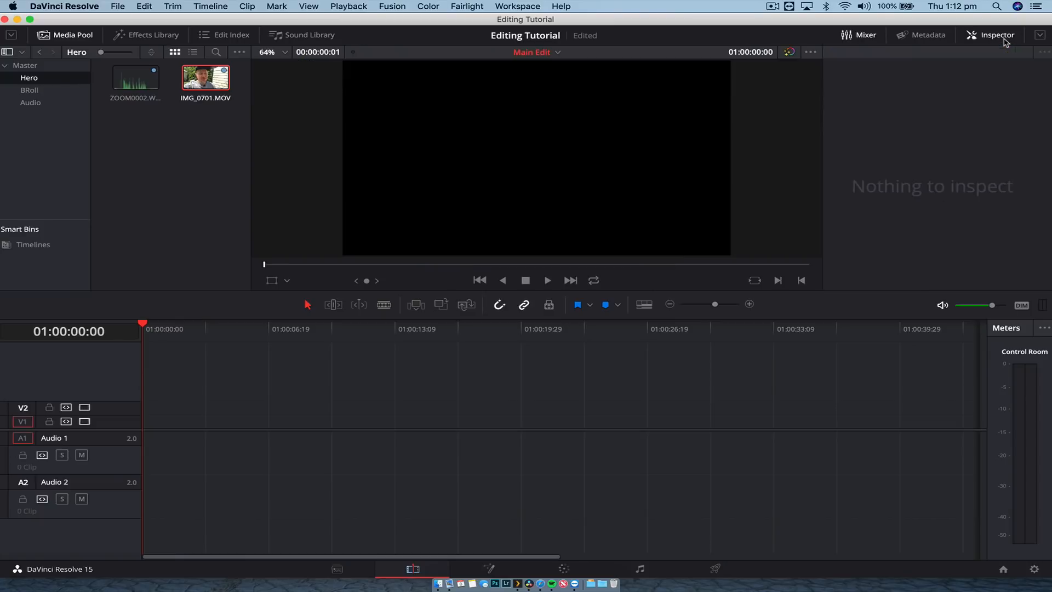
pyautogui.doubleClick(210, 81)
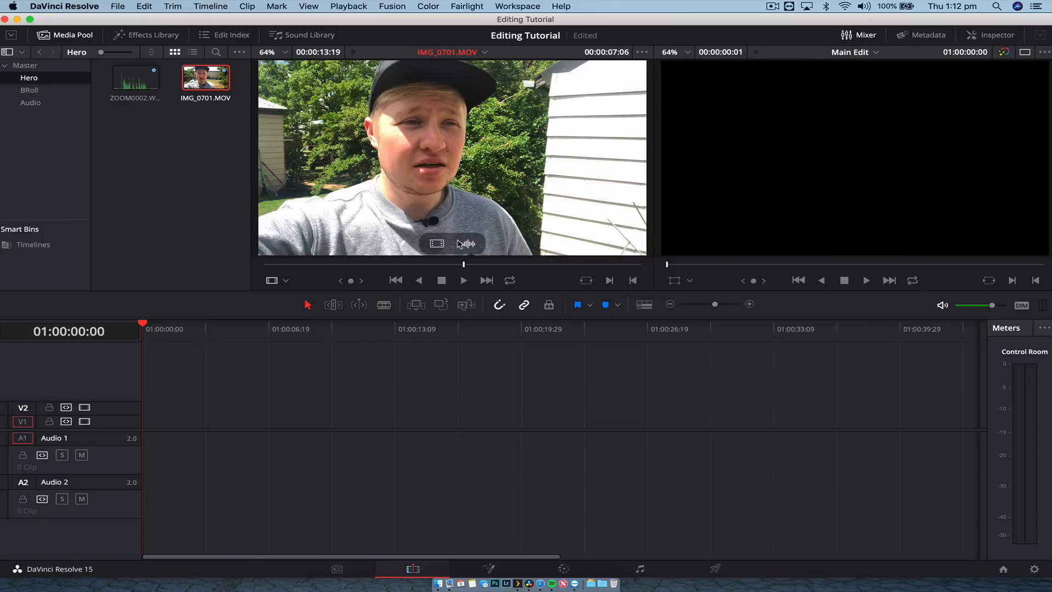
# Return to the start of IMG_0701.MOV in the source viewer and play its opening section repeatedly
pyautogui.moveTo(391, 265); pyautogui.dragTo(263, 249)
pyautogui.press('j')
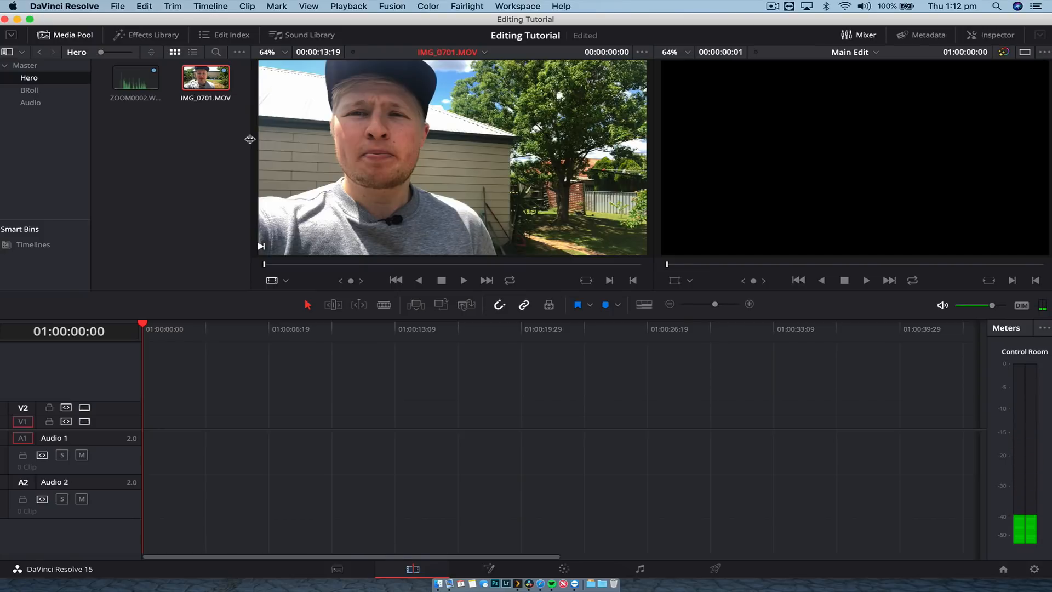
pyautogui.press('l')
pyautogui.press('k')
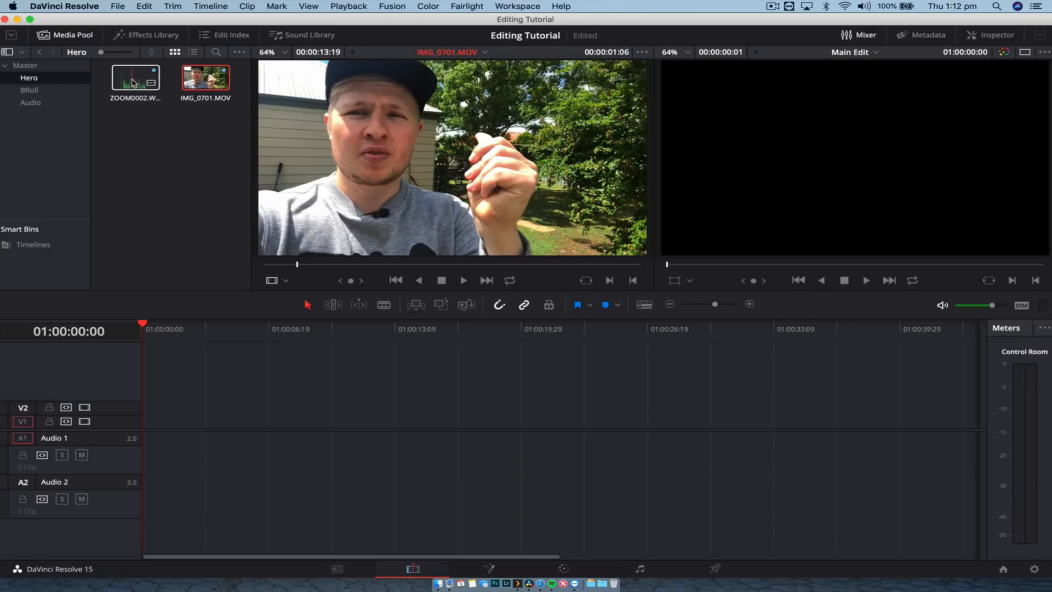
pyautogui.click(271, 265)
pyautogui.press('space')
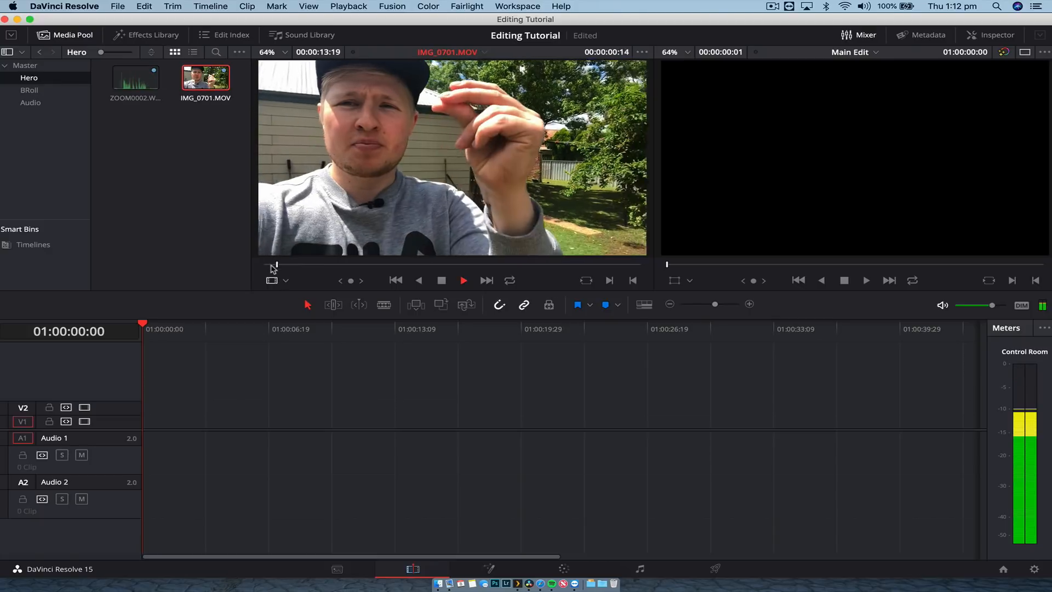
# Stop playback and auto-sync ZOOM0002 with IMG_0701.MOV in the Hero bin based on waveform
pyautogui.press('space')
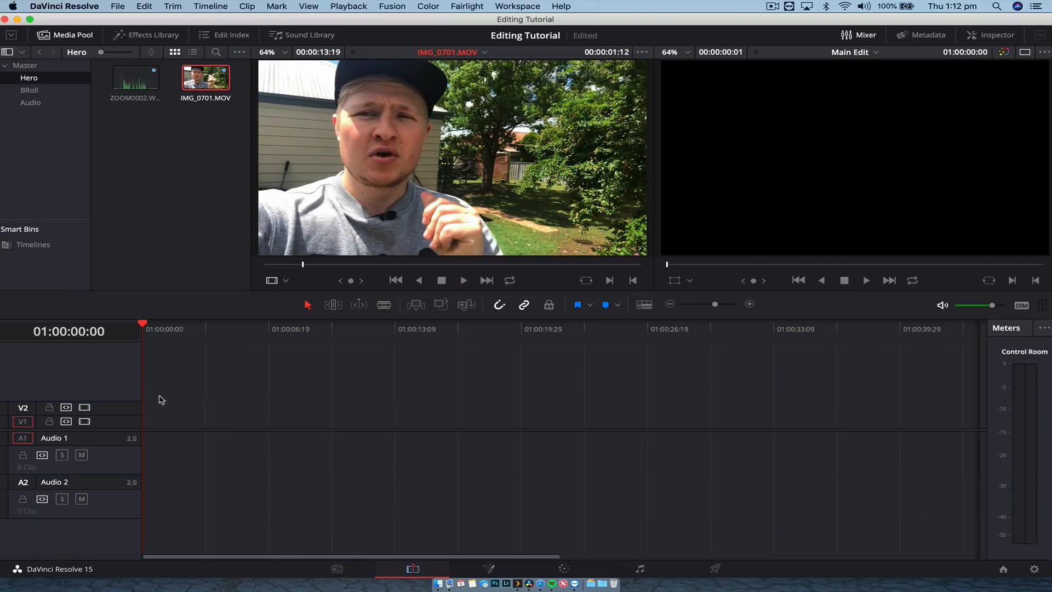
pyautogui.click(185, 242)
pyautogui.moveTo(127, 137); pyautogui.dragTo(196, 83)
pyautogui.rightClick(196, 82)
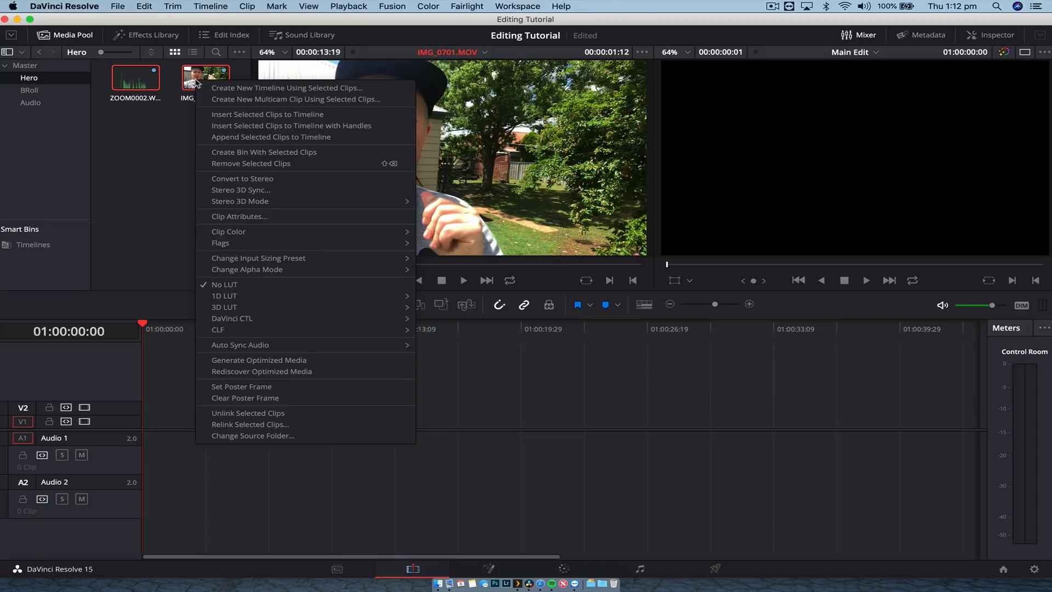
pyautogui.moveTo(385, 351)
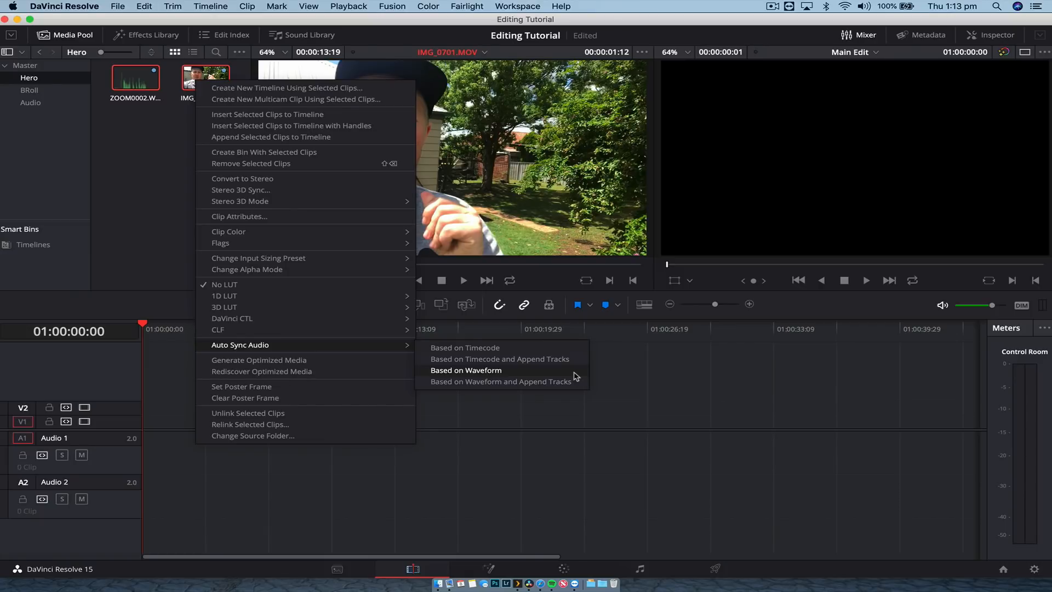
pyautogui.click(541, 373)
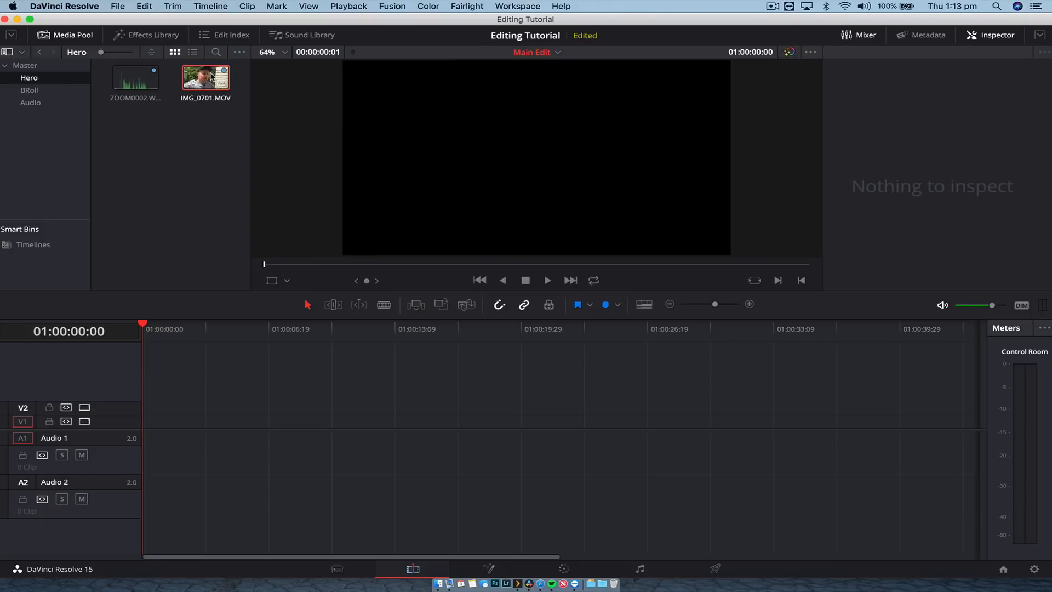
# Place the synced IMG_0701.MOV at the start of the Main Edit timeline on V1, then play it and return to the start
pyautogui.moveTo(206, 87); pyautogui.dragTo(153, 435)
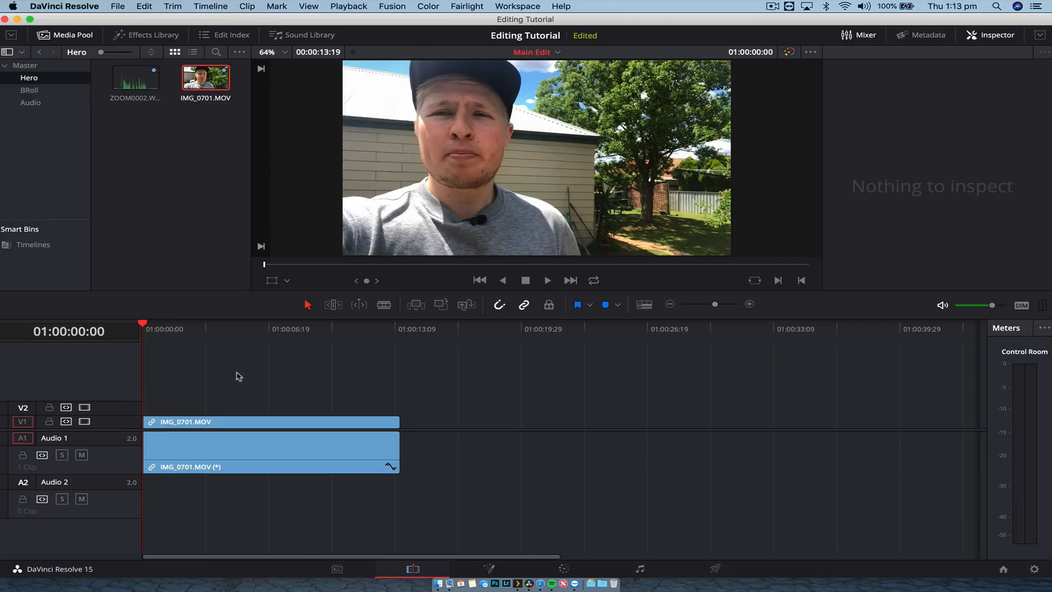
pyautogui.press('space')
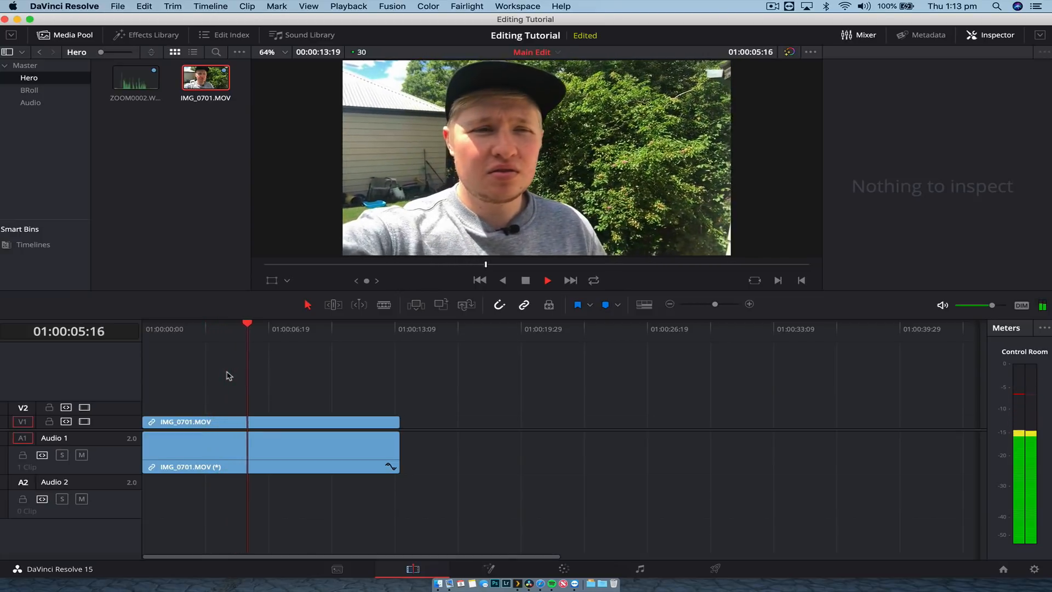
pyautogui.press('space')
pyautogui.press('Home')
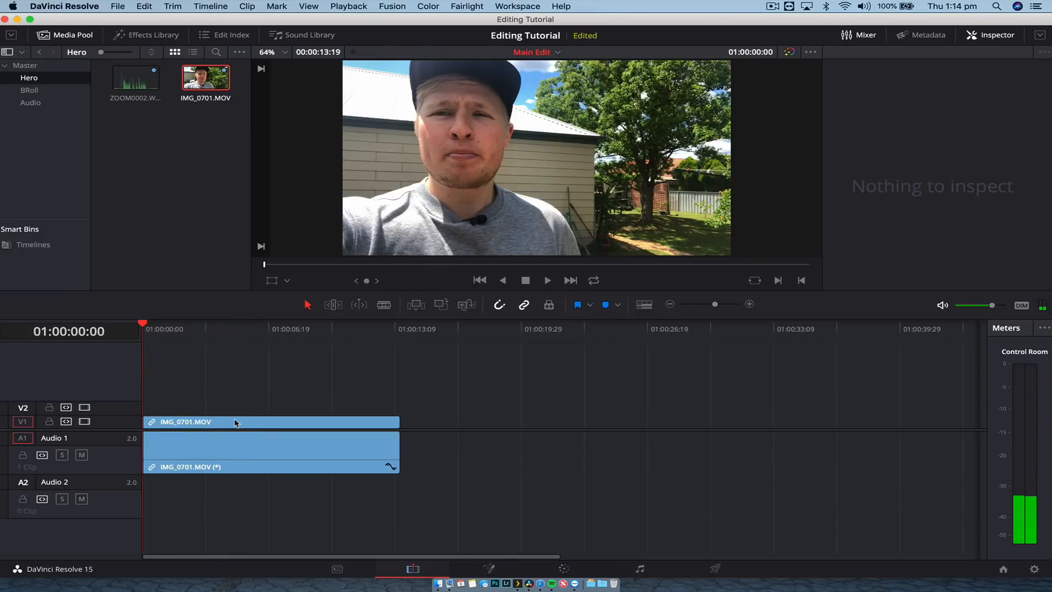
# Select the IMG_0701.MOV clip on the timeline to check its linked video and audio, and clear the selection
pyautogui.click(230, 443)
pyautogui.click(230, 406)
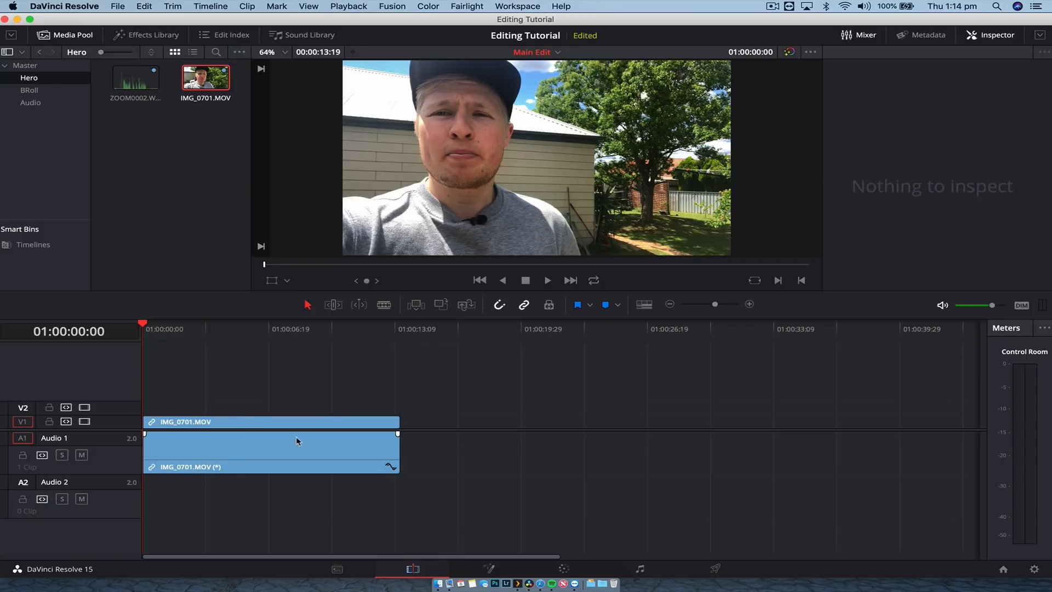
pyautogui.click(278, 423)
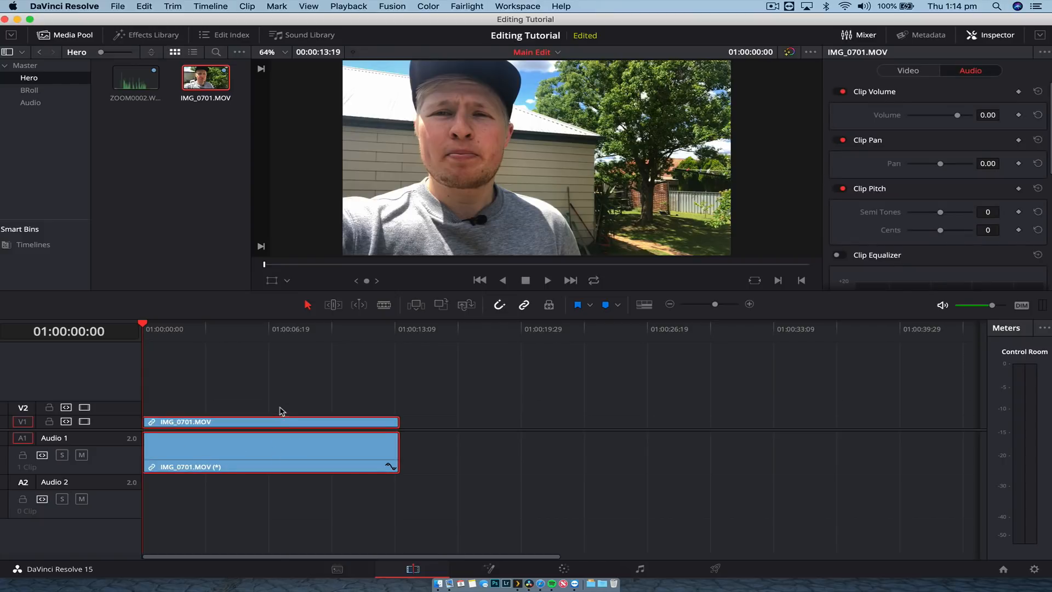
pyautogui.click(280, 410)
# Zoom the timeline in and out to compare magnification levels, finishing with the whole IMG_0701.MOV clip slightly enlarged
pyautogui.moveTo(715, 304)
pyautogui.mouseDown()
pyautogui.moveTo(681, 306)
pyautogui.moveTo(719, 307)
pyautogui.mouseUp()
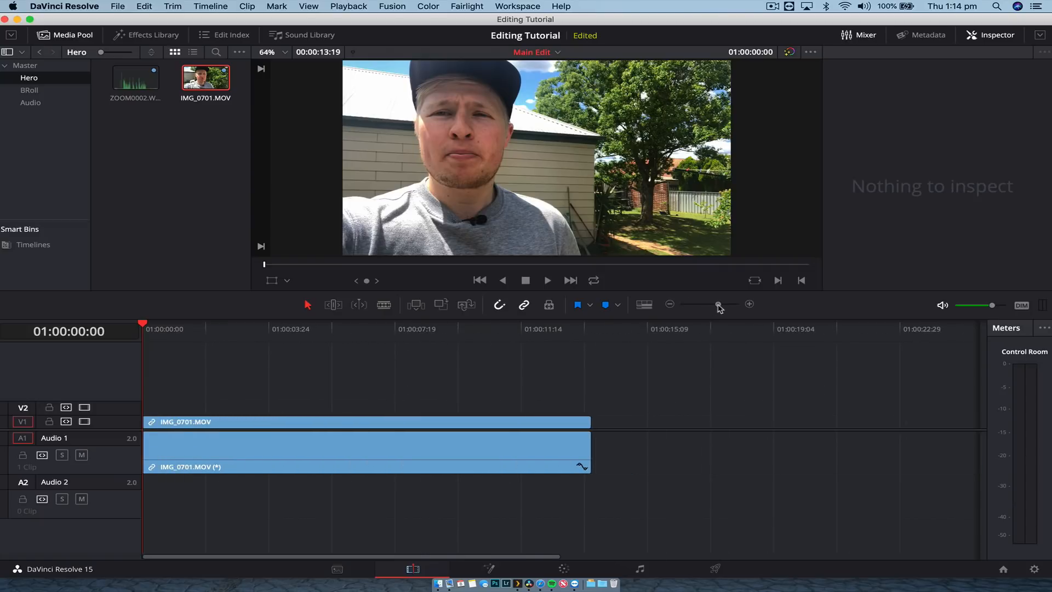
pyautogui.click(669, 304)
pyautogui.click(750, 304)
pyautogui.doubleClick(751, 304)
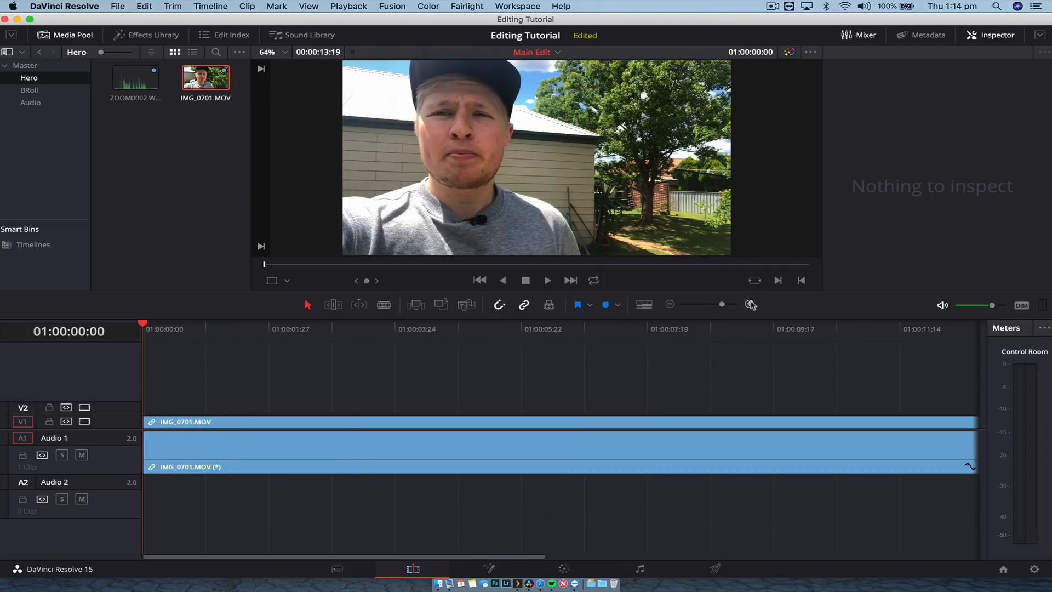
pyautogui.press('super+minus')
pyautogui.press('super+minus')
pyautogui.press('super+equal')
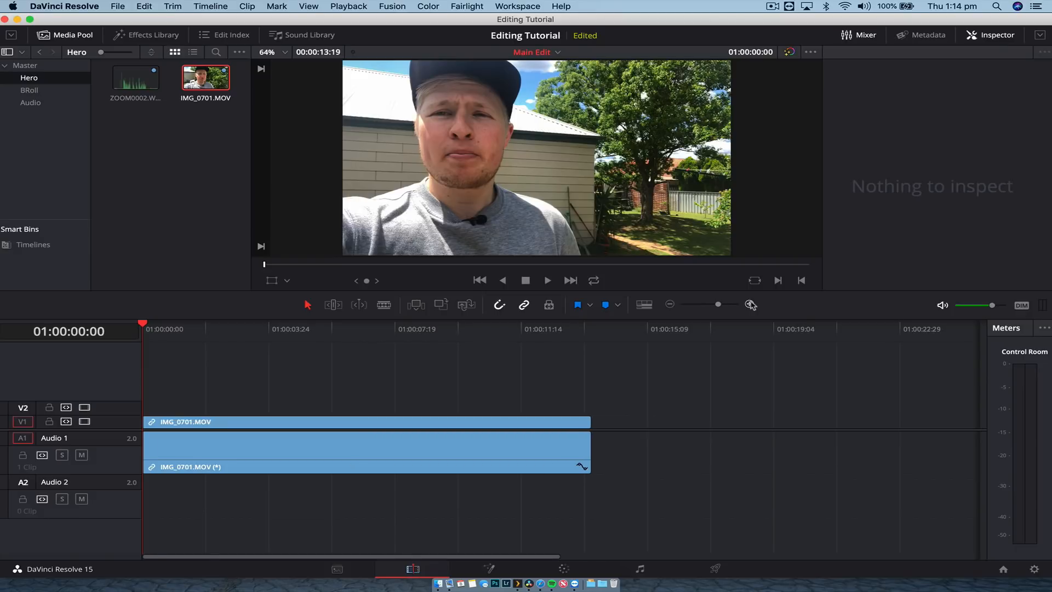
pyautogui.press('super+minus')
pyautogui.press('super+equal')
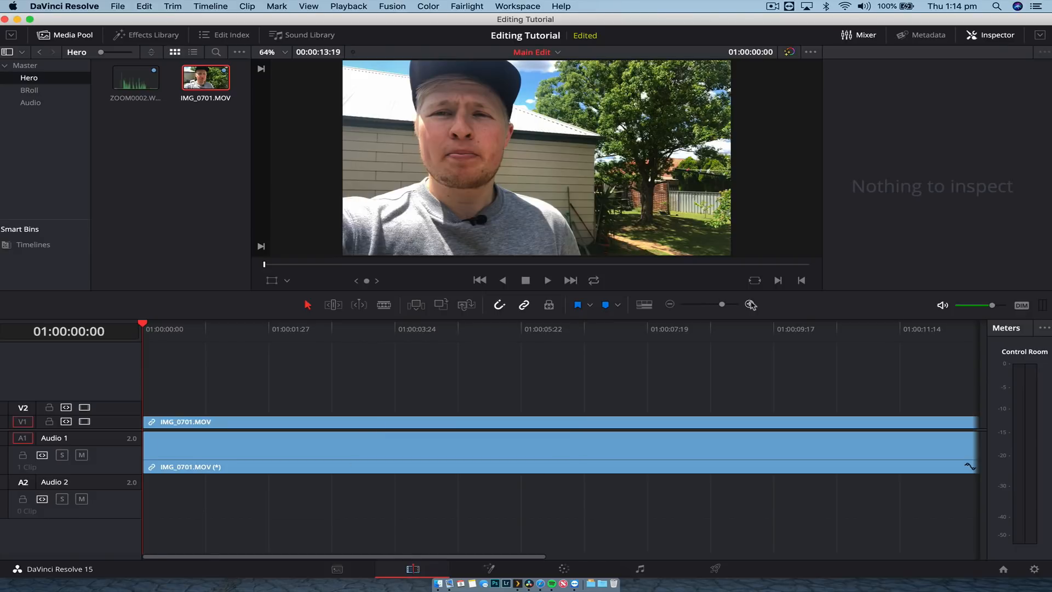
pyautogui.press('super+minus')
pyautogui.press('super+equal')
pyautogui.press('super+minus')
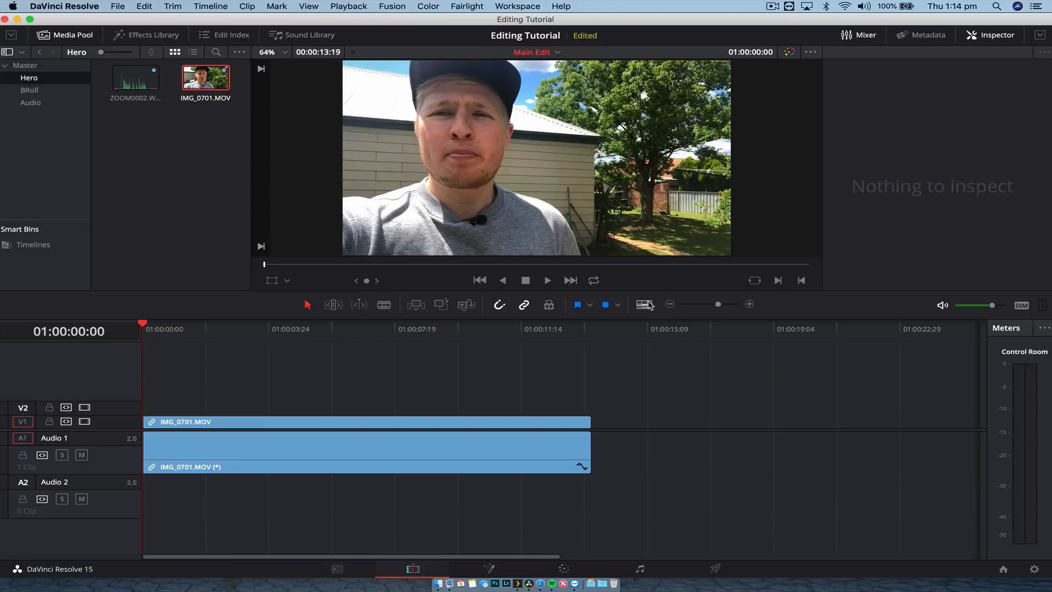
# Turn on stacked timelines, and briefly open and close a second, empty timeline beside Main Edit
pyautogui.click(644, 304)
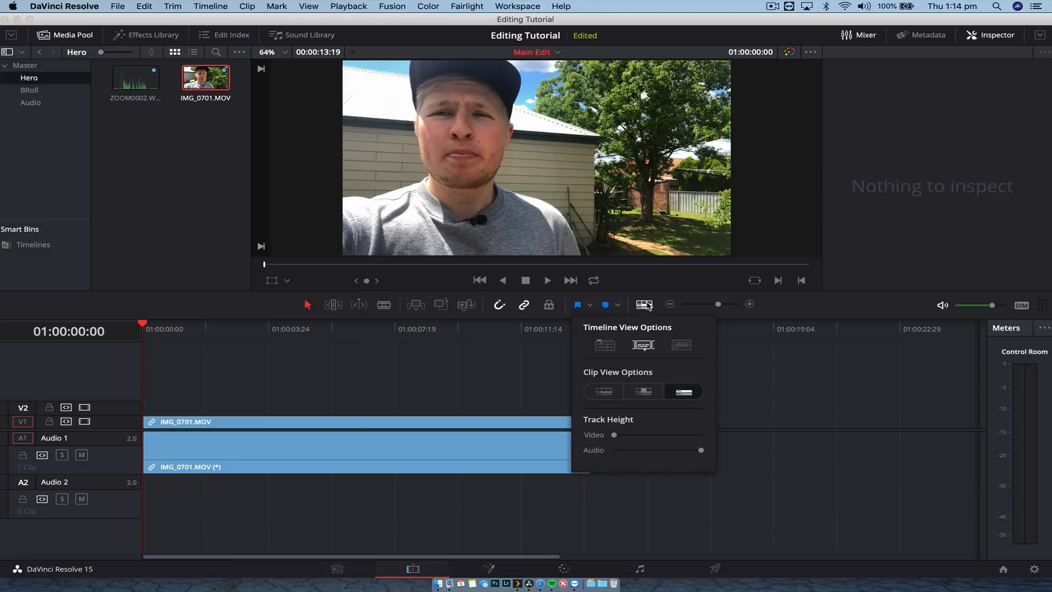
pyautogui.click(608, 346)
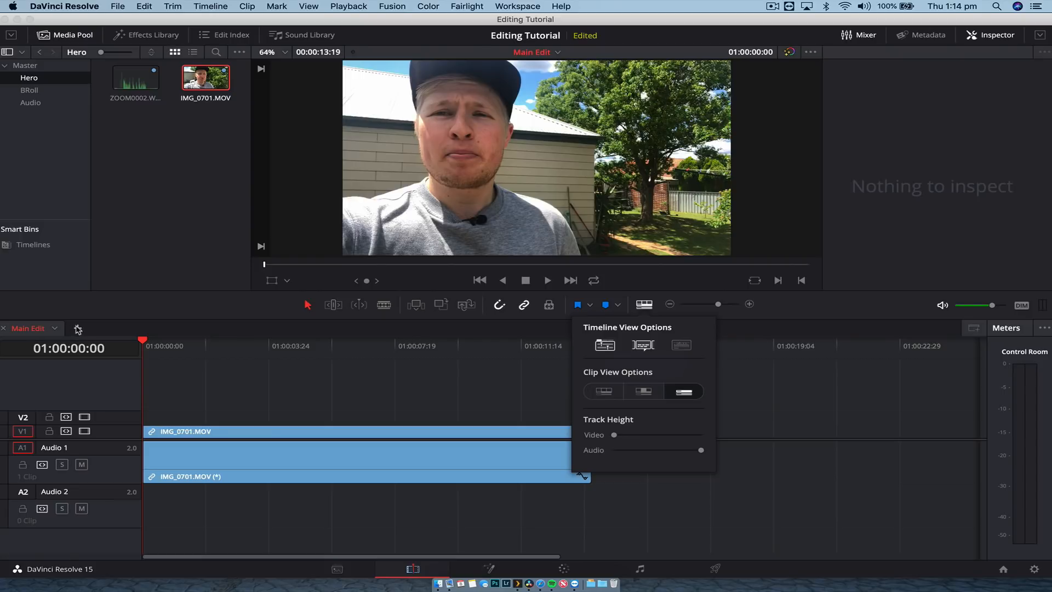
pyautogui.click(78, 328)
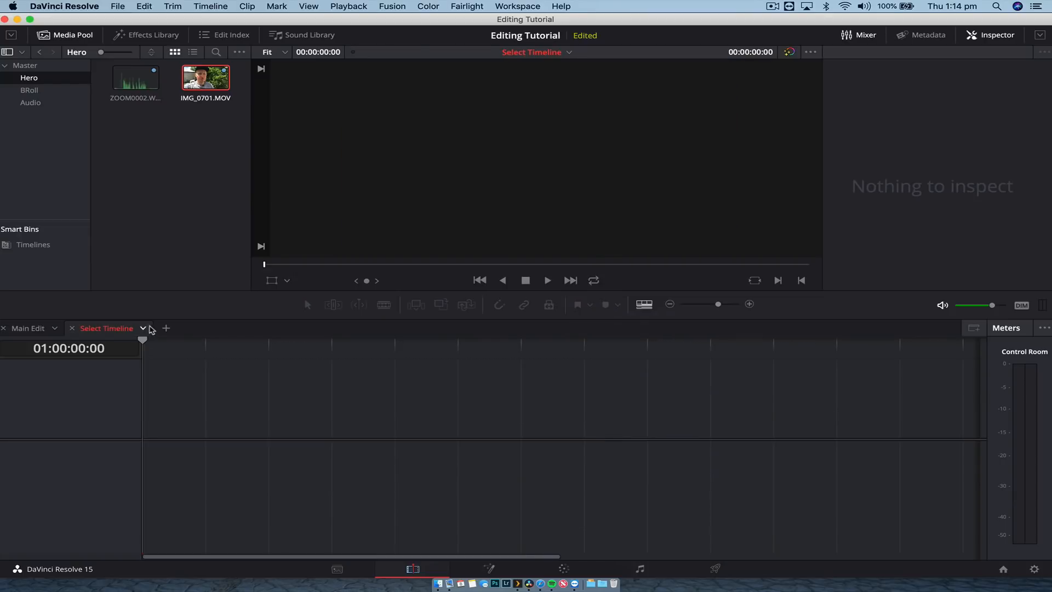
pyautogui.click(73, 329)
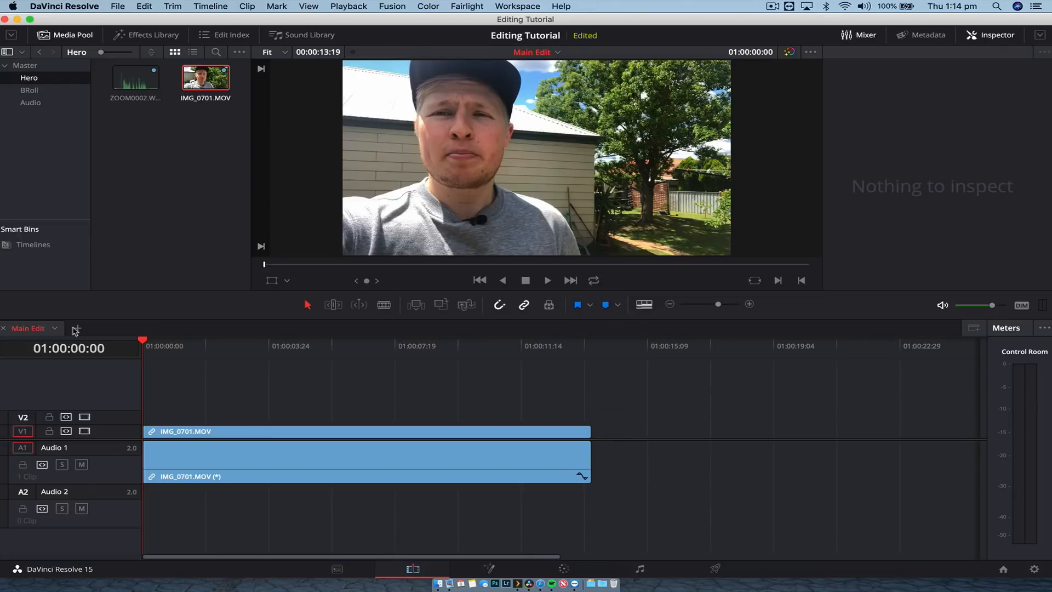
# Turn on audio waveforms and try the filmstrip and thumbnail clip views with different video and audio track heights
pyautogui.click(644, 304)
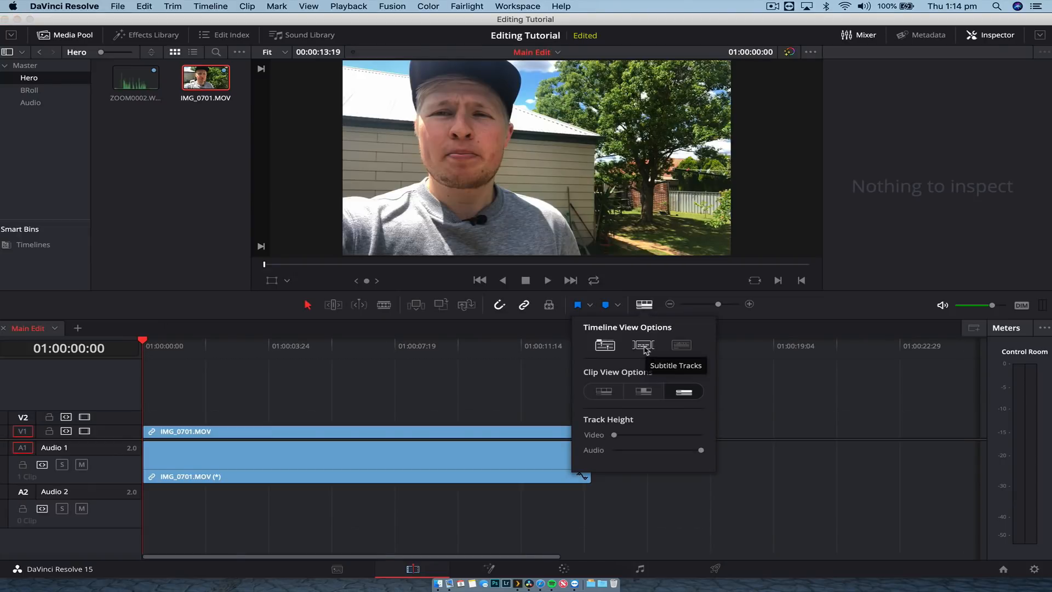
pyautogui.click(681, 347)
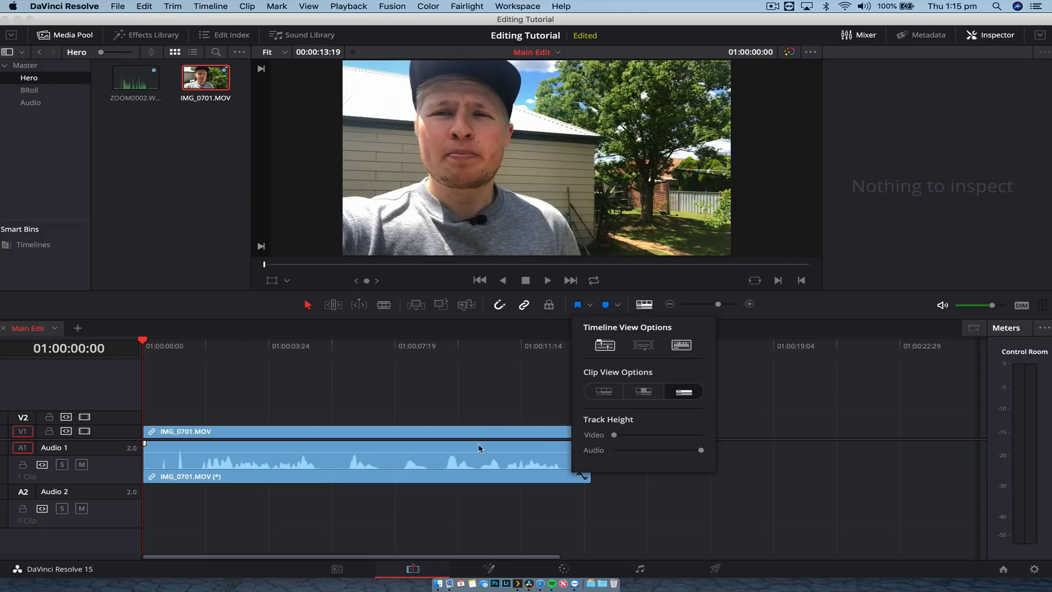
pyautogui.click(605, 392)
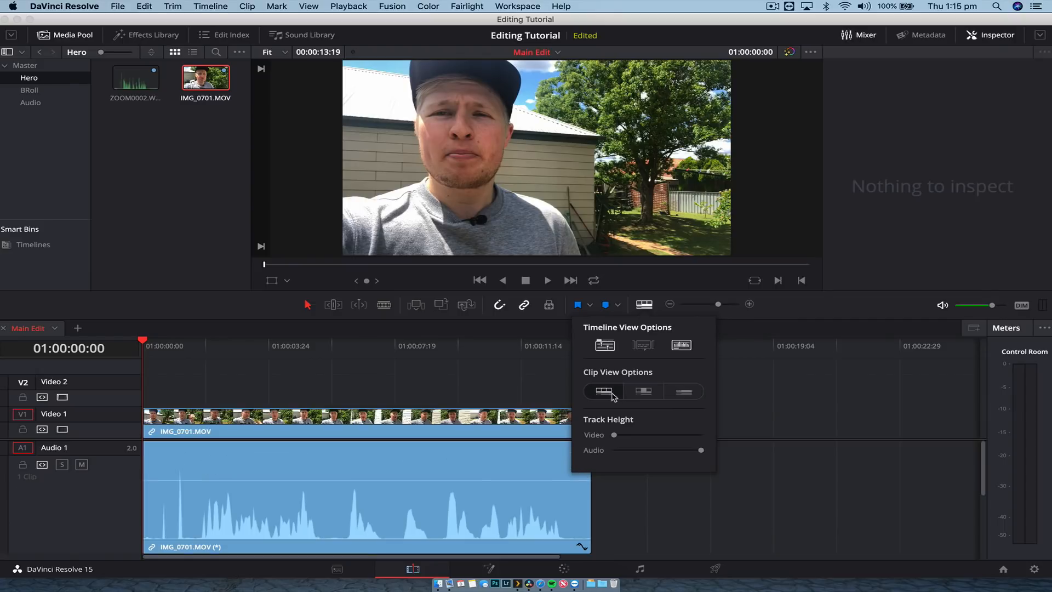
pyautogui.click(644, 391)
pyautogui.click(603, 392)
pyautogui.moveTo(614, 435); pyautogui.dragTo(633, 455)
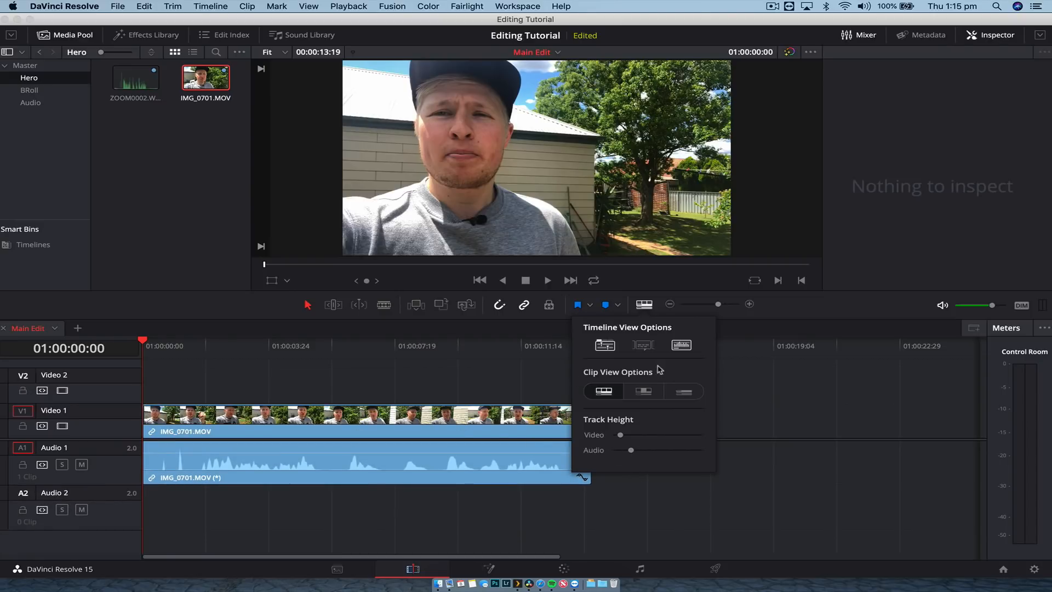
# Set the timeline to the simple clip view without thumbnails, with maximum audio track height and audio waveforms shown
pyautogui.click(692, 392)
pyautogui.moveTo(614, 450); pyautogui.dragTo(700, 451)
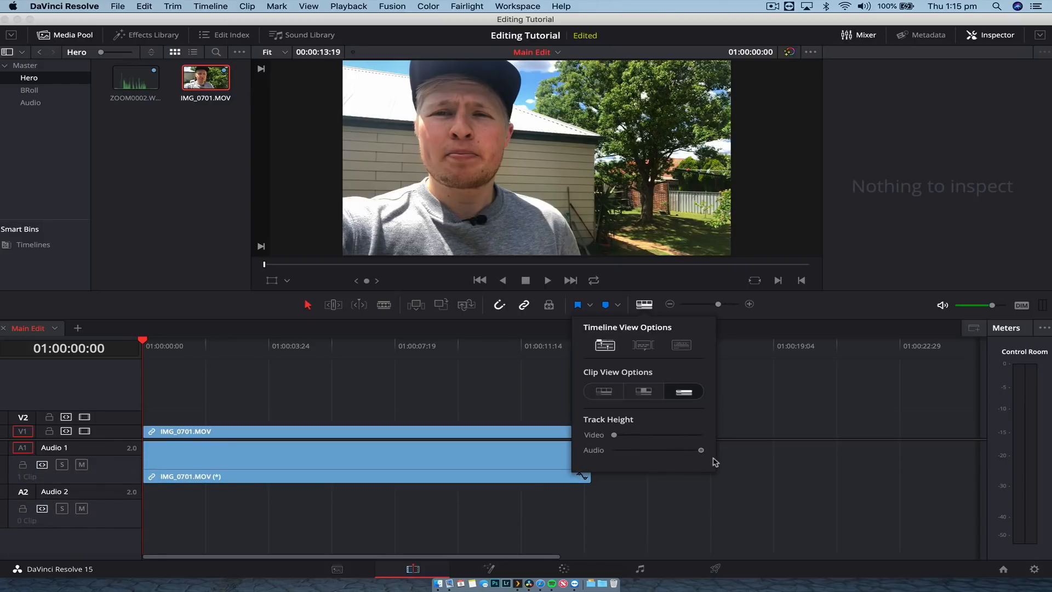
pyautogui.click(681, 344)
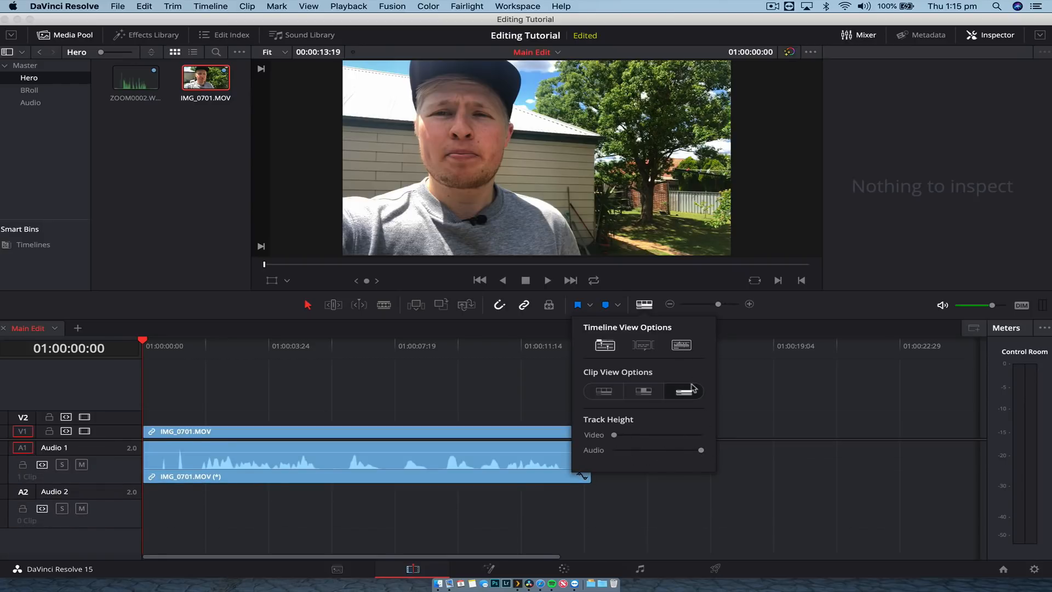
pyautogui.click(644, 305)
# Play IMG_0701.MOV through on the timeline to review the footage and return the playhead to 01:00:00:00
pyautogui.moveTo(160, 352); pyautogui.dragTo(141, 363)
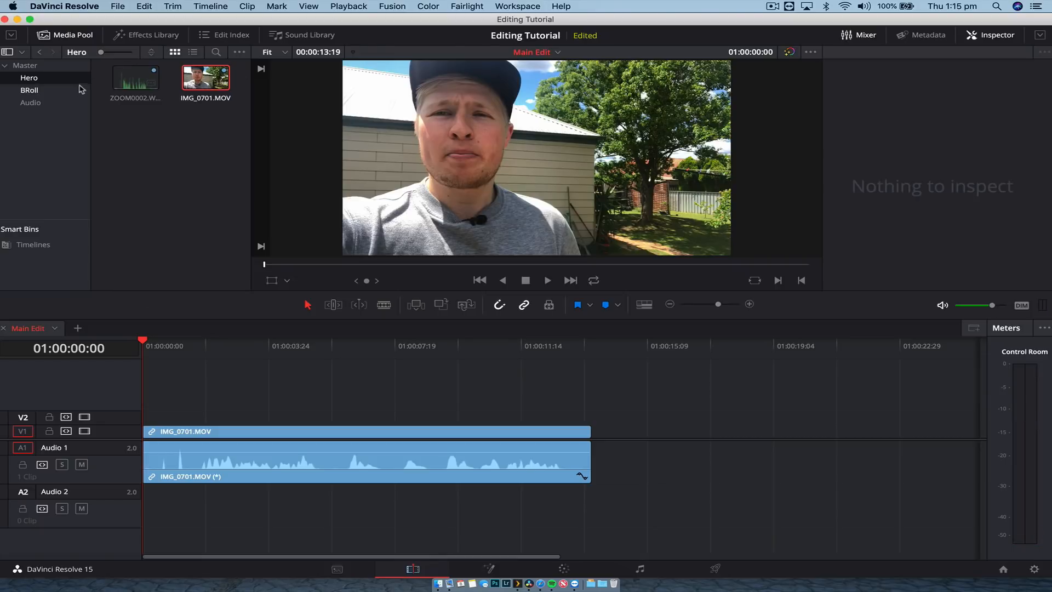
pyautogui.moveTo(212, 383); pyautogui.dragTo(139, 333)
pyautogui.press('space')
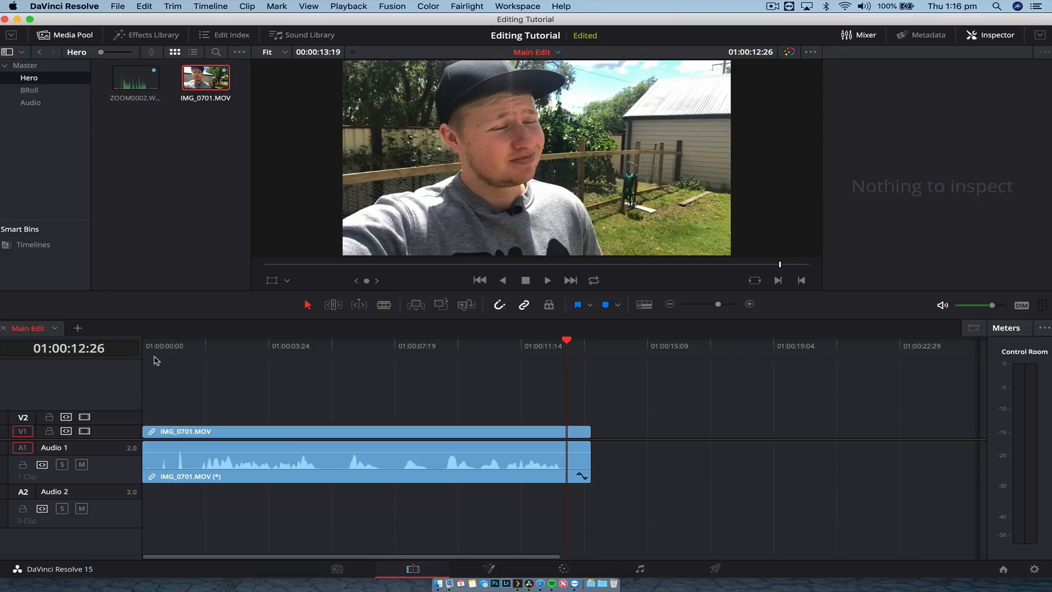
pyautogui.moveTo(313, 352); pyautogui.dragTo(323, 353)
pyautogui.click(149, 349)
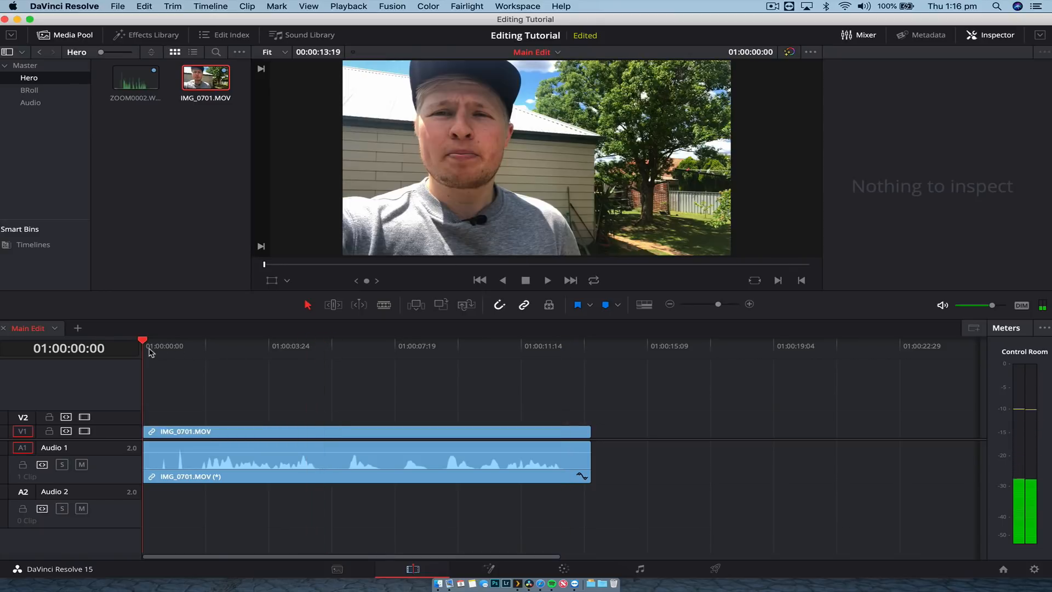
# Move the playhead to 01:00:01:22, just before the main speech in the waveform, and enlarge the timeline one level
pyautogui.moveTo(149, 349); pyautogui.dragTo(201, 354)
pyautogui.press('super+equal')
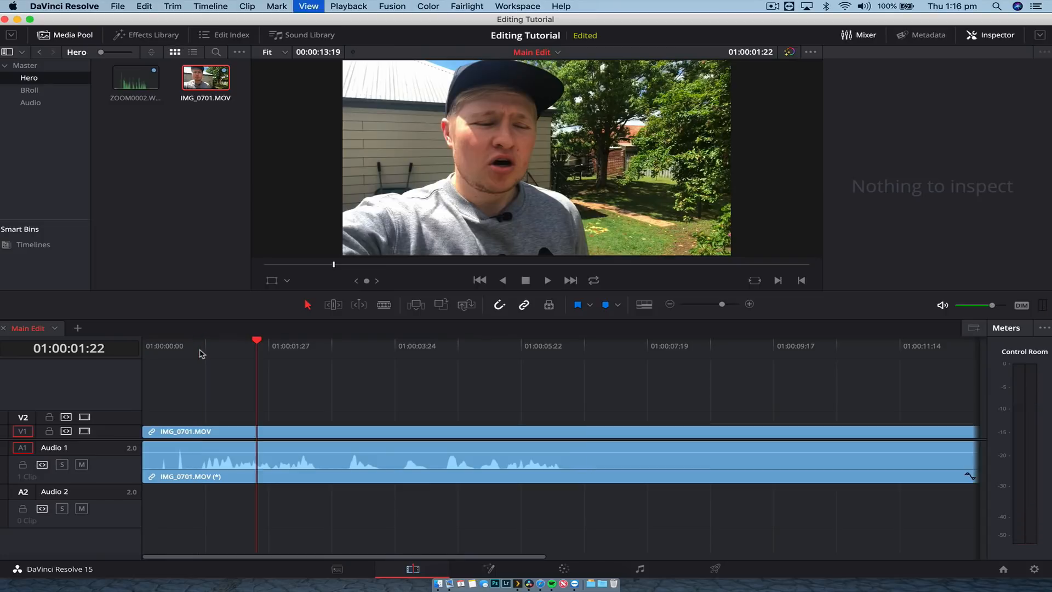
pyautogui.hscroll(3, 307, 365)
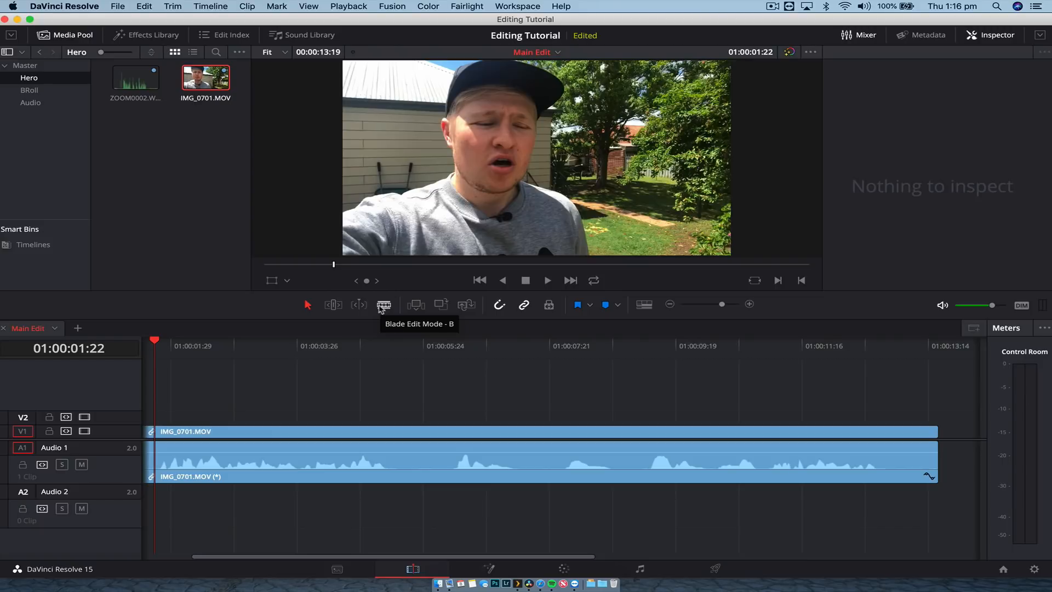
pyautogui.hscroll(-3, 294, 351)
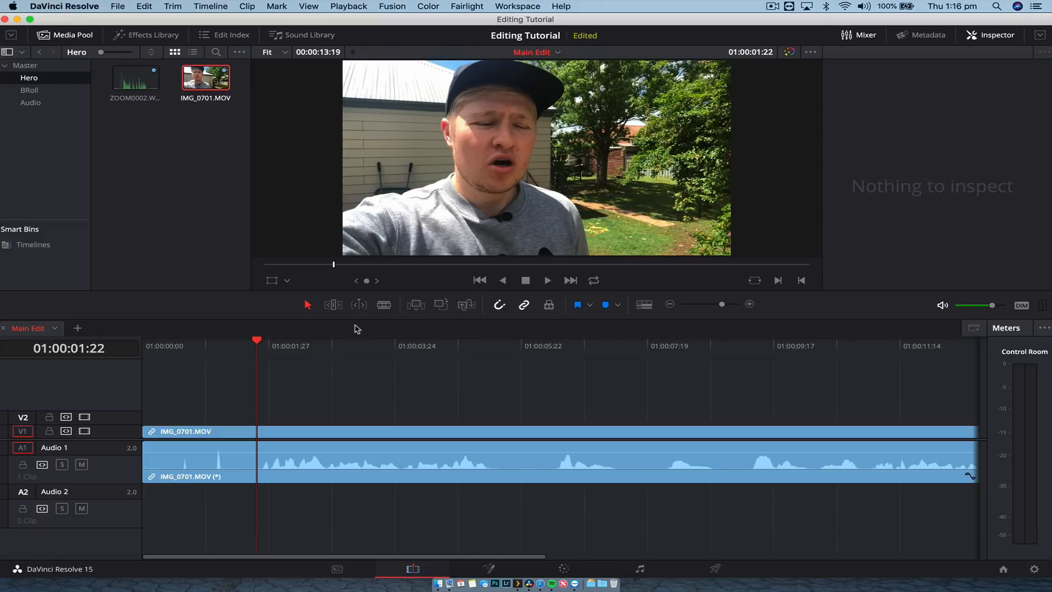
# Try ripple-trimming the start of IMG_0701.MOV to the playhead in Trim Edit Mode, play it, and undo the trim
pyautogui.click(333, 305)
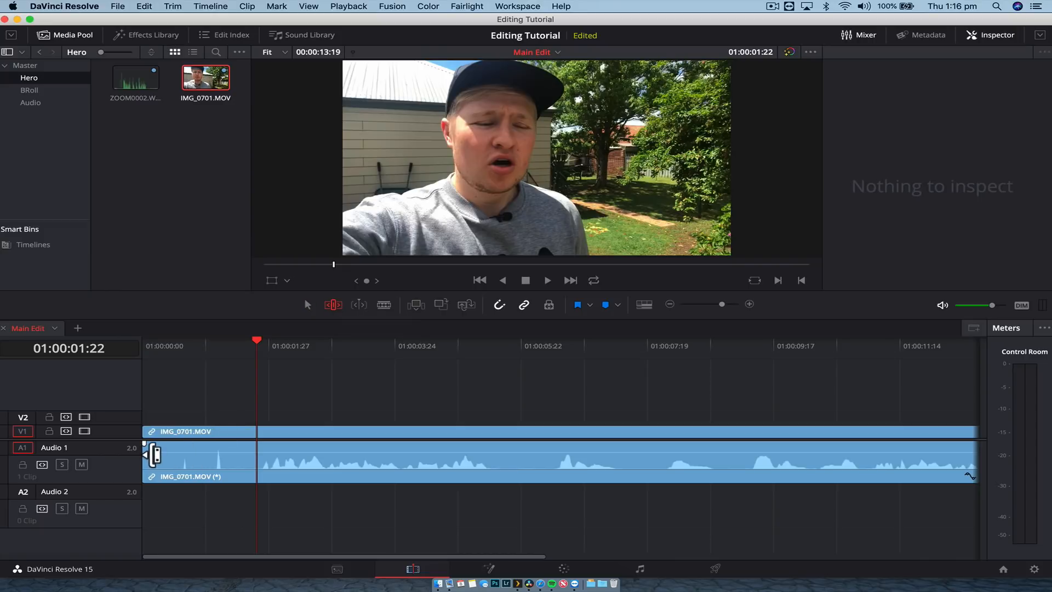
pyautogui.moveTo(155, 453); pyautogui.dragTo(264, 447)
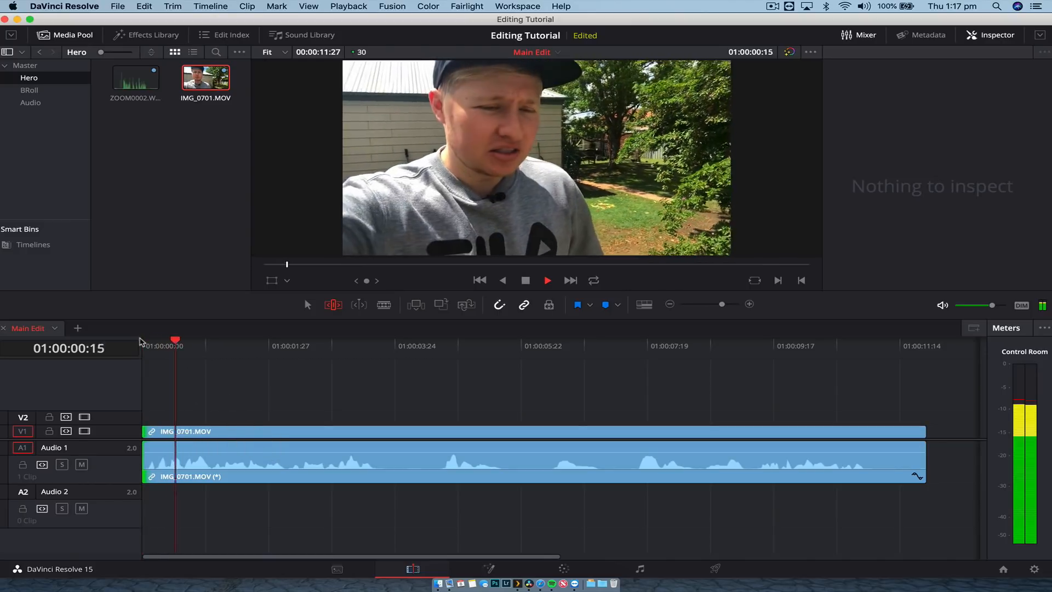
pyautogui.press('space')
pyautogui.press('super+z')
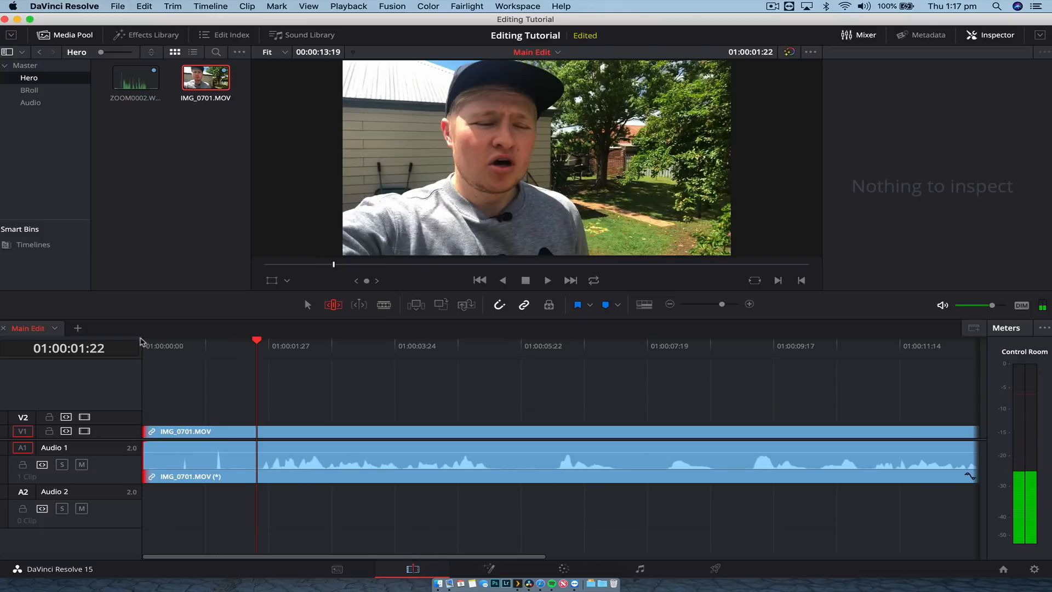
# Try to cut IMG_0701.MOV with the Blade just before the main speech, delete the opening piece, and close the gap it leaves
pyautogui.click(384, 304)
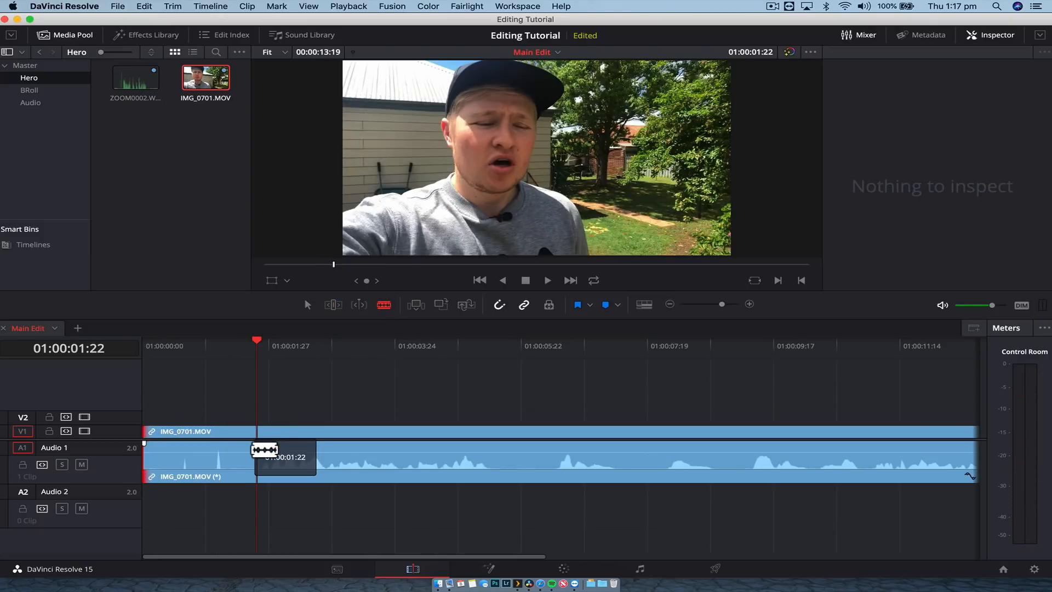
pyautogui.moveTo(263, 341); pyautogui.dragTo(298, 341)
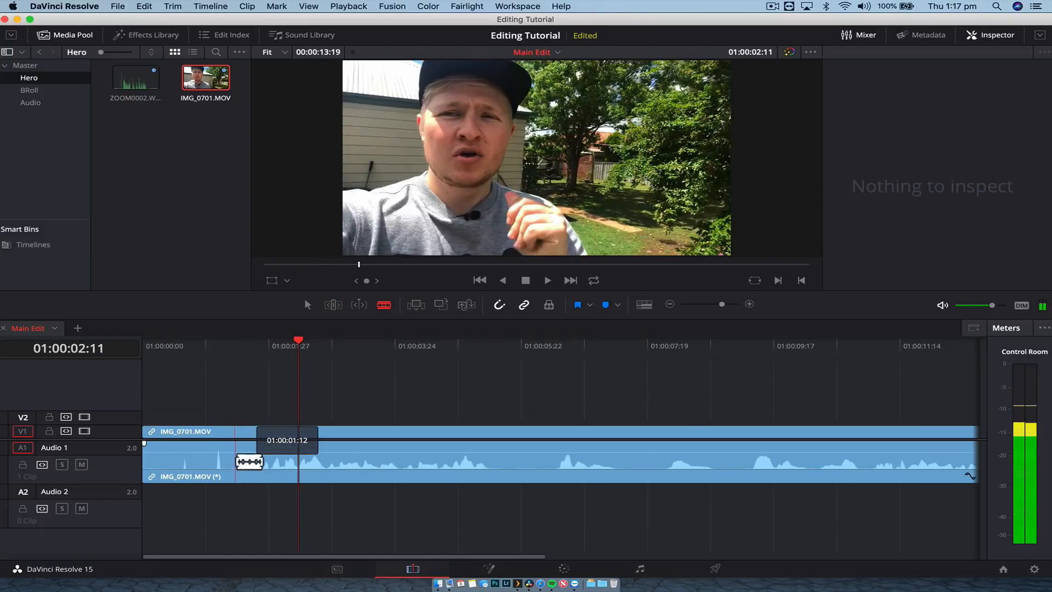
pyautogui.click(260, 456)
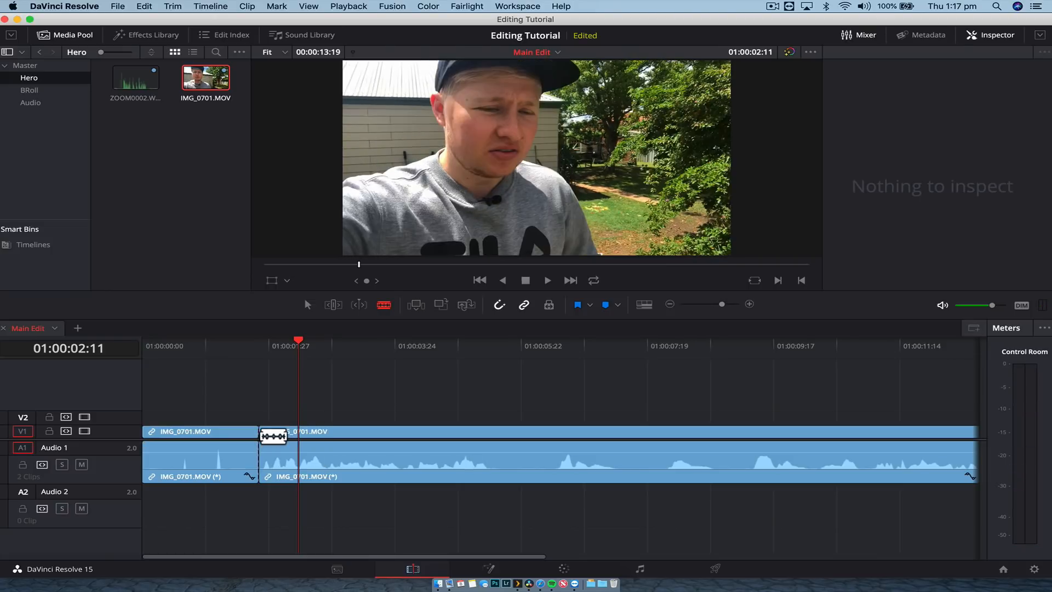
pyautogui.press('a')
pyautogui.click(246, 466)
pyautogui.press('Delete')
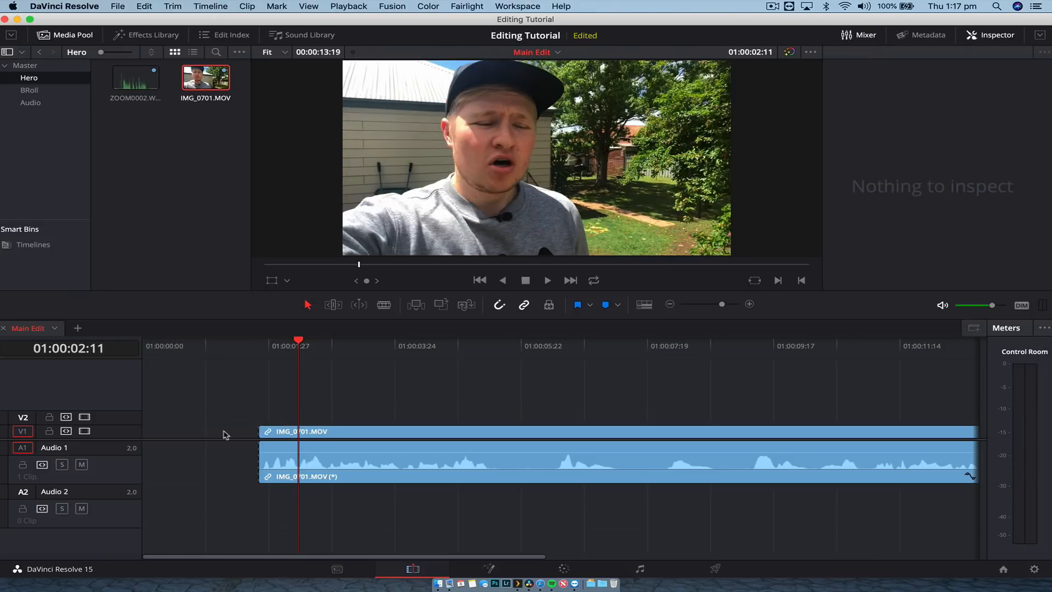
pyautogui.click(223, 435)
pyautogui.press('Delete')
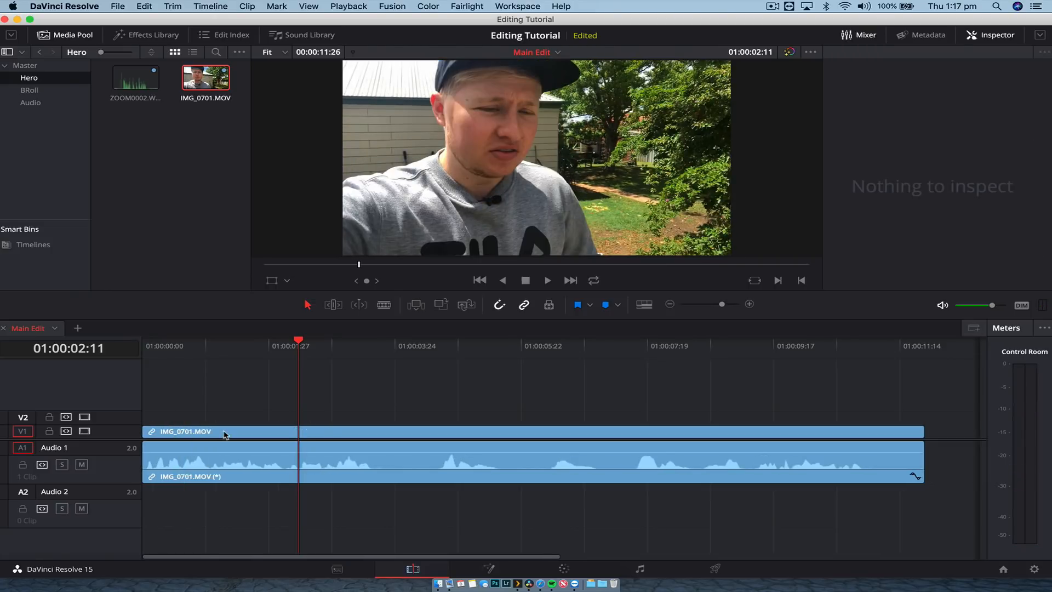
# Undo the two deletions, try ripple-deleting the opening piece in one go, and undo that together with the blade cut
pyautogui.press('super+z')
pyautogui.press('super+z')
pyautogui.click(224, 435)
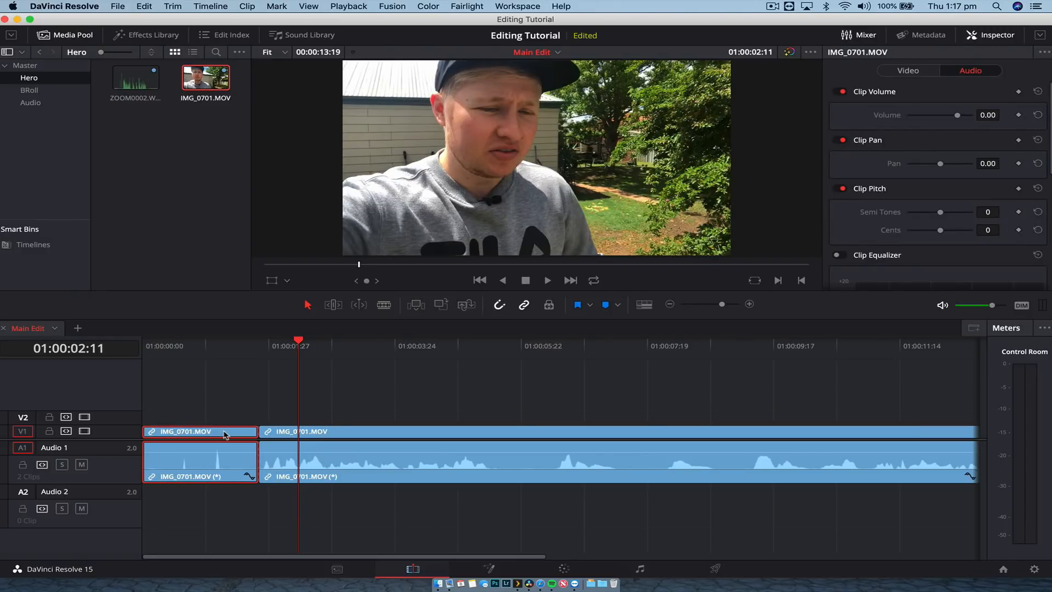
pyautogui.press('Delete')
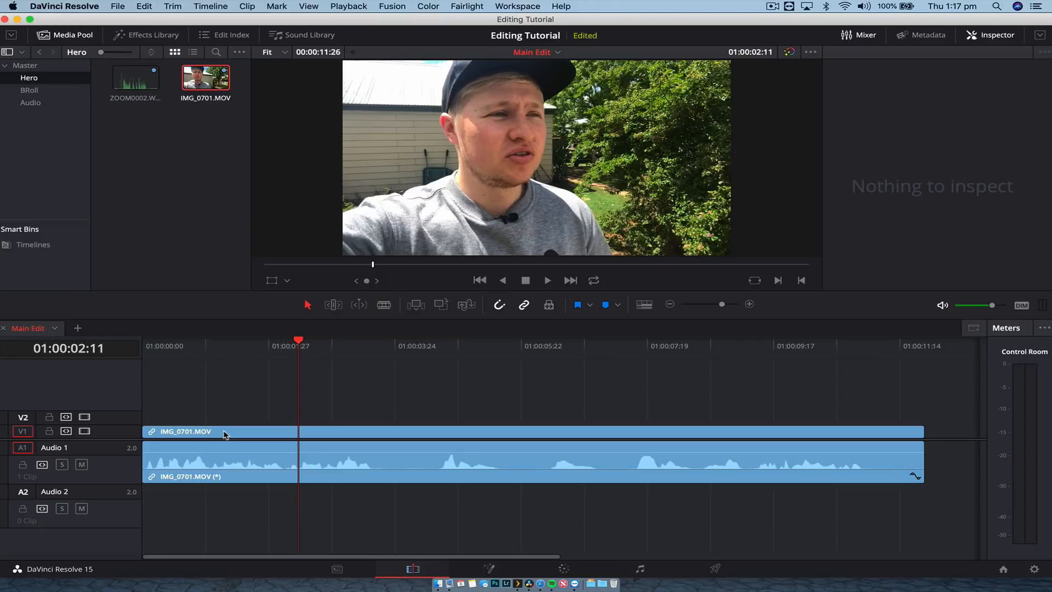
pyautogui.press('super+z')
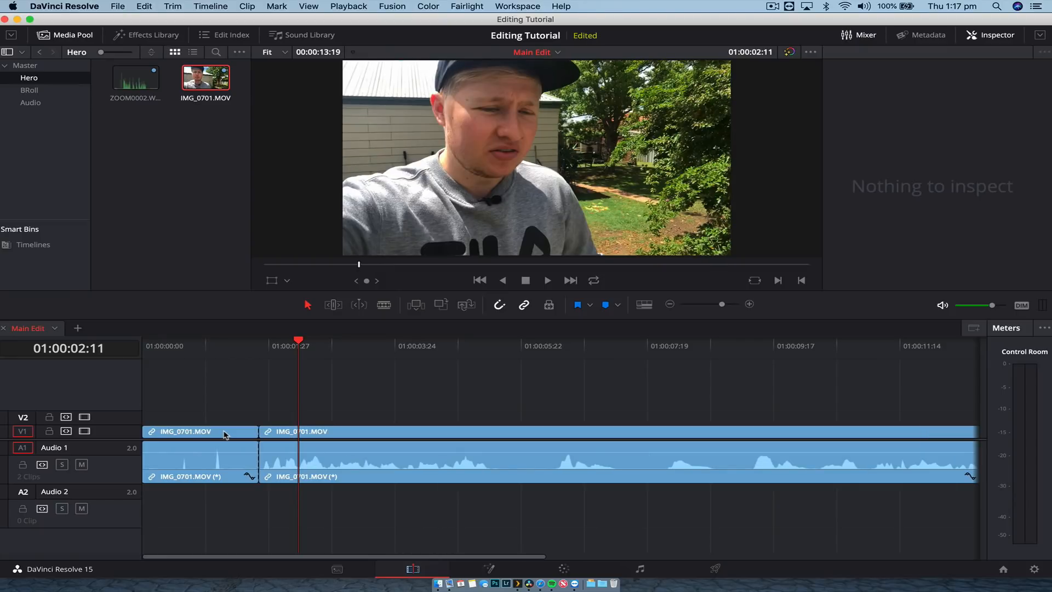
pyautogui.press('super+z')
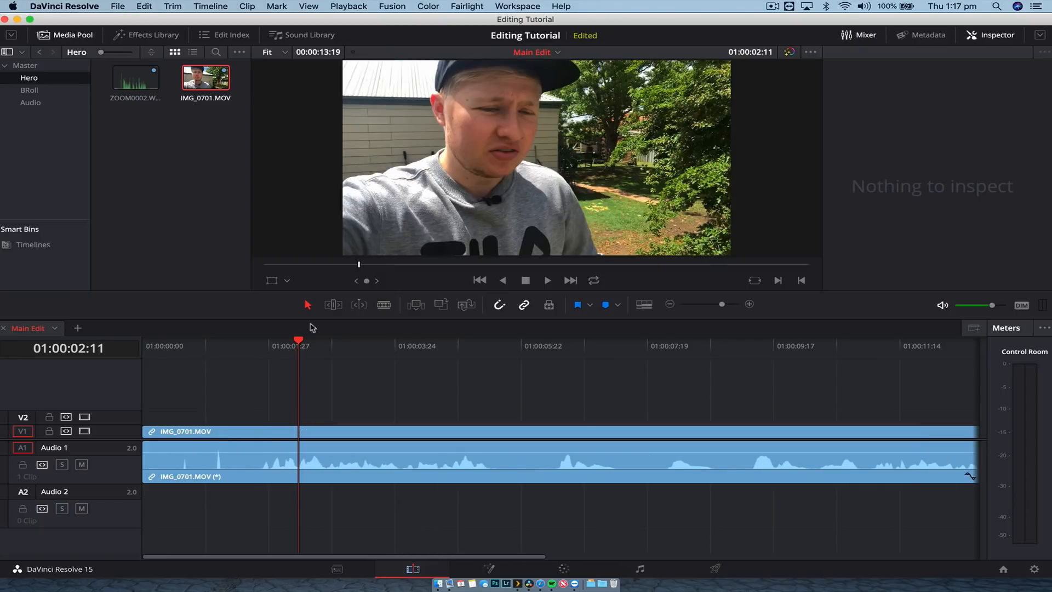
# Ripple-trim the start of IMG_0701.MOV to just before the main speech in Trim Edit Mode and check the new opening
pyautogui.click(331, 305)
pyautogui.moveTo(155, 455); pyautogui.dragTo(276, 444)
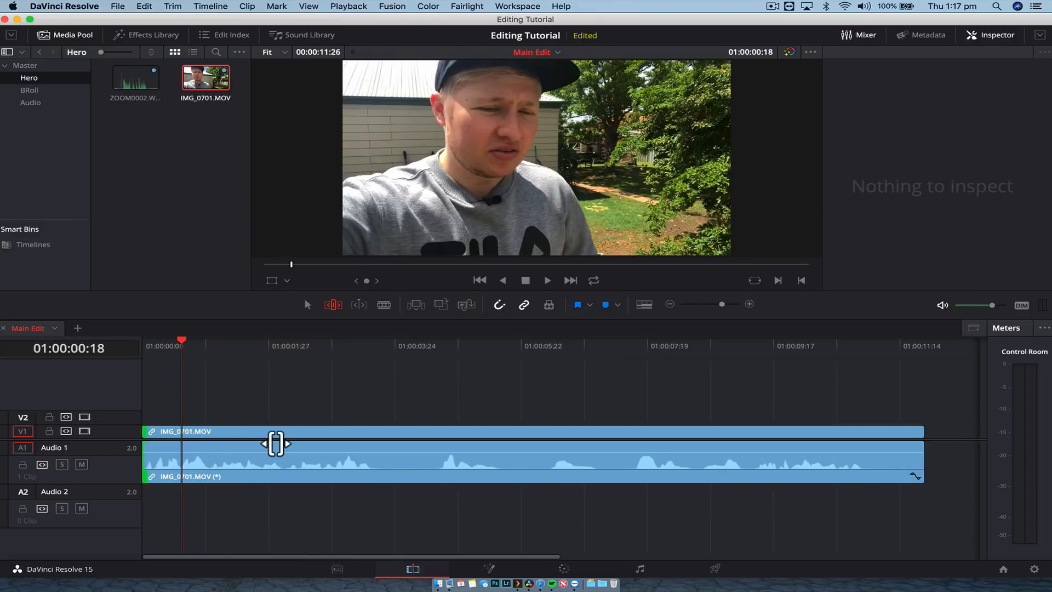
pyautogui.click(145, 348)
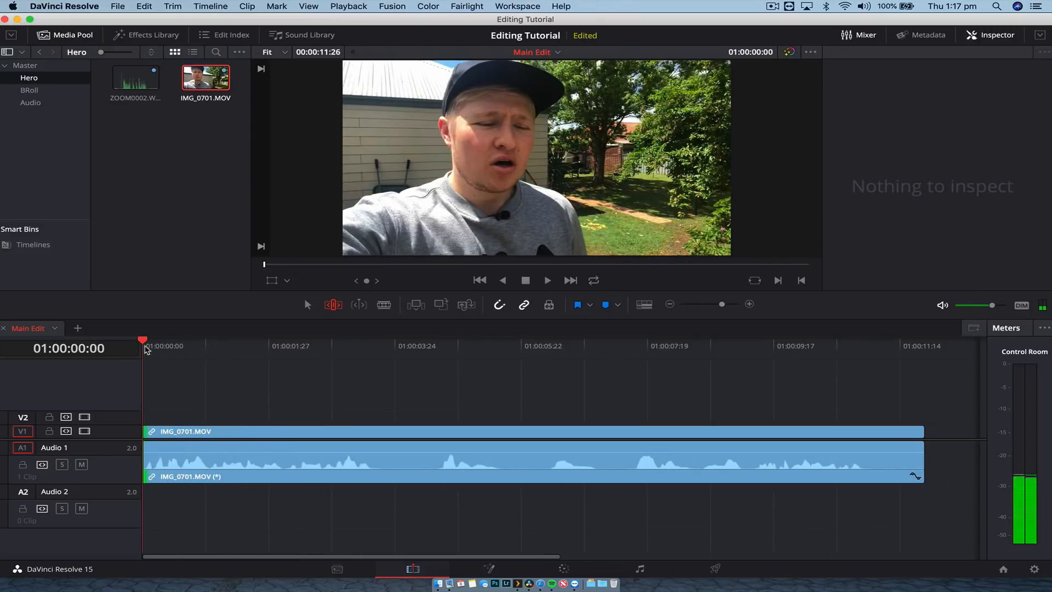
pyautogui.click(217, 348)
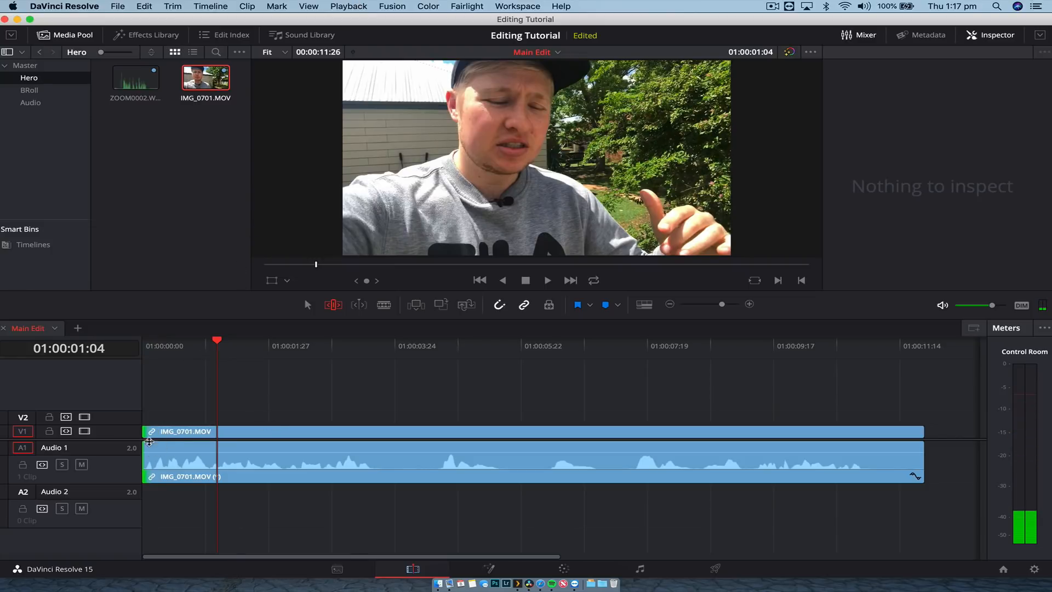
# Split IMG_0701.MOV at 01:00:03:15, where the first stretch of speech ends, with snapping turned on
pyautogui.moveTo(144, 447)
pyautogui.mouseDown()
pyautogui.moveTo(233, 451)
pyautogui.moveTo(138, 449)
pyautogui.mouseUp()
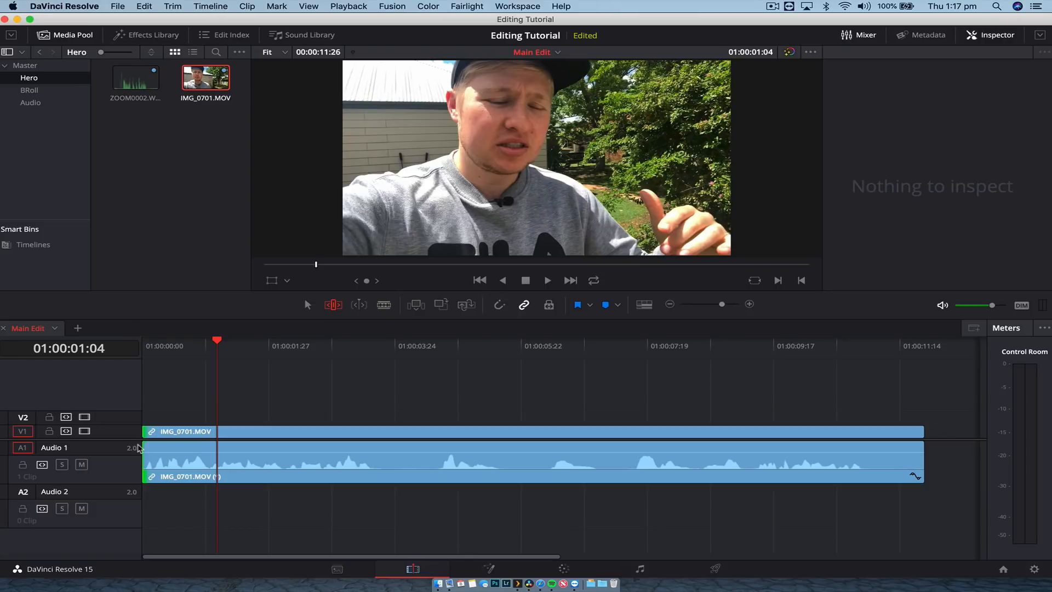
pyautogui.press('n')
pyautogui.moveTo(416, 343); pyautogui.dragTo(372, 332)
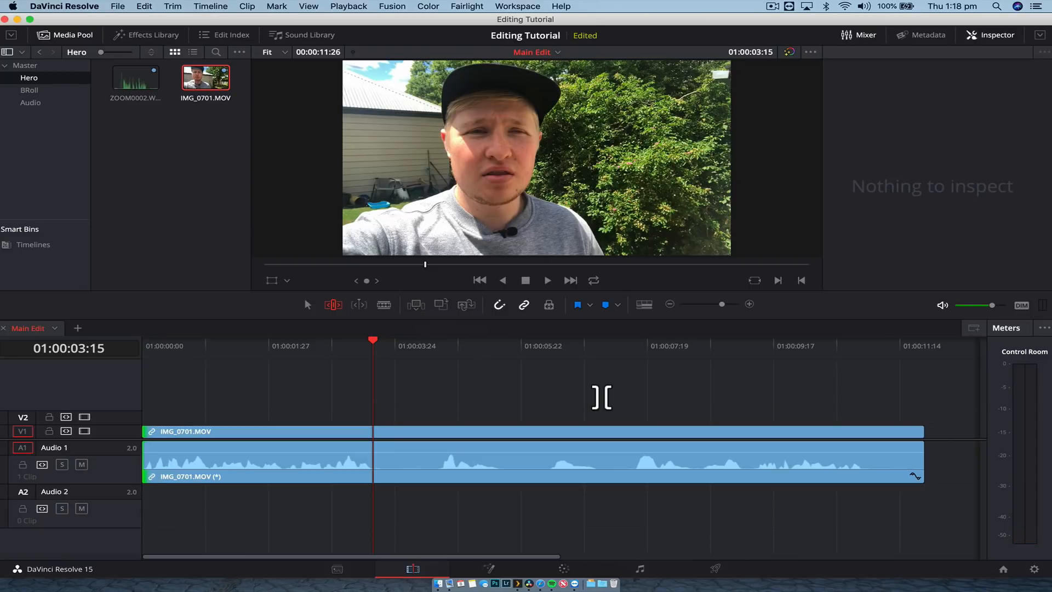
pyautogui.press('super+b')
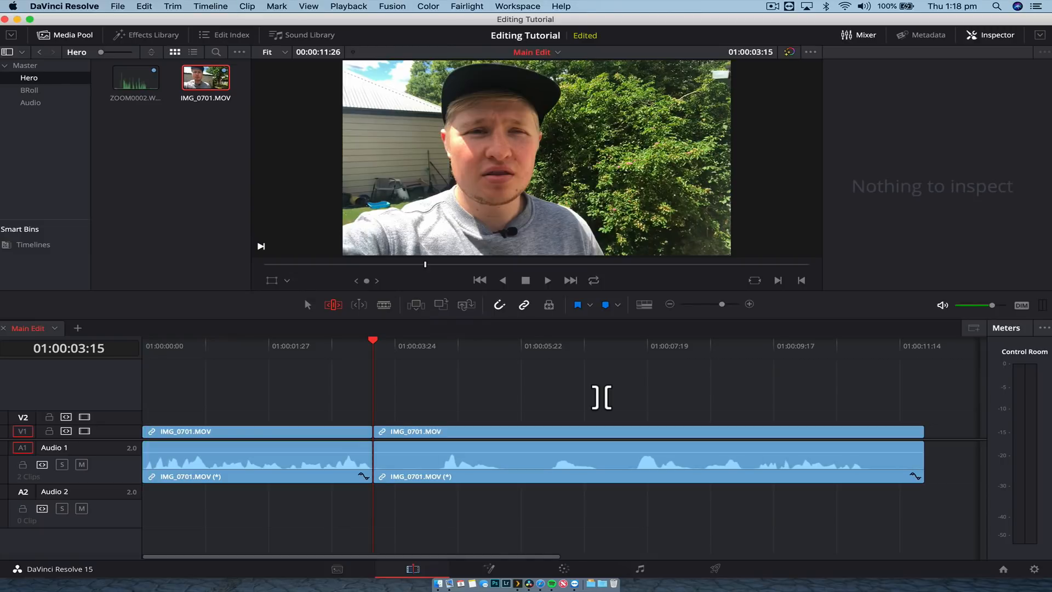
# Try splitting IMG_0701.MOV during playback at 01:00:04:16, 01:00:05:15 and 01:00:07:13, and return to the selection mode
pyautogui.press('space')
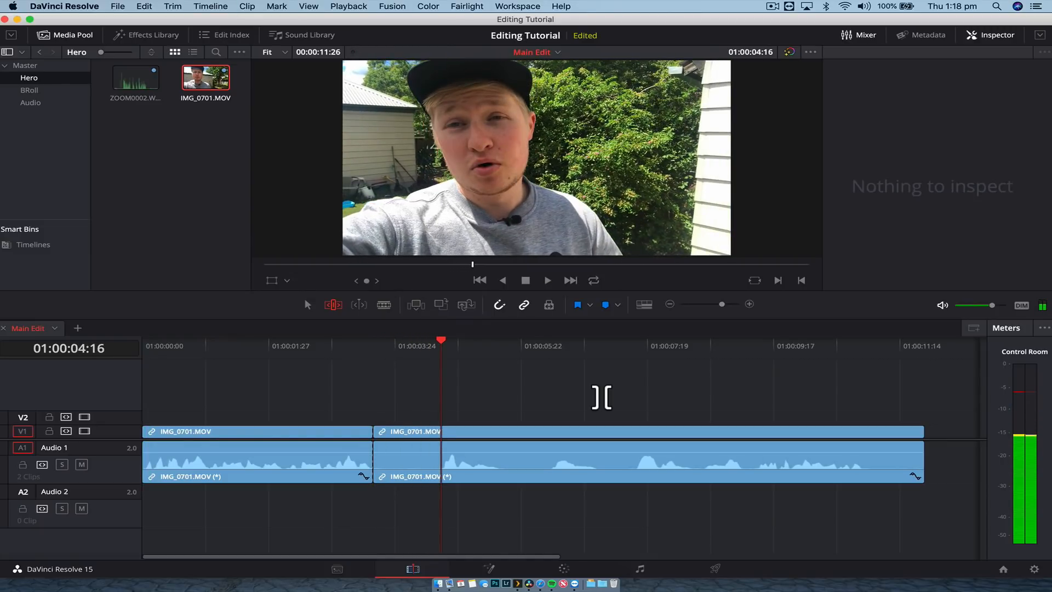
pyautogui.press('super+b')
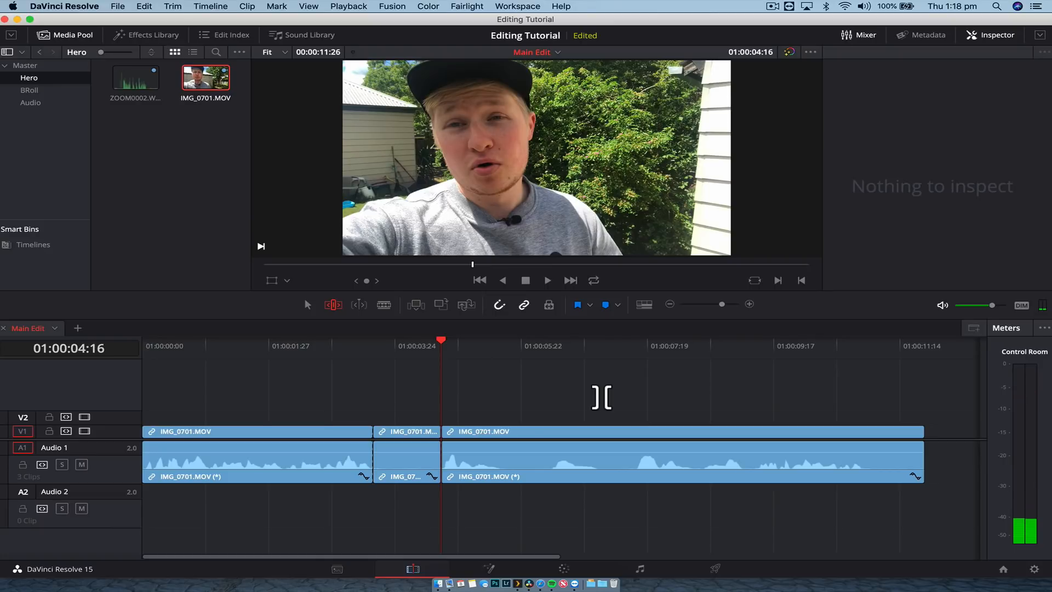
pyautogui.press('space')
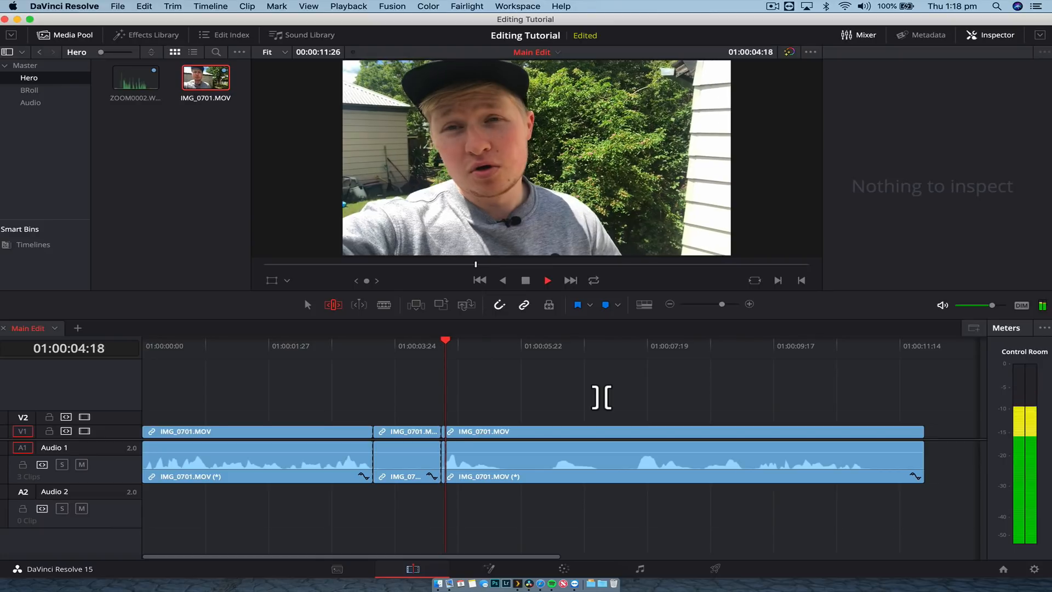
pyautogui.press('super+b')
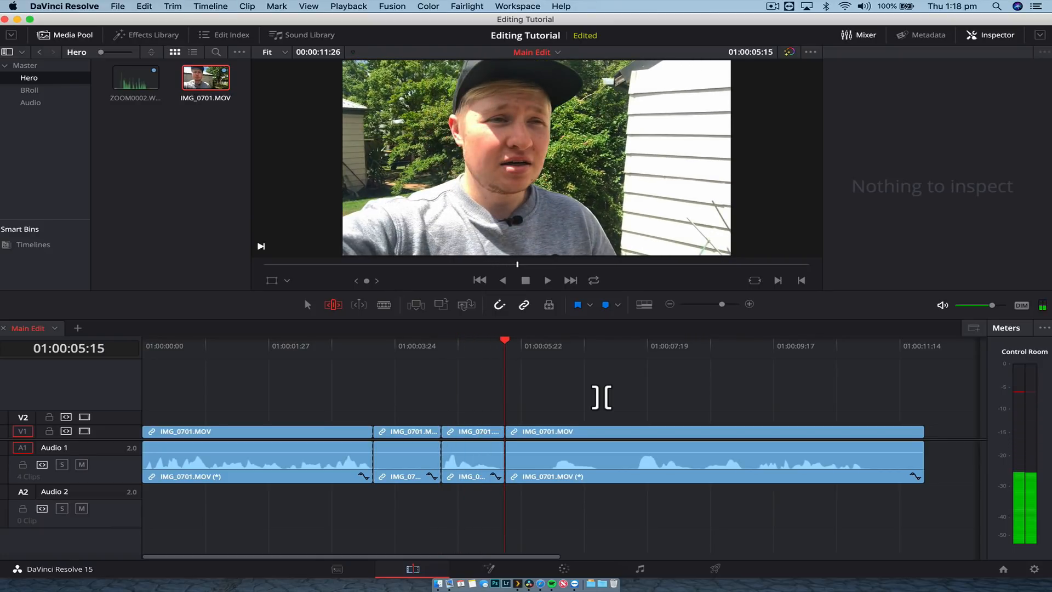
pyautogui.press('space')
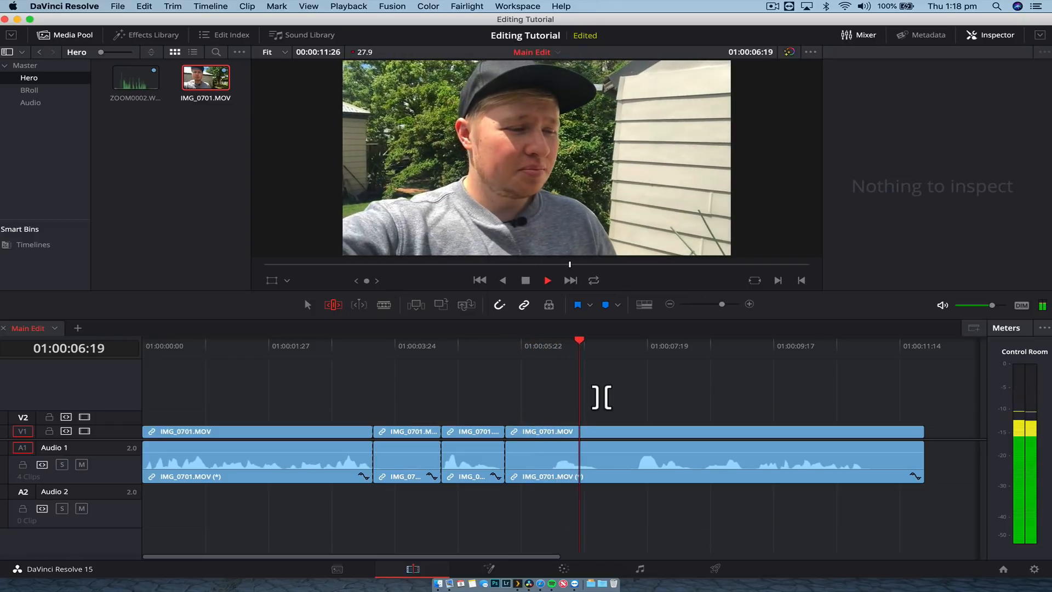
pyautogui.press('space')
pyautogui.press('super+b')
pyautogui.press('a')
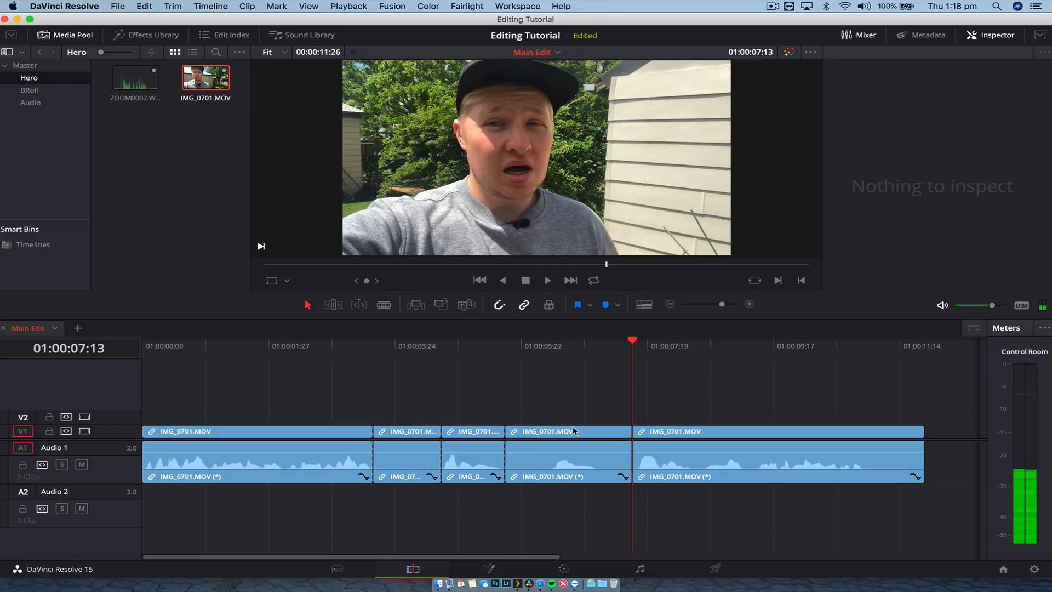
# Try ripple-deleting the piece between 01:00:05:15 and 01:00:07:13, then undo it along with the last three splits
pyautogui.click(573, 432)
pyautogui.hotkey('shift', 'BackSpace')
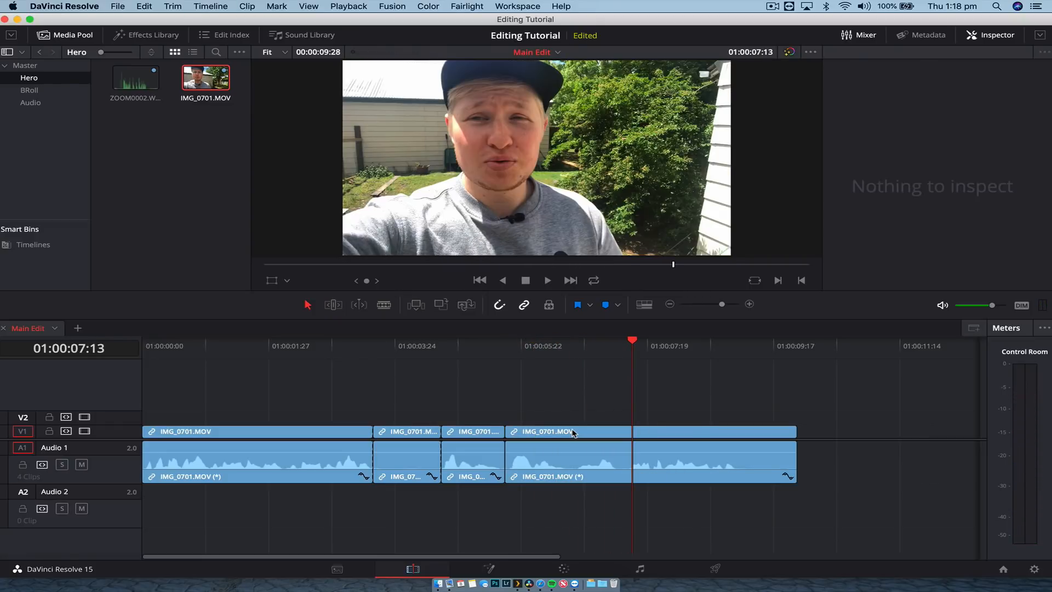
pyautogui.press('super+z')
pyautogui.press('super+z')
pyautogui.press('super+z')
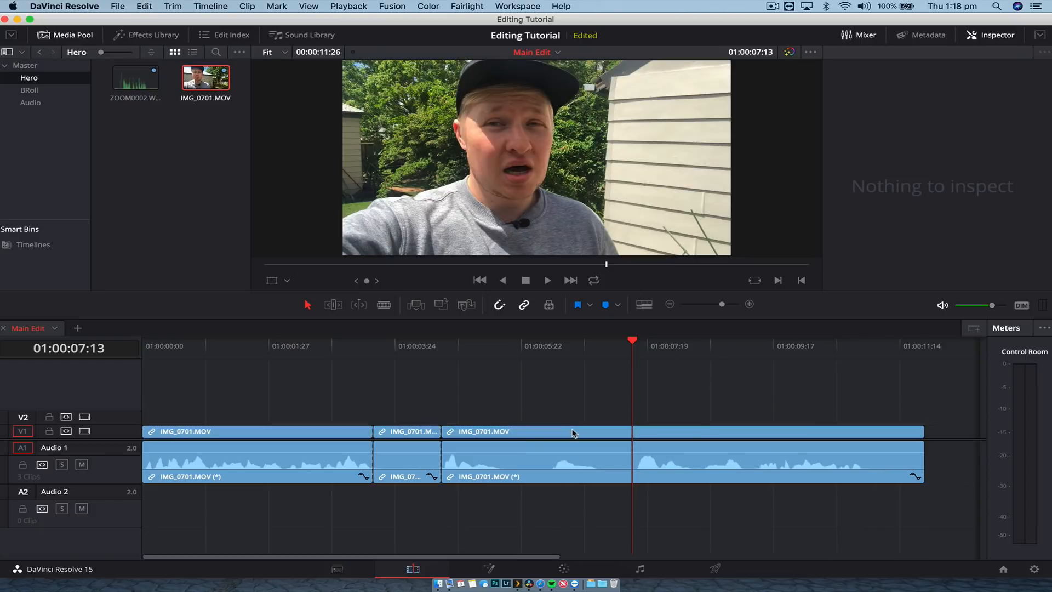
pyautogui.press('super+z')
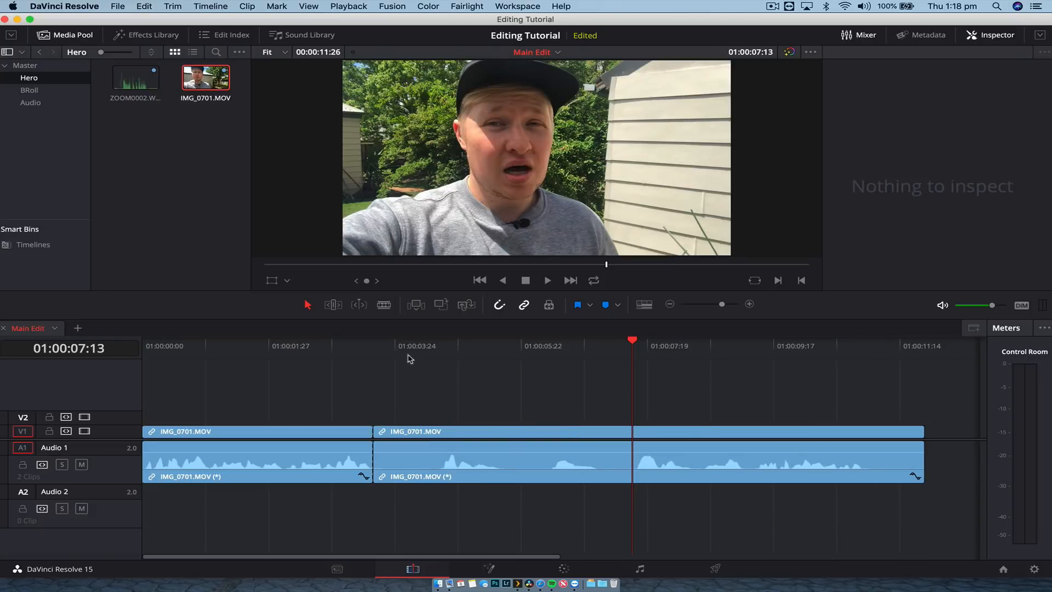
# Ripple-trim the start of the second clip in Trim Edit Mode to remove the silence before its first speech
pyautogui.moveTo(408, 351); pyautogui.dragTo(538, 349)
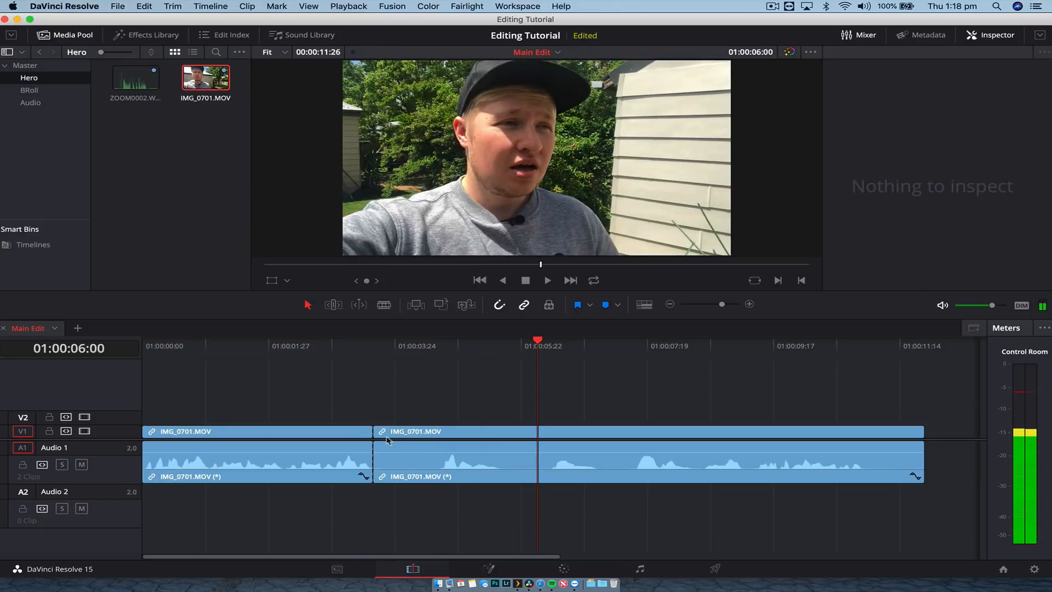
pyautogui.press('t')
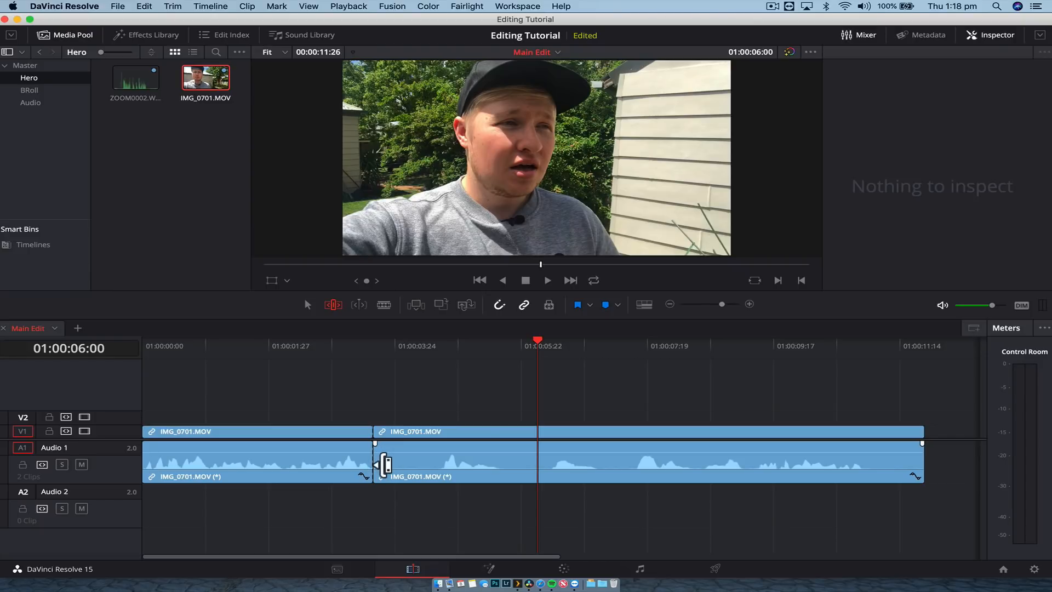
pyautogui.moveTo(385, 464); pyautogui.dragTo(455, 462)
# Split the second clip at 01:00:04:12 and ripple-trim the new clip's start to the third burst of speech in its waveform
pyautogui.moveTo(462, 354); pyautogui.dragTo(434, 350)
pyautogui.press('super+b')
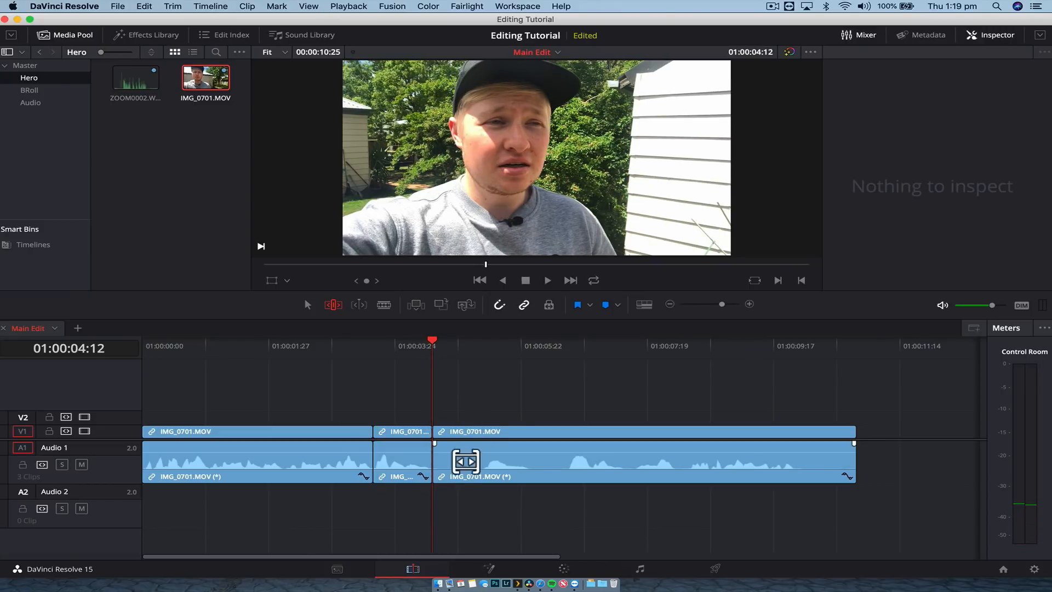
pyautogui.moveTo(446, 467); pyautogui.dragTo(580, 457)
# Play the last clip to the end of its speech and trim its end to the playhead at 01:00:07:27
pyautogui.press('space')
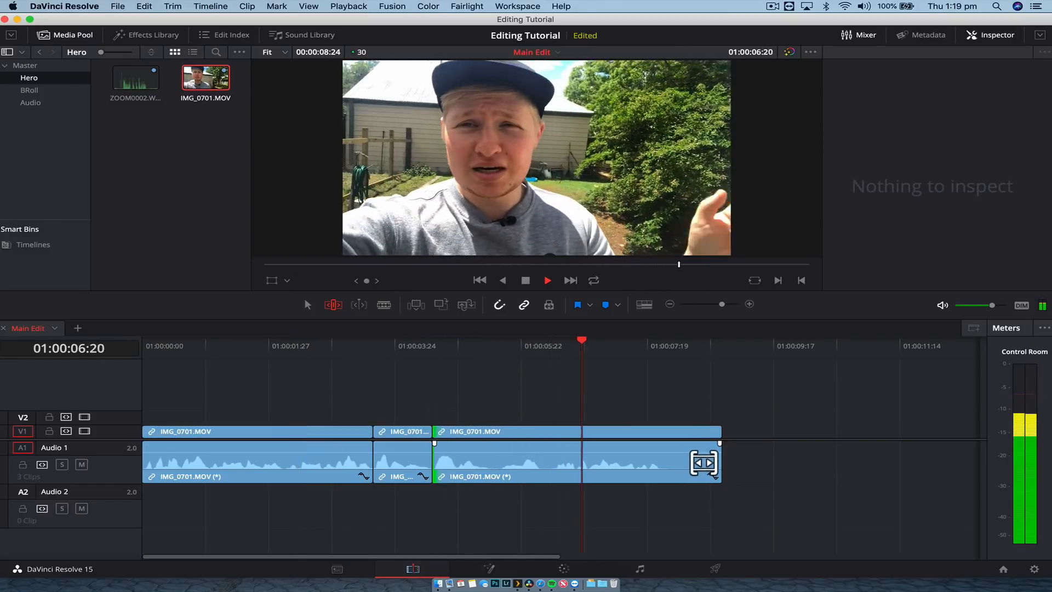
pyautogui.press('space')
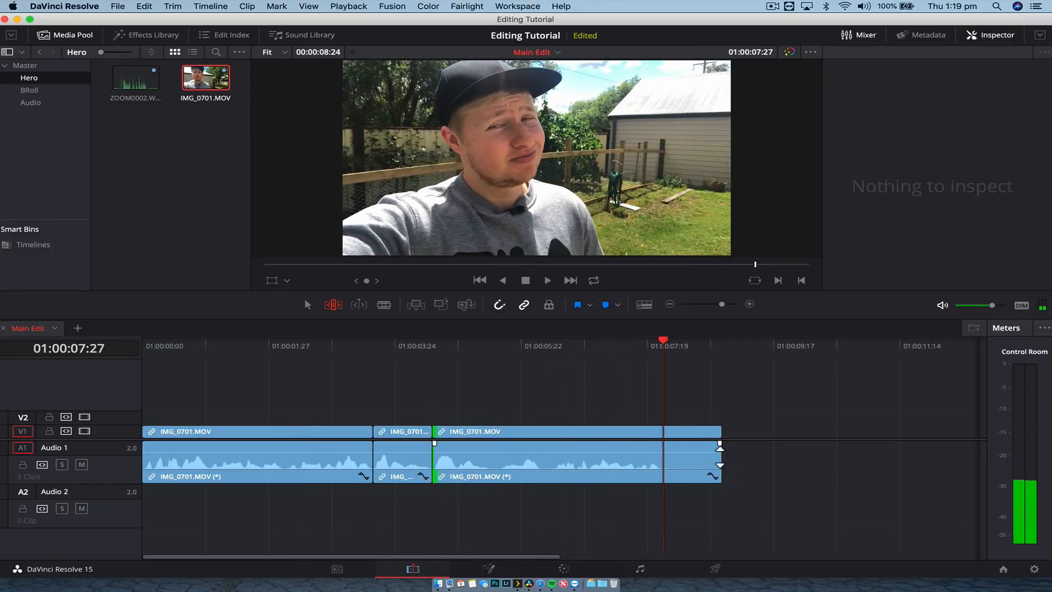
pyautogui.moveTo(721, 467); pyautogui.dragTo(662, 463)
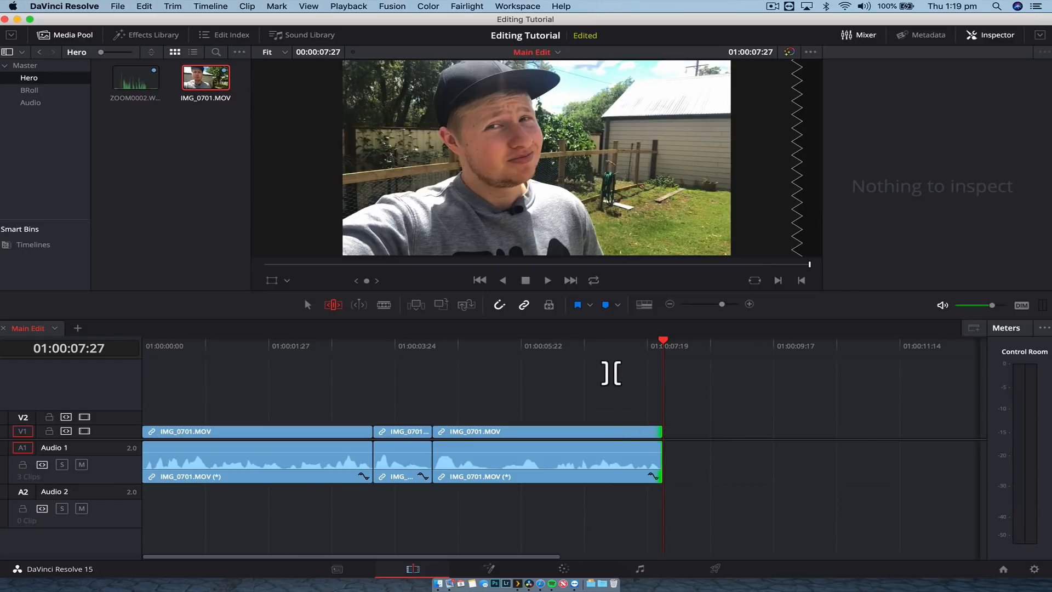
# Play and scrub across the cuts between the three clips to review the edit, deleting the e-mail from its pop-up notification
pyautogui.click(601, 345)
pyautogui.moveTo(559, 346); pyautogui.dragTo(329, 350)
pyautogui.press('space')
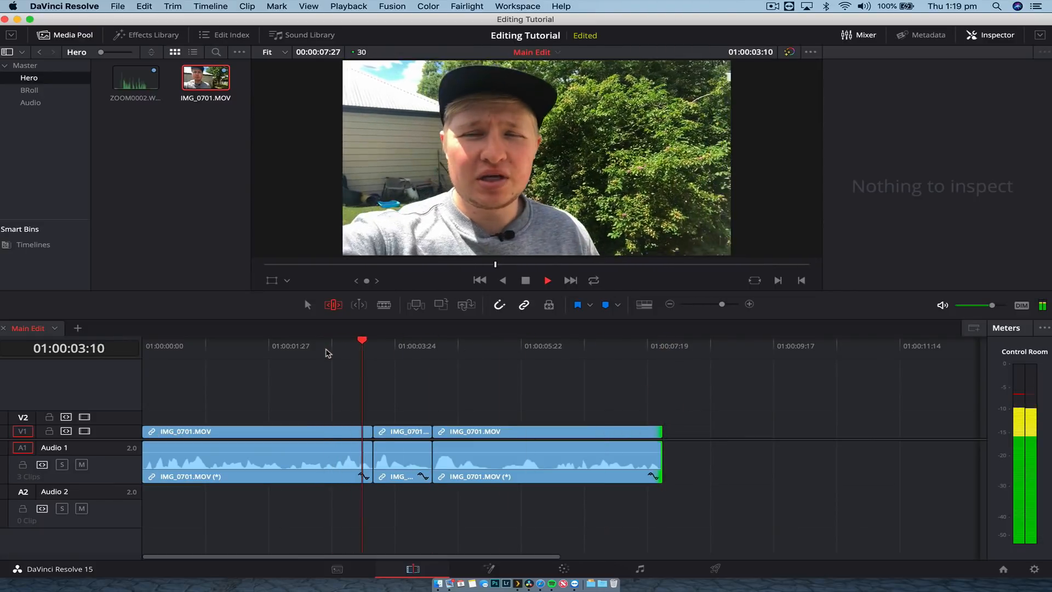
pyautogui.press('space')
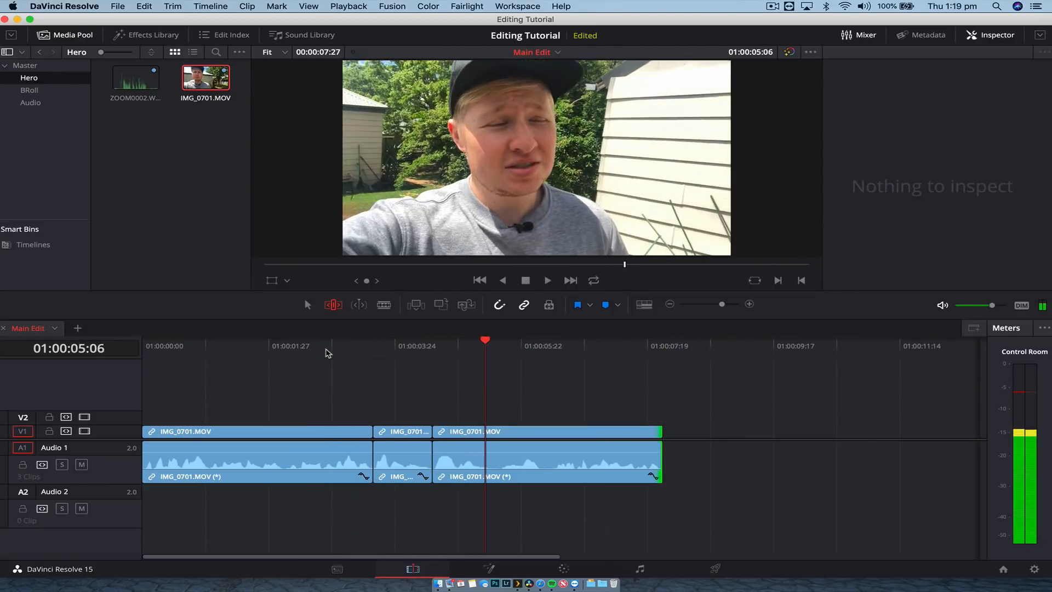
pyautogui.moveTo(331, 352); pyautogui.dragTo(392, 346)
pyautogui.moveTo(903, 43)
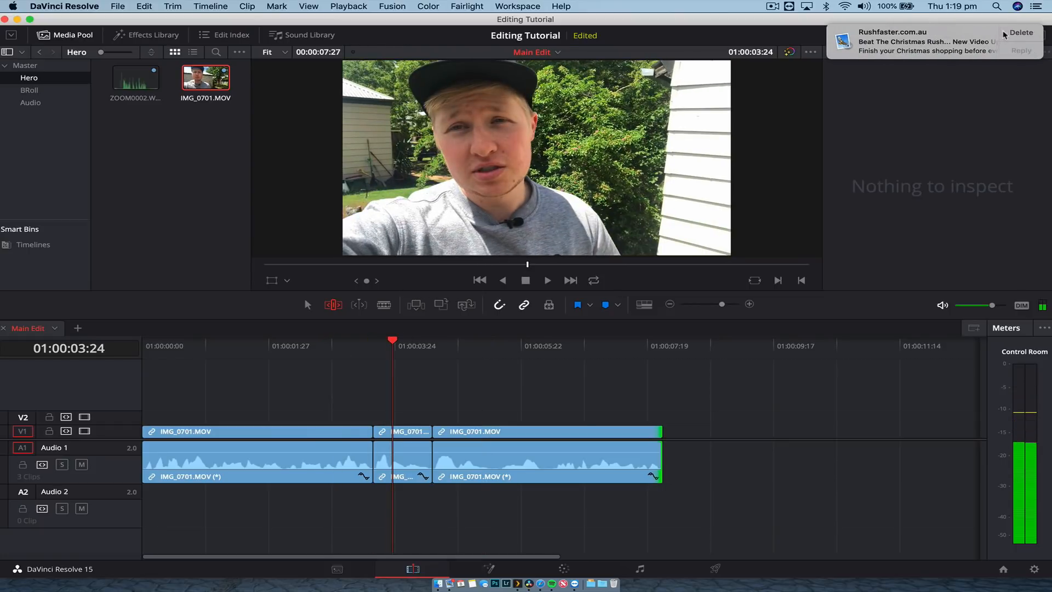
pyautogui.click(1021, 36)
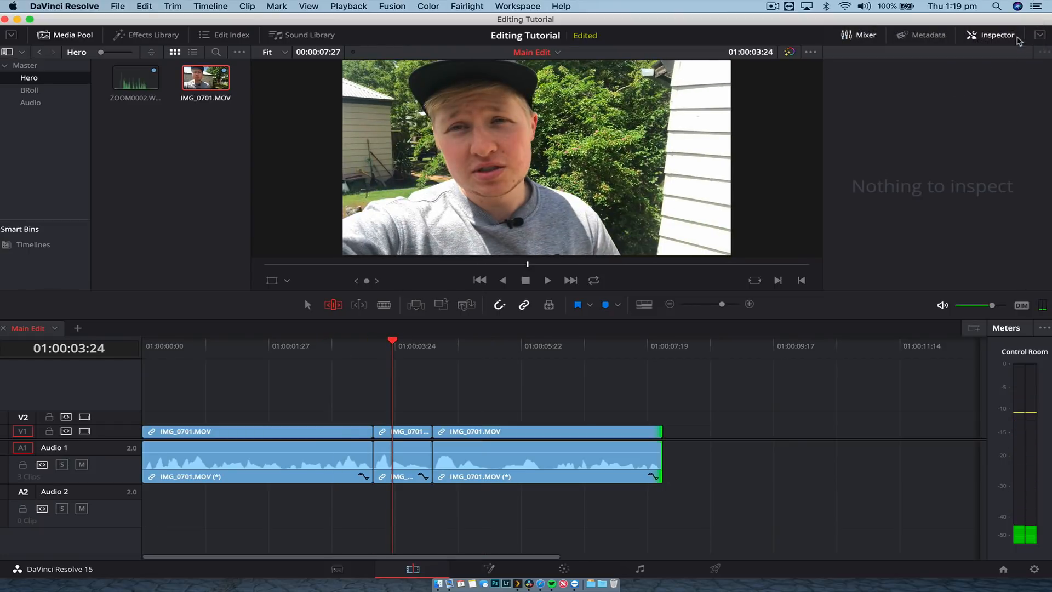
pyautogui.moveTo(333, 352); pyautogui.dragTo(563, 348)
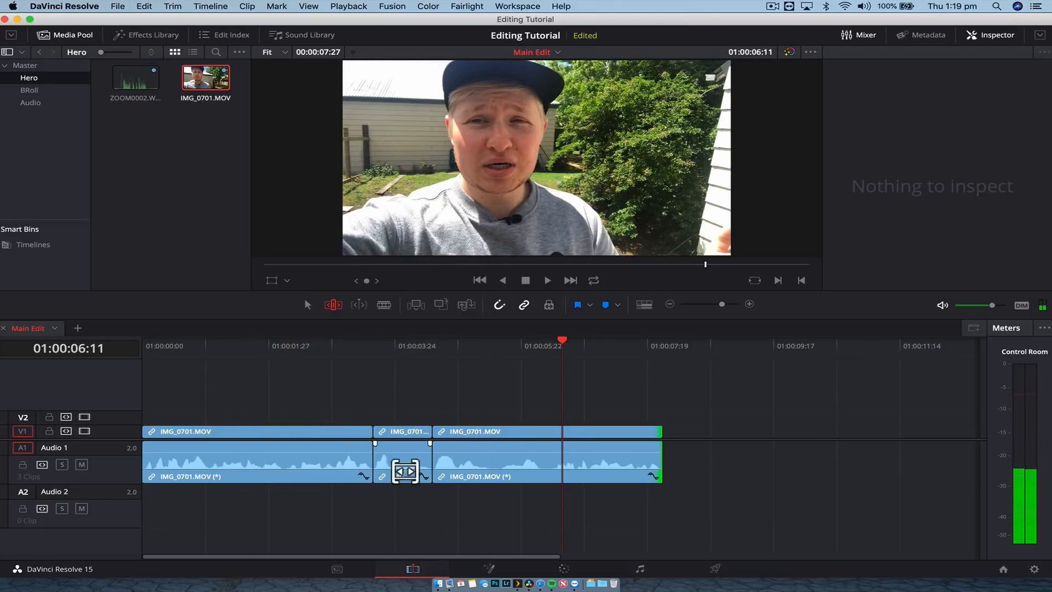
# Play across the first cut and ripple-trim the first clip's end about 3 frames longer
pyautogui.click(344, 350)
pyautogui.press('space')
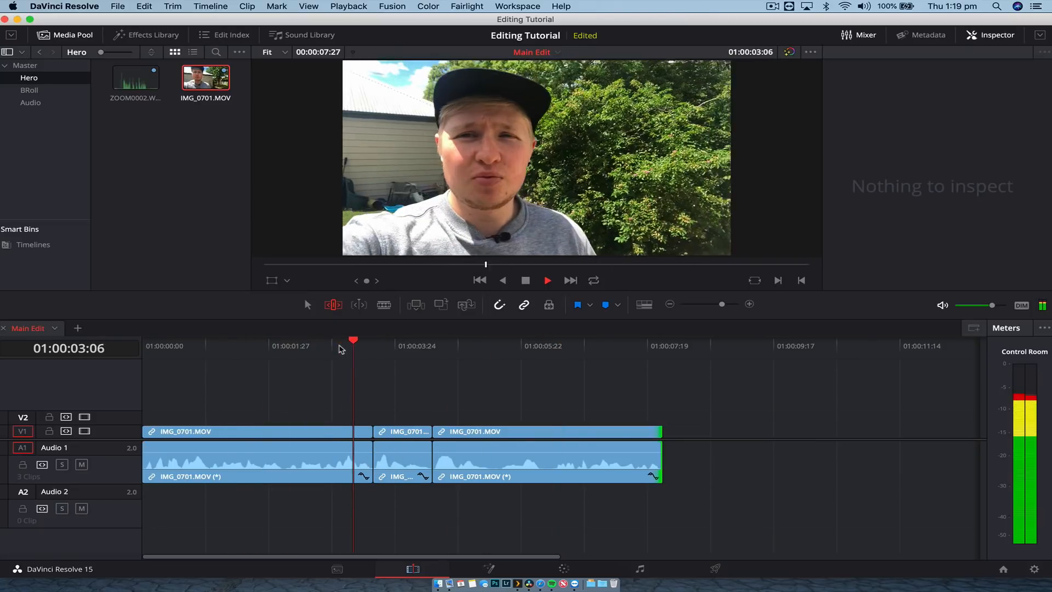
pyautogui.press('space')
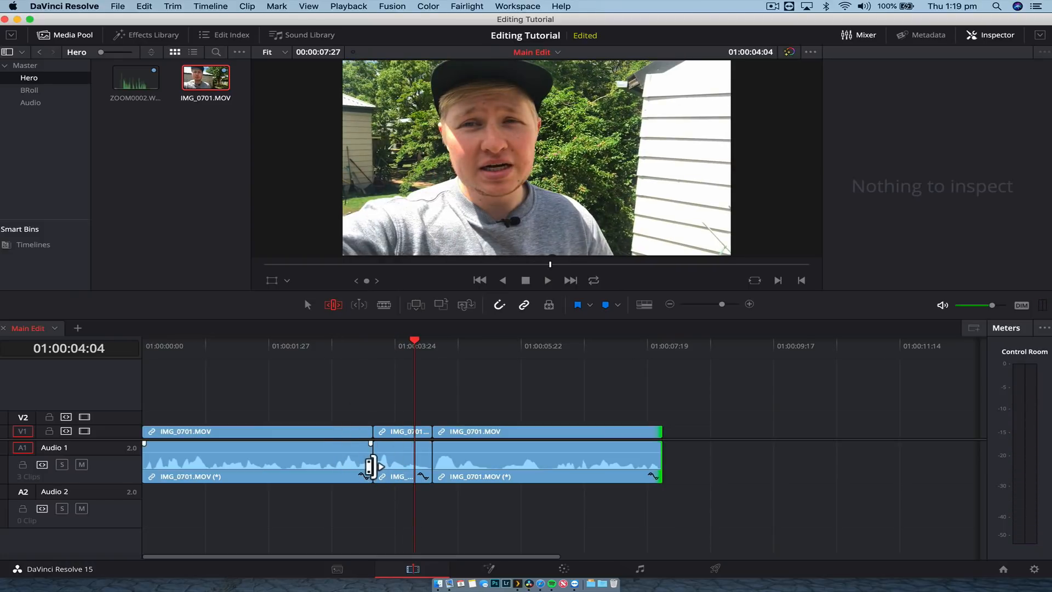
pyautogui.moveTo(369, 467); pyautogui.dragTo(378, 467)
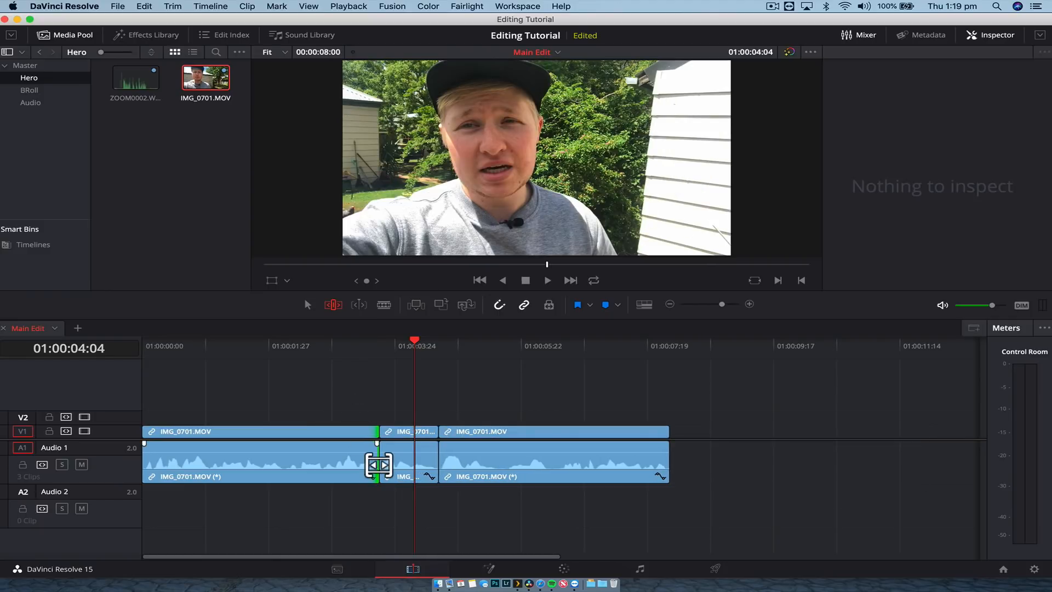
pyautogui.press('super+equal')
pyautogui.press('super+minus')
# Replay the first cut and ripple-extend the first clip's end by about 4 more frames
pyautogui.click(325, 346)
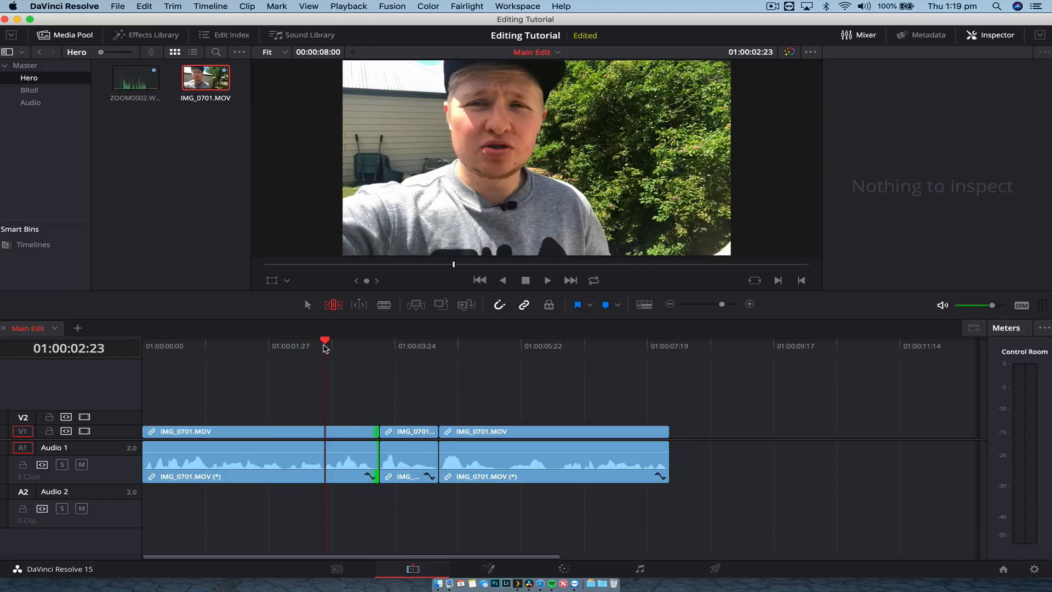
pyautogui.press('space')
pyautogui.press('space')
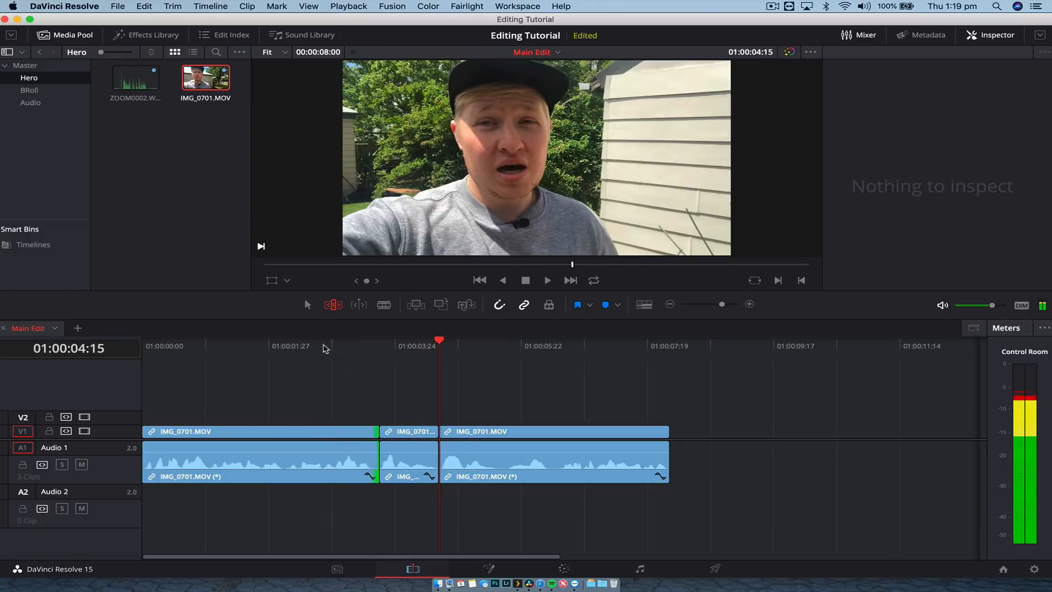
pyautogui.click(377, 460)
pyautogui.moveTo(377, 460); pyautogui.dragTo(388, 460)
# Play across the adjusted cut and replay the whole timeline from its start to review the edit
pyautogui.click(332, 346)
pyautogui.press('space')
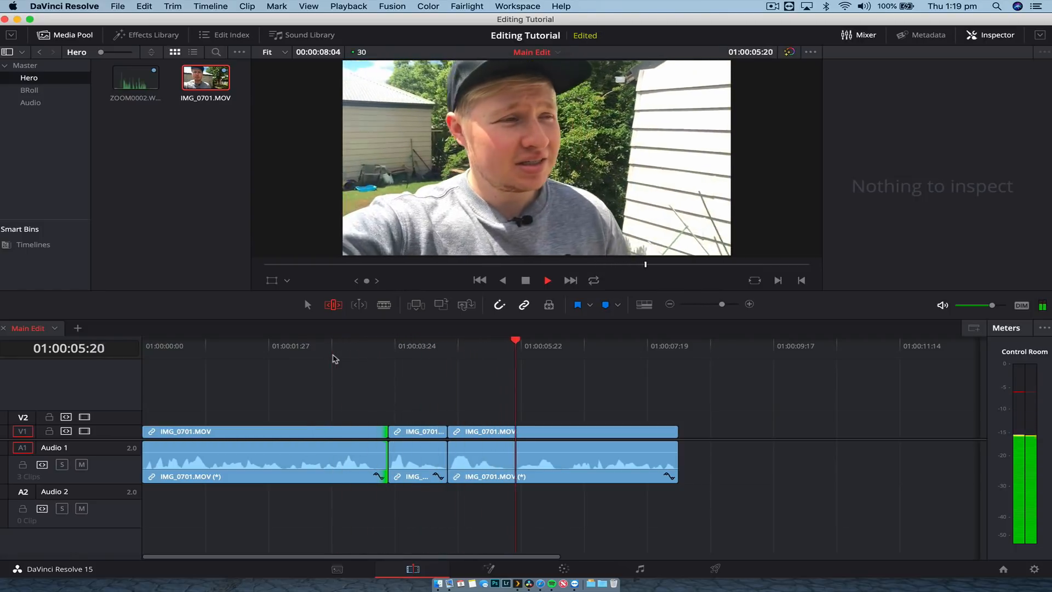
pyautogui.press('space')
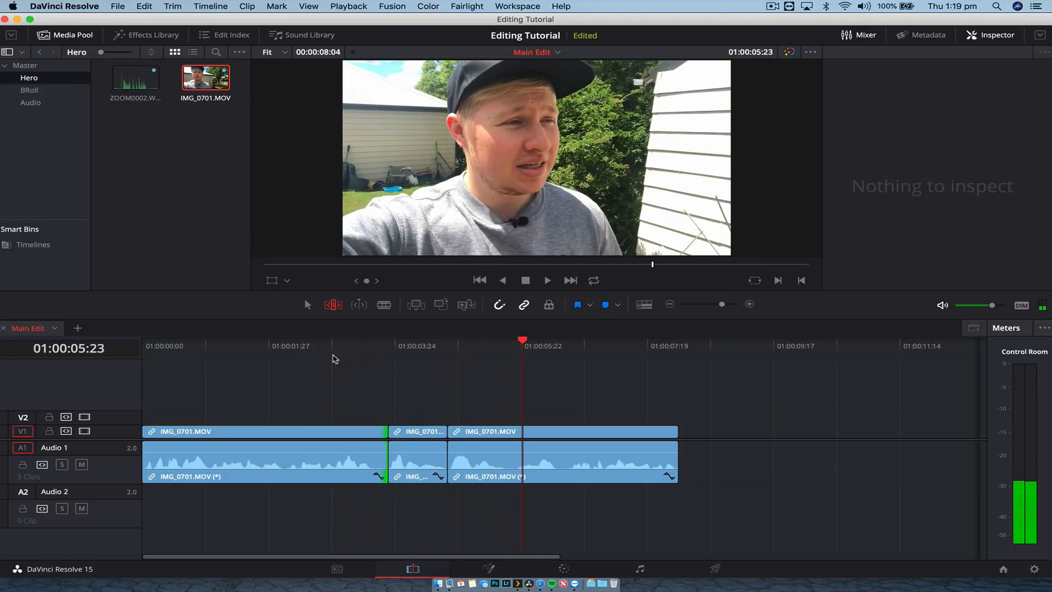
pyautogui.hscroll(5, 467, 377)
pyautogui.hscroll(-5, 310, 376)
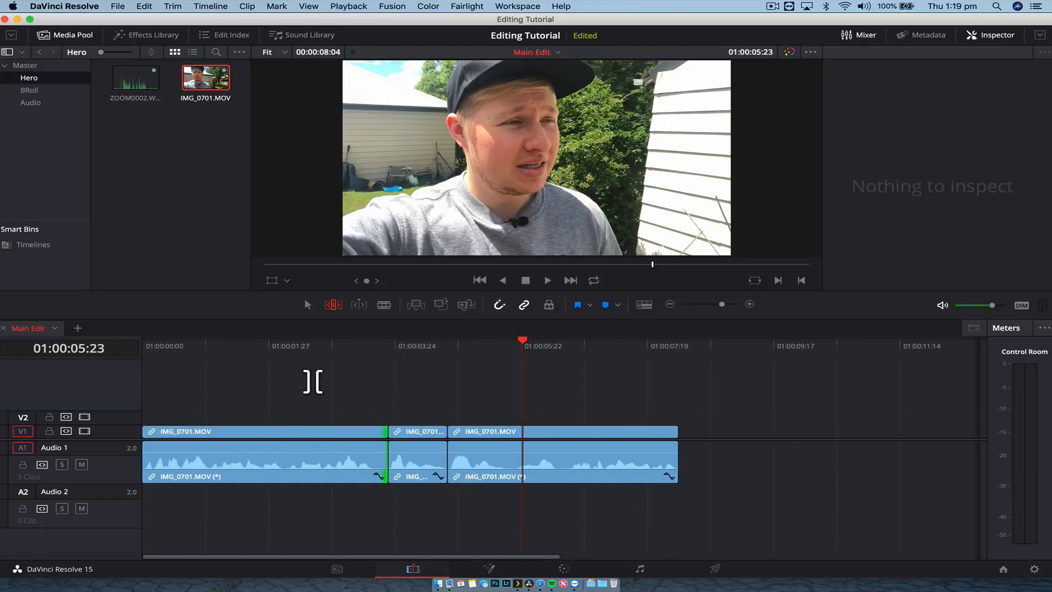
pyautogui.click(150, 345)
pyautogui.press('space')
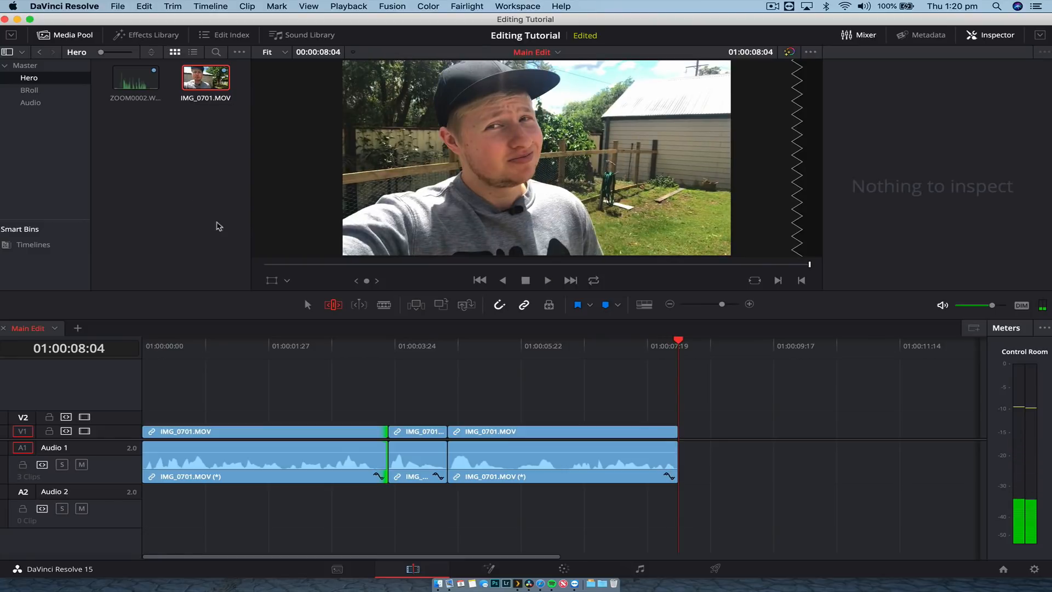
# Open the BRoll bin and load IMG_0700.MOV, IMG_0699.MOV and IMG_0697.MOV into the source viewer to preview them
pyautogui.press('super+minus')
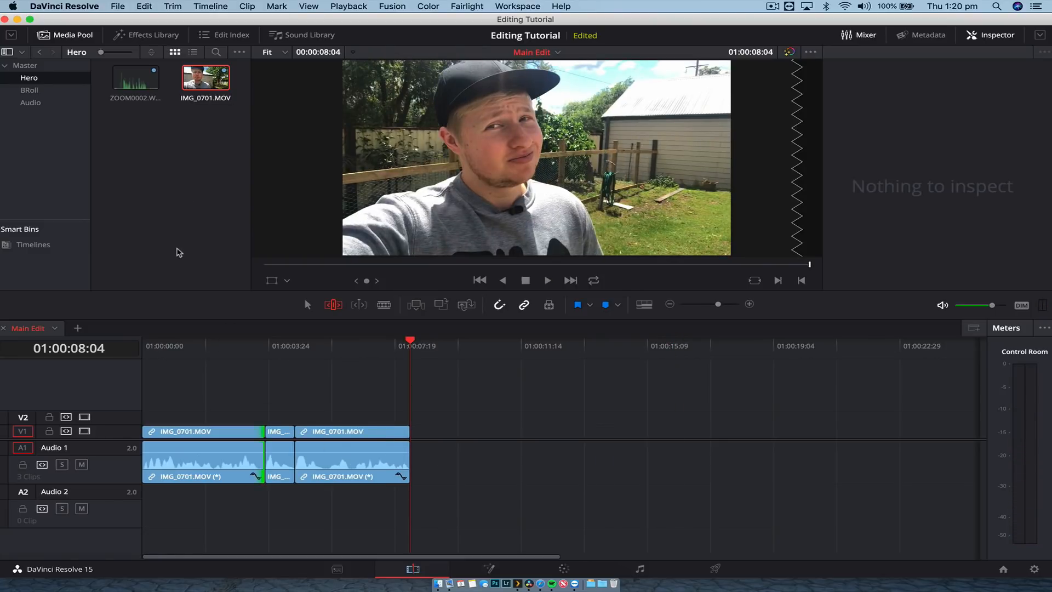
pyautogui.click(54, 90)
pyautogui.click(133, 81)
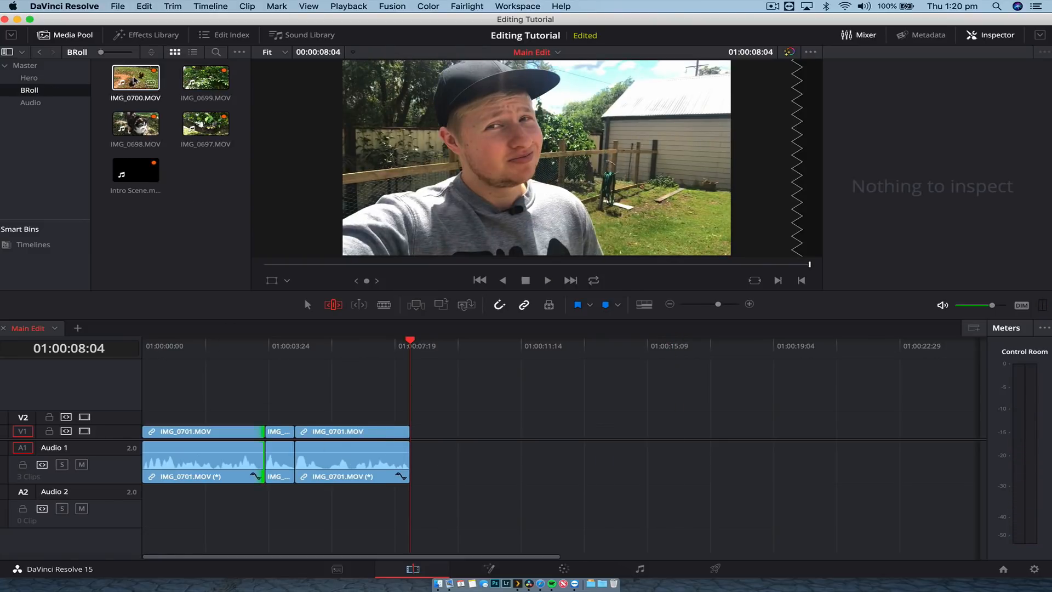
pyautogui.doubleClick(145, 84)
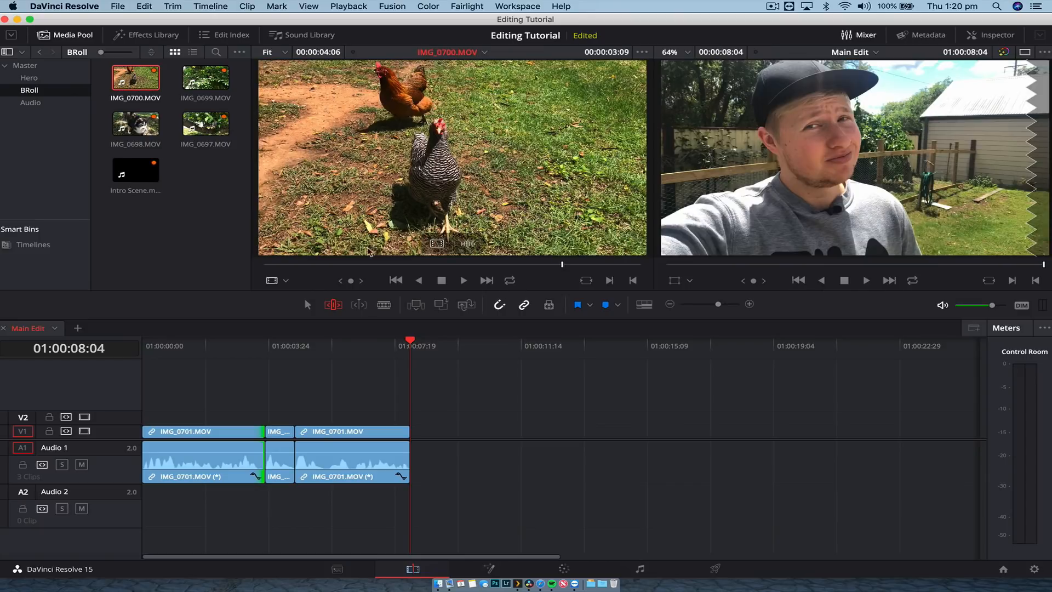
pyautogui.click(203, 80)
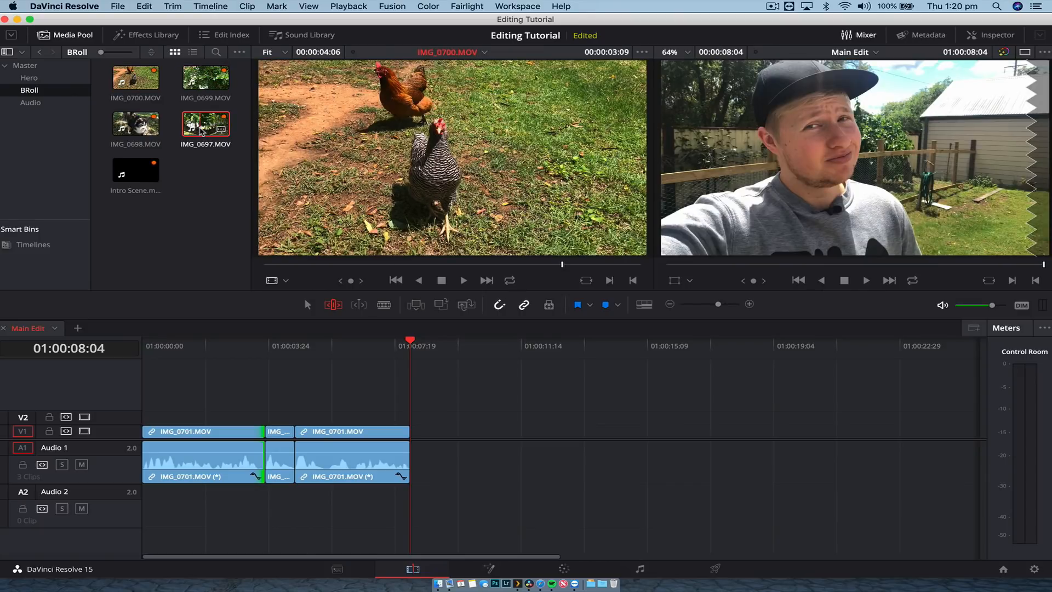
pyautogui.doubleClick(203, 81)
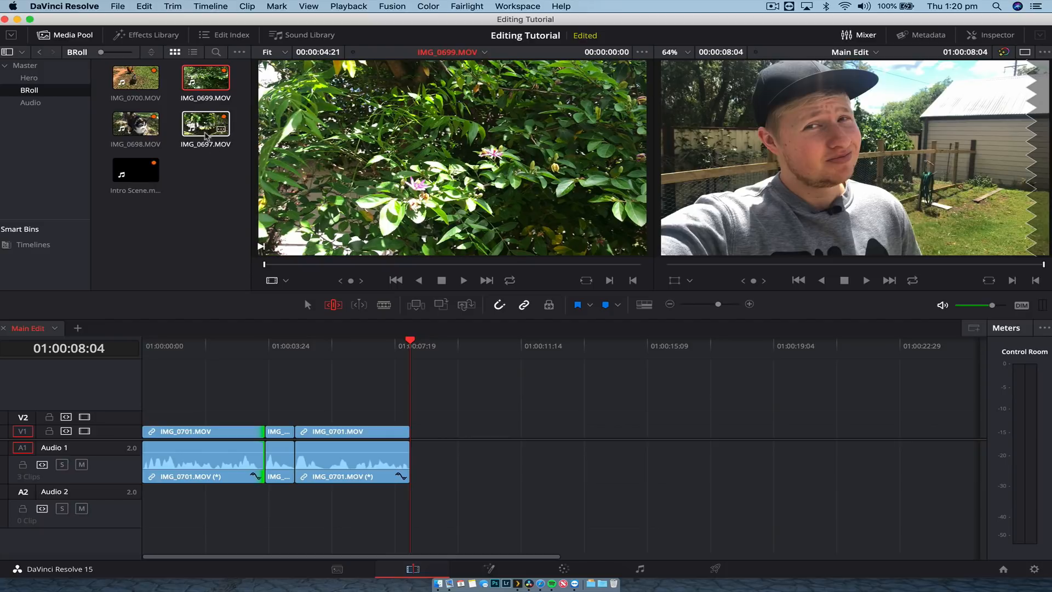
pyautogui.click(206, 134)
pyautogui.doubleClick(206, 133)
# Scrub through IMG_0697.MOV and mark an in point near its start and an out point at 00:00:04:11
pyautogui.moveTo(316, 266); pyautogui.dragTo(368, 270)
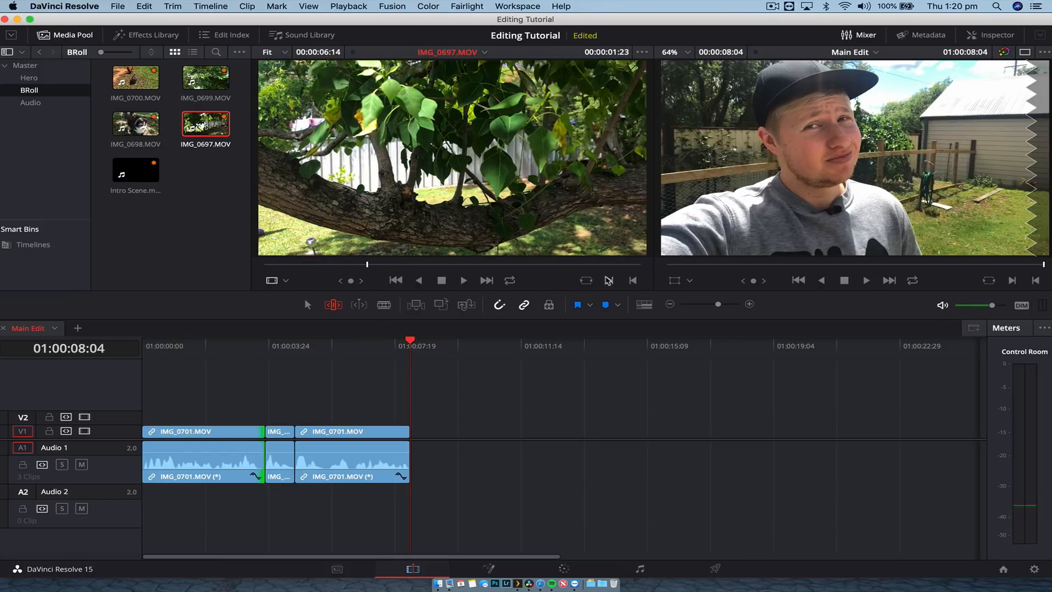
pyautogui.moveTo(344, 263); pyautogui.dragTo(519, 268)
pyautogui.press('i')
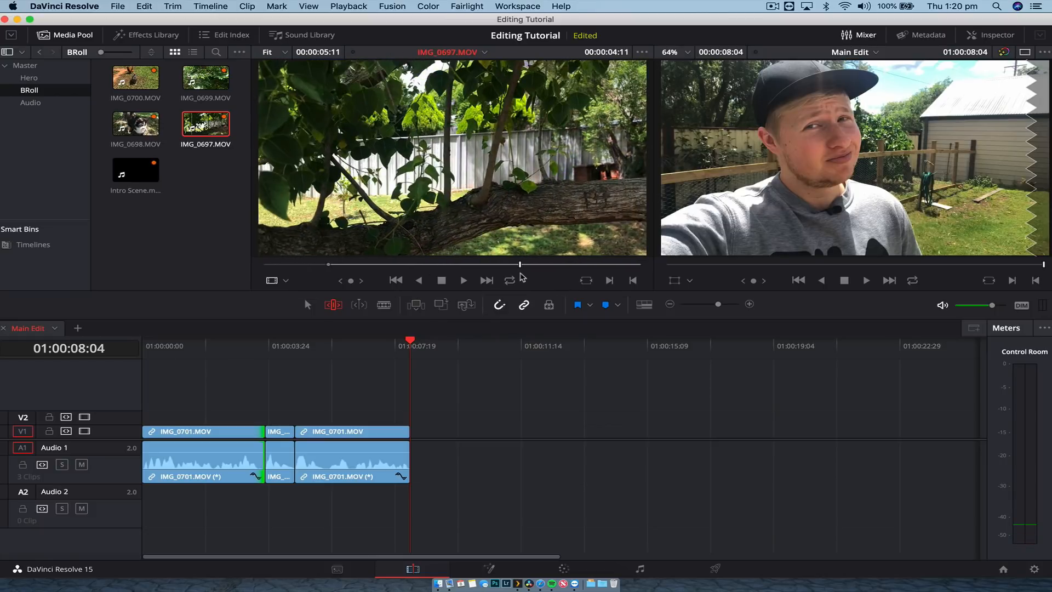
pyautogui.press('o')
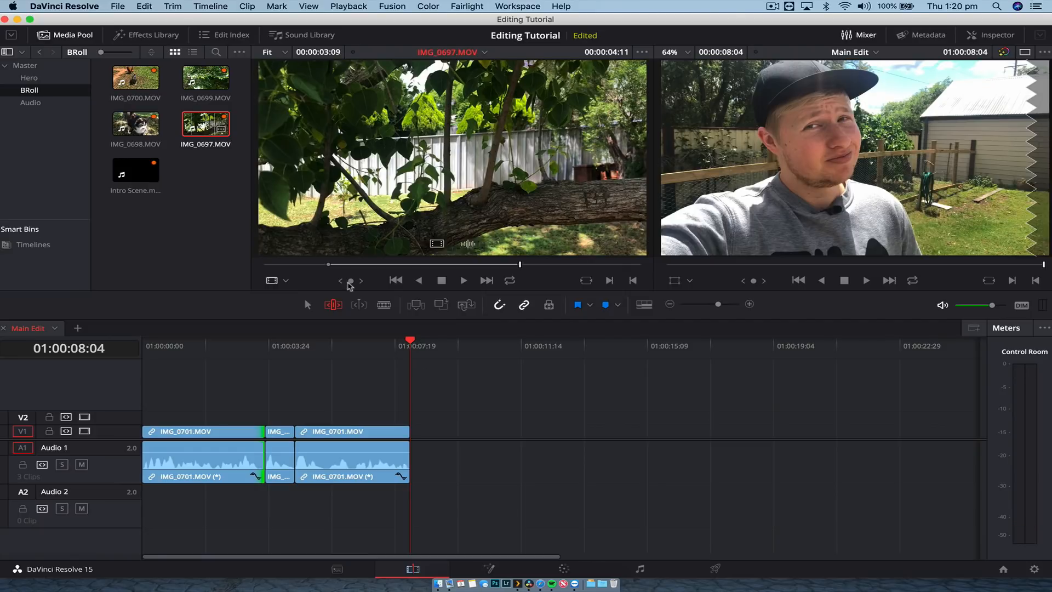
# Add only the video of the marked IMG_0697.MOV range to V1 directly after the last Hero clip and play it
pyautogui.moveTo(212, 128); pyautogui.dragTo(224, 166)
pyautogui.moveTo(438, 242)
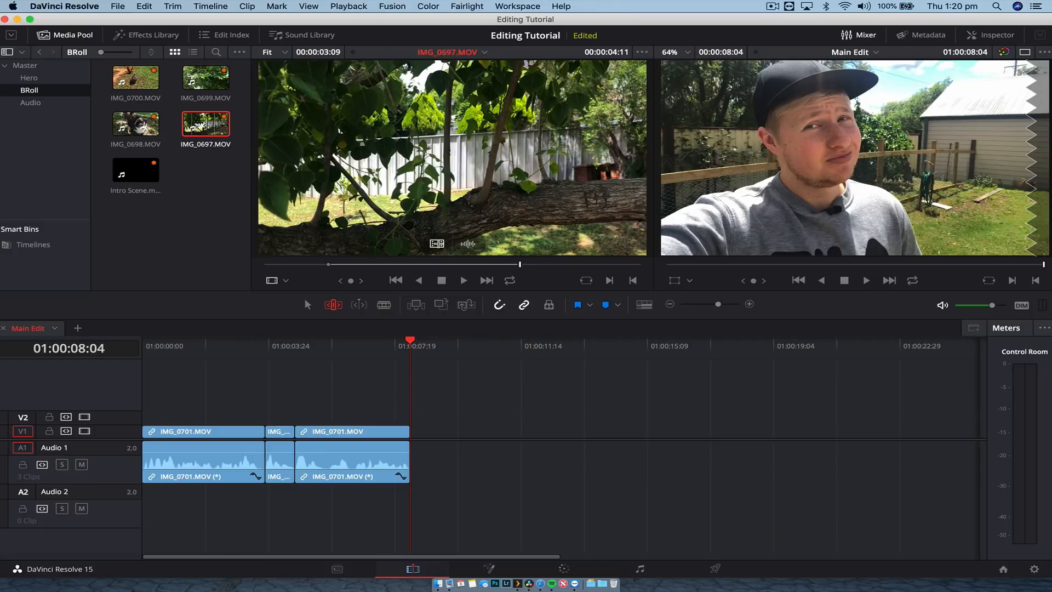
pyautogui.moveTo(438, 243); pyautogui.dragTo(412, 444)
pyautogui.press('space')
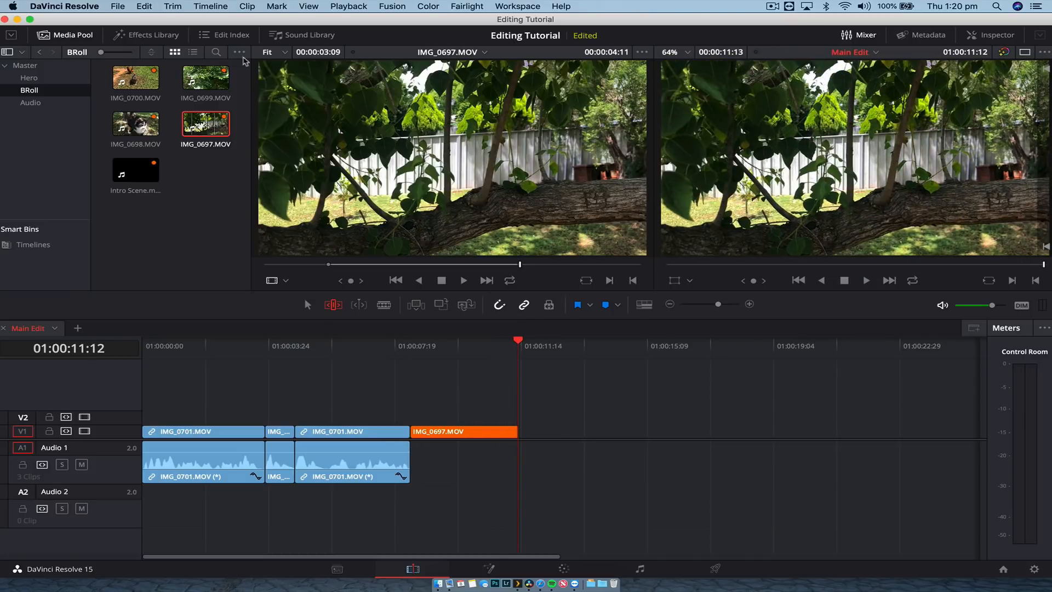
# Mark a range of IMG_0699.MOV ending at 00:00:03:14 and add only its video to V1 right after IMG_0697.MOV
pyautogui.click(207, 78)
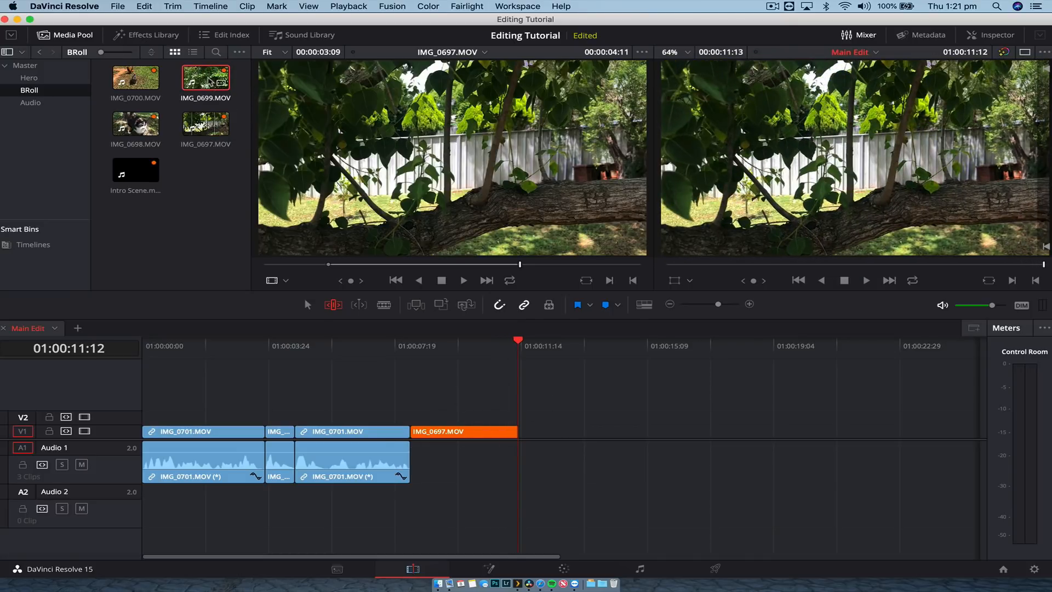
pyautogui.doubleClick(210, 80)
pyautogui.click(315, 264)
pyautogui.moveTo(316, 267); pyautogui.dragTo(543, 266)
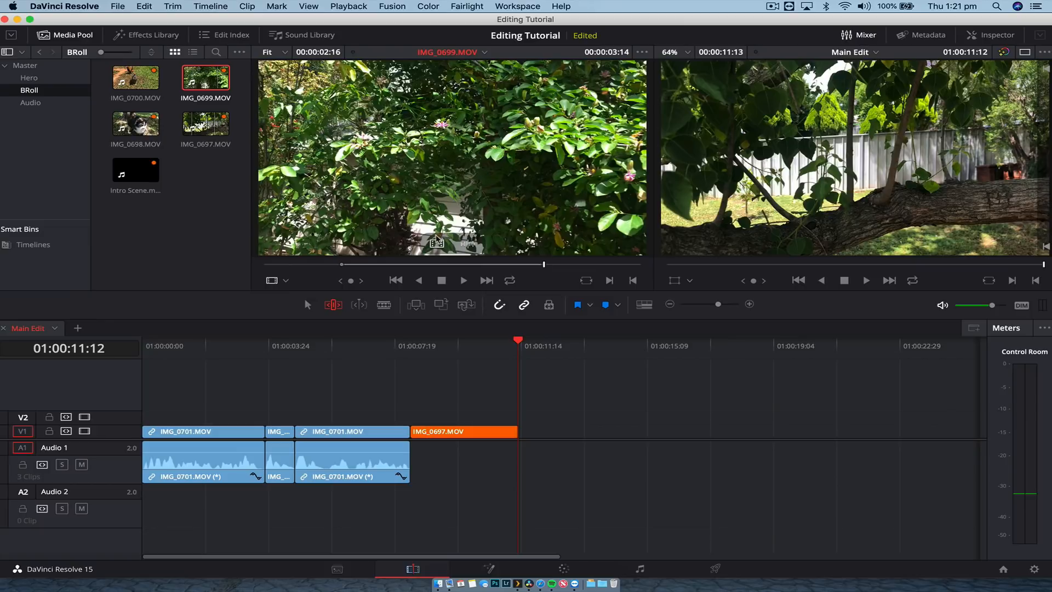
pyautogui.moveTo(437, 243); pyautogui.dragTo(527, 448)
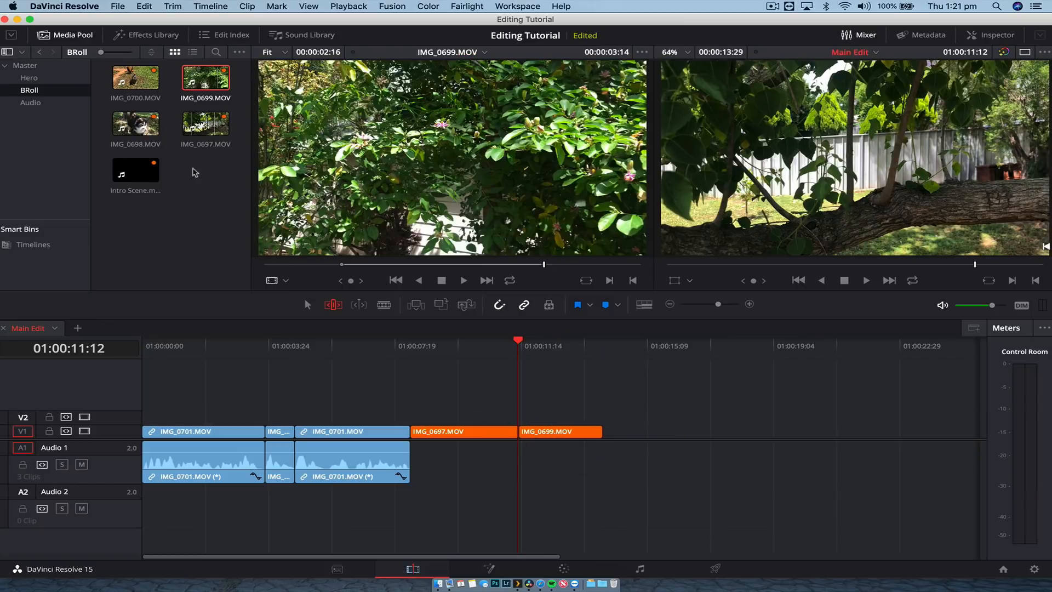
# Mark a range of IMG_0700.MOV ending at 00:00:02:12 and add only its video to V1 right after IMG_0699.MOV
pyautogui.doubleClick(135, 85)
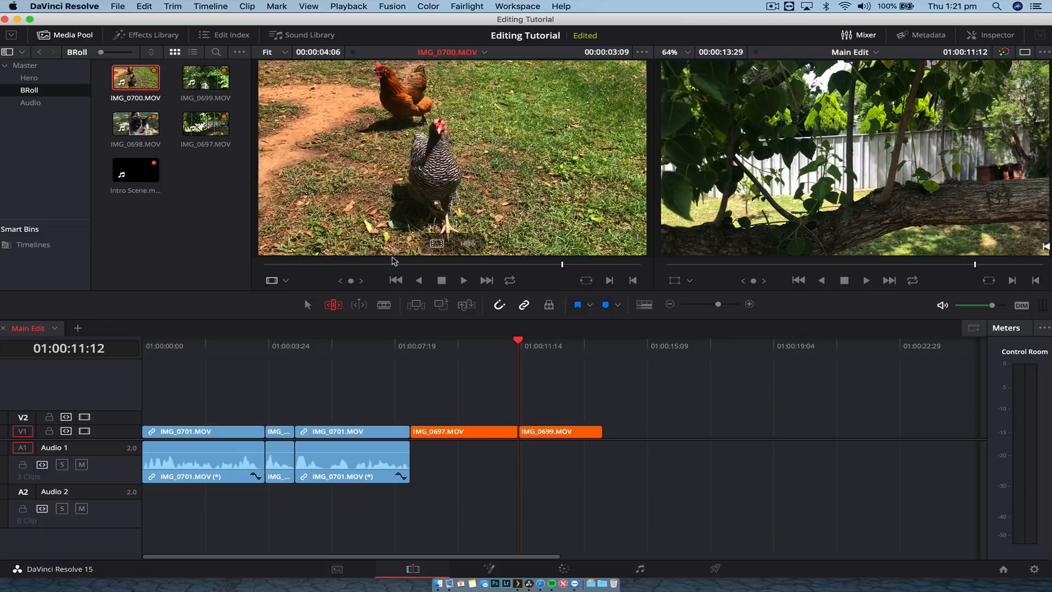
pyautogui.moveTo(337, 266); pyautogui.dragTo(608, 438)
pyautogui.press('o')
pyautogui.scroll(2, 610, 438)
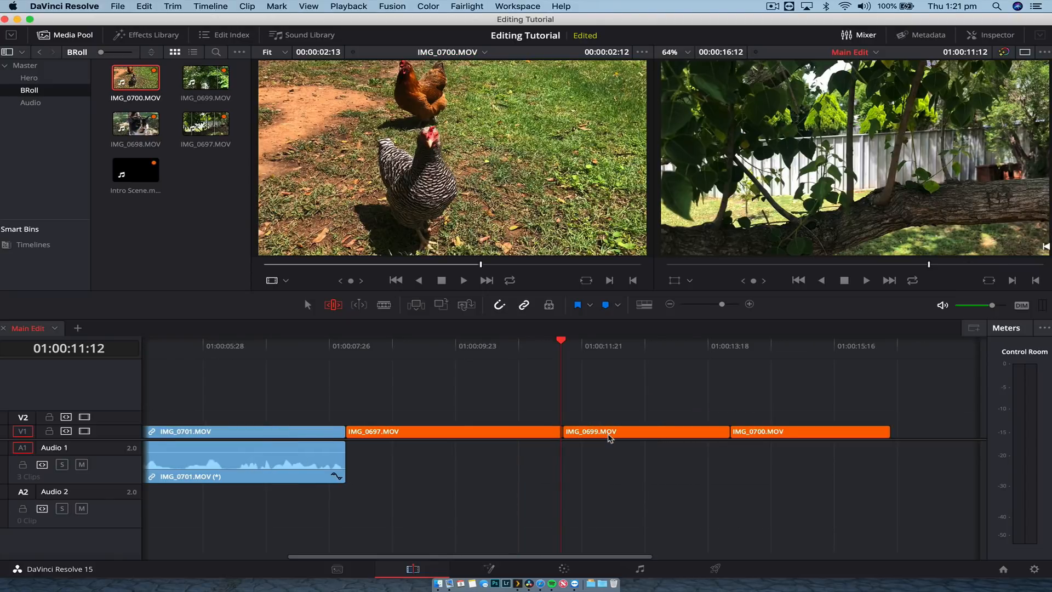
# Play from the end of the last Hero clip into the B-roll, show the Inspector and enlarge the viewer area
pyautogui.hscroll(4, 610, 438)
pyautogui.hscroll(-3, 610, 438)
pyautogui.click(282, 351)
pyautogui.press('space')
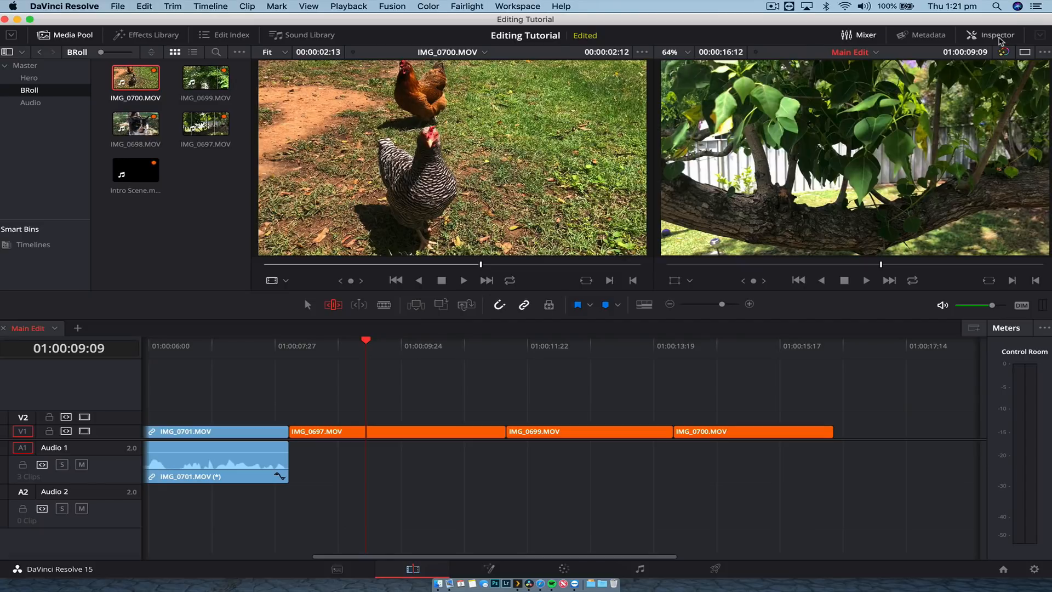
pyautogui.click(998, 36)
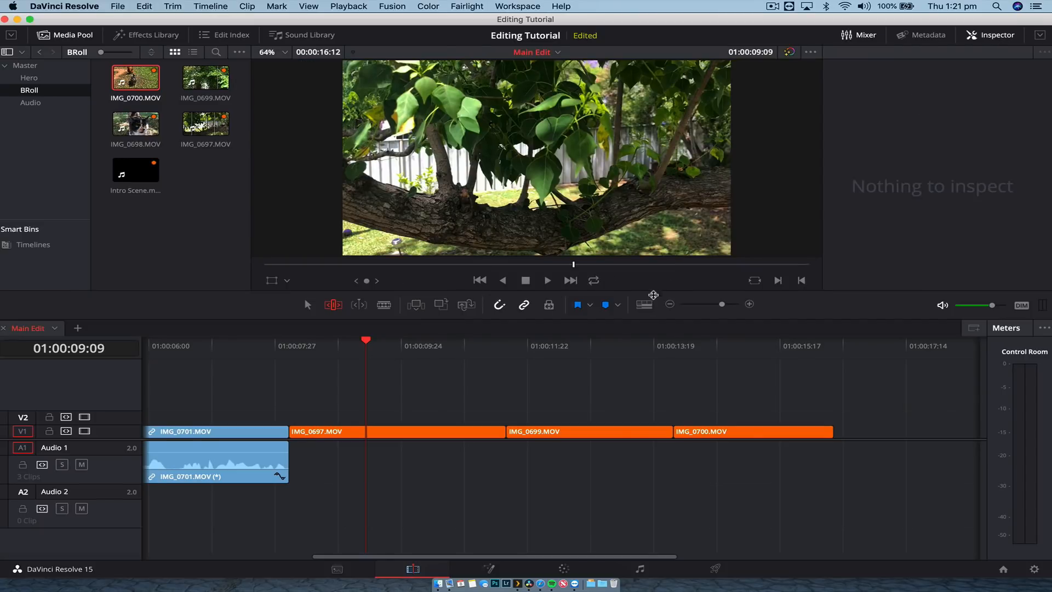
pyautogui.moveTo(654, 289); pyautogui.dragTo(653, 320)
# Play and scrub through the three B-roll clips on V1 to review them, switching back to Selection Mode
pyautogui.press('space')
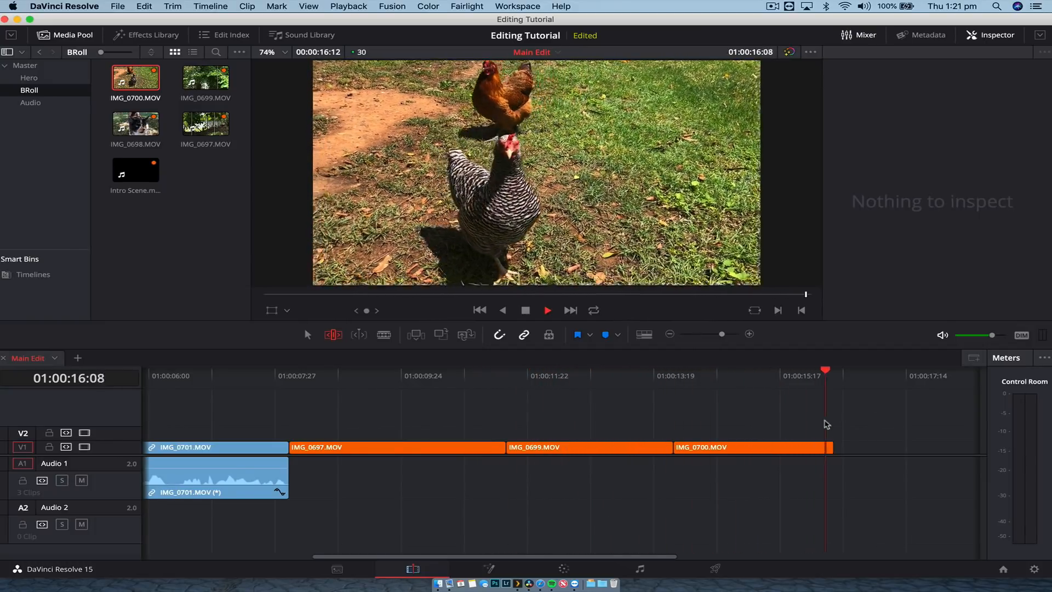
pyautogui.click(375, 381)
pyautogui.moveTo(362, 384); pyautogui.dragTo(660, 392)
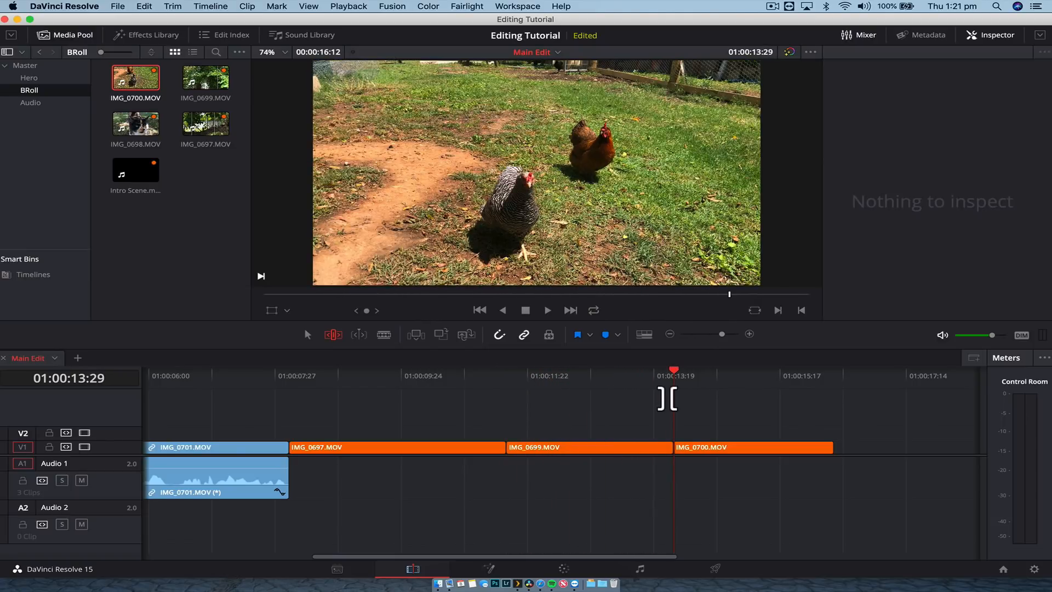
pyautogui.press('space')
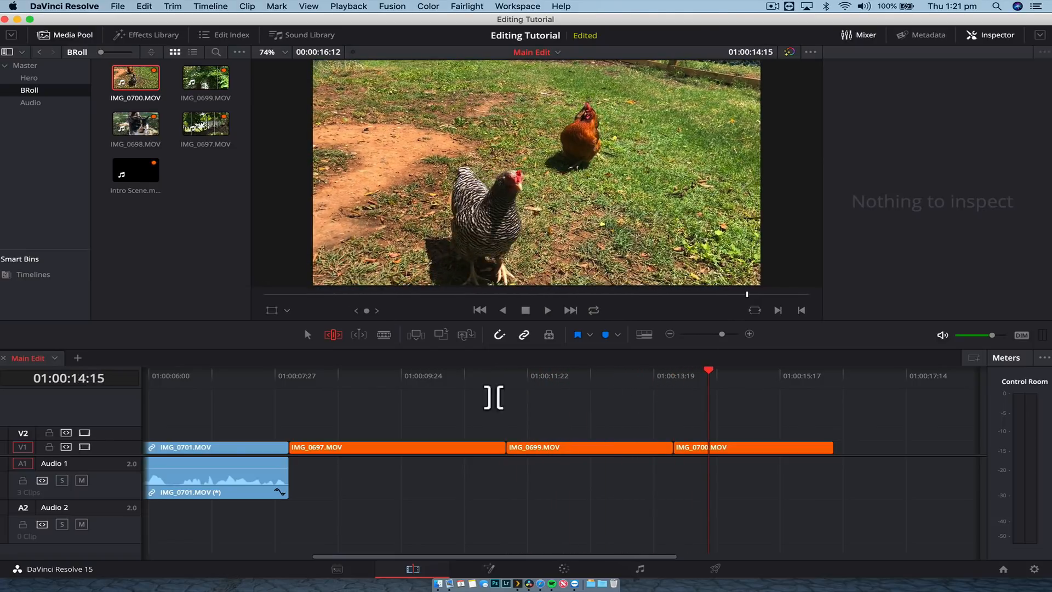
pyautogui.click(430, 379)
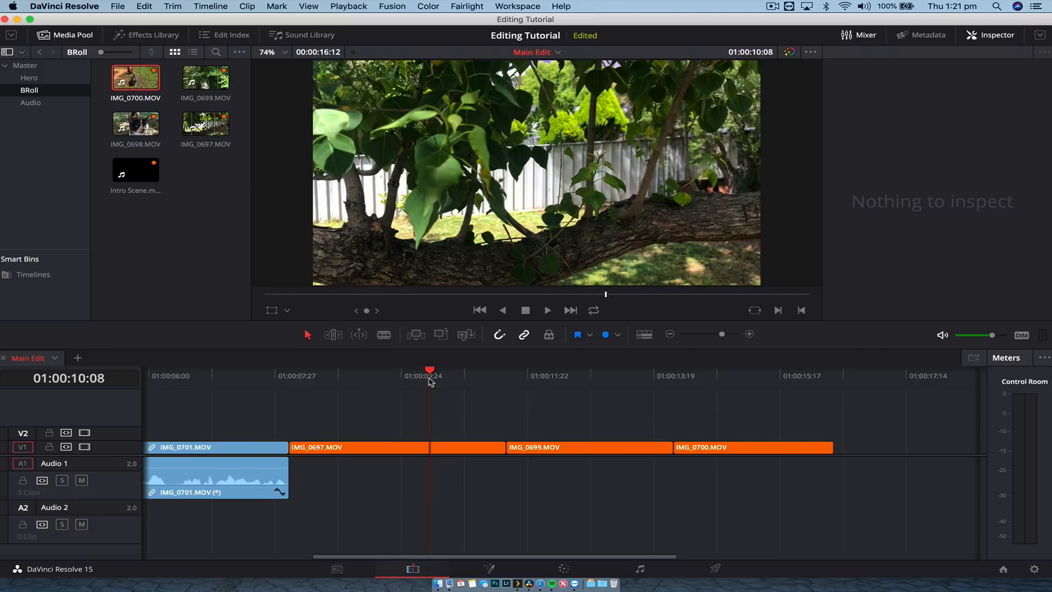
pyautogui.moveTo(430, 382); pyautogui.dragTo(487, 374)
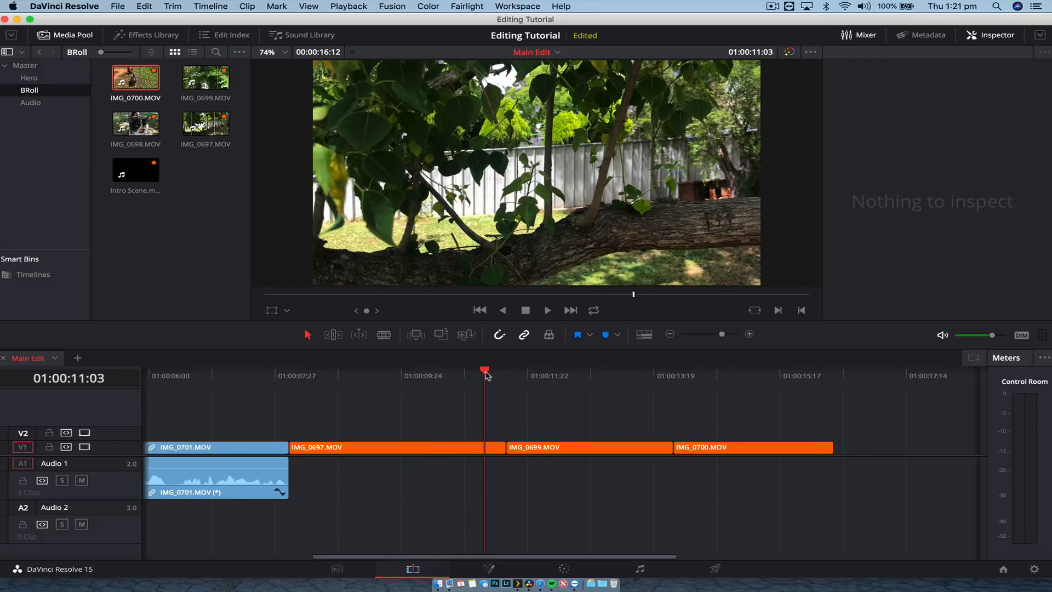
# Inspect the Change Clip Speed options and the Retime Curve of IMG_0697.MOV on V1, closing each again
pyautogui.rightClick(400, 447)
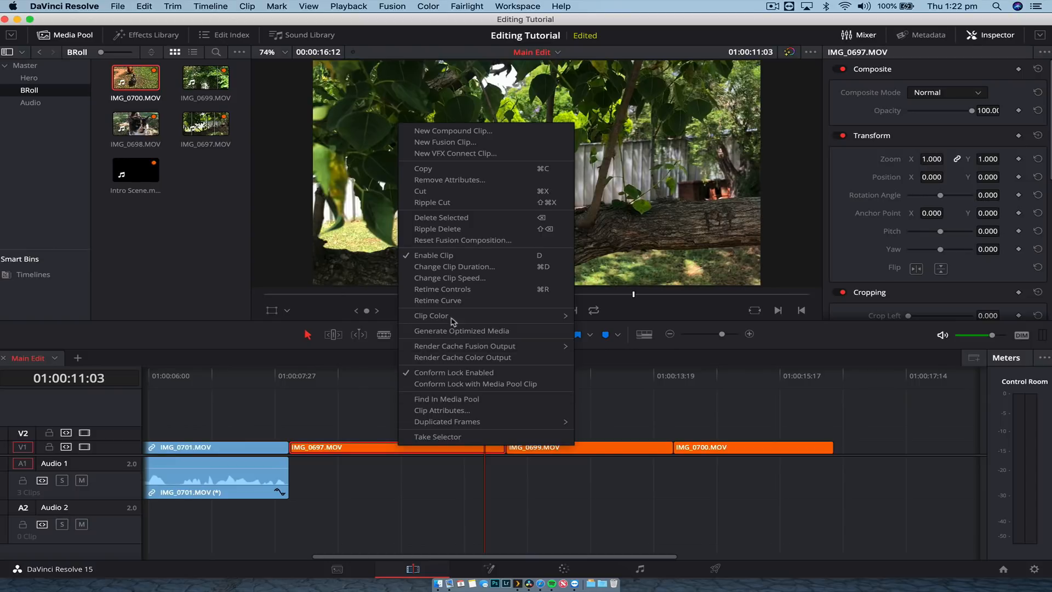
pyautogui.click(493, 278)
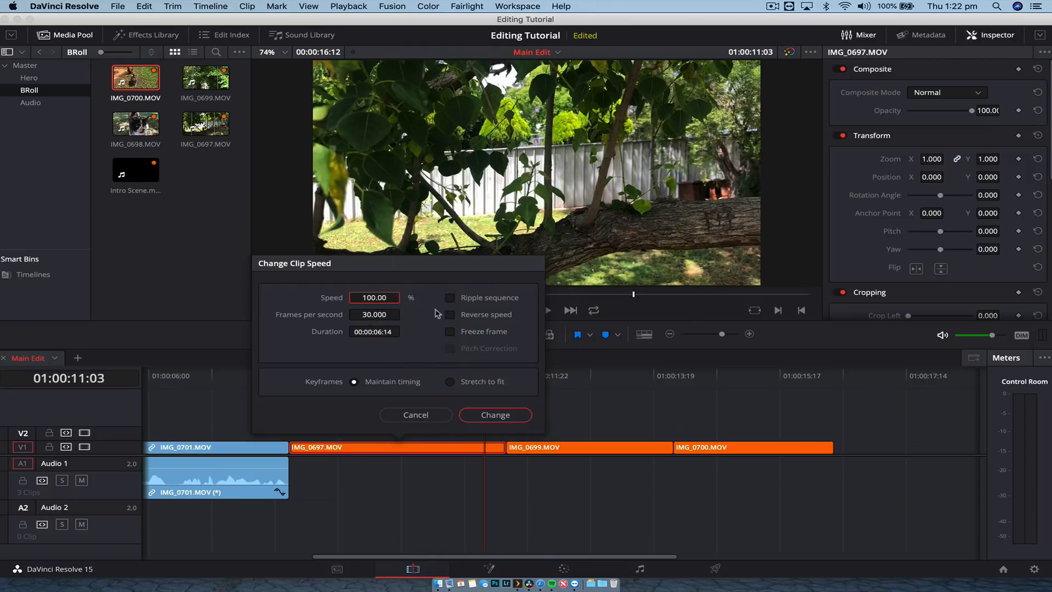
pyautogui.click(428, 414)
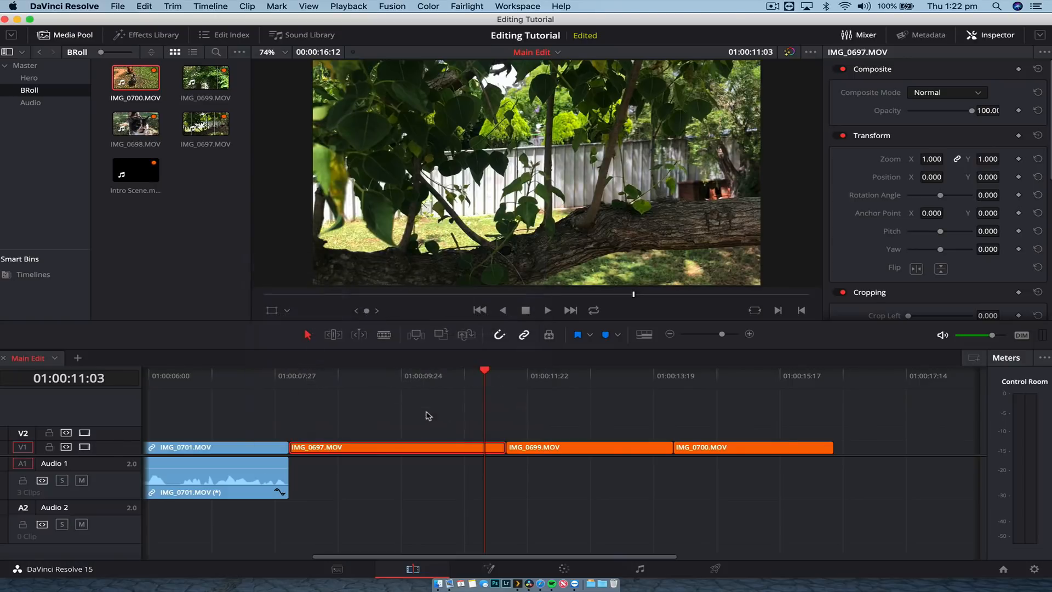
pyautogui.rightClick(414, 450)
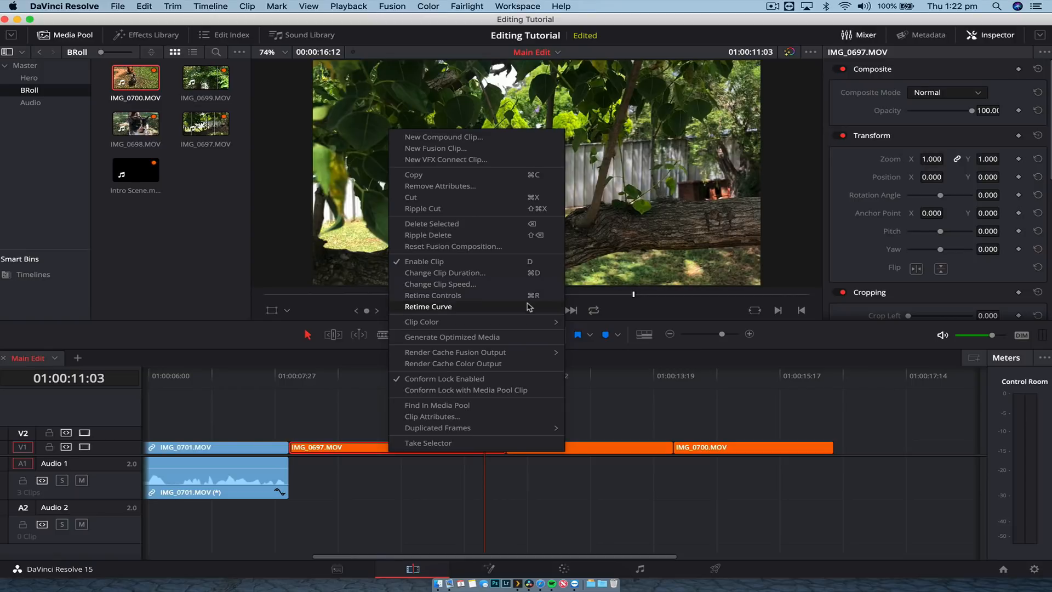
pyautogui.click(529, 307)
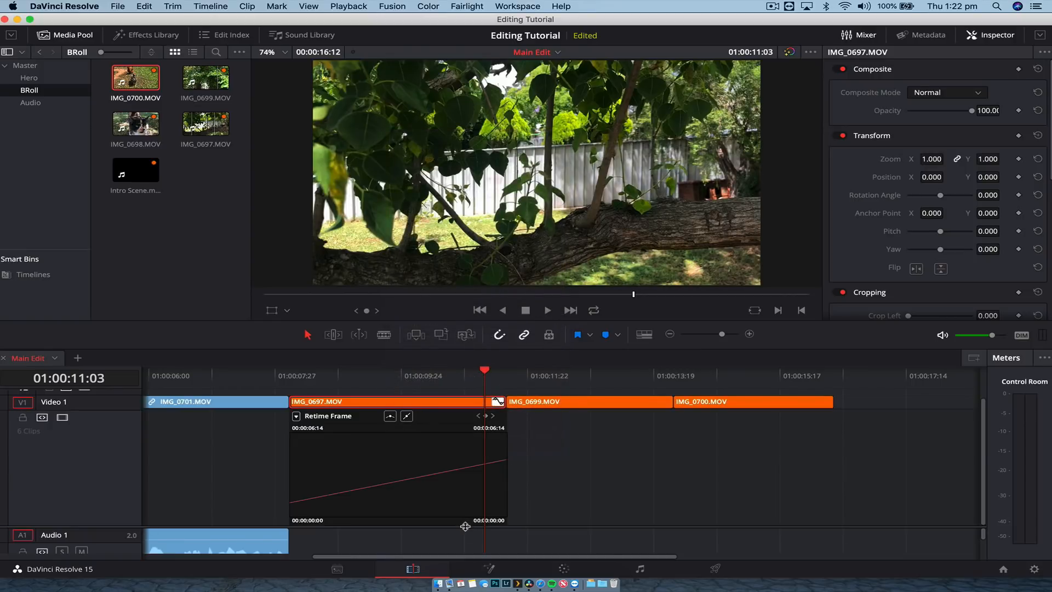
pyautogui.click(497, 403)
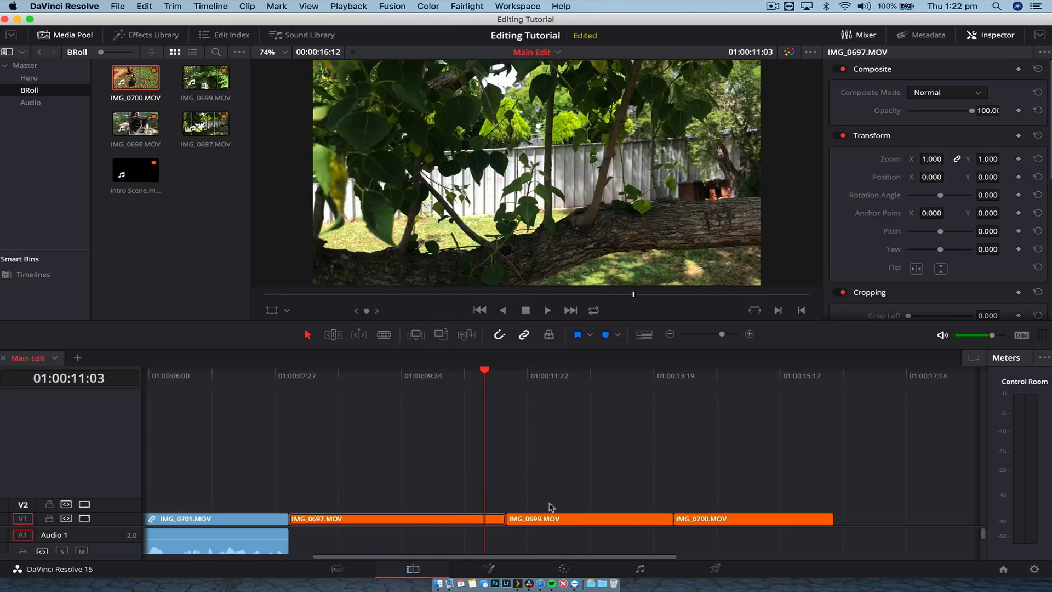
pyautogui.scroll(-3, 500, 526)
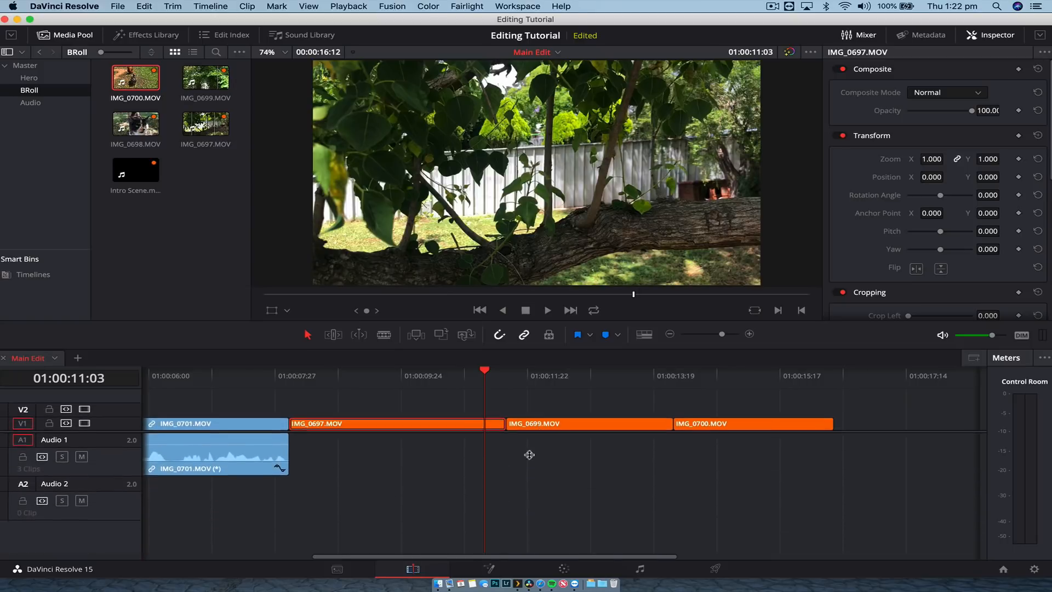
pyautogui.moveTo(535, 449); pyautogui.dragTo(535, 453)
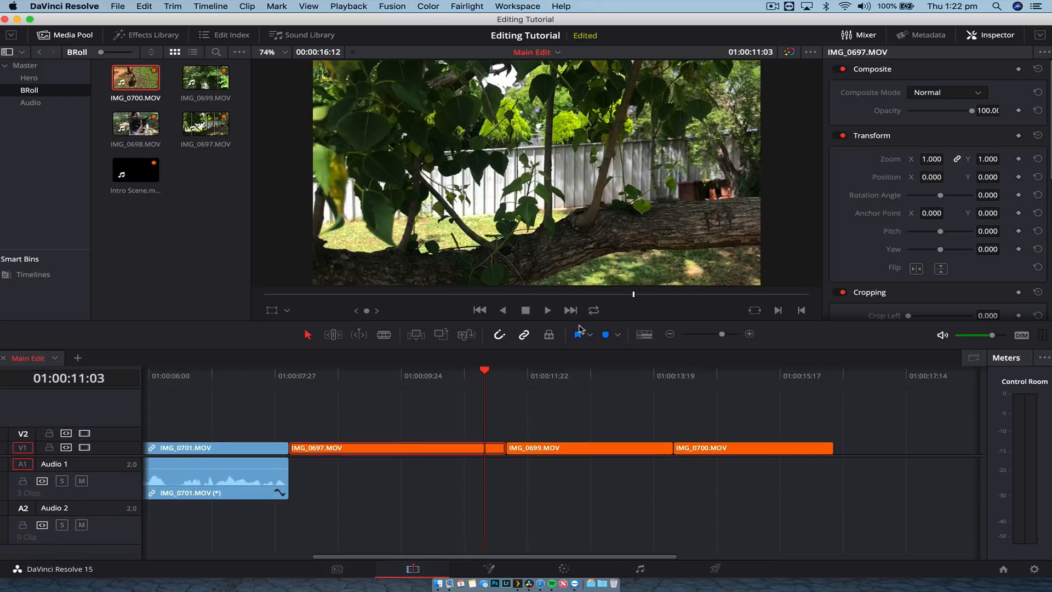
# Make the timeline area slightly taller and show the Retime Controls on IMG_0697.MOV
pyautogui.moveTo(581, 321); pyautogui.dragTo(581, 304)
pyautogui.click(390, 460)
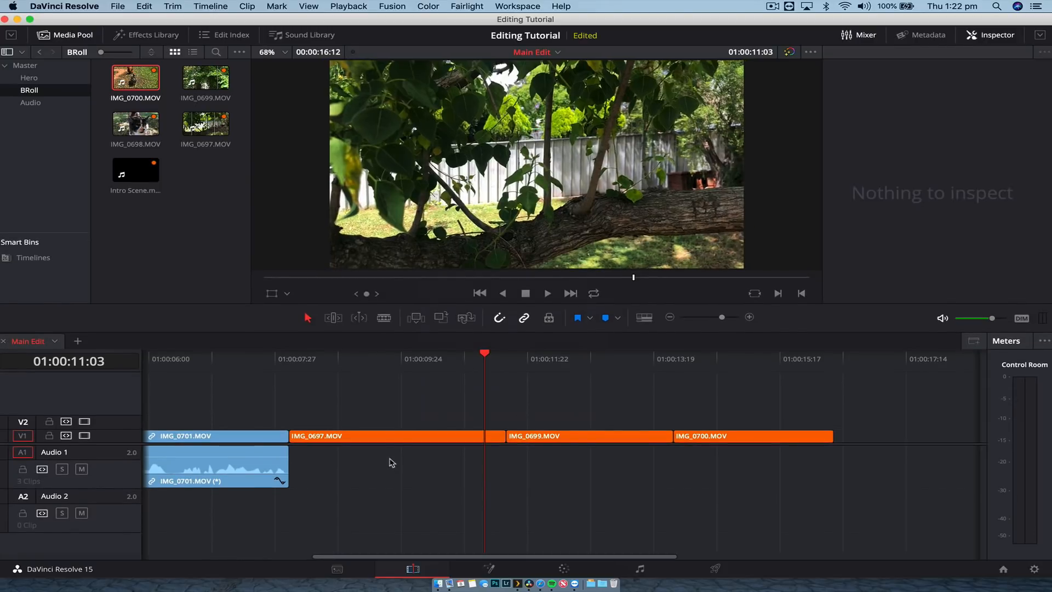
pyautogui.click(385, 434)
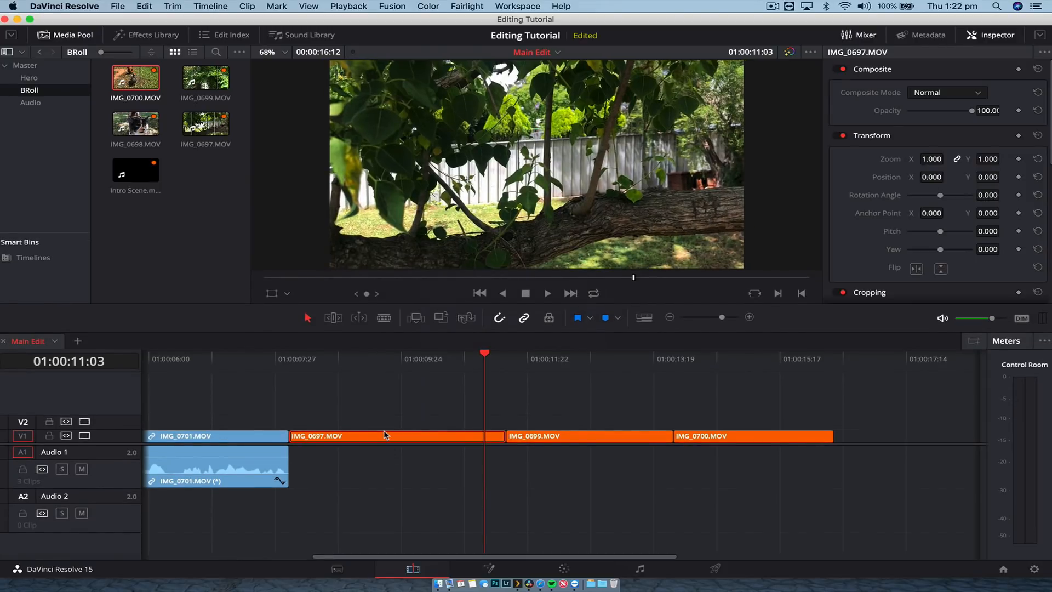
pyautogui.rightClick(385, 435)
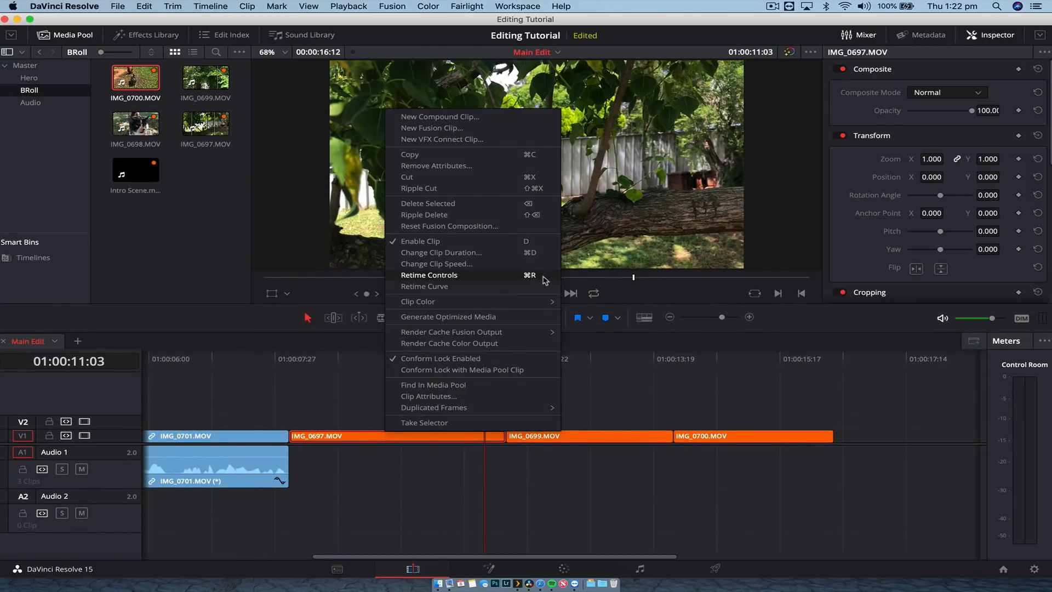
pyautogui.click(376, 436)
pyautogui.press('super+r')
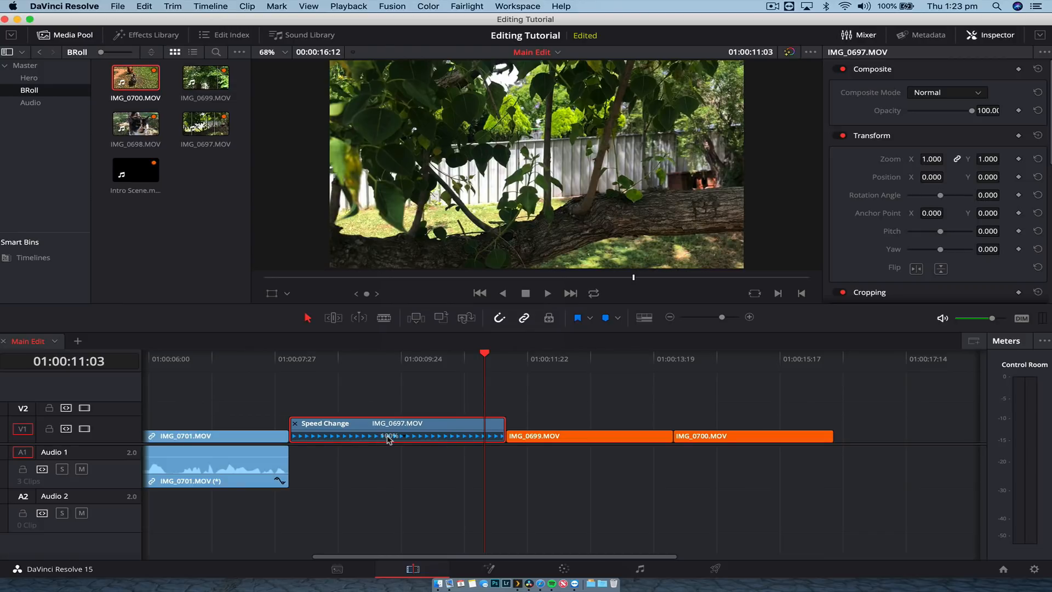
# Add a speed point to IMG_0697.MOV at 01:00:09:28
pyautogui.moveTo(277, 358); pyautogui.dragTo(449, 362)
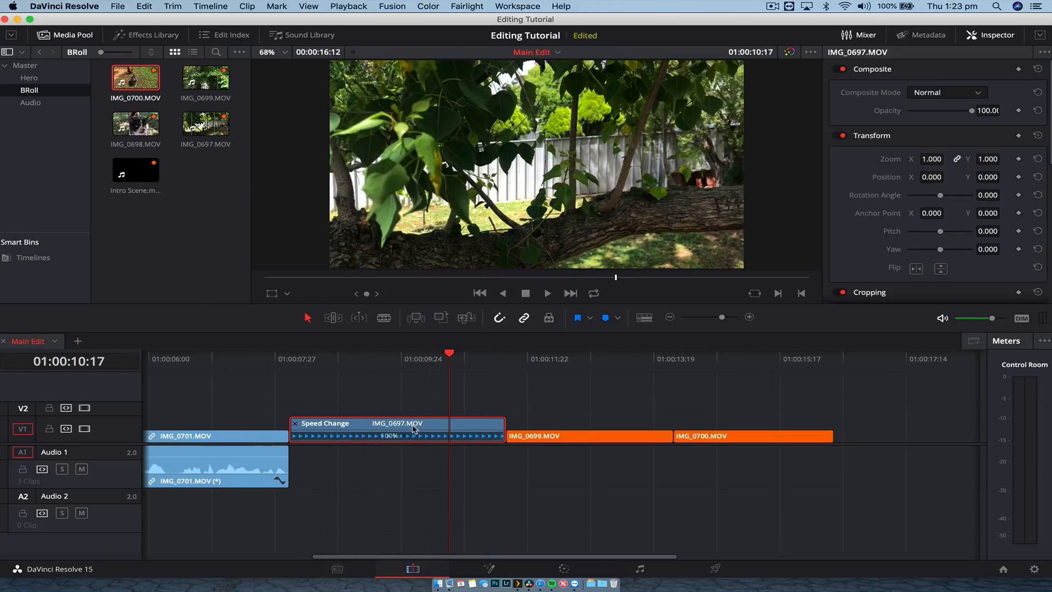
pyautogui.press('super+equal')
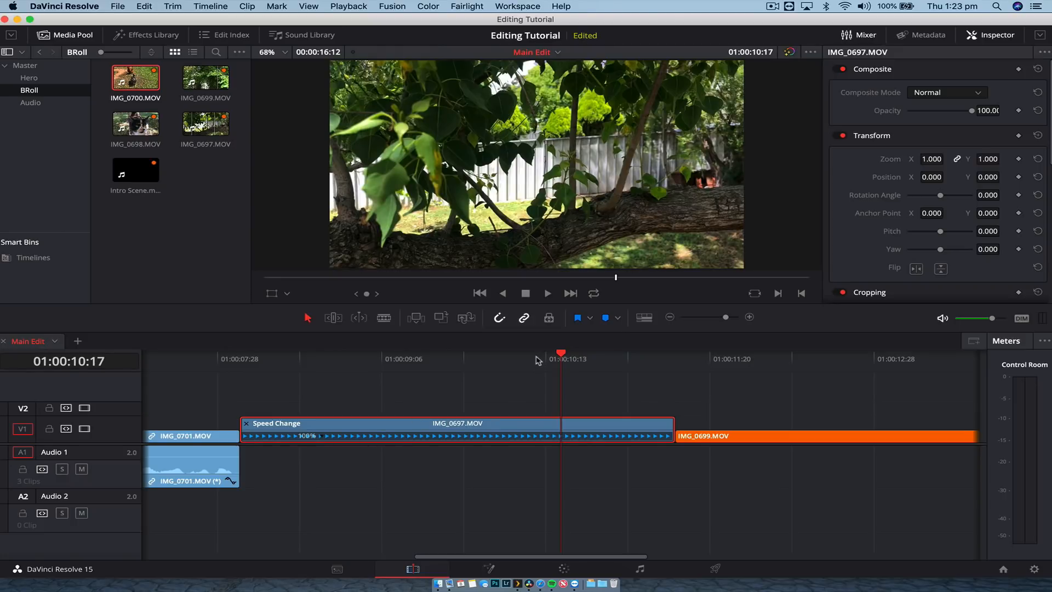
pyautogui.moveTo(537, 360); pyautogui.dragTo(469, 360)
pyautogui.click(321, 437)
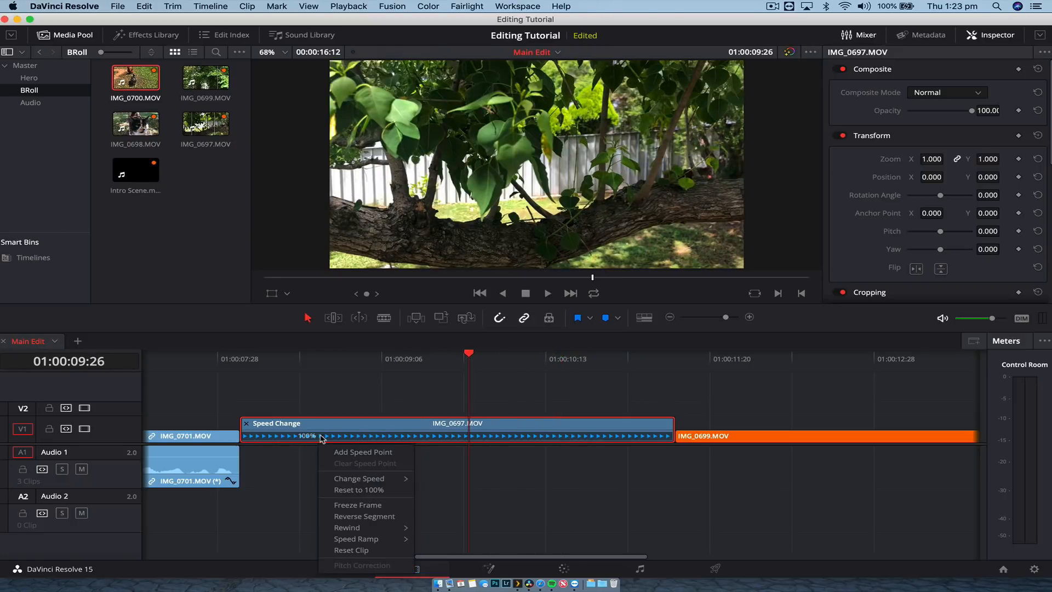
pyautogui.click(340, 398)
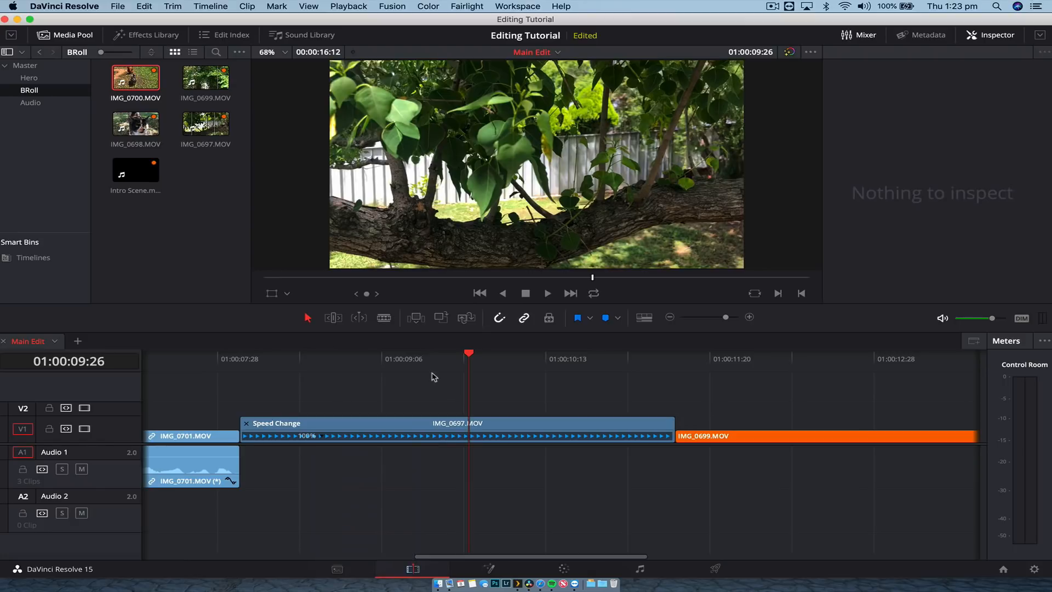
pyautogui.moveTo(423, 359); pyautogui.dragTo(479, 360)
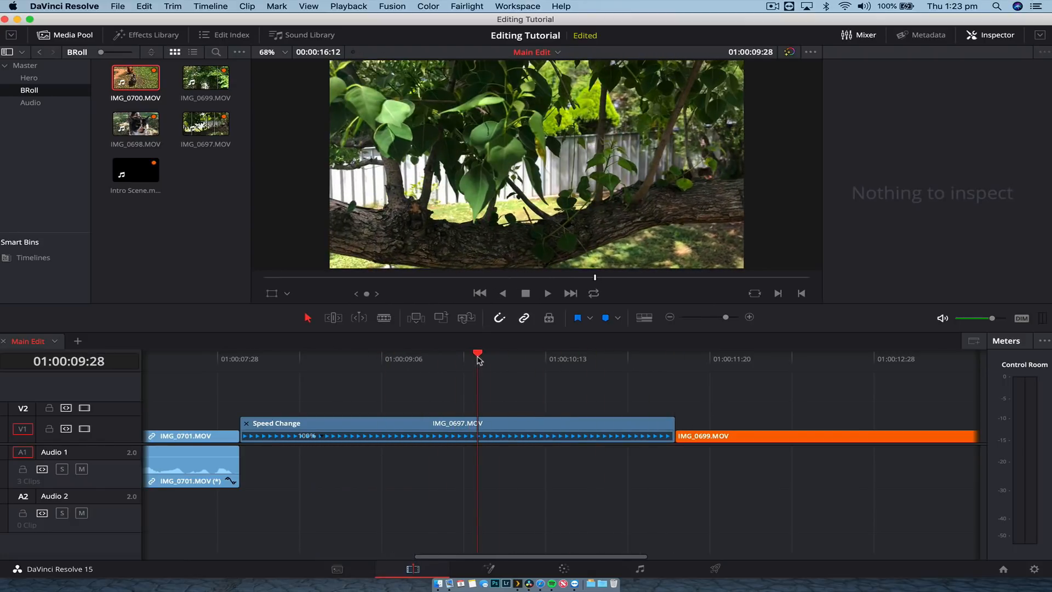
pyautogui.click(322, 439)
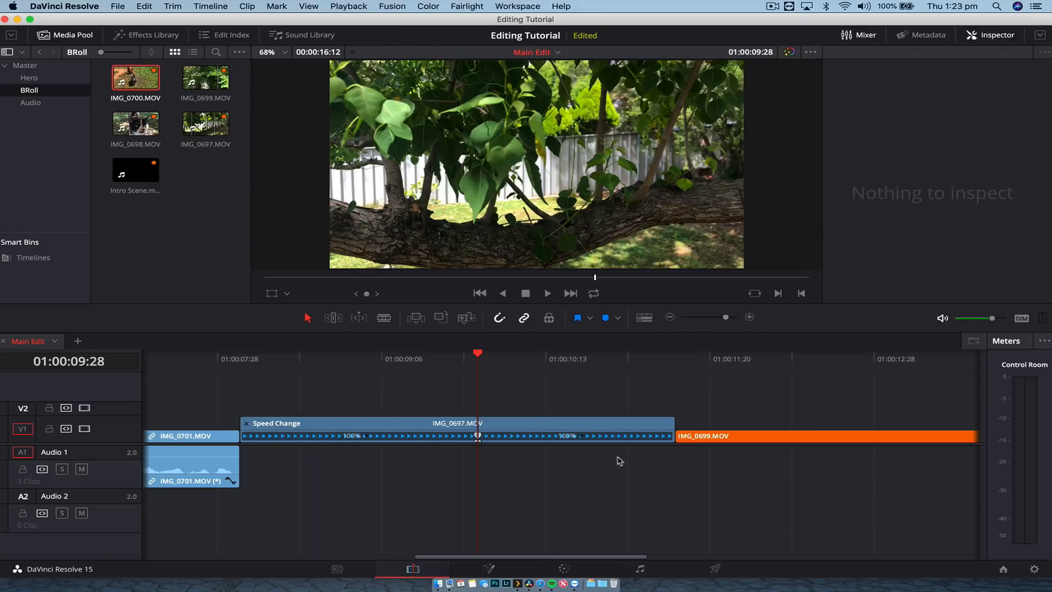
# Change the speed of IMG_0697.MOV's segment after the speed point to 800%
pyautogui.click(578, 438)
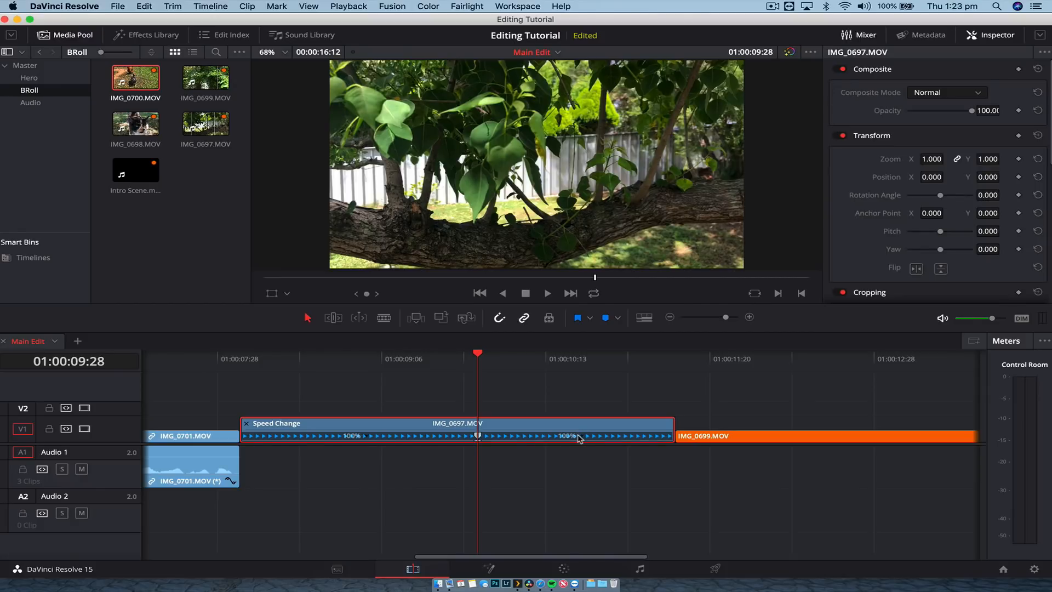
pyautogui.rightClick(581, 440)
pyautogui.click(561, 461)
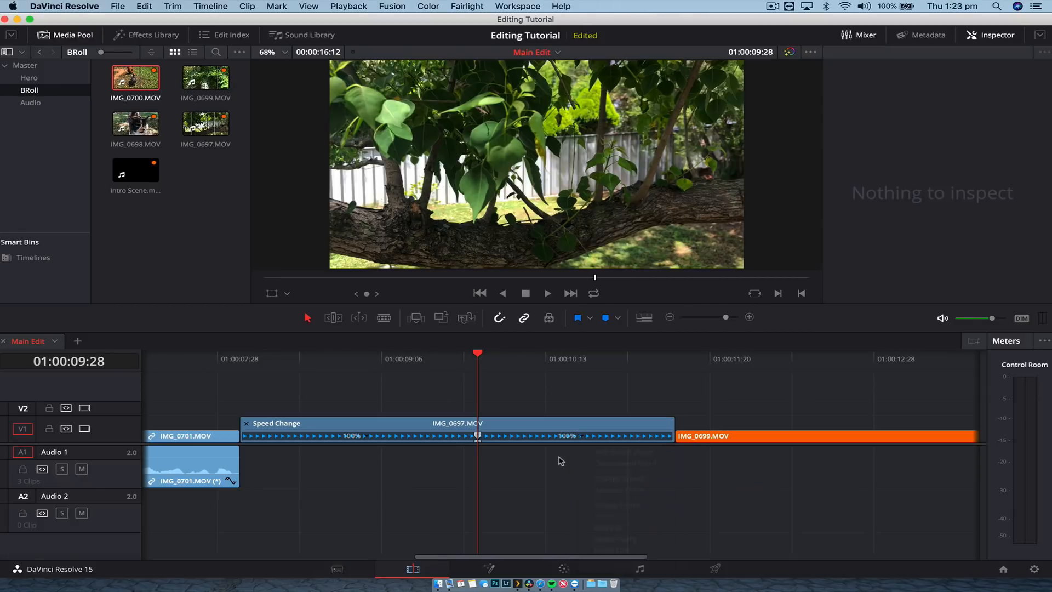
pyautogui.rightClick(586, 441)
pyautogui.moveTo(622, 483)
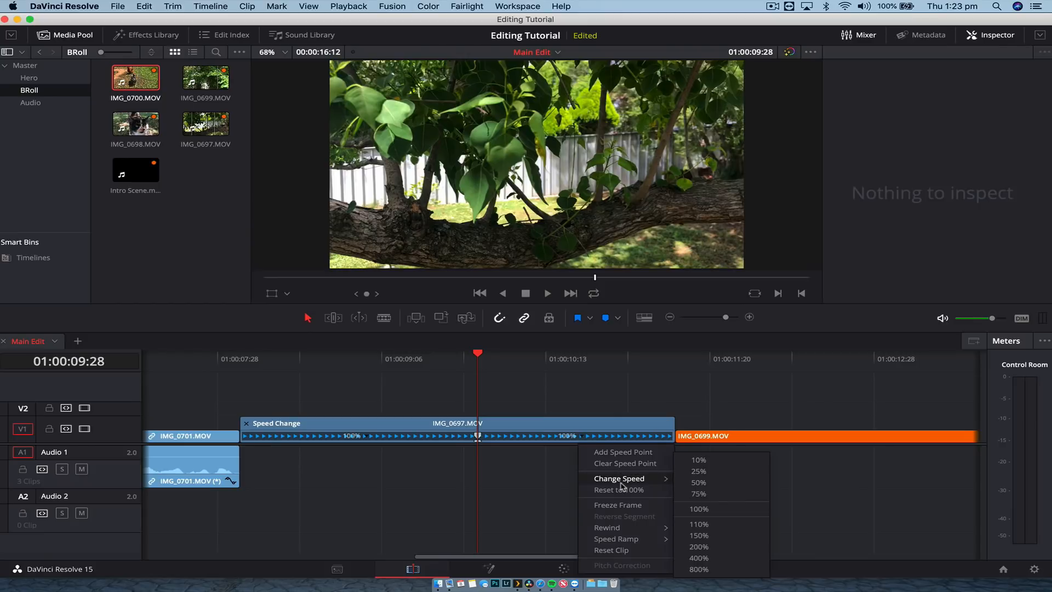
pyautogui.click(723, 568)
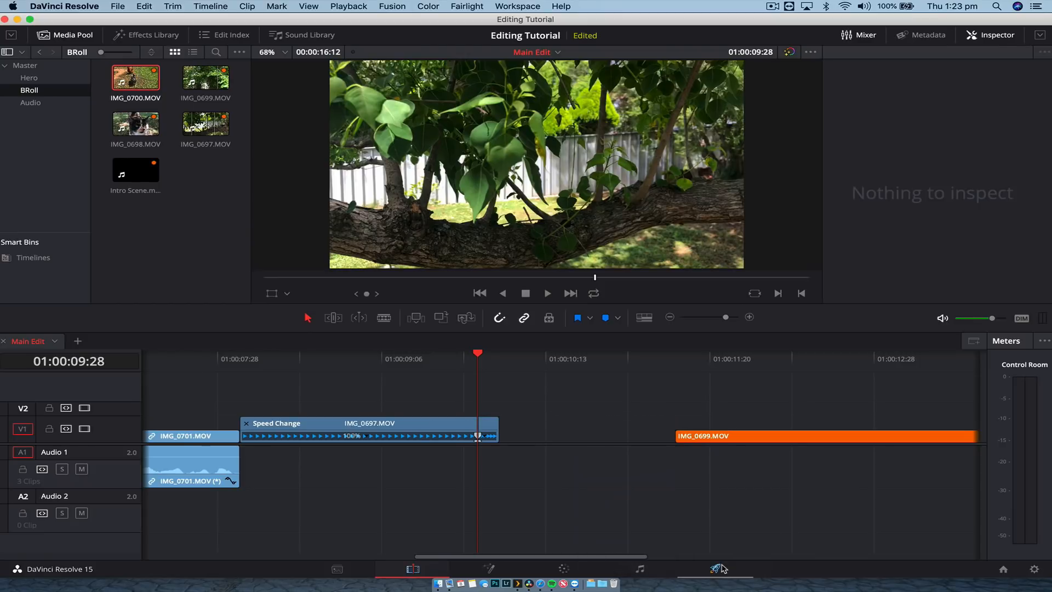
# Play IMG_0697.MOV from near its start, and replay its end, to review the speed change
pyautogui.click(236, 361)
pyautogui.press('space')
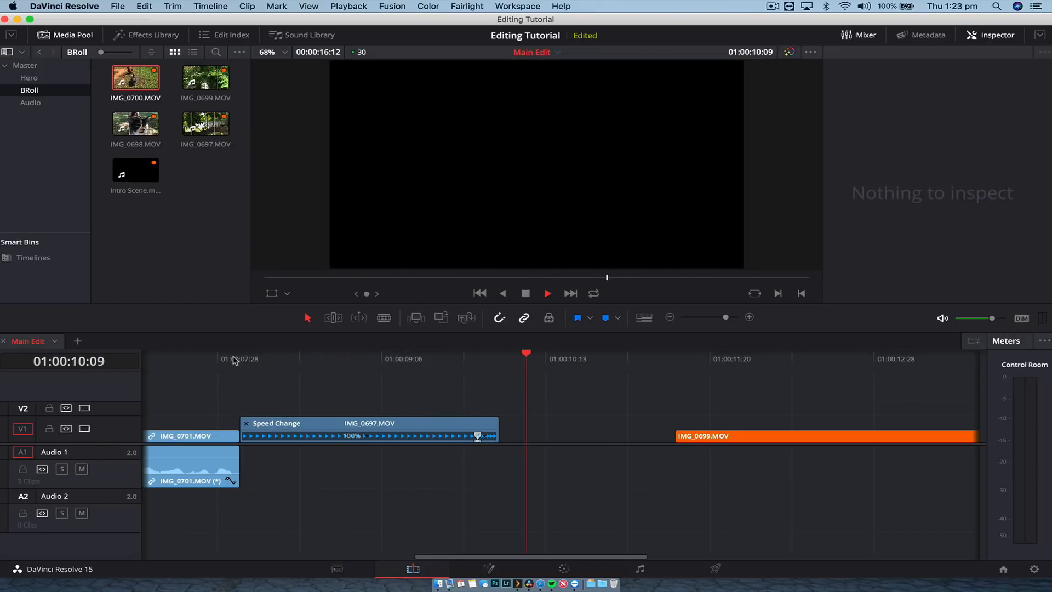
pyautogui.press('space')
pyautogui.moveTo(481, 369)
pyautogui.mouseDown()
pyautogui.moveTo(459, 366)
pyautogui.moveTo(495, 366)
pyautogui.moveTo(470, 360)
pyautogui.mouseUp()
pyautogui.press('space')
pyautogui.press('space')
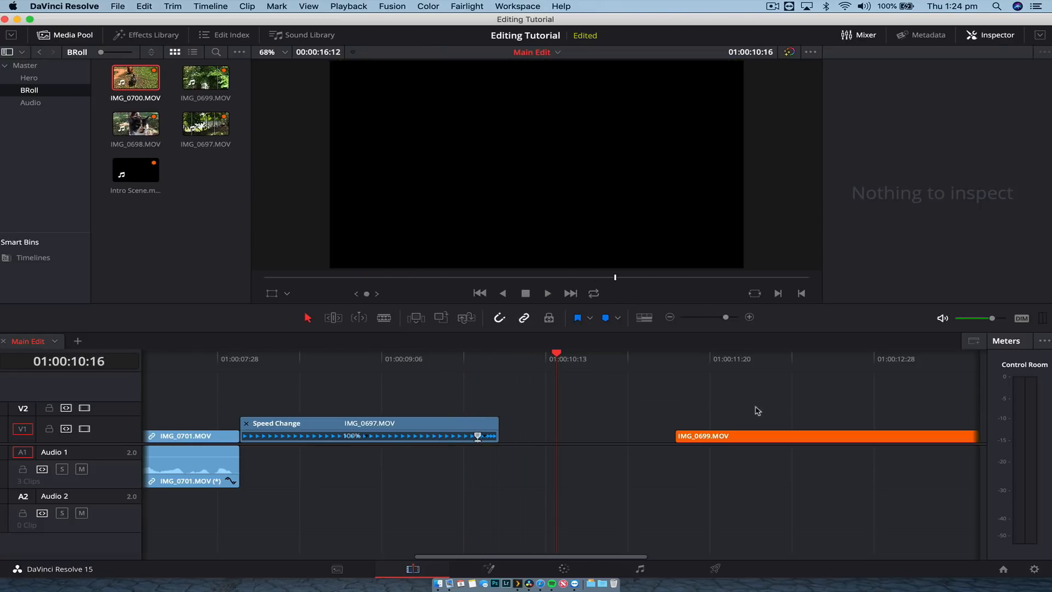
# Move IMG_0699.MOV on V1 up against the end of IMG_0697.MOV and show its Retime Controls
pyautogui.moveTo(786, 437); pyautogui.dragTo(606, 436)
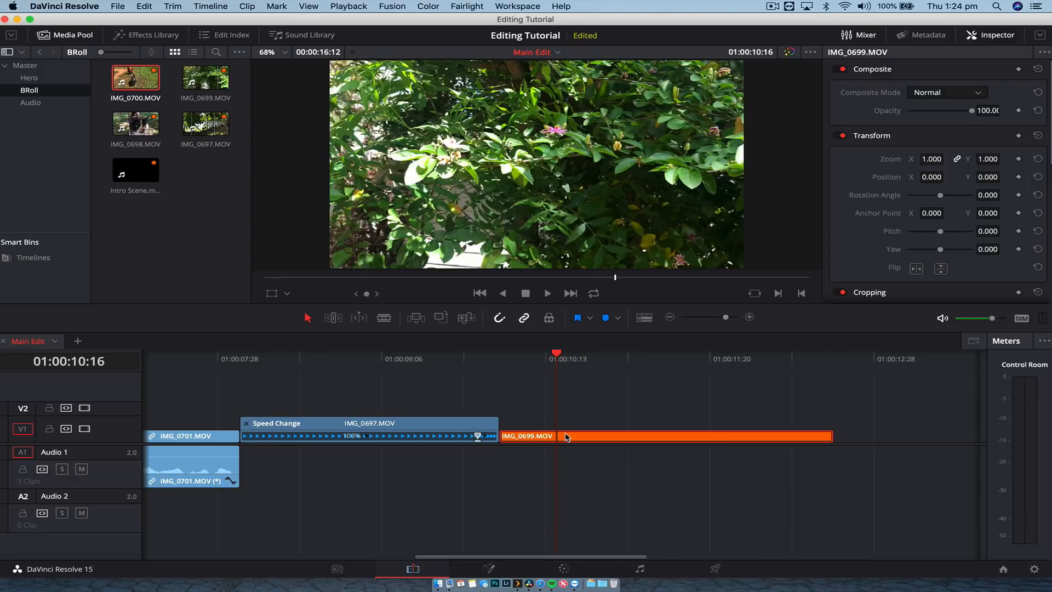
pyautogui.press('super+r')
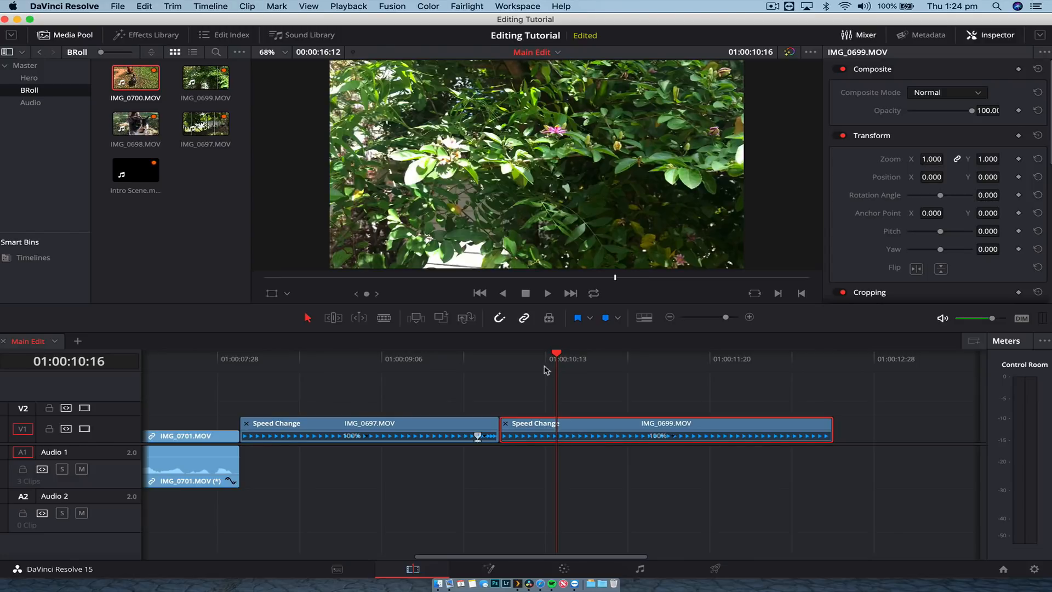
# Add a speed point at 01:00:11:11 in the IMG_0699 clip, set the segment before it to 800%, and play back the transition
pyautogui.moveTo(548, 359); pyautogui.dragTo(667, 359)
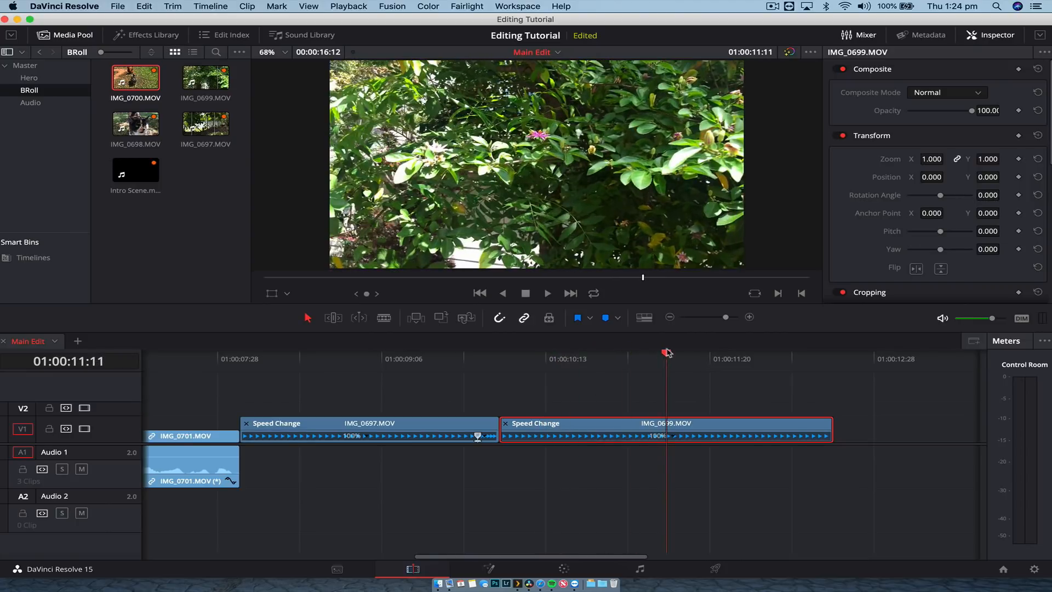
pyautogui.click(673, 437)
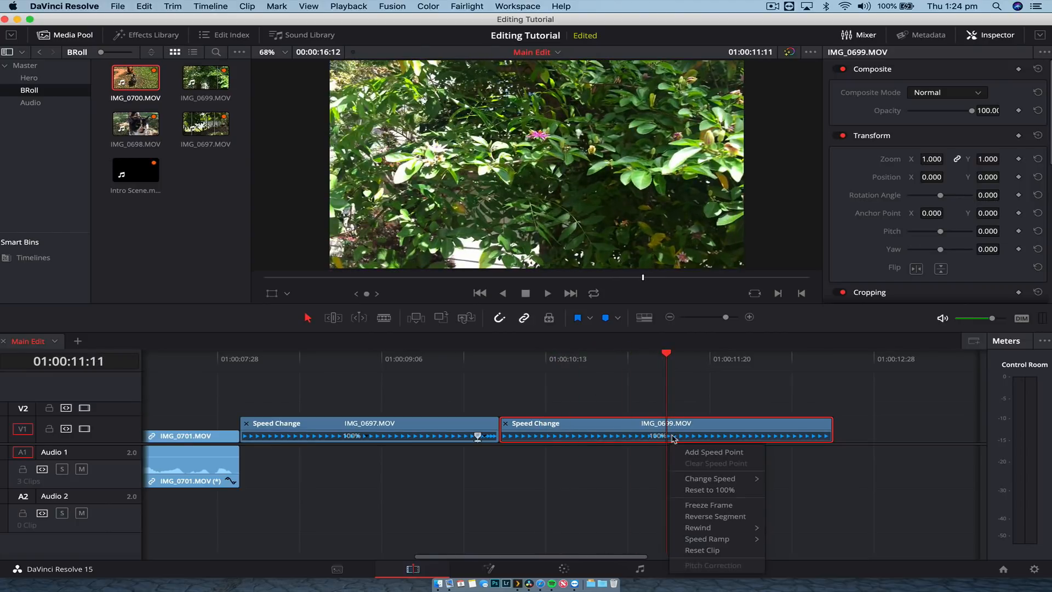
pyautogui.click(705, 452)
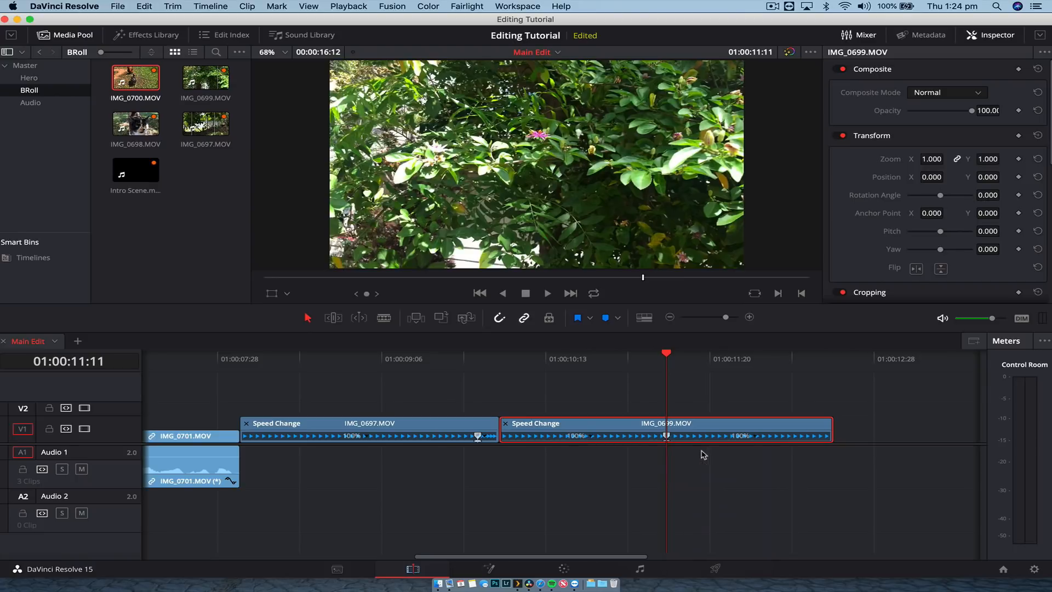
pyautogui.click(589, 438)
pyautogui.moveTo(677, 479)
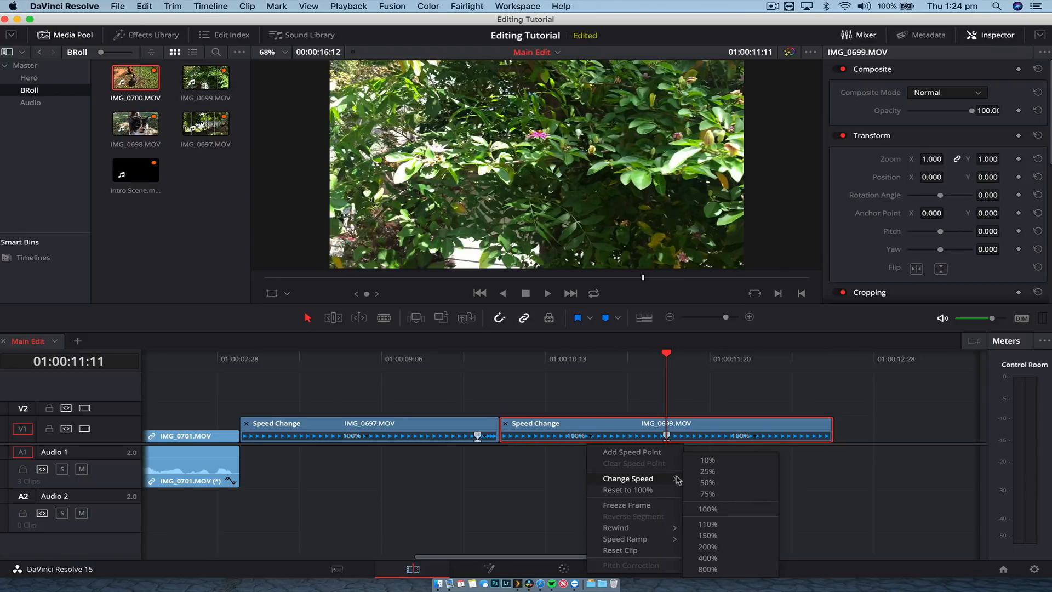
pyautogui.click(706, 557)
pyautogui.click(443, 362)
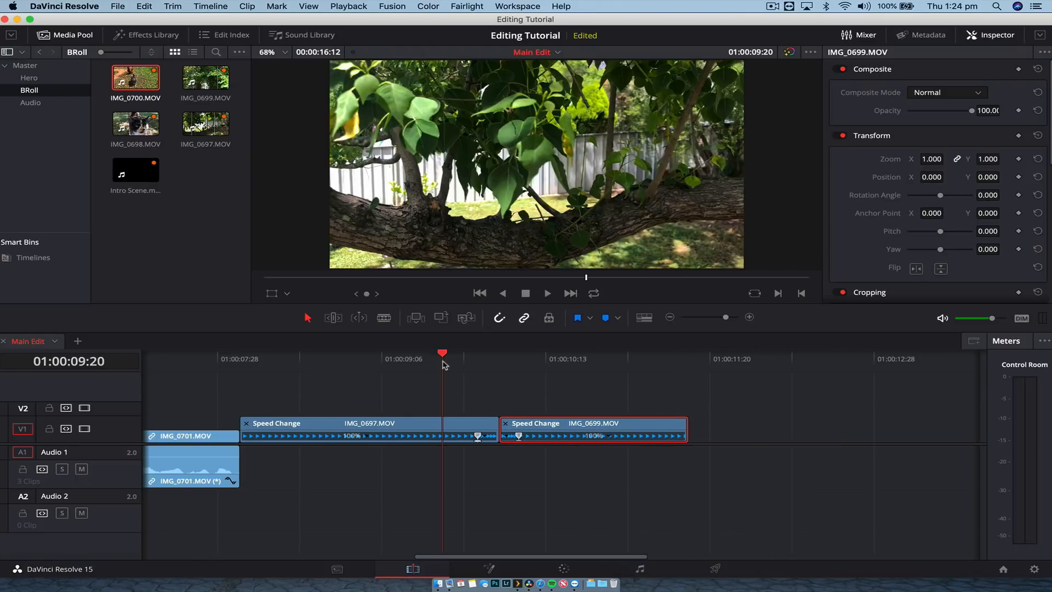
pyautogui.press('space')
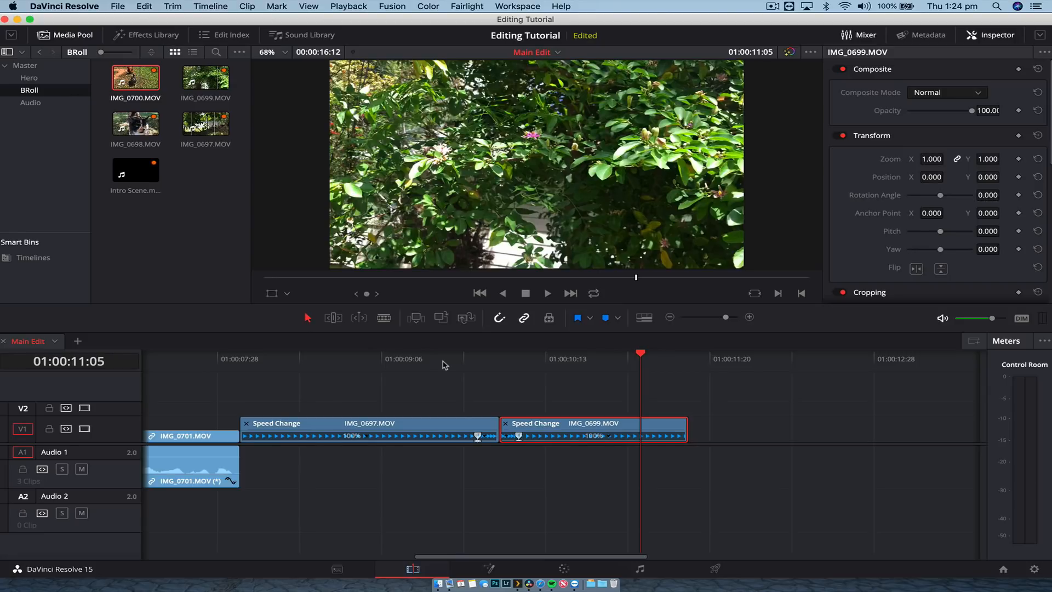
# Show the retime curve of the IMG_0697 clip with Retime Speed enabled and Retime Frame disabled
pyautogui.click(404, 421)
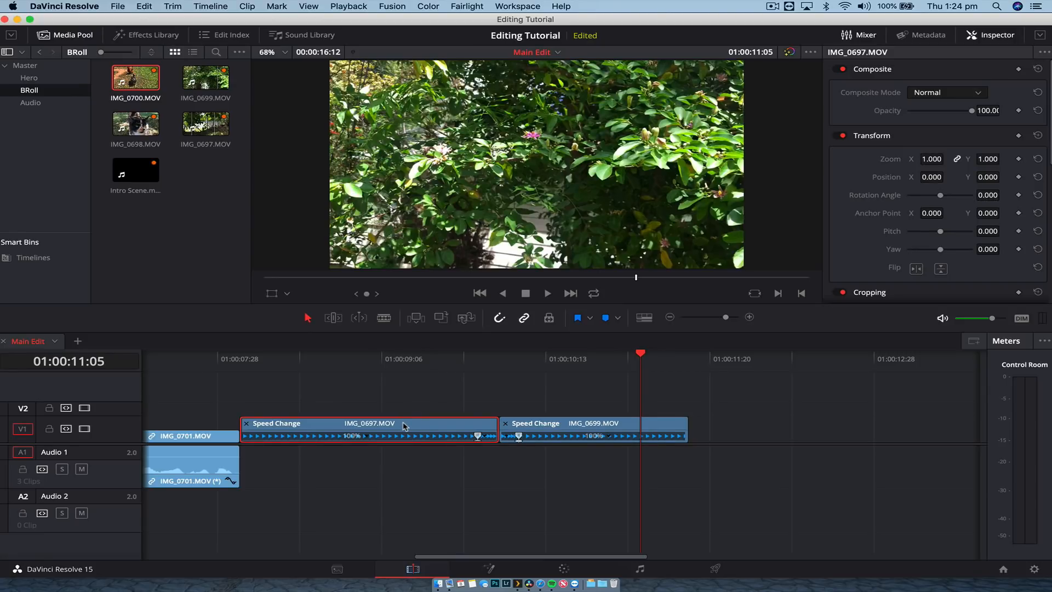
pyautogui.rightClick(404, 426)
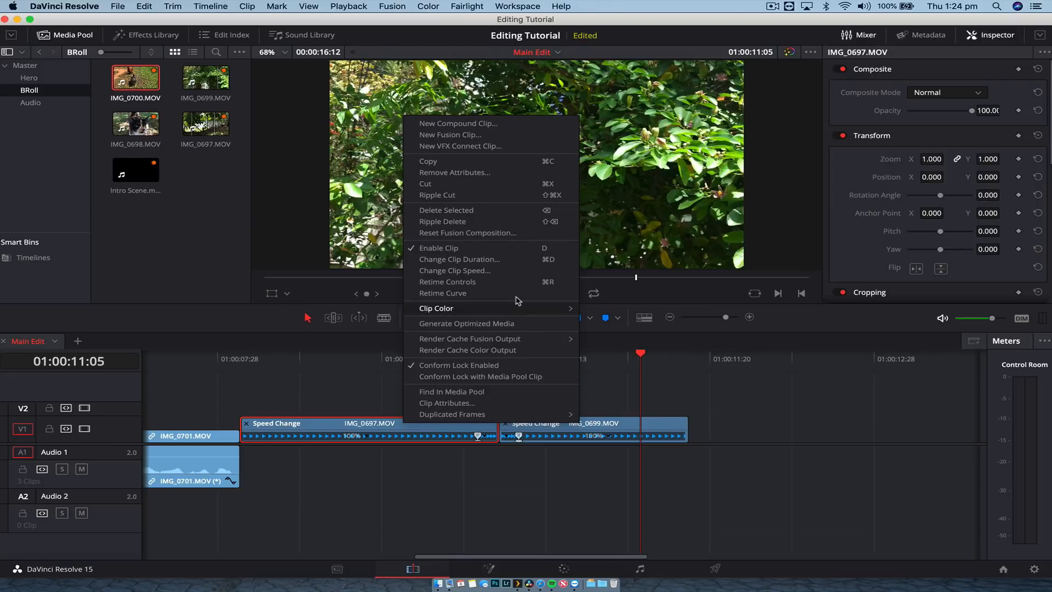
pyautogui.click(443, 293)
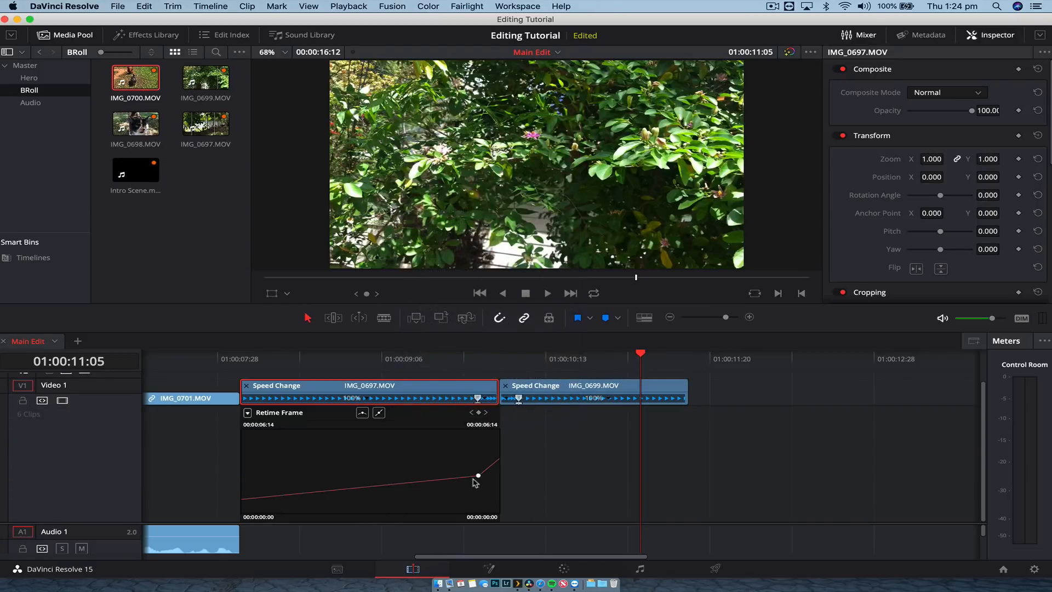
pyautogui.click(247, 413)
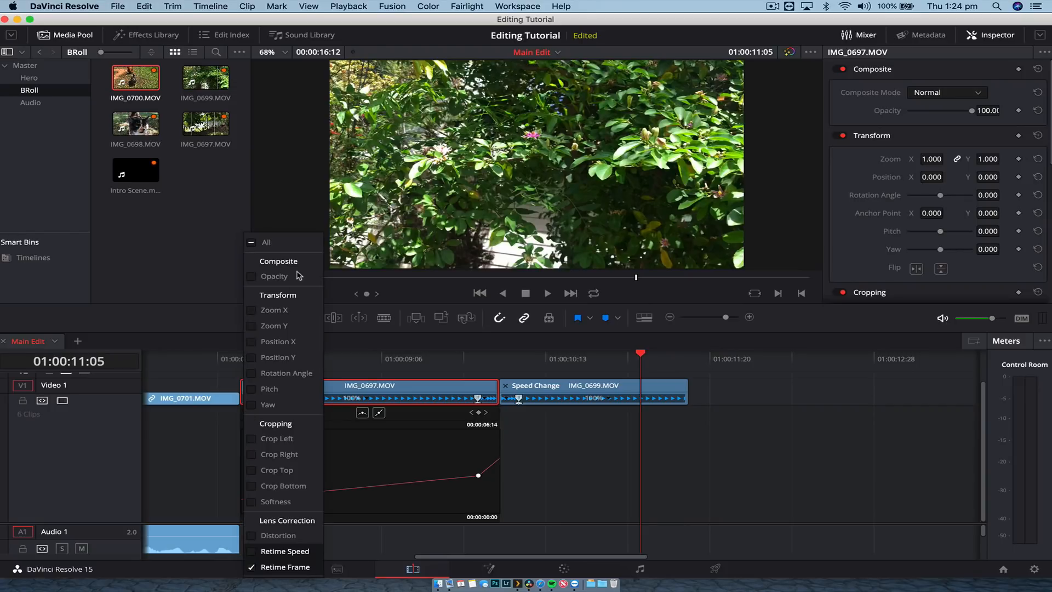
pyautogui.click(251, 551)
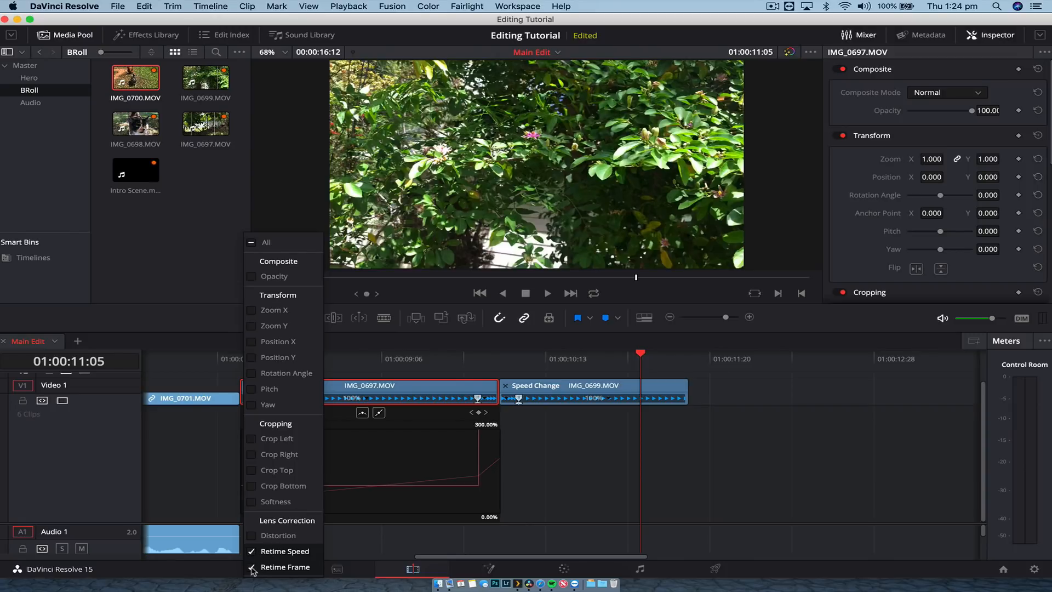
pyautogui.click(252, 568)
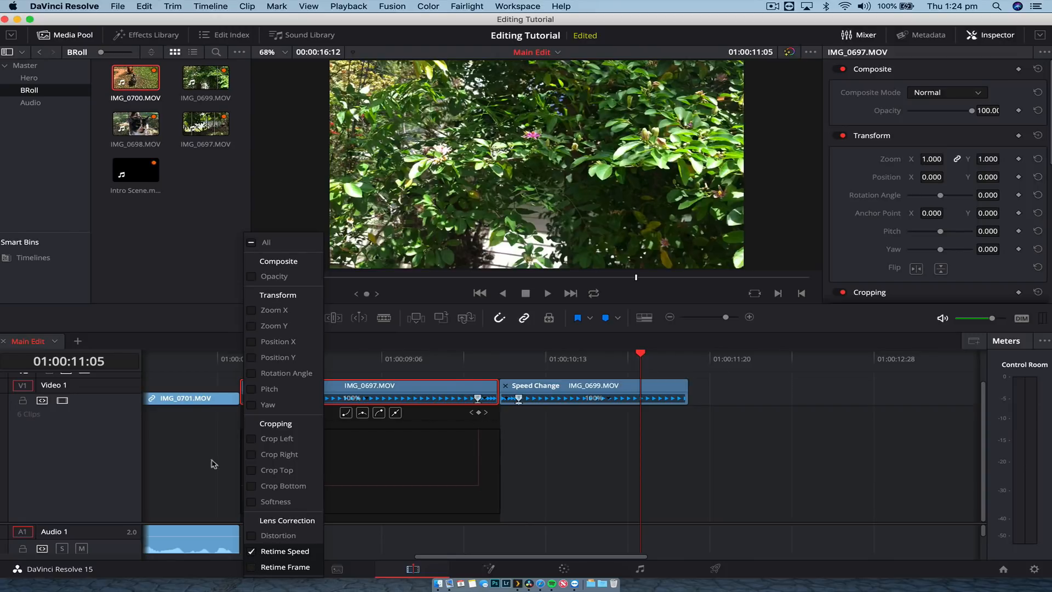
pyautogui.click(207, 484)
# Smooth the IMG_0697 clip's speed point into a curve, lengthen its ease handles, and play back the ramp
pyautogui.hscroll(2, 422, 448)
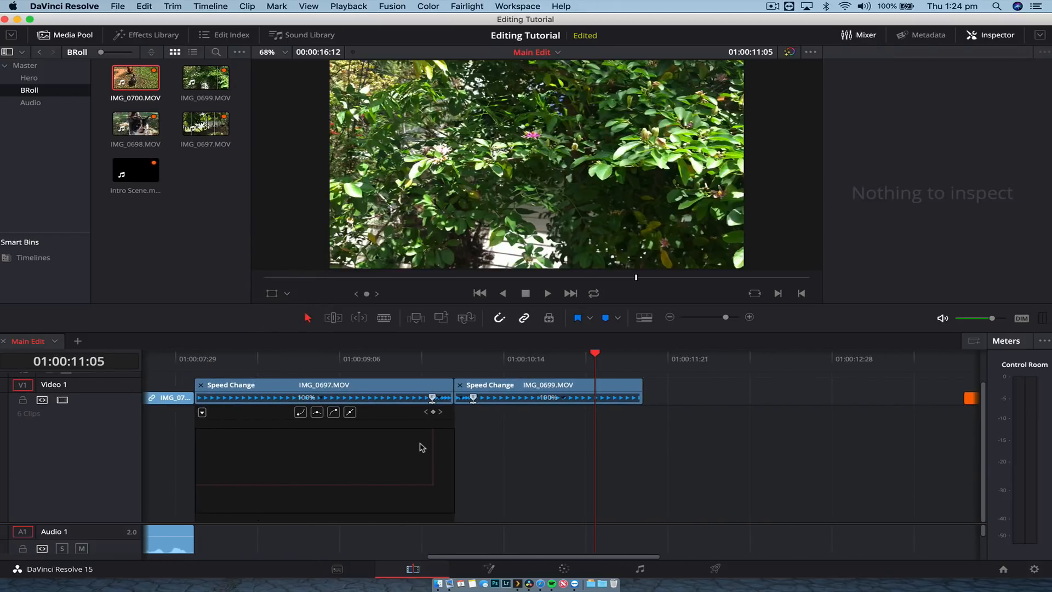
pyautogui.moveTo(386, 488)
pyautogui.moveTo(386, 488); pyautogui.dragTo(361, 489)
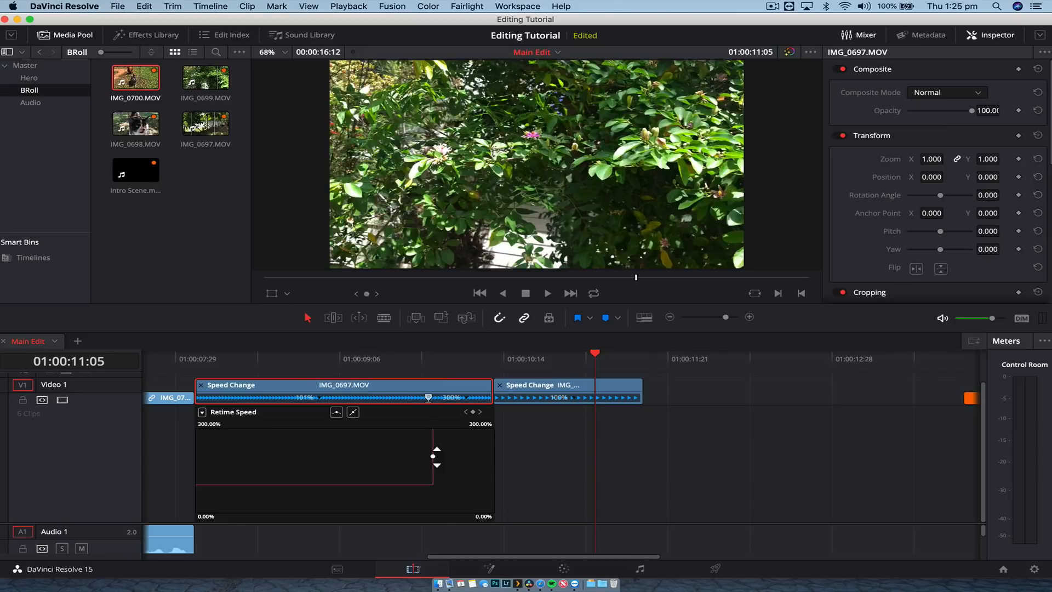
pyautogui.click(433, 457)
pyautogui.click(414, 461)
pyautogui.click(389, 486)
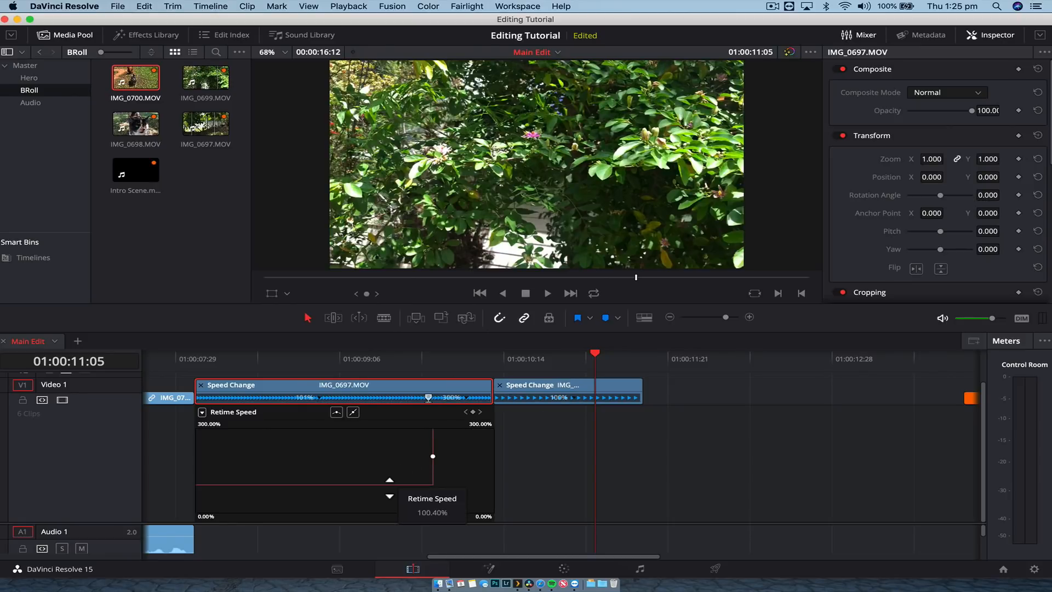
pyautogui.click(432, 456)
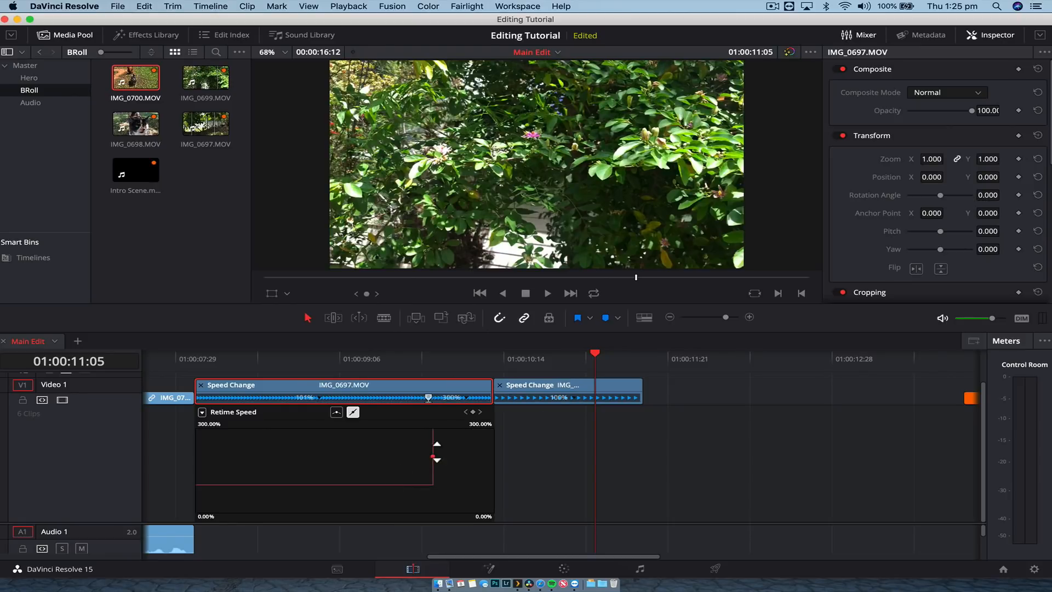
pyautogui.click(337, 412)
pyautogui.moveTo(393, 456)
pyautogui.mouseDown()
pyautogui.moveTo(355, 456)
pyautogui.moveTo(426, 456)
pyautogui.moveTo(372, 455)
pyautogui.mouseUp()
pyautogui.click(357, 366)
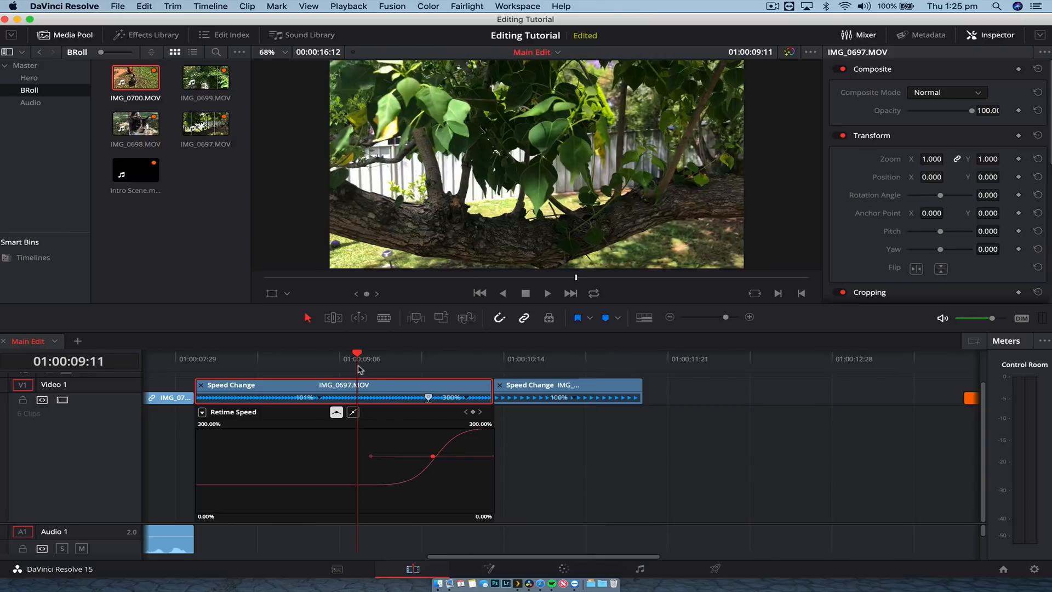
pyautogui.press('space')
pyautogui.press('space')
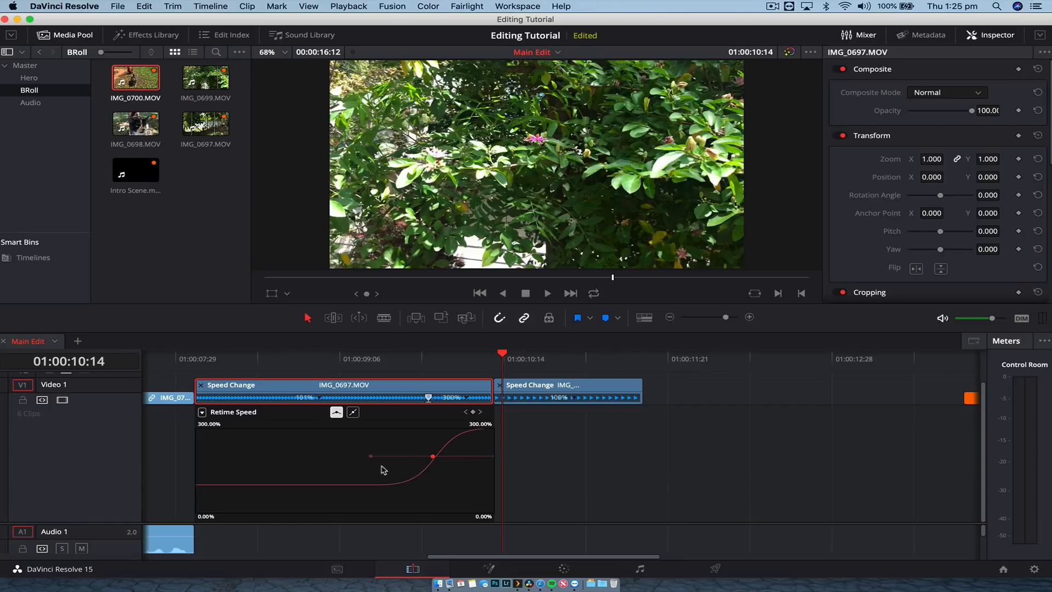
# Shorten the ease handles of the IMG_0697 speed point for a tighter ramp, and hide the clip's retime controls and curve
pyautogui.moveTo(376, 460); pyautogui.dragTo(391, 459)
pyautogui.click(390, 364)
pyautogui.press('space')
pyautogui.press('space')
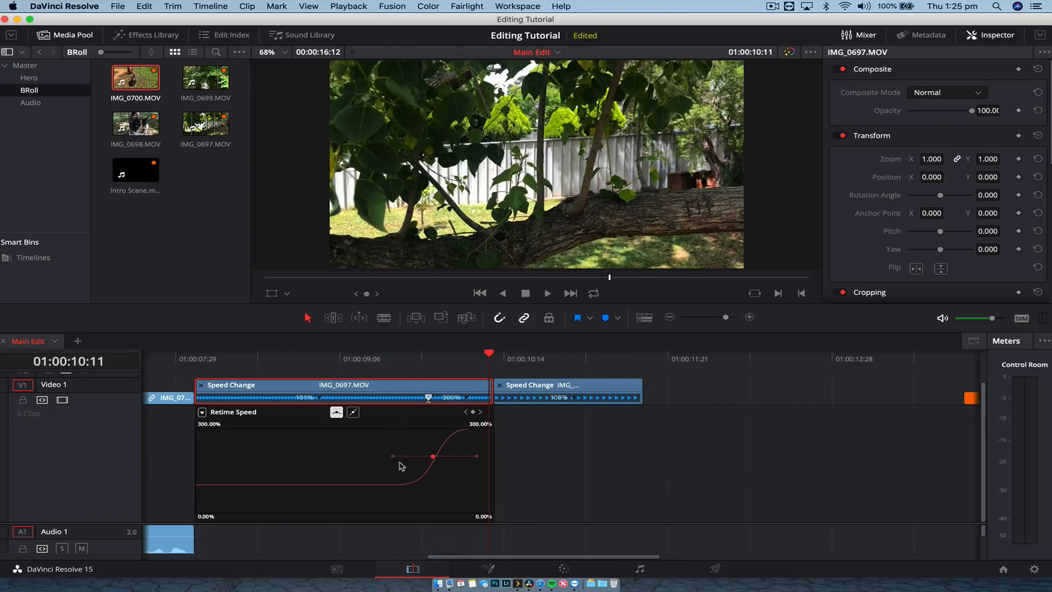
pyautogui.moveTo(400, 459)
pyautogui.mouseDown()
pyautogui.moveTo(423, 458)
pyautogui.moveTo(410, 459)
pyautogui.mouseUp()
pyautogui.click(407, 366)
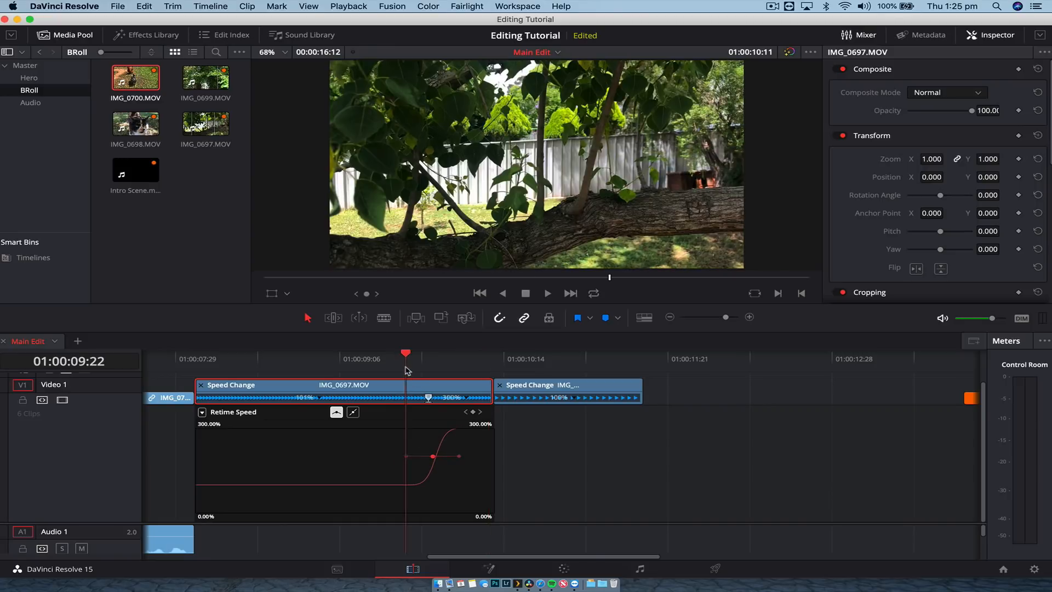
pyautogui.press('space')
pyautogui.press('space')
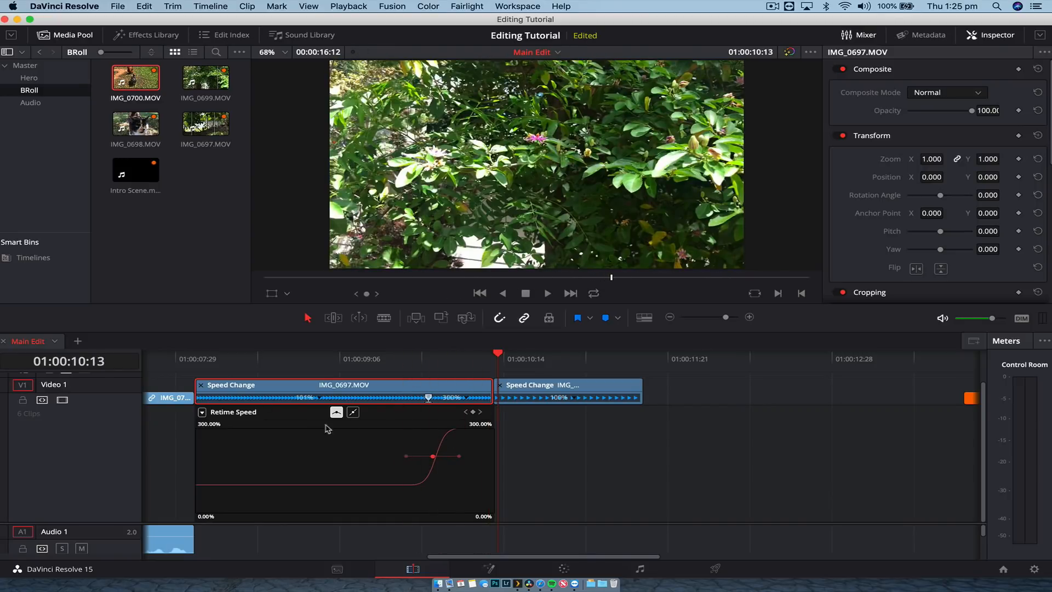
pyautogui.press('super+r')
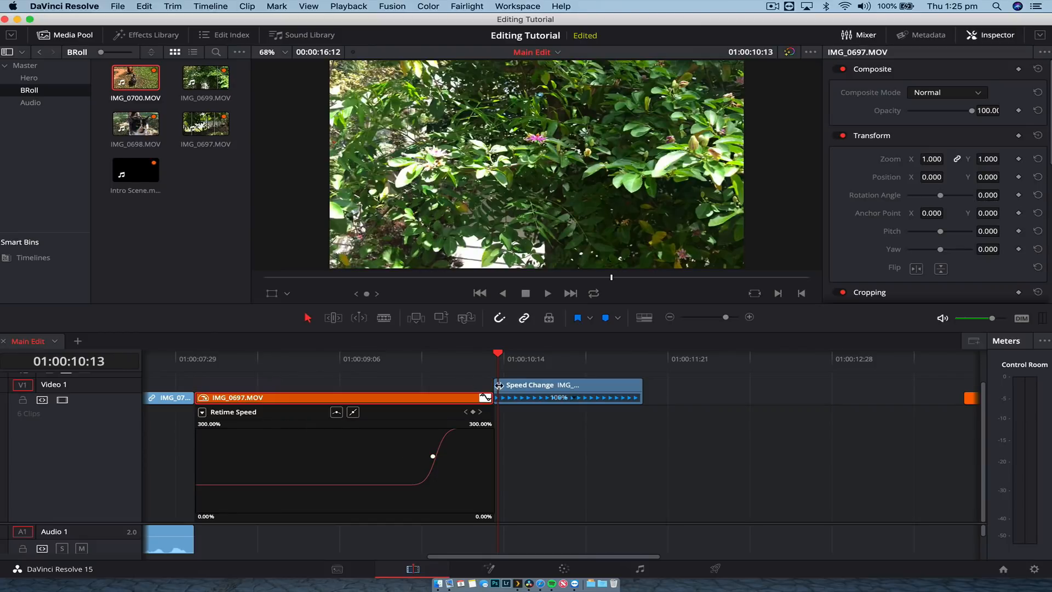
pyautogui.click(485, 397)
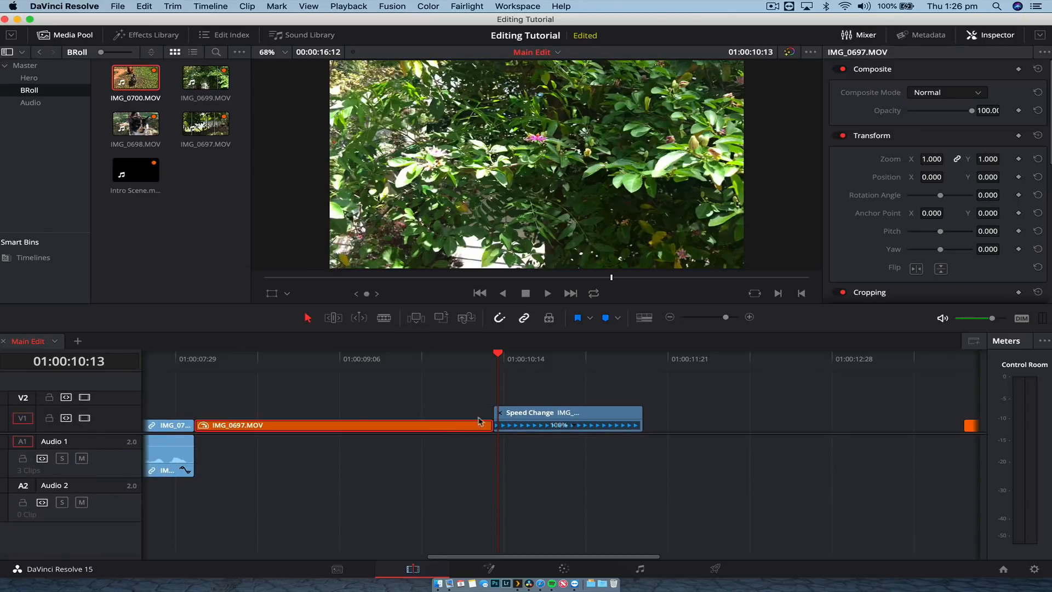
# Show the retime curve of the IMG_0699 clip with Retime Speed enabled and Retime Frame disabled
pyautogui.click(568, 414)
pyautogui.rightClick(569, 414)
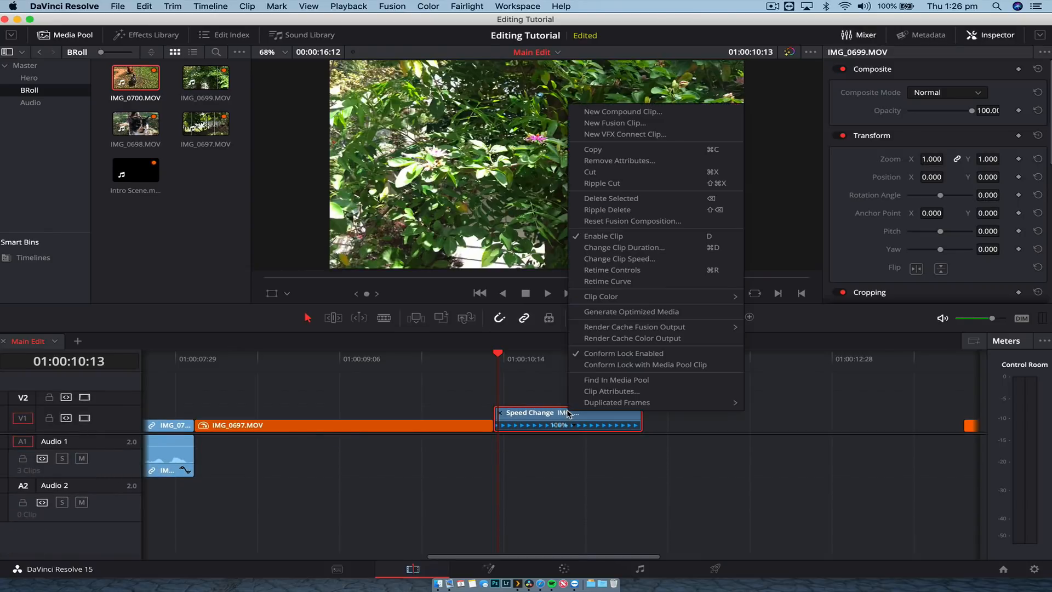
pyautogui.click(619, 272)
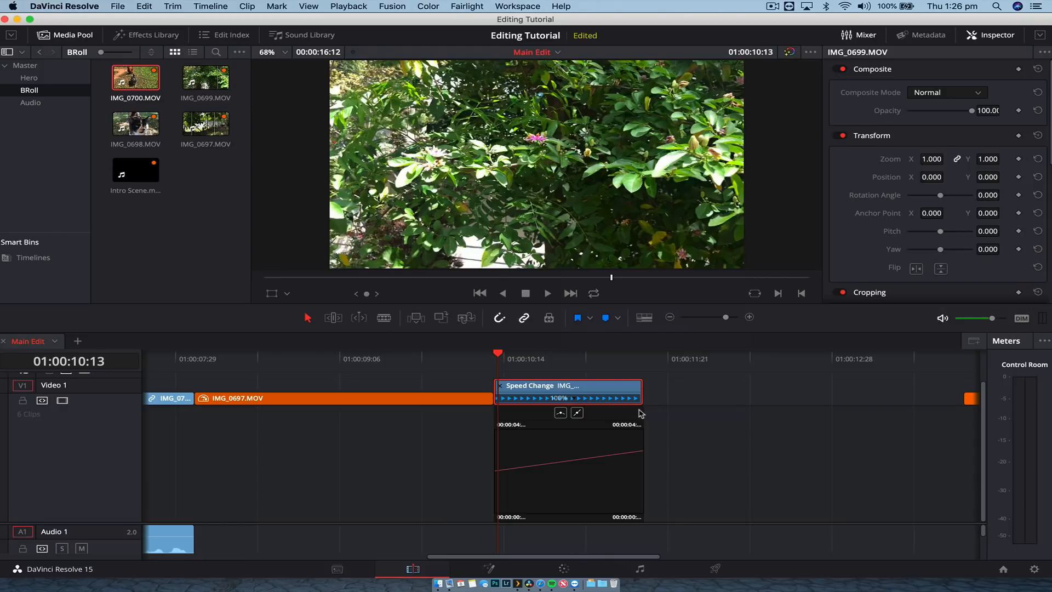
pyautogui.press('super+=')
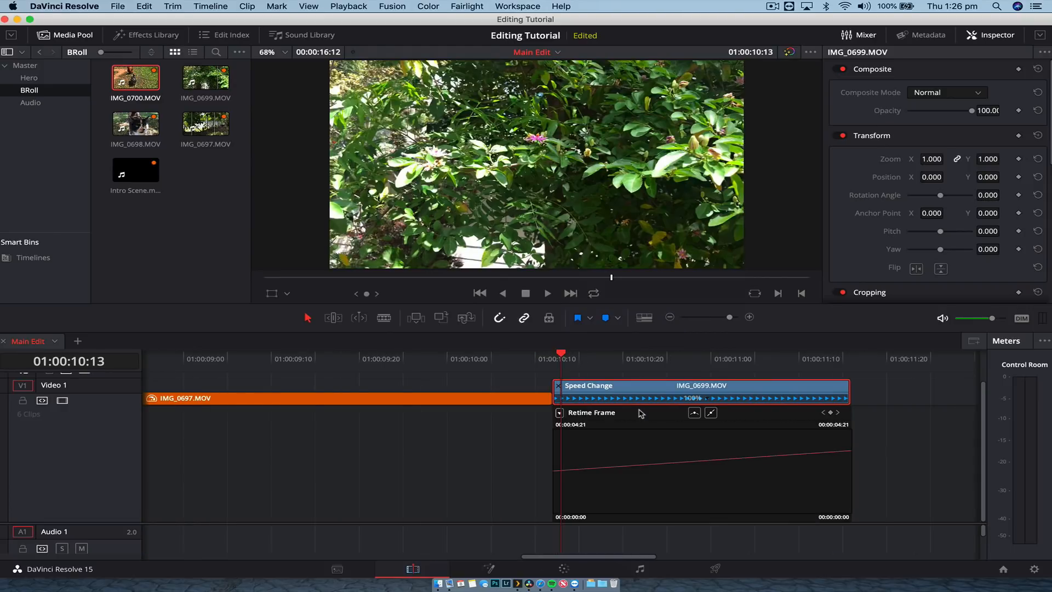
pyautogui.click(560, 412)
pyautogui.click(566, 552)
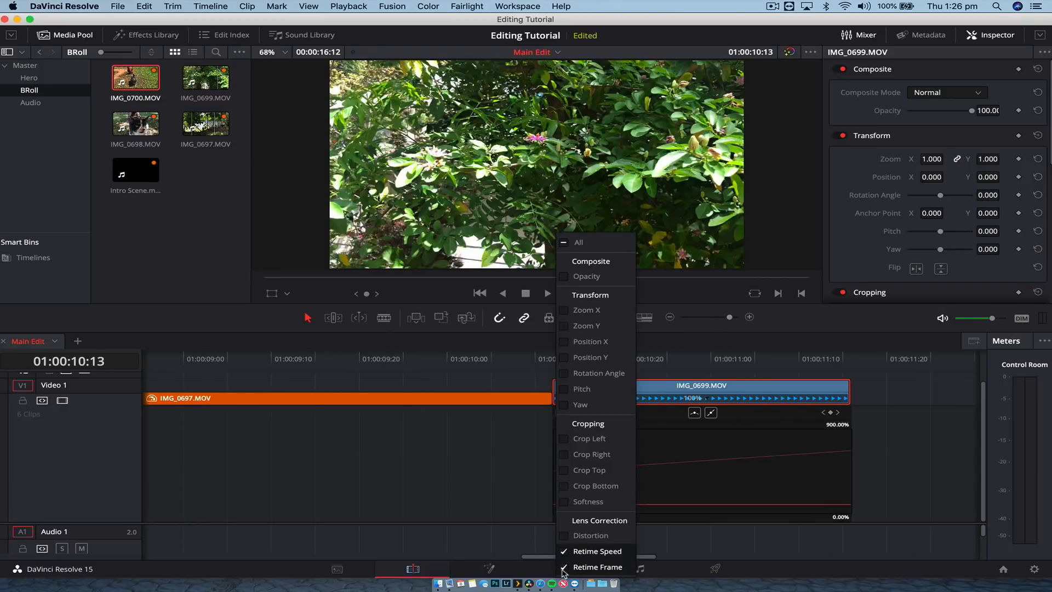
pyautogui.click(565, 569)
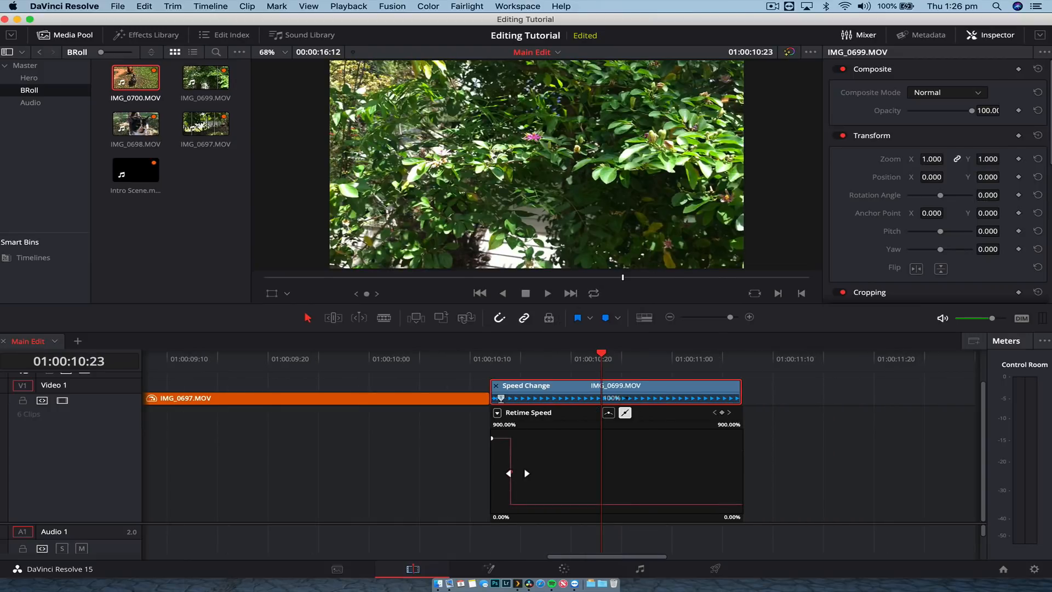
# Smooth the IMG_0699 clip's speed point into a curve and lengthen its ease handles back to the clip's start
pyautogui.click(609, 414)
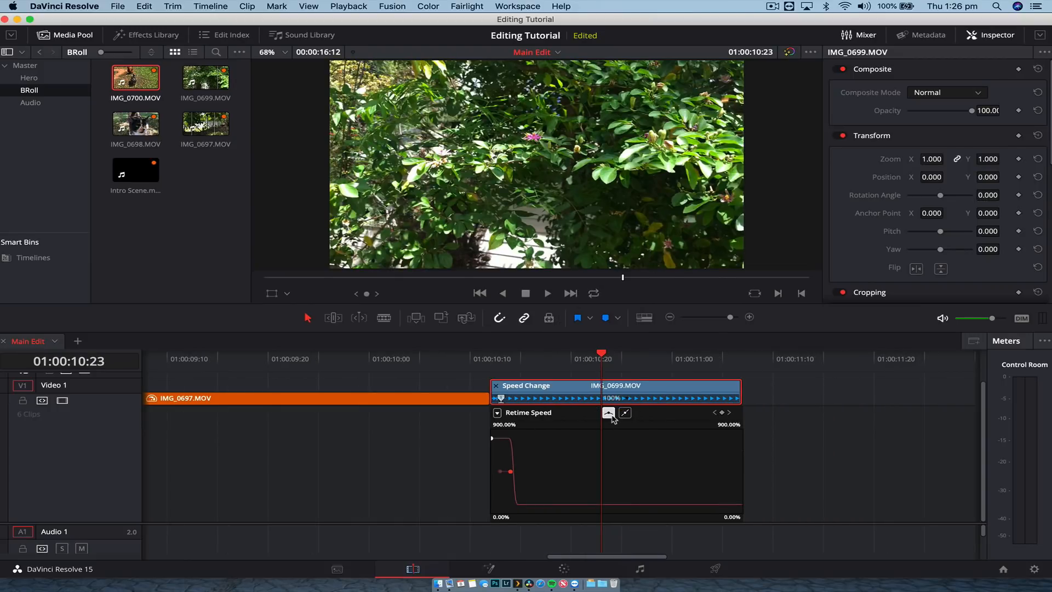
pyautogui.click(491, 438)
pyautogui.moveTo(501, 472); pyautogui.dragTo(479, 472)
# Play back the cut from IMG_0697 to IMG_0699 repeatedly from about 01:00:10:04 to check the speed ramp transition
pyautogui.click(490, 359)
pyautogui.click(440, 360)
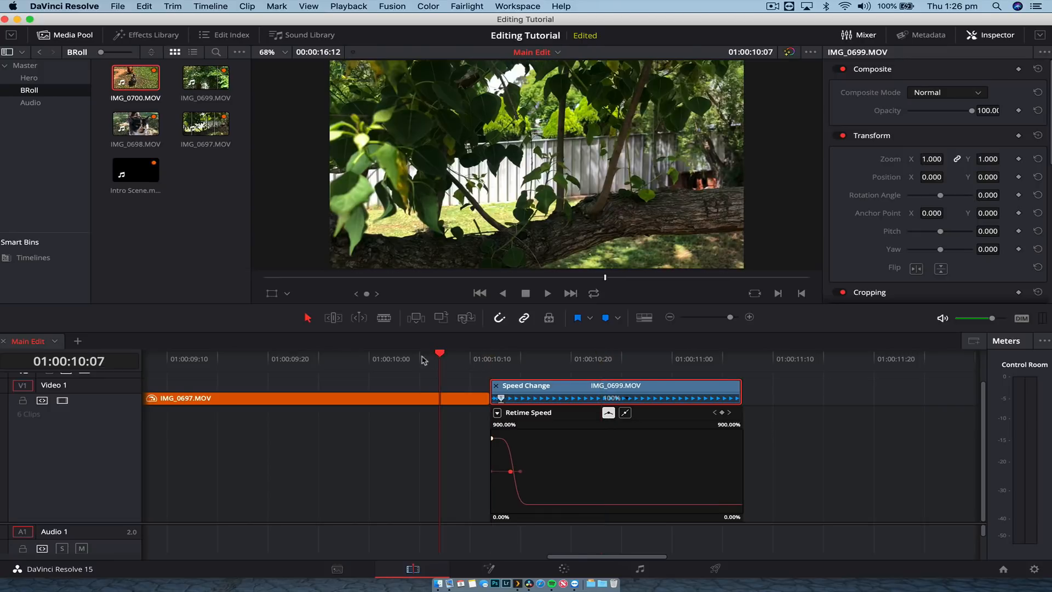
pyautogui.click(420, 360)
pyautogui.press('space')
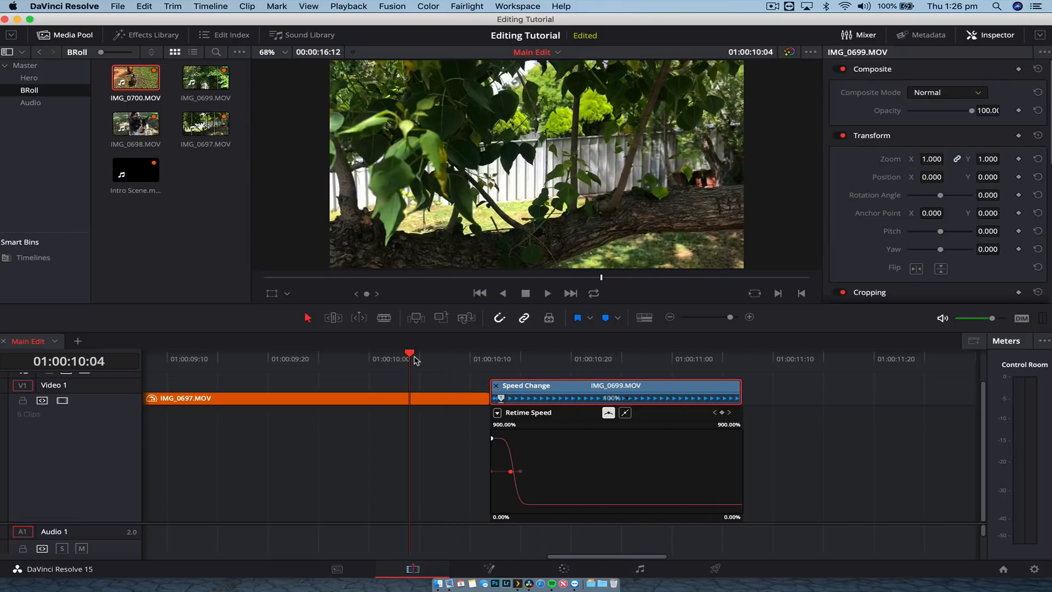
pyautogui.click(416, 360)
pyautogui.press('space')
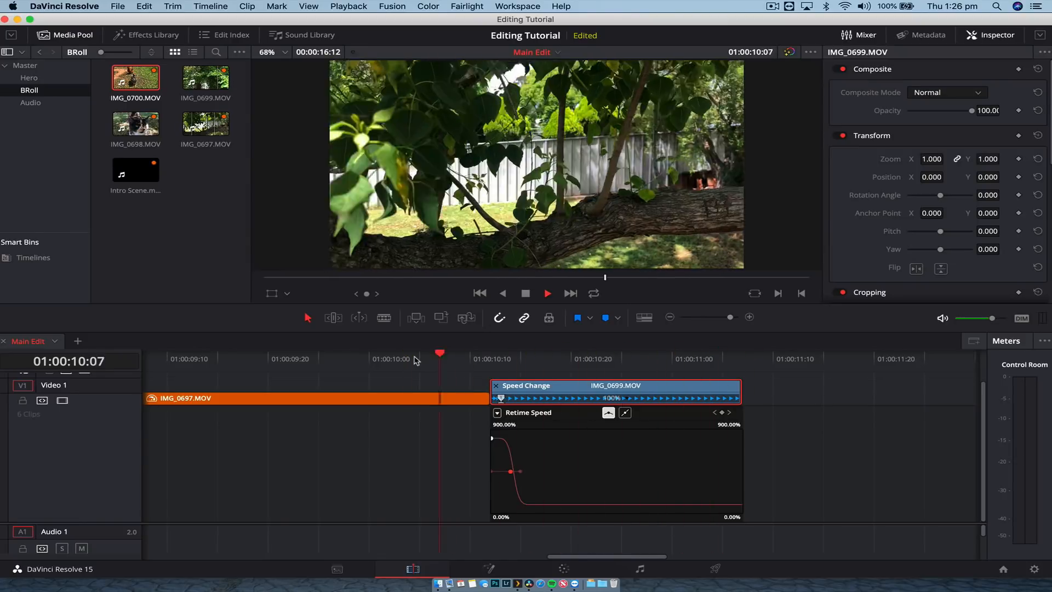
pyautogui.click(416, 360)
pyautogui.press('space')
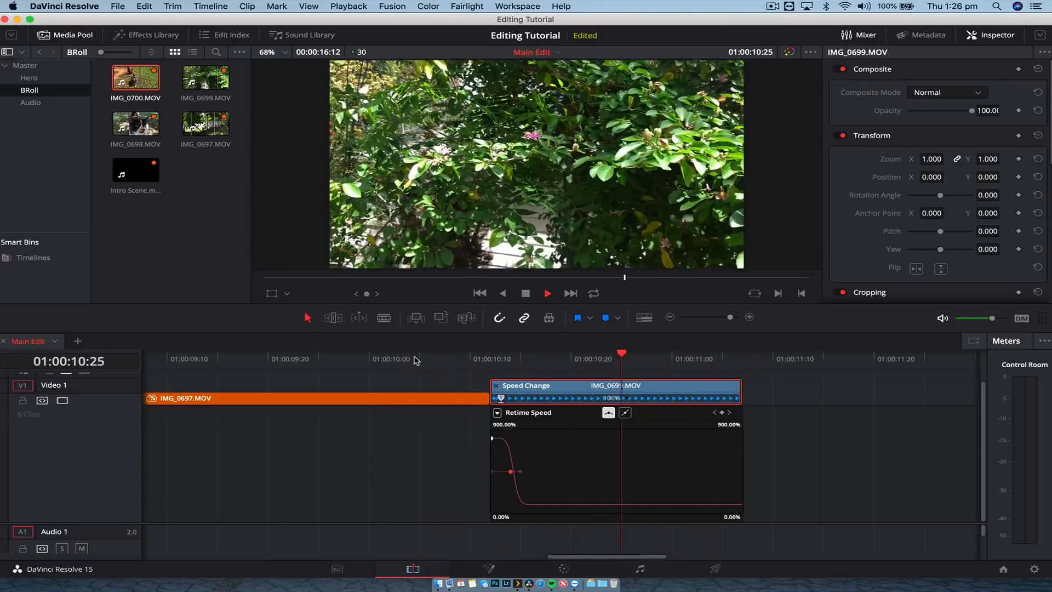
pyautogui.click(416, 360)
pyautogui.press('space')
pyautogui.click(416, 360)
pyautogui.press('space')
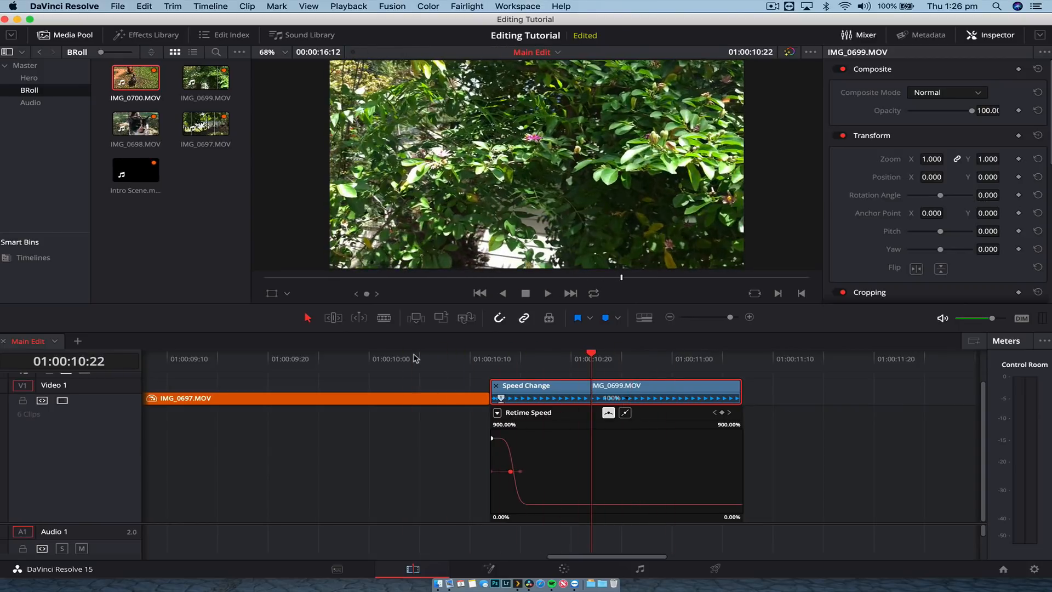
# Hide the IMG_0699 clip's retime controls and curve, and raise the divider between the video and audio tracks
pyautogui.click(497, 387)
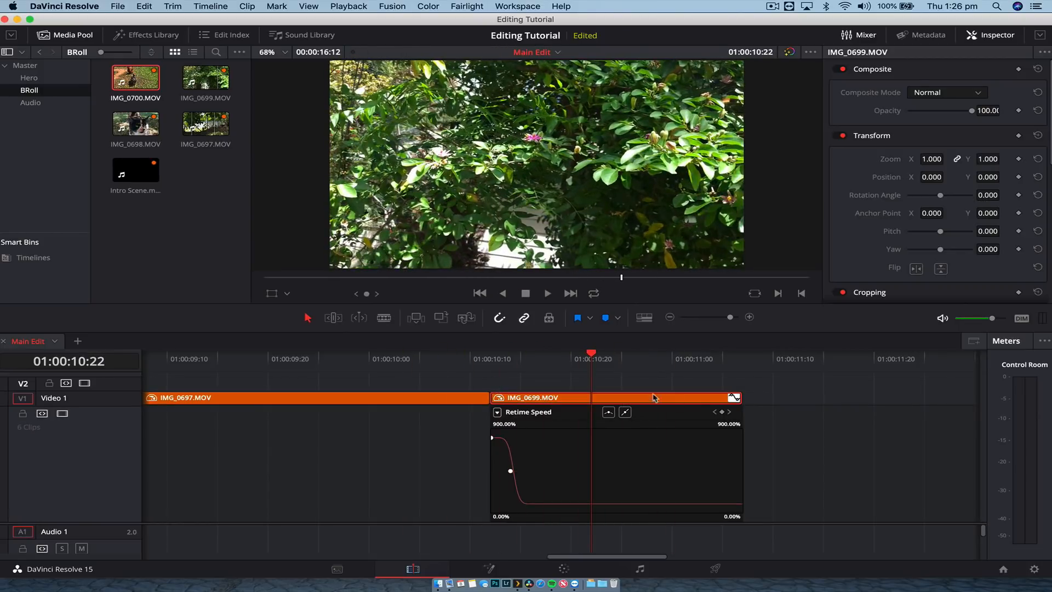
pyautogui.click(733, 398)
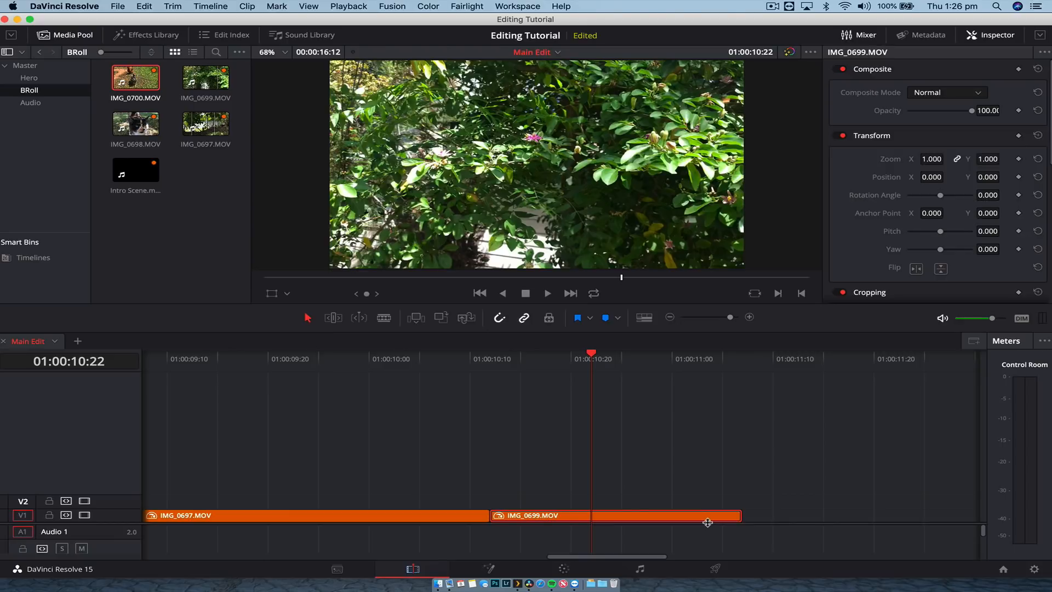
pyautogui.moveTo(708, 523); pyautogui.dragTo(713, 435)
# Close the gap in the B-roll by moving the IMG_0700 clip directly against the end of IMG_0699 on V1
pyautogui.hotkey('shift', 'z')
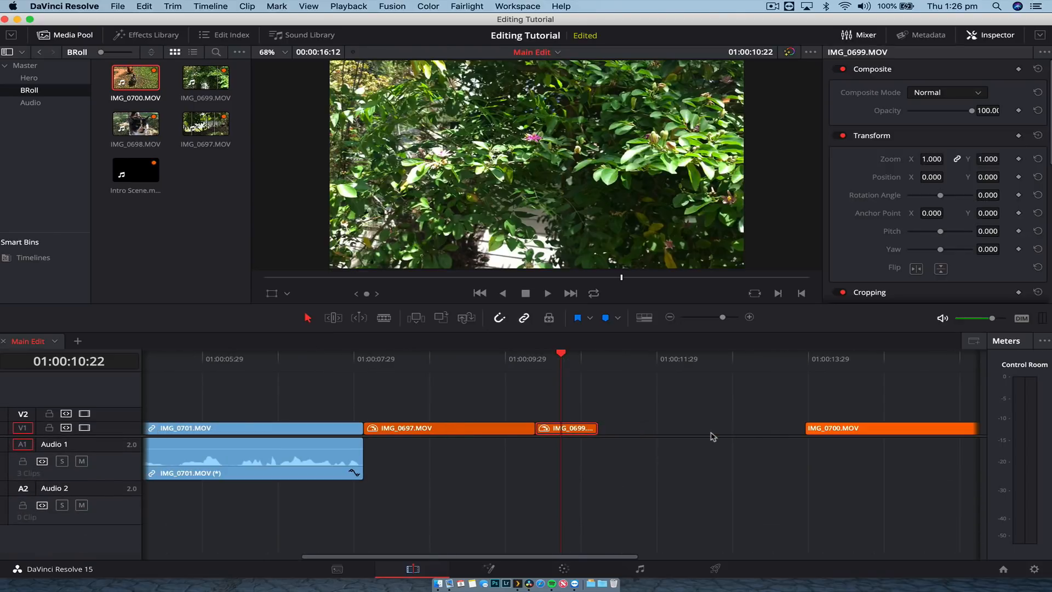
pyautogui.moveTo(817, 423); pyautogui.dragTo(625, 434)
# Play back the B-roll sequence from the start of IMG_0697 into IMG_0700
pyautogui.hscroll(-10, 208, 411)
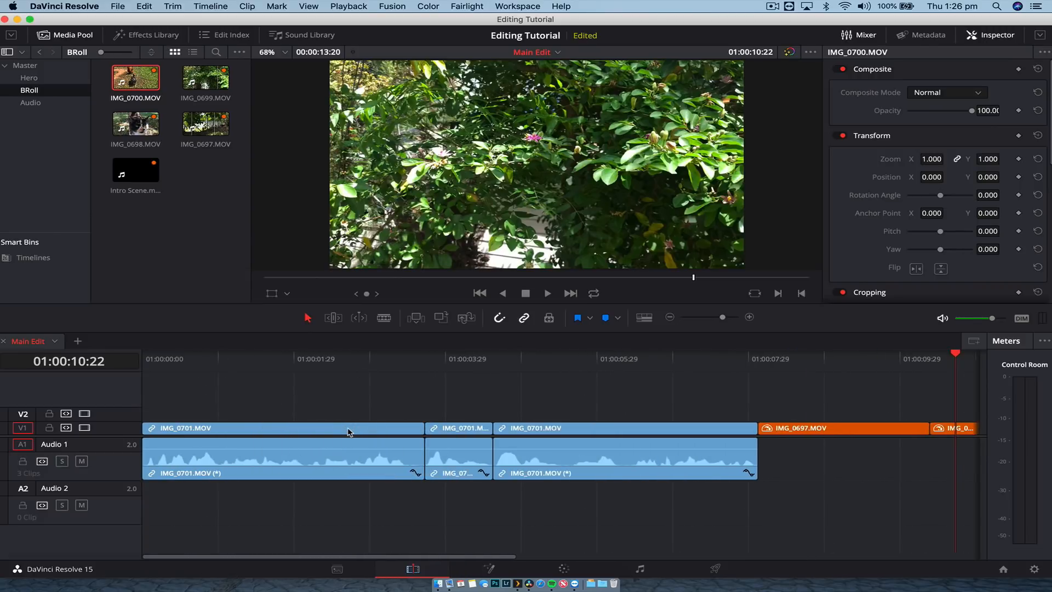
pyautogui.press('super+minus')
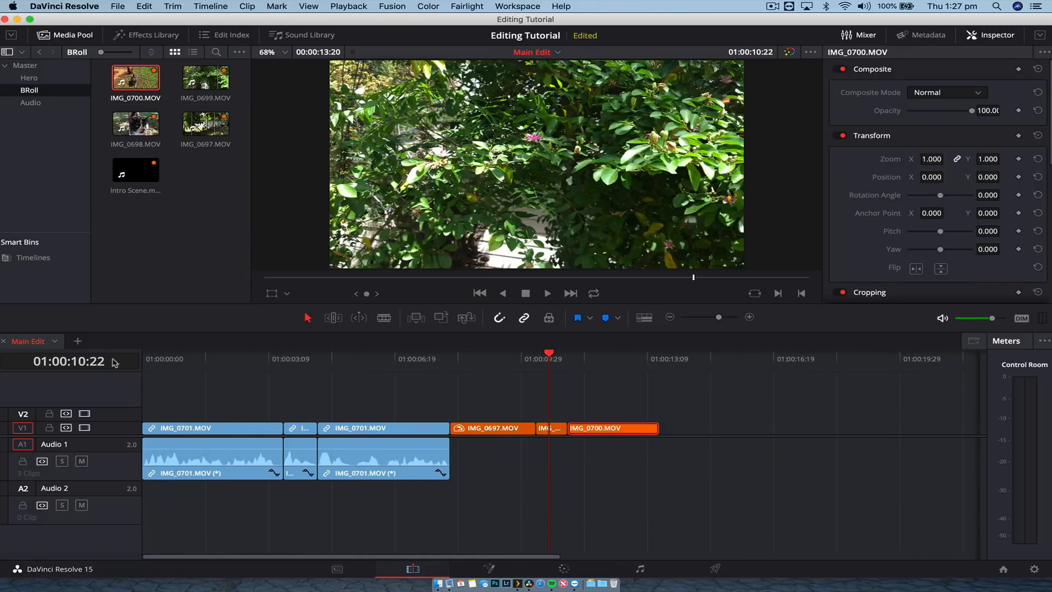
pyautogui.moveTo(144, 362); pyautogui.dragTo(456, 359)
pyautogui.press('space')
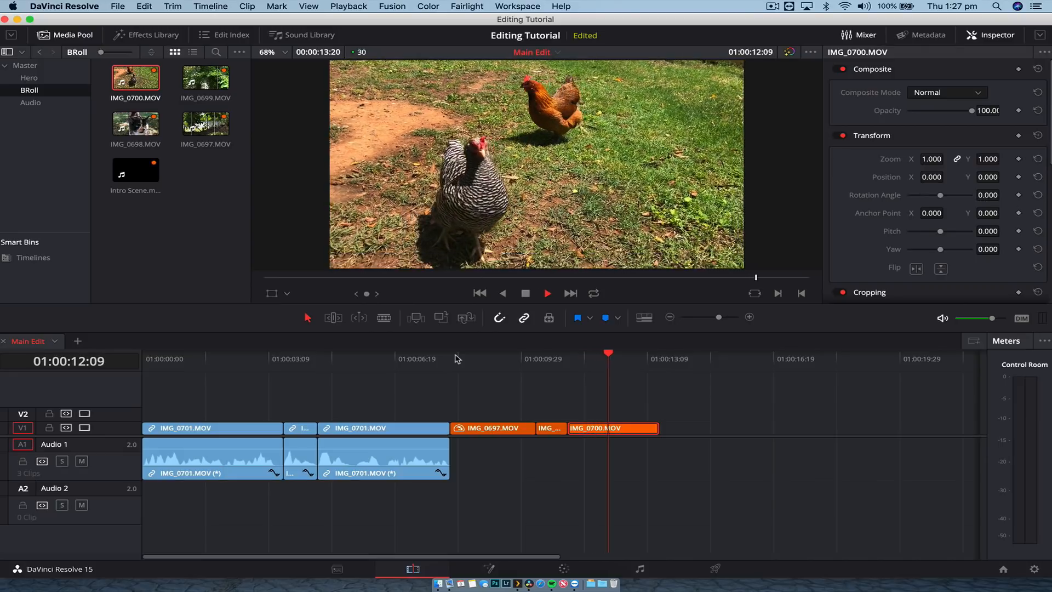
# Play back the cut from IMG_0699 to IMG_0700 repeatedly, starting just before the edit point
pyautogui.press('super+equal')
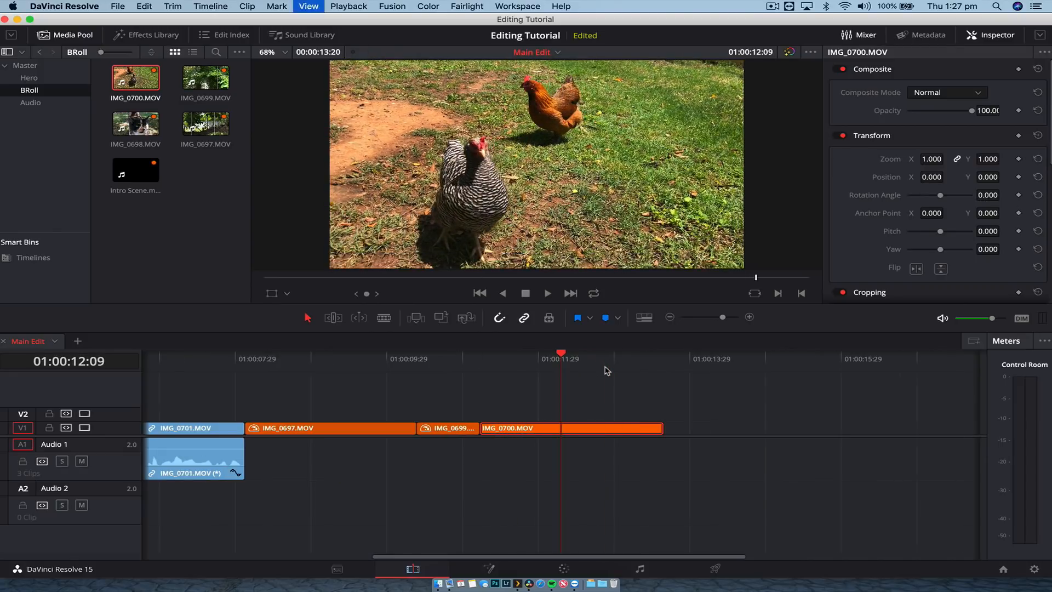
pyautogui.click(456, 362)
pyautogui.press('space')
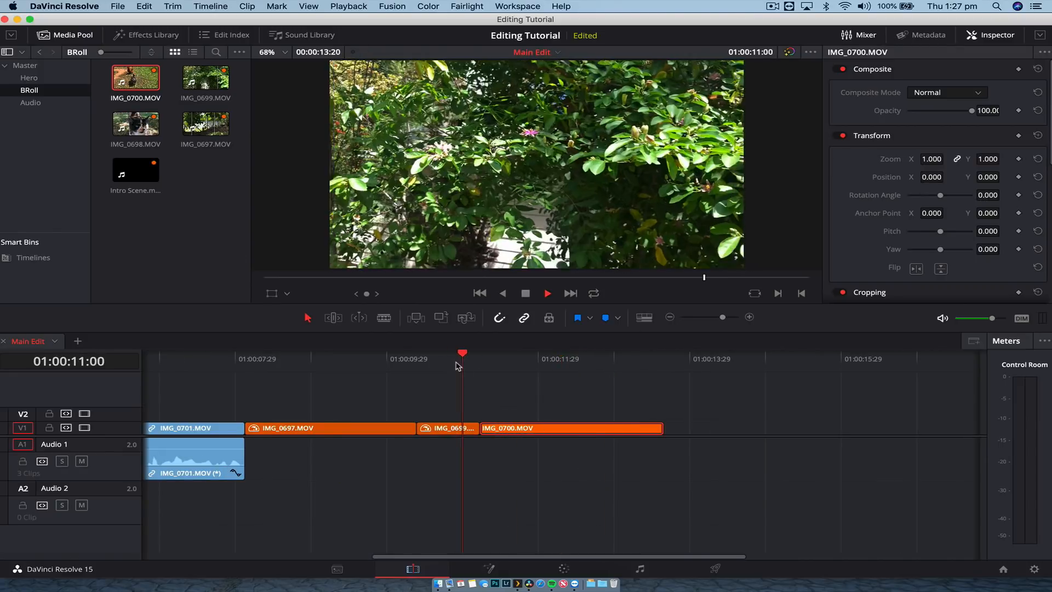
pyautogui.press('space')
pyautogui.click(456, 362)
pyautogui.press('space')
pyautogui.press('space')
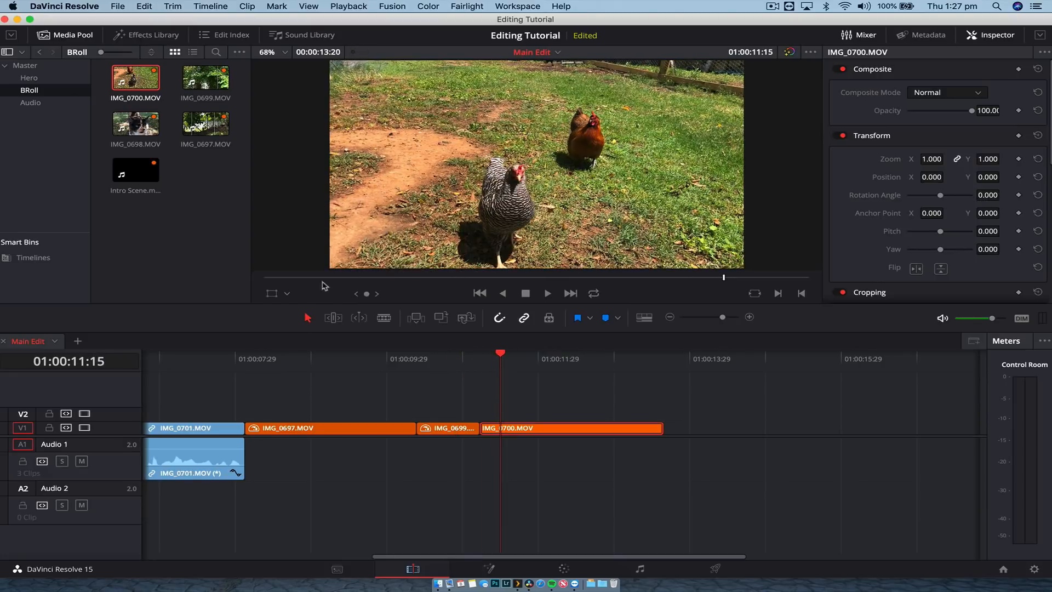
# Look through the Edit Index and Sound Library, and browse the video transitions in the Effects Library
pyautogui.click(147, 36)
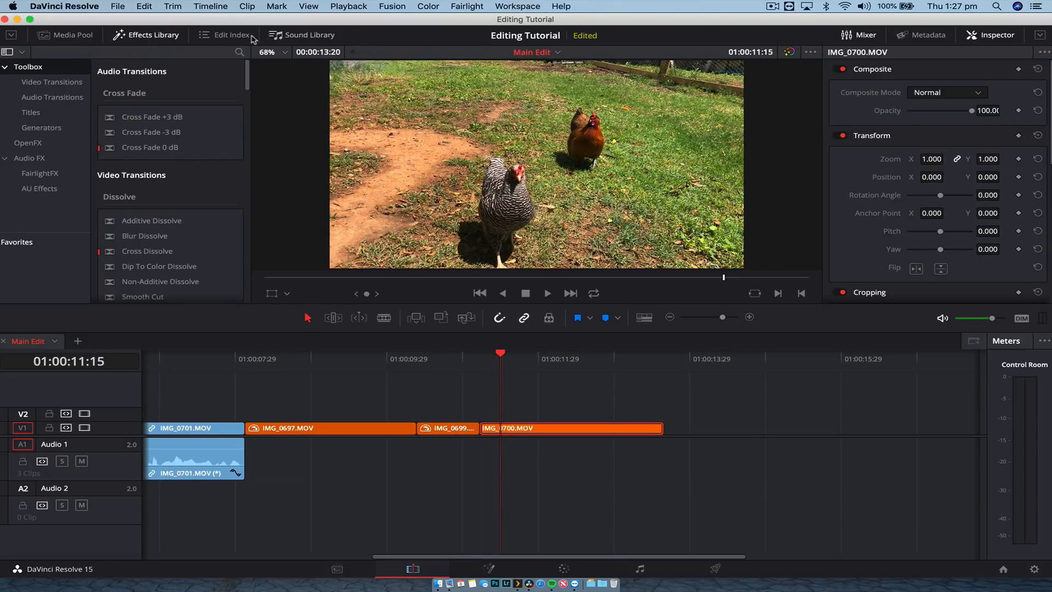
pyautogui.click(225, 36)
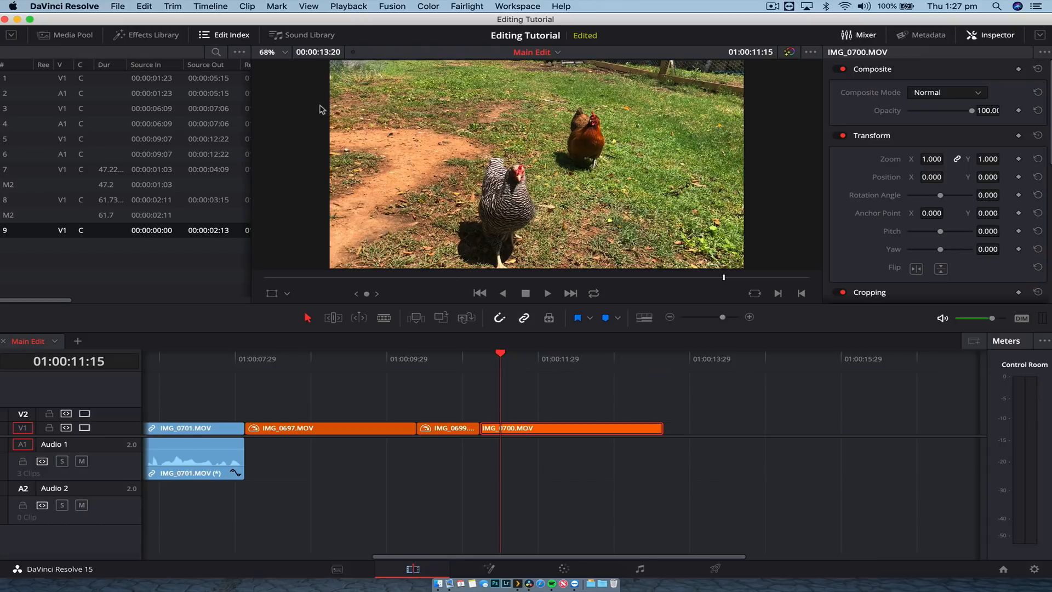
pyautogui.click(301, 36)
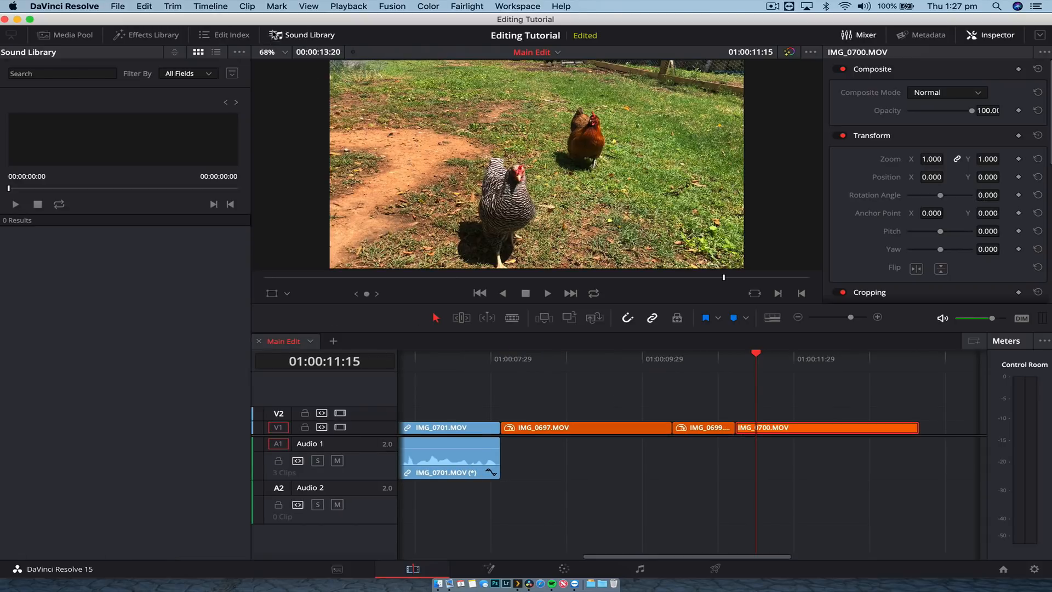
pyautogui.click(168, 39)
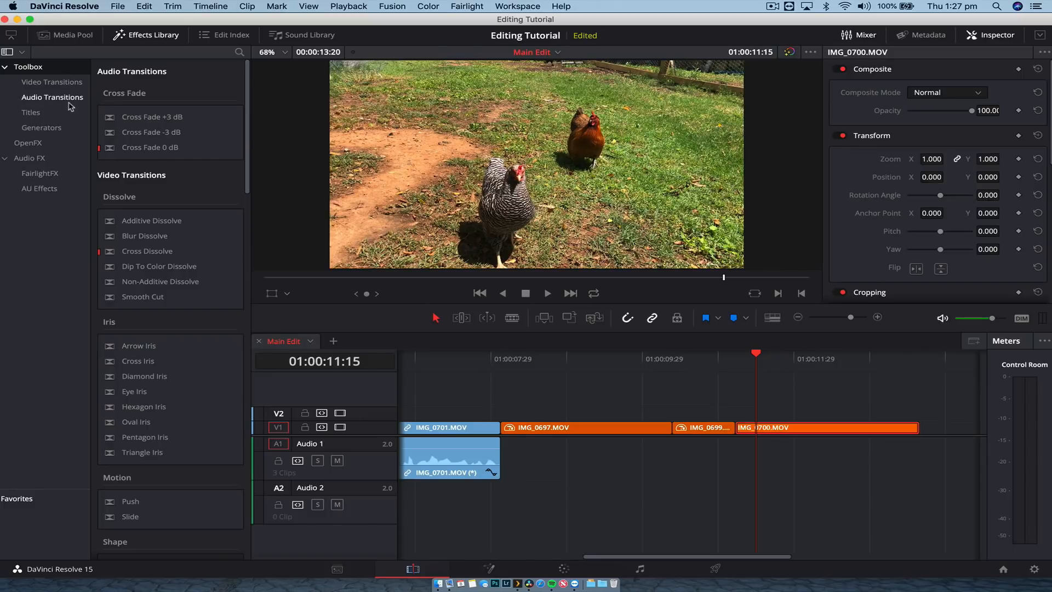
pyautogui.click(63, 84)
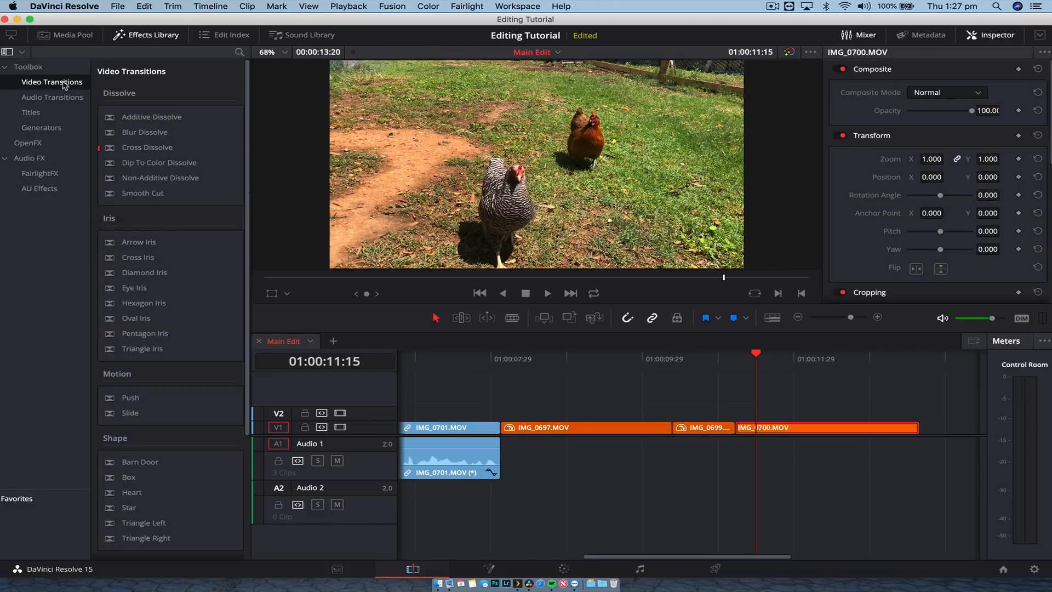
pyautogui.scroll(-5, 108, 364)
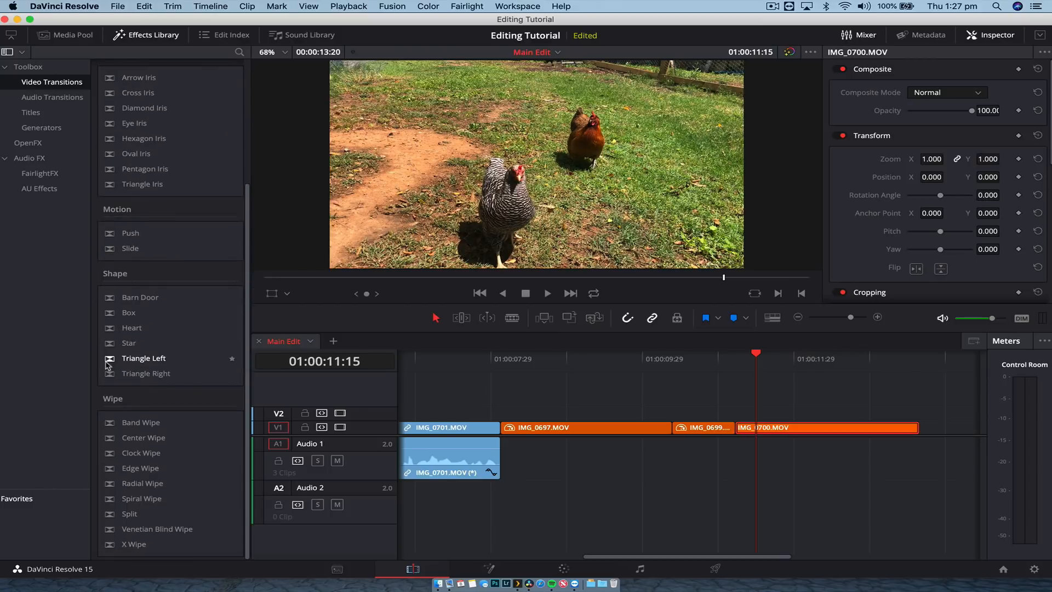
pyautogui.scroll(5, 108, 364)
pyautogui.scroll(-5, 108, 365)
pyautogui.scroll(5, 108, 364)
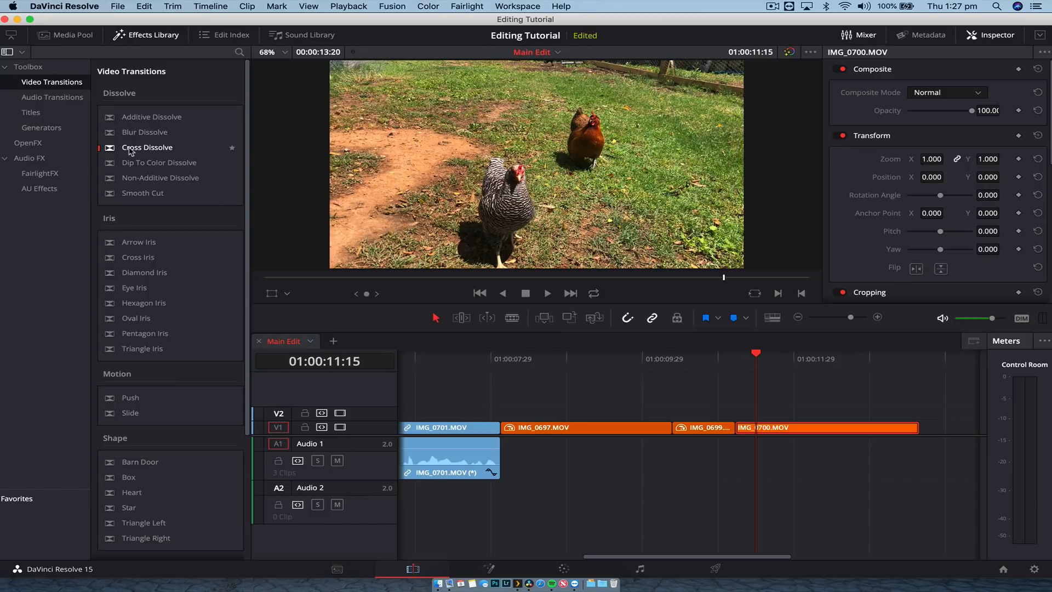
# Try a Cross Dissolve transition at the start of the IMG_0700 clip, shortened to 8 frames
pyautogui.moveTo(130, 152); pyautogui.dragTo(742, 429)
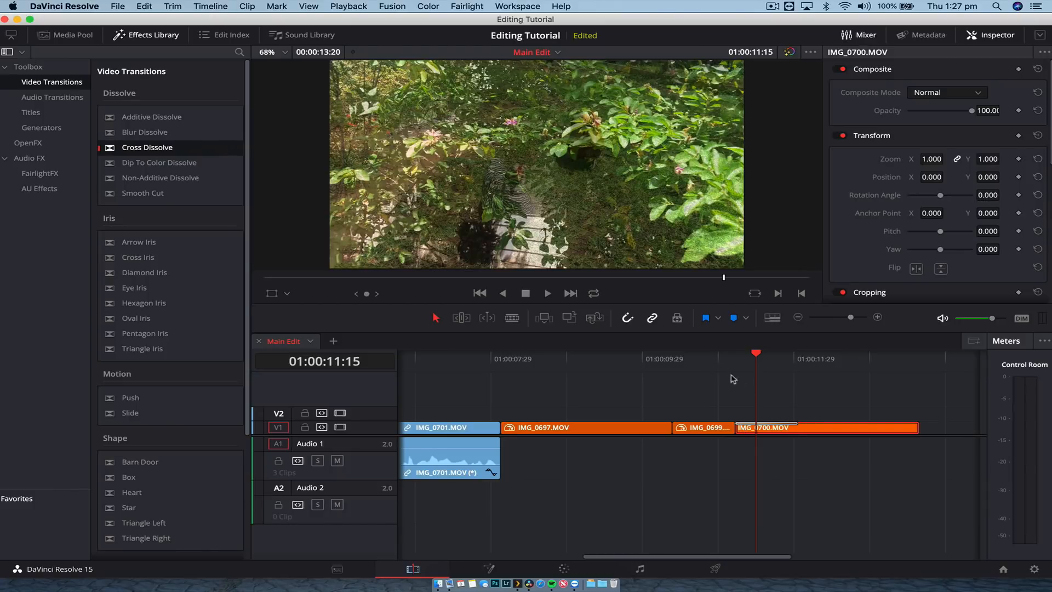
pyautogui.click(714, 361)
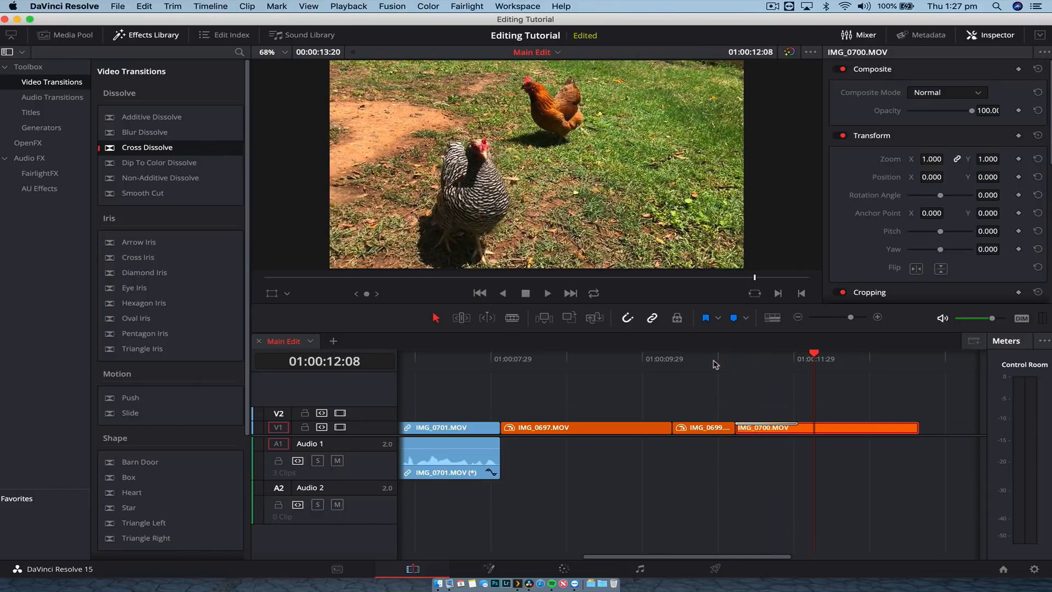
pyautogui.moveTo(796, 422); pyautogui.dragTo(756, 428)
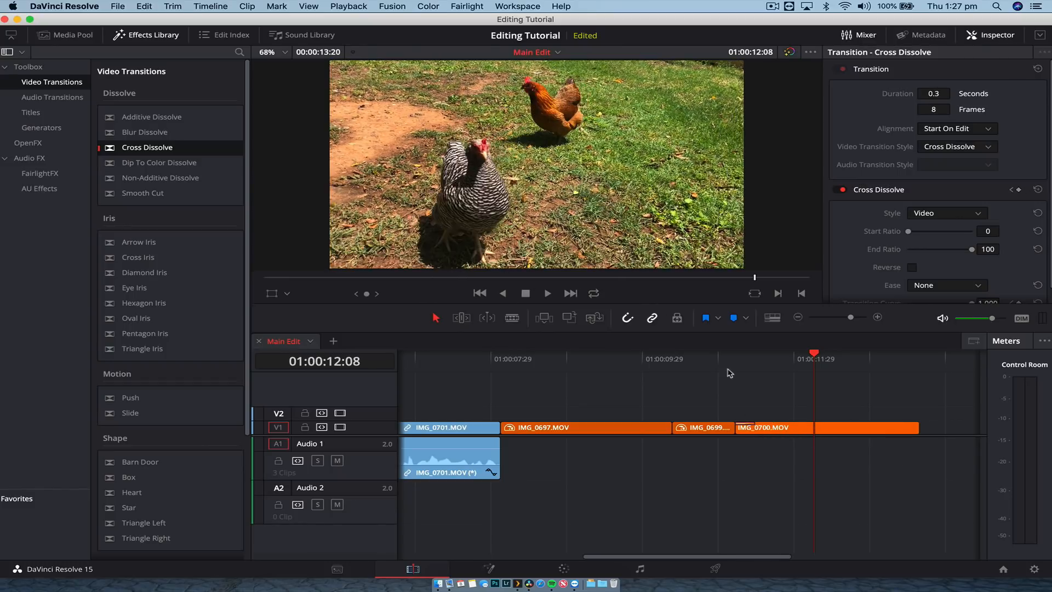
# Play back the Cross Dissolve at the start of IMG_0700 and delete the transition
pyautogui.click(728, 366)
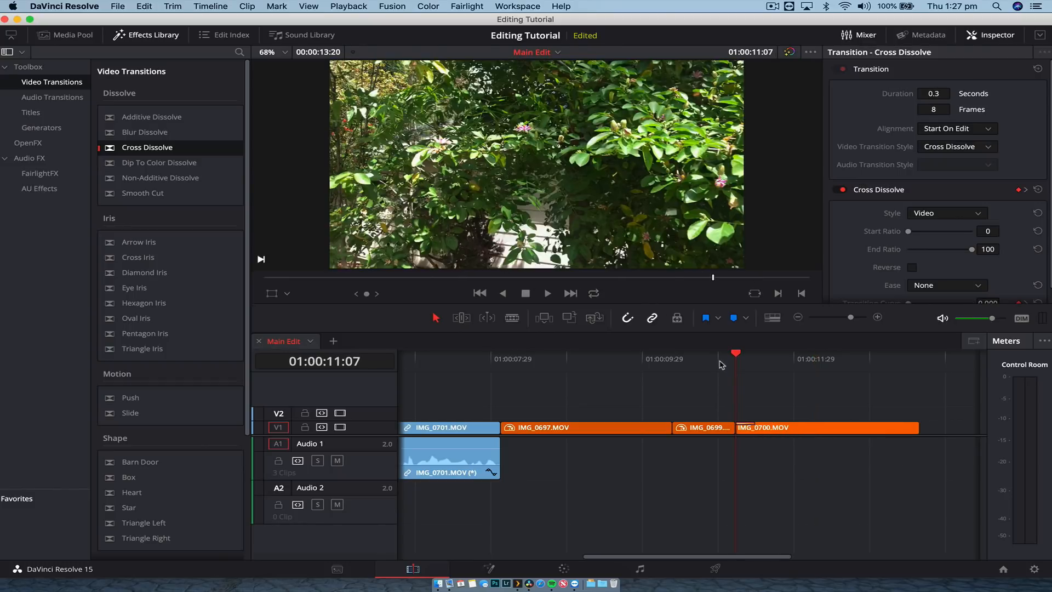
pyautogui.click(721, 361)
pyautogui.press('space')
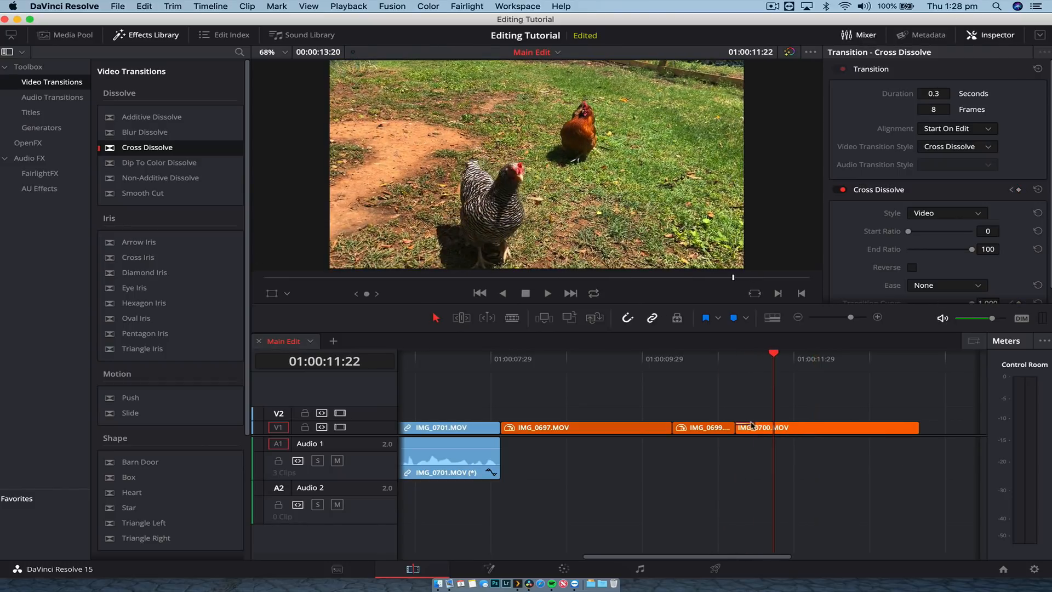
pyautogui.press('BackSpace')
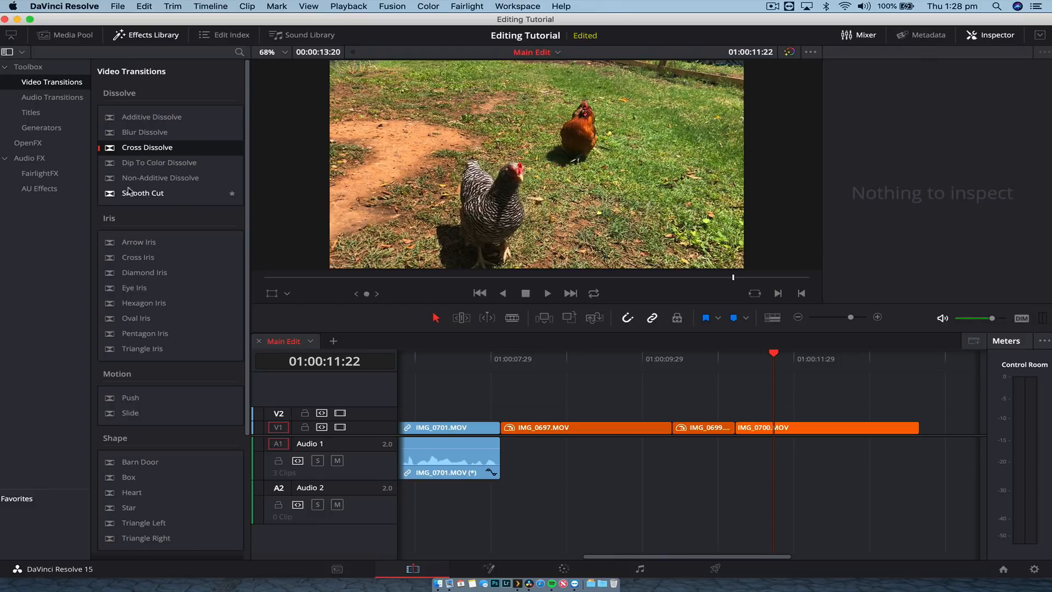
# Try a Dip To Color Dissolve at the start of IMG_0700, and delete it after playback
pyautogui.moveTo(120, 164); pyautogui.dragTo(745, 429)
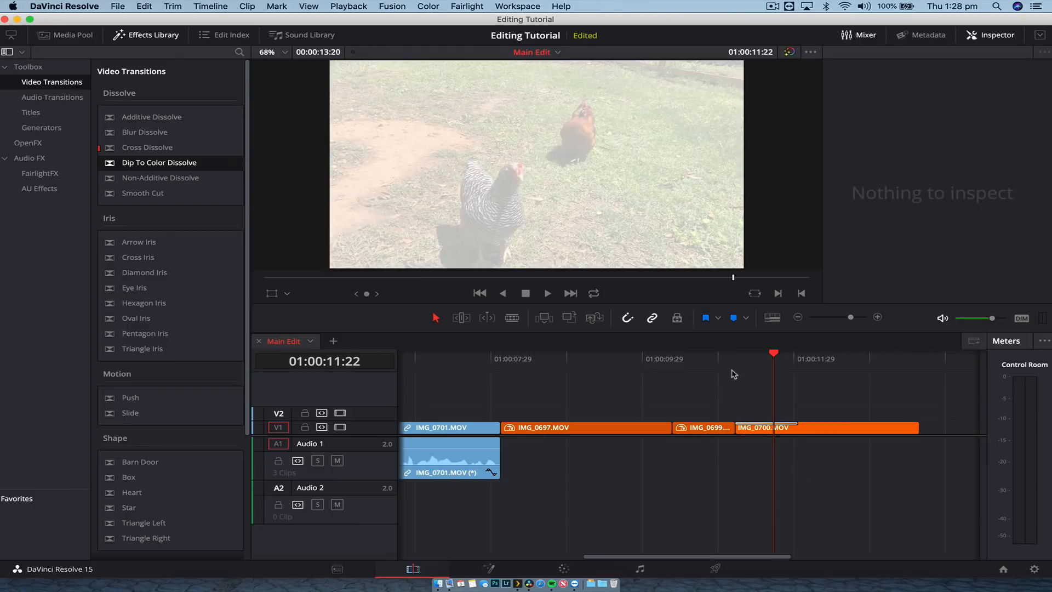
pyautogui.click(734, 365)
pyautogui.press('space')
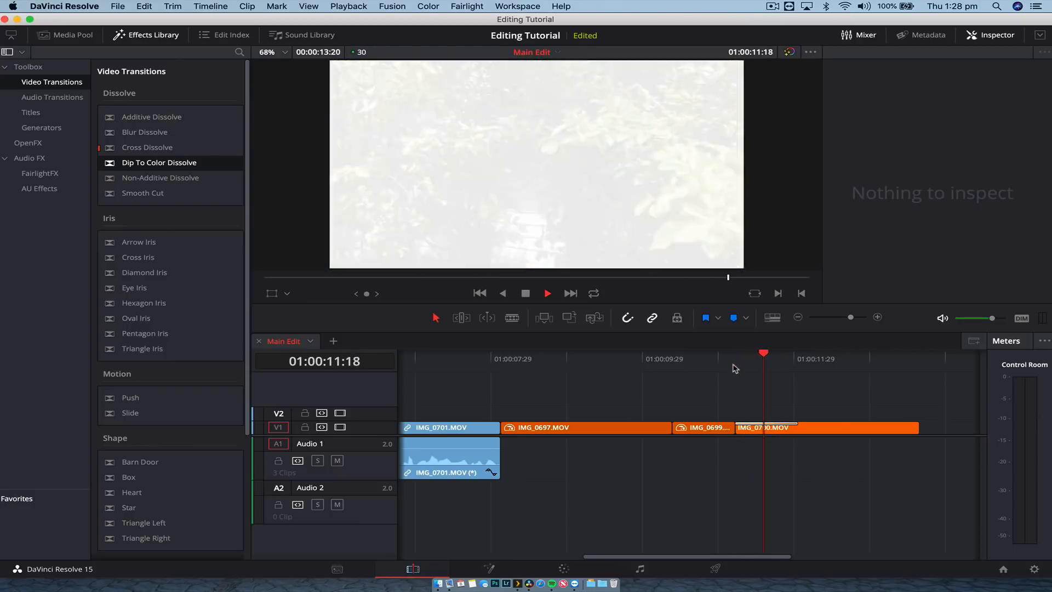
pyautogui.press('space')
pyautogui.click(771, 426)
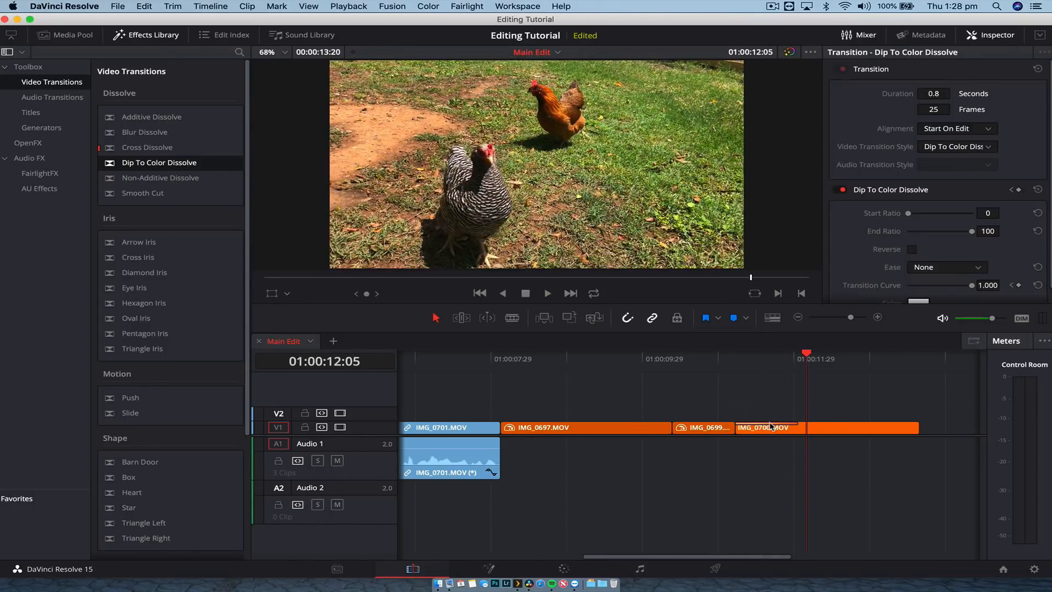
pyautogui.press('BackSpace')
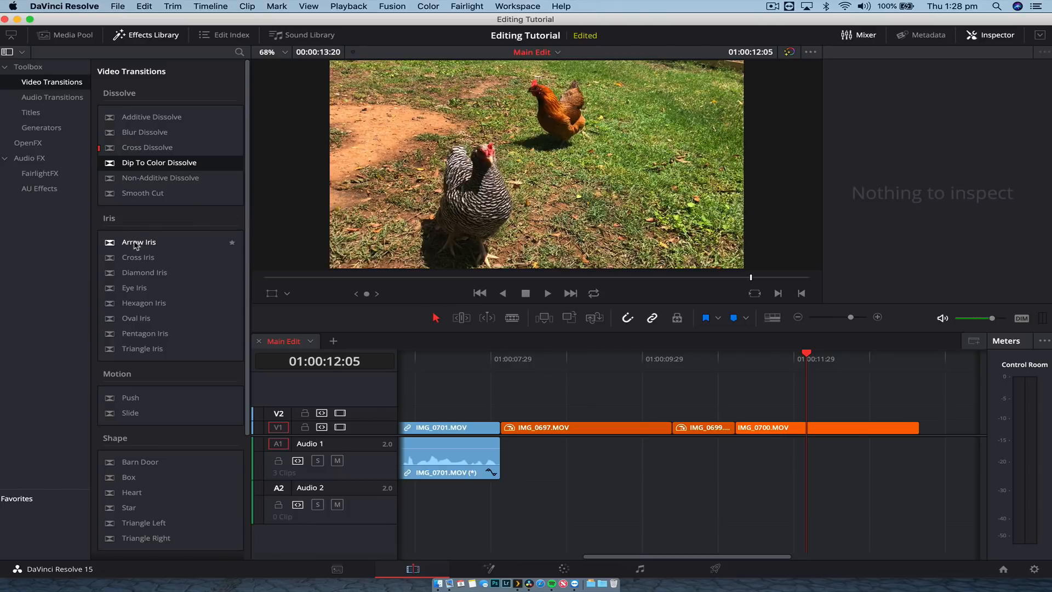
# Add an Arrow Iris transition at the start of IMG_0700, preview it, and shorten it to 19 frames
pyautogui.click(116, 245)
pyautogui.moveTo(740, 405); pyautogui.dragTo(745, 431)
pyautogui.click(728, 362)
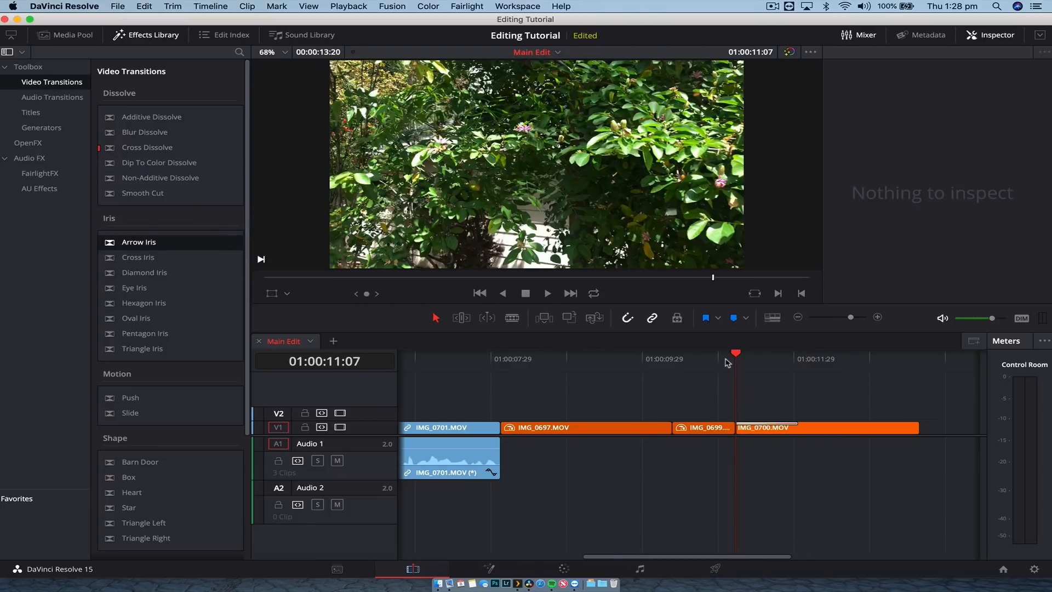
pyautogui.press('space')
pyautogui.press('space')
pyautogui.press('space')
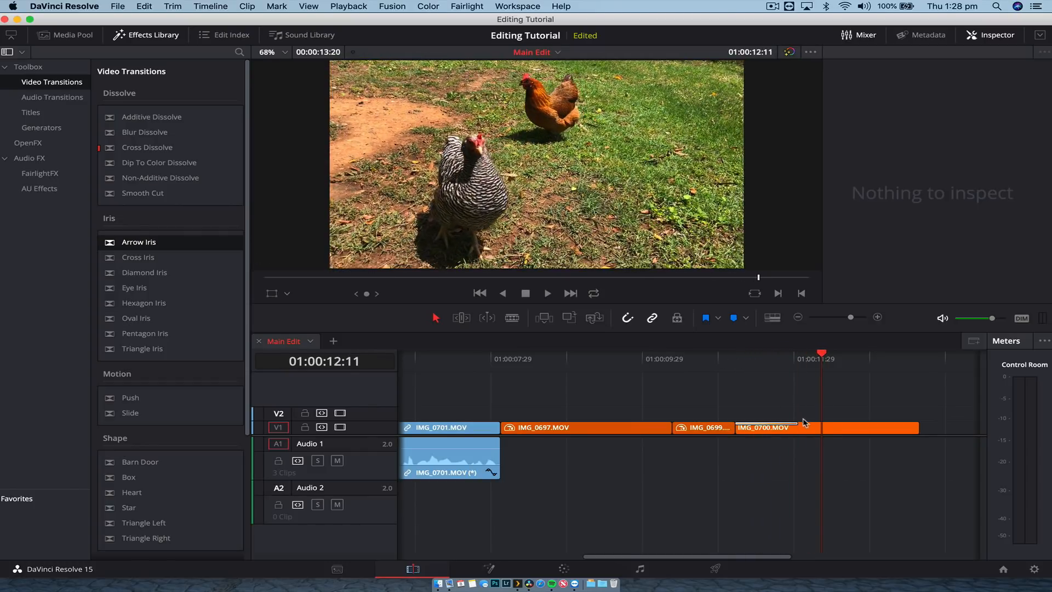
pyautogui.moveTo(796, 420); pyautogui.dragTo(783, 425)
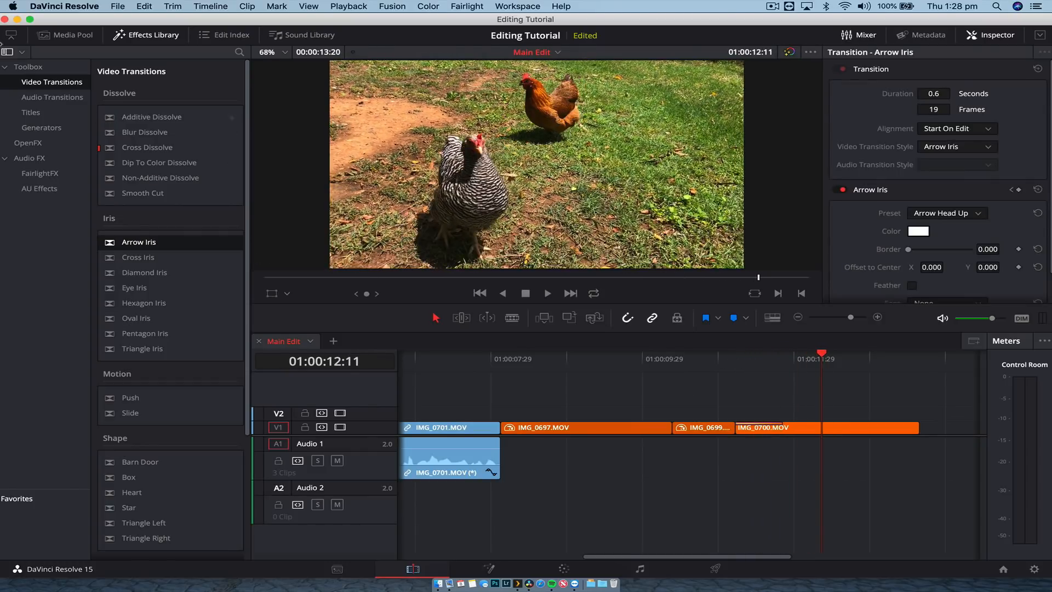
# Restore the timeline to full width and play back the shortened Arrow Iris transition up to 01:00:12:08
pyautogui.click(9, 37)
pyautogui.click(478, 358)
pyautogui.press('space')
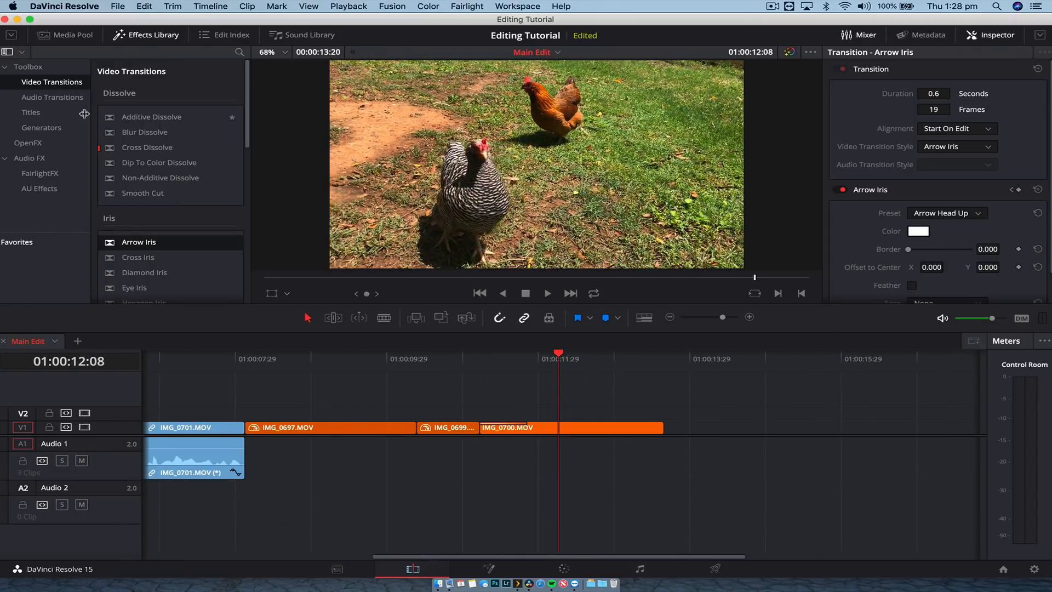
# Add a Text title on V2 at 01:00:12:08 above IMG_0700, and trim its end back to before that clip's end
pyautogui.click(33, 113)
pyautogui.scroll(-12, 228, 186)
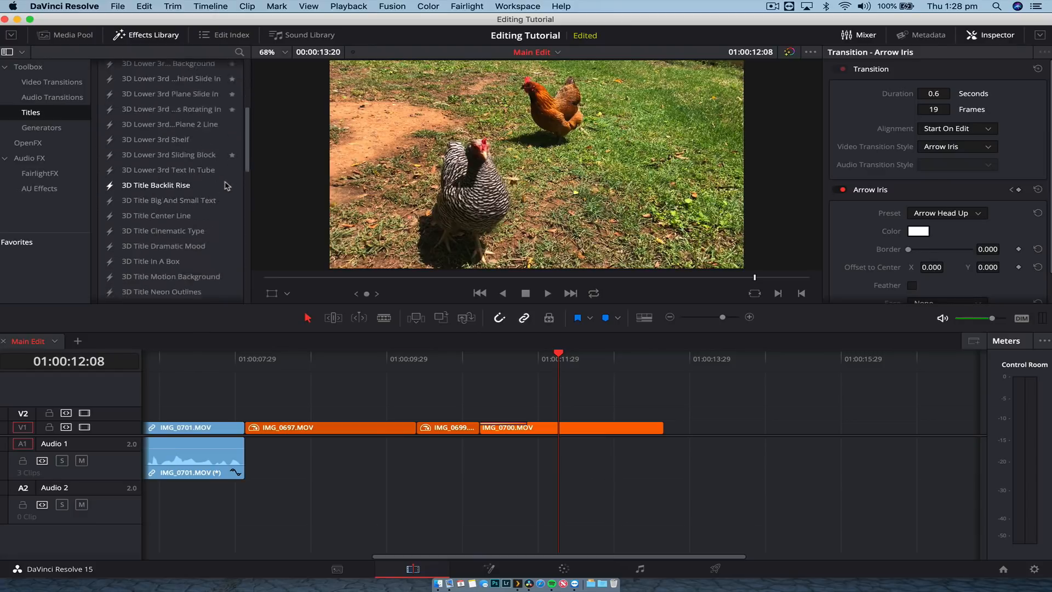
pyautogui.scroll(12, 228, 186)
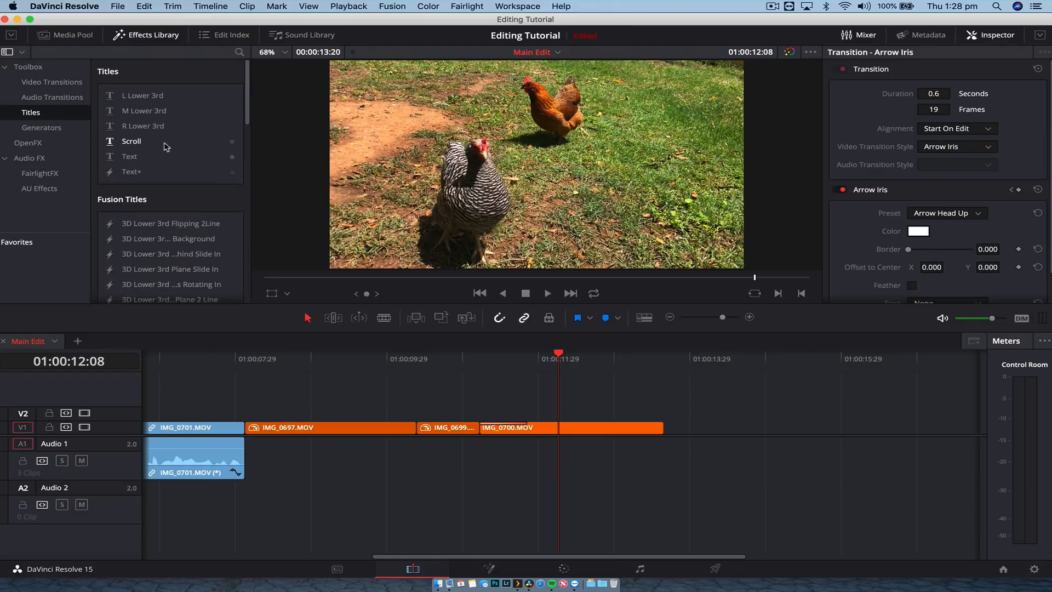
pyautogui.moveTo(130, 158); pyautogui.dragTo(562, 416)
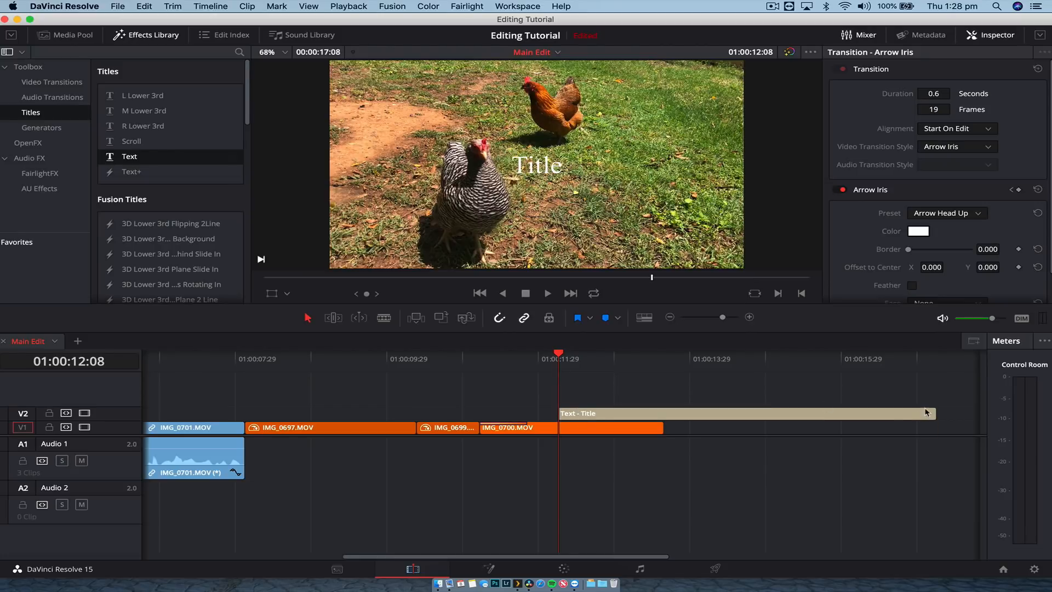
pyautogui.moveTo(935, 416); pyautogui.dragTo(609, 418)
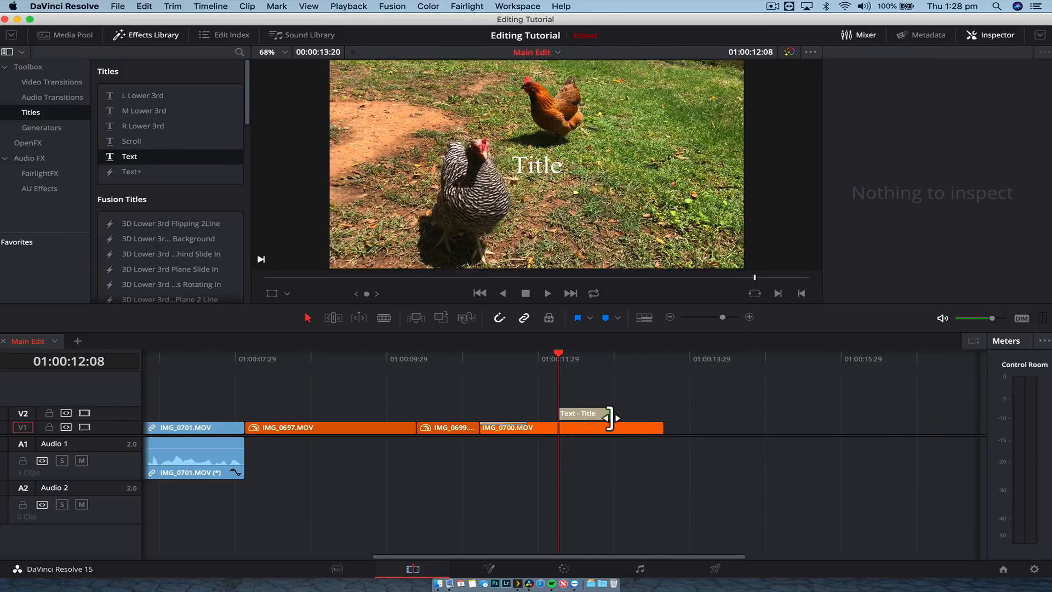
pyautogui.click(586, 413)
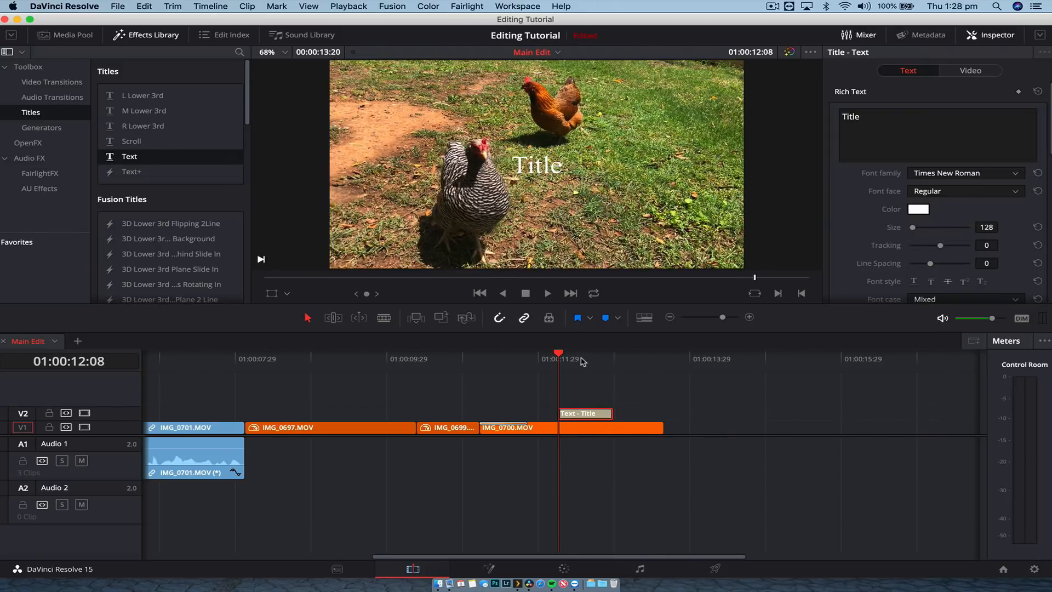
# Replace the title's text with "I love Chickens" while viewing the title at 01:00:12:15
pyautogui.click(547, 357)
pyautogui.click(576, 358)
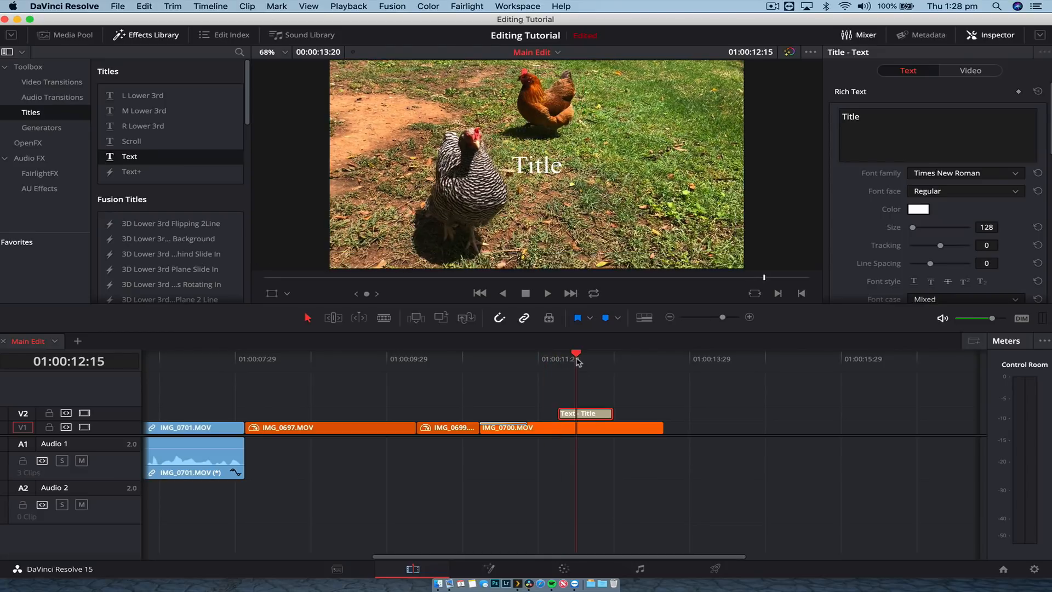
pyautogui.click(929, 152)
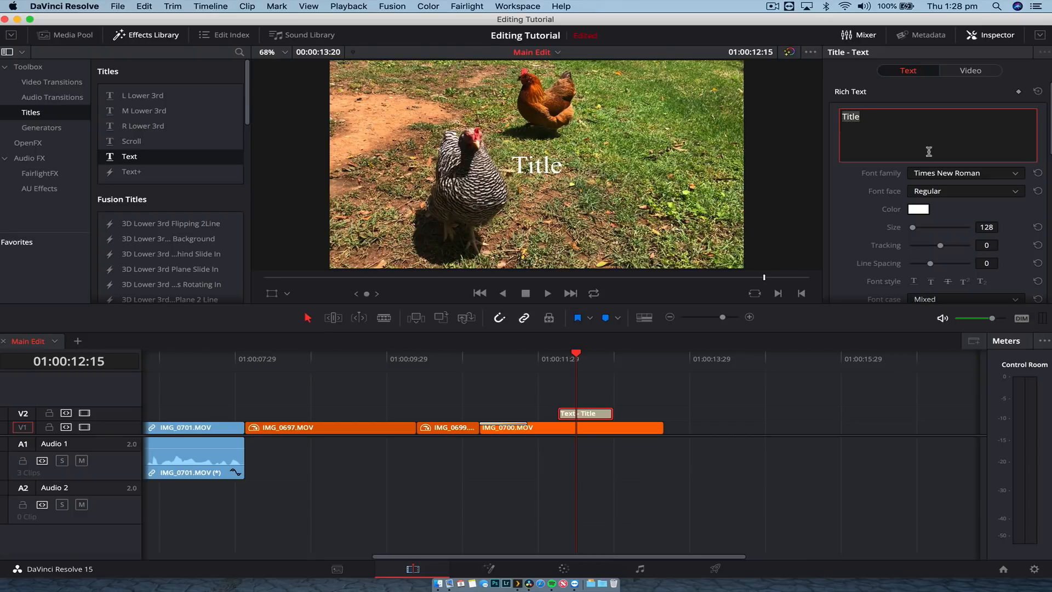
pyautogui.write('I love')
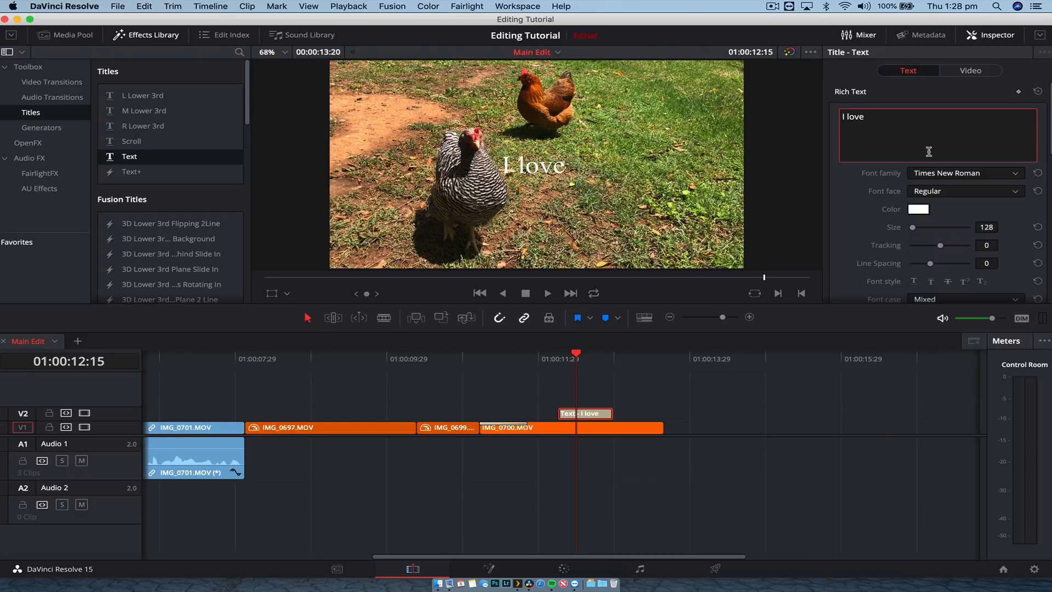
pyautogui.write(' Chickens')
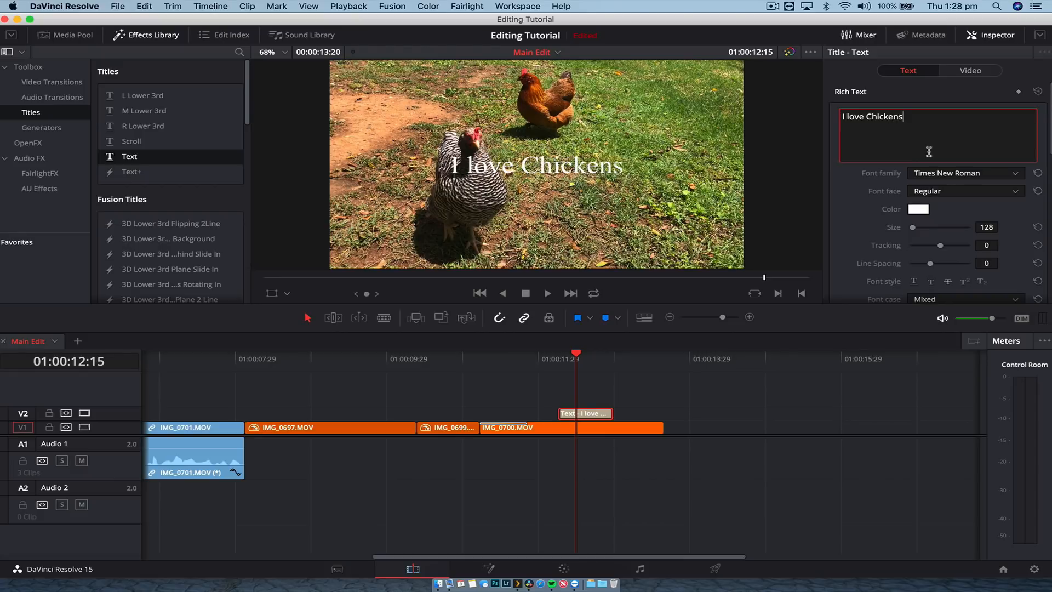
# Set the title's font family to Squares Bold and its size to 177, and play back the titled section
pyautogui.click(941, 174)
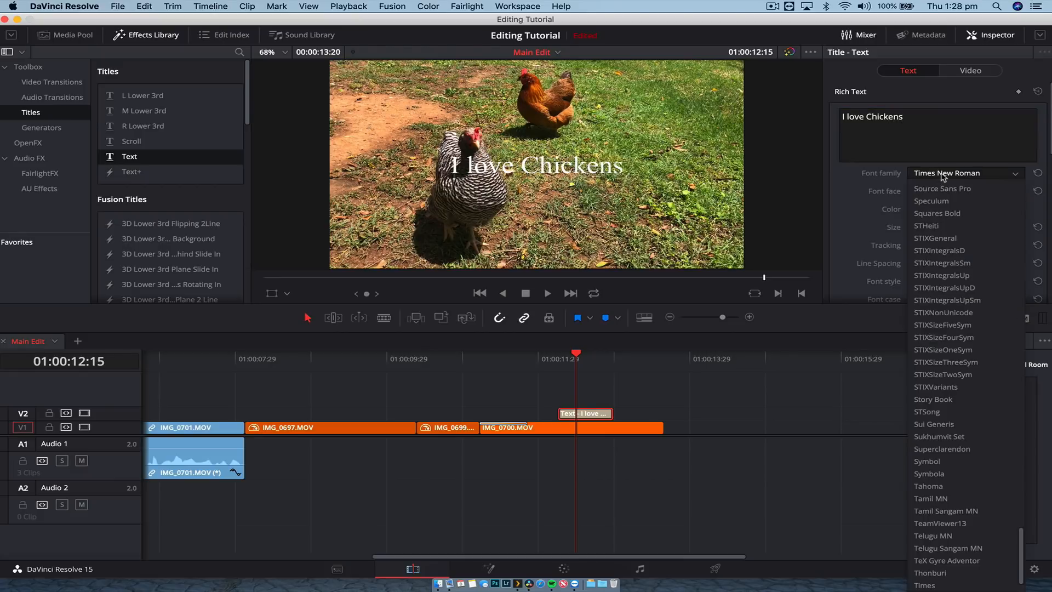
pyautogui.click(963, 212)
pyautogui.moveTo(913, 228); pyautogui.dragTo(914, 230)
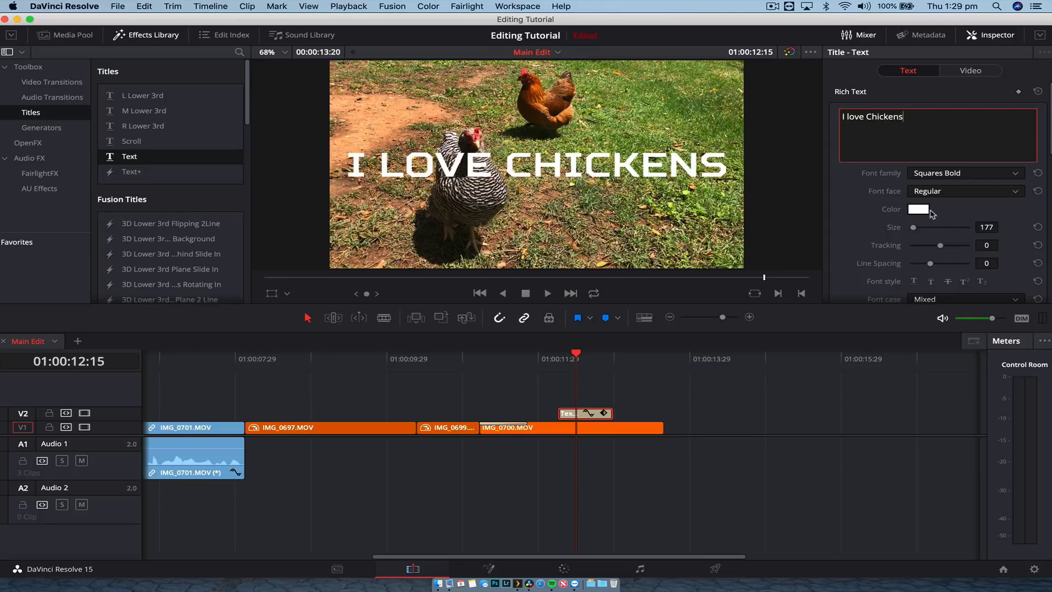
pyautogui.moveTo(567, 359)
pyautogui.mouseDown()
pyautogui.moveTo(556, 359)
pyautogui.moveTo(616, 357)
pyautogui.moveTo(557, 358)
pyautogui.mouseUp()
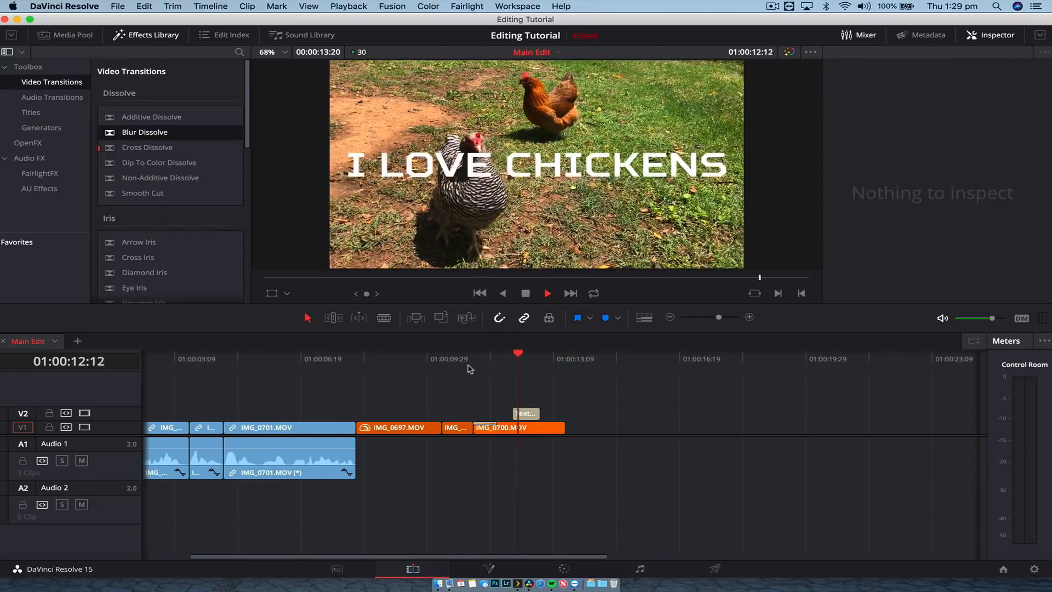
pyautogui.press('space')
pyautogui.press('super+minus')
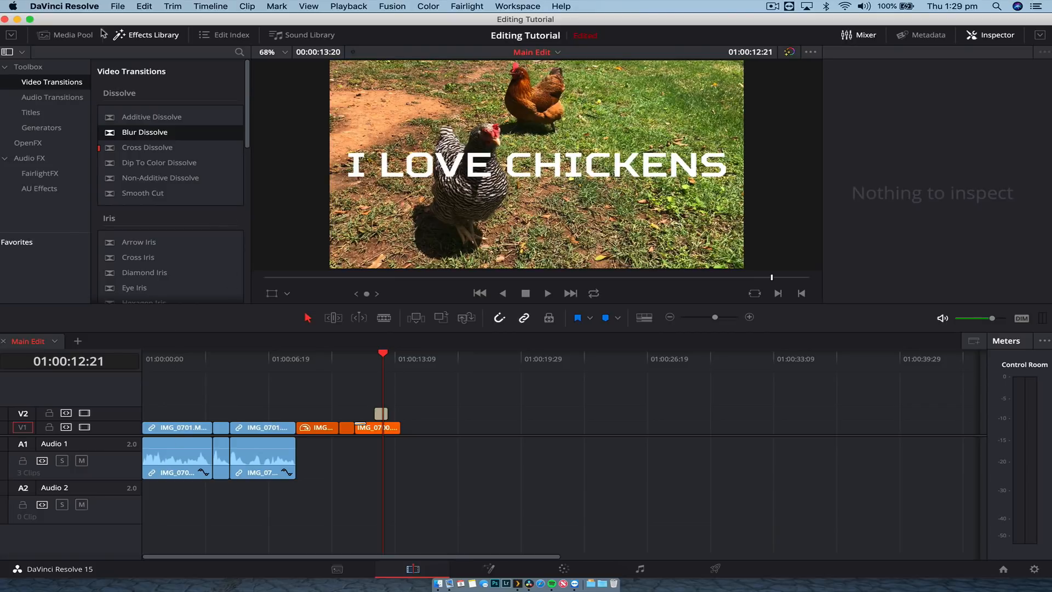
# Place the ES_Face Off - Eight Bits.mp3 music from the Audio bin on track A2 at the start of the timeline
pyautogui.click(83, 36)
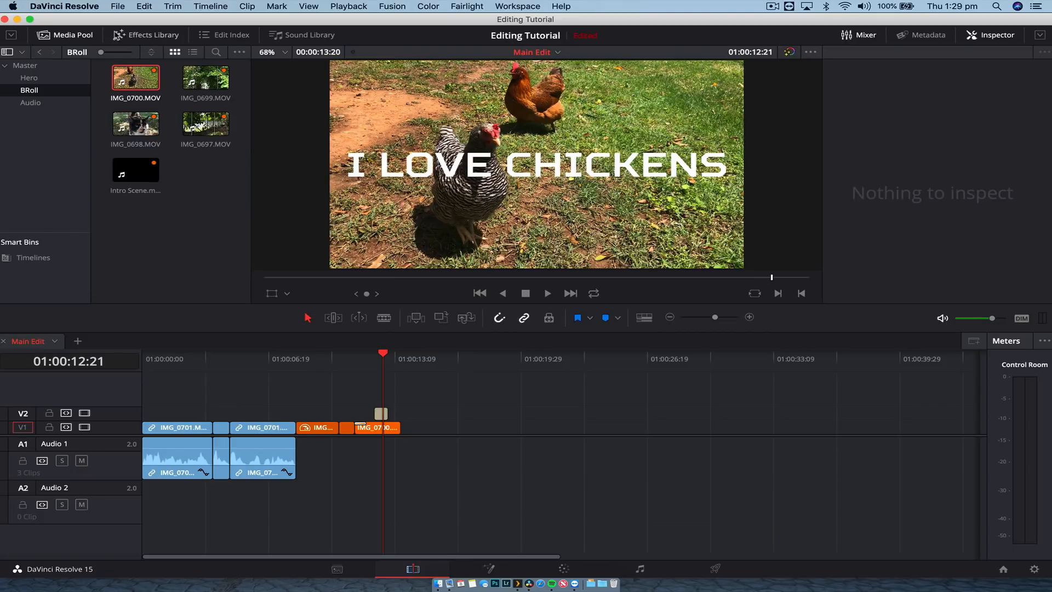
pyautogui.click(43, 104)
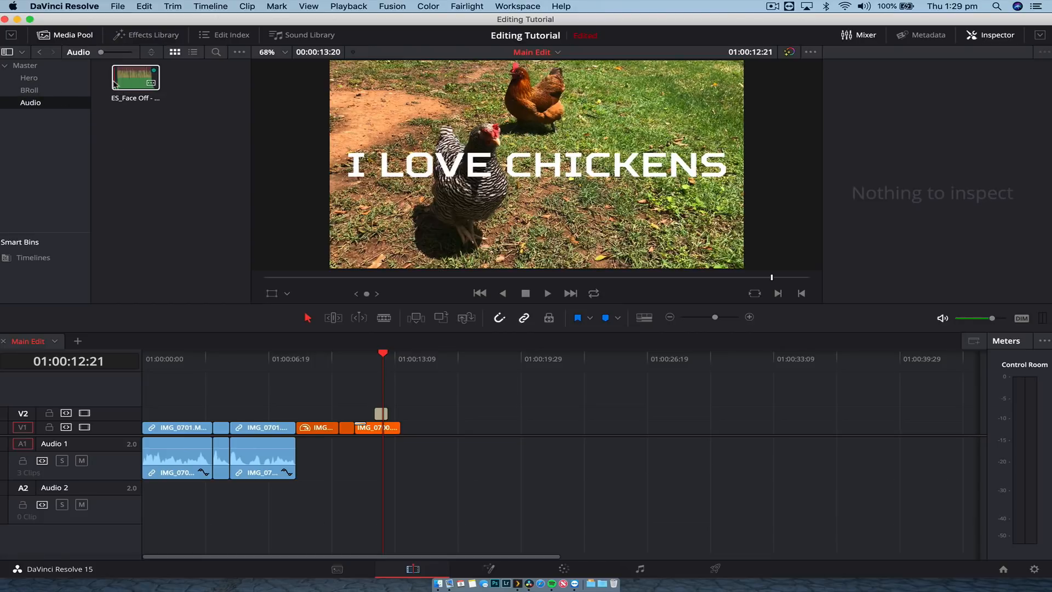
pyautogui.click(134, 83)
pyautogui.moveTo(135, 79); pyautogui.dragTo(170, 498)
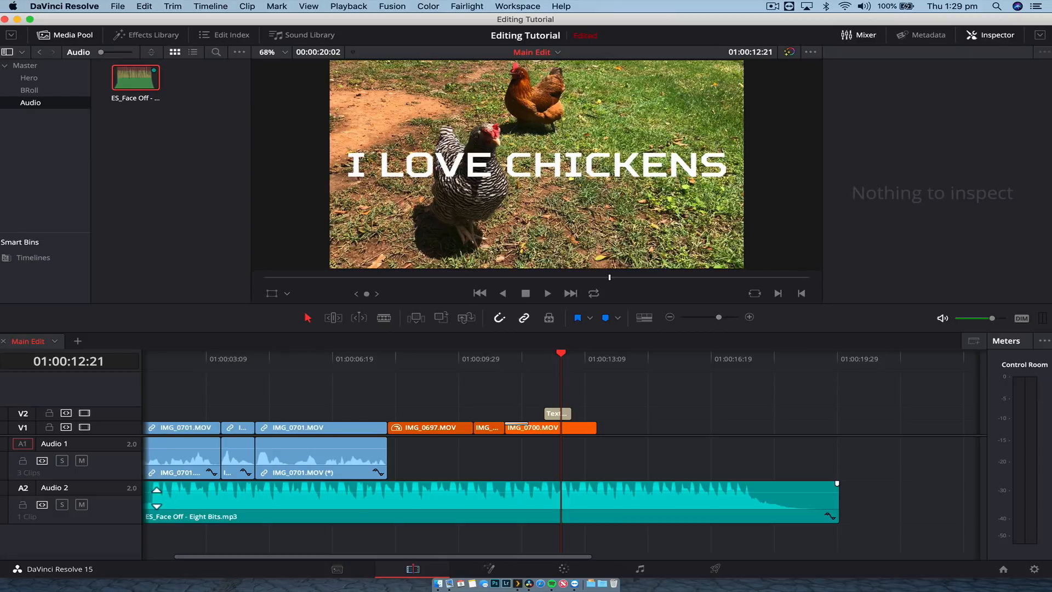
# Trim the quiet intro off the music clip, keeping it at the timeline's start, and trim its end to match the end of IMG_0700
pyautogui.press('super+equal')
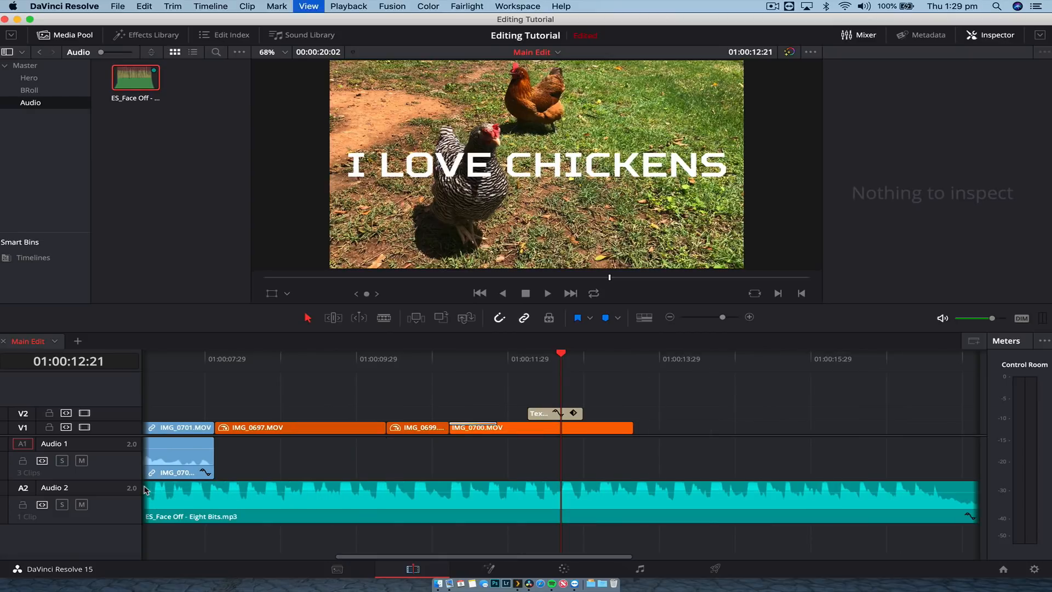
pyautogui.hscroll(-10, 146, 489)
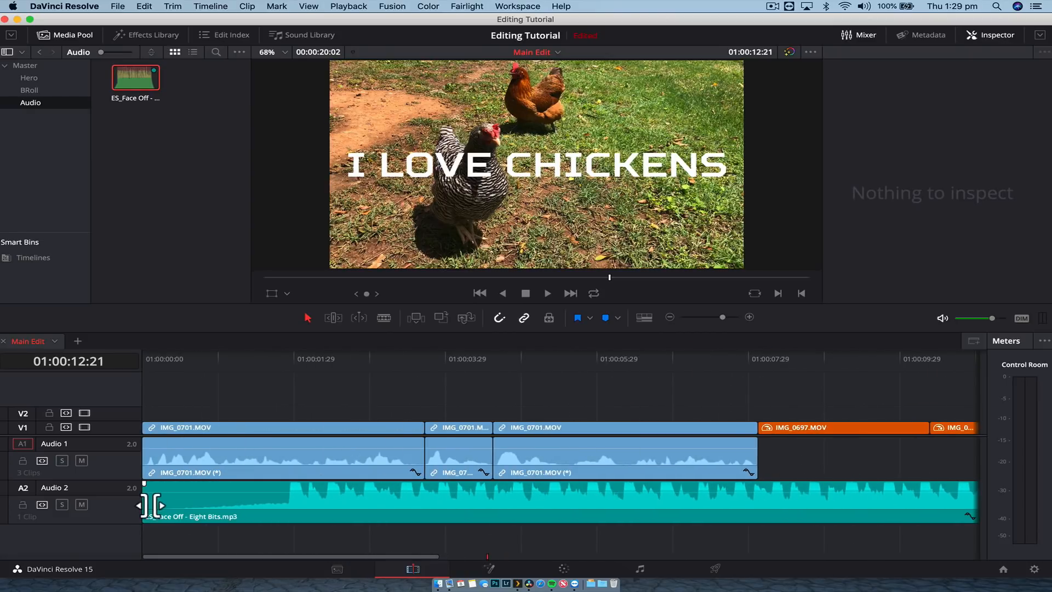
pyautogui.moveTo(153, 496); pyautogui.dragTo(174, 502)
pyautogui.press('super+minus')
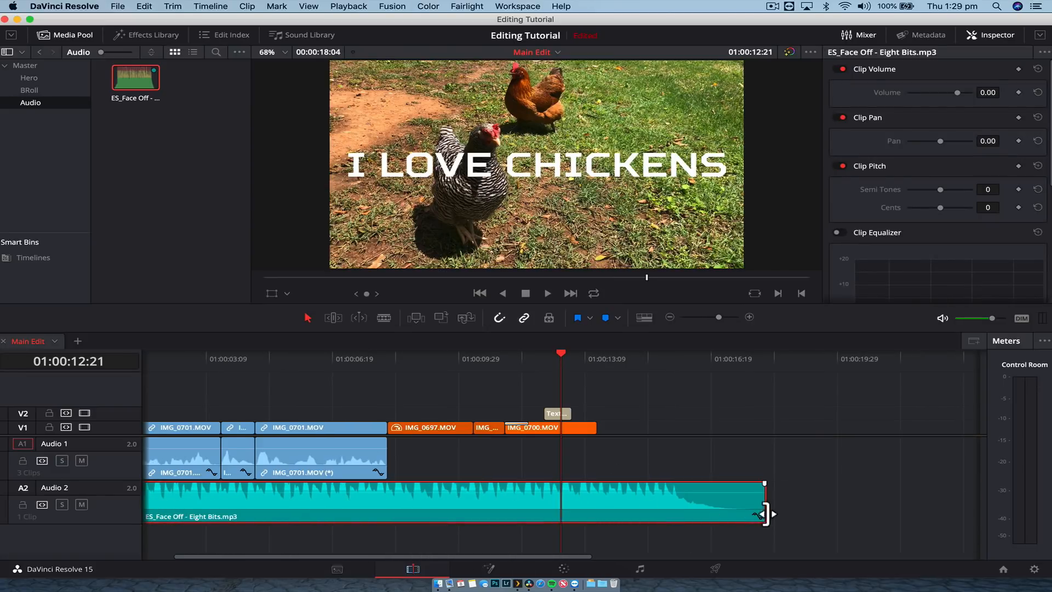
pyautogui.moveTo(770, 506); pyautogui.dragTo(598, 505)
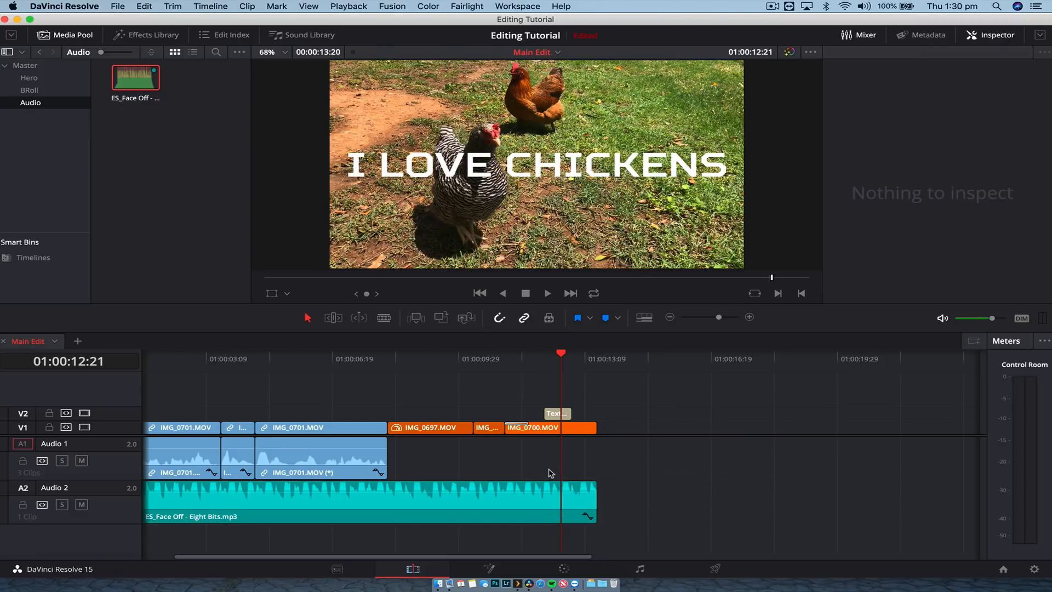
# Raise the video track height in the timeline view options to a medium setting
pyautogui.press('super+equal')
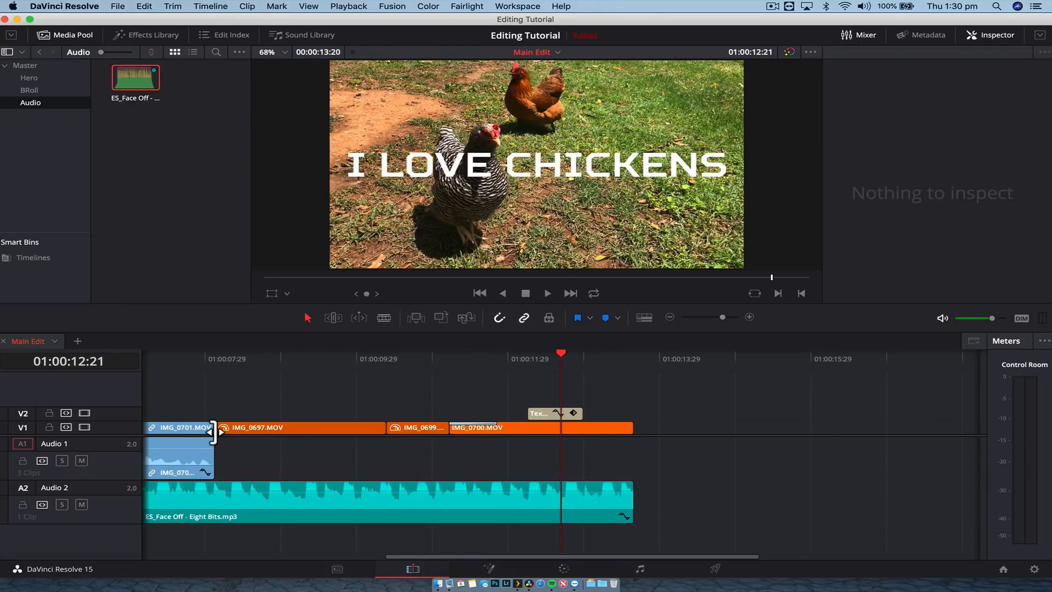
pyautogui.click(645, 319)
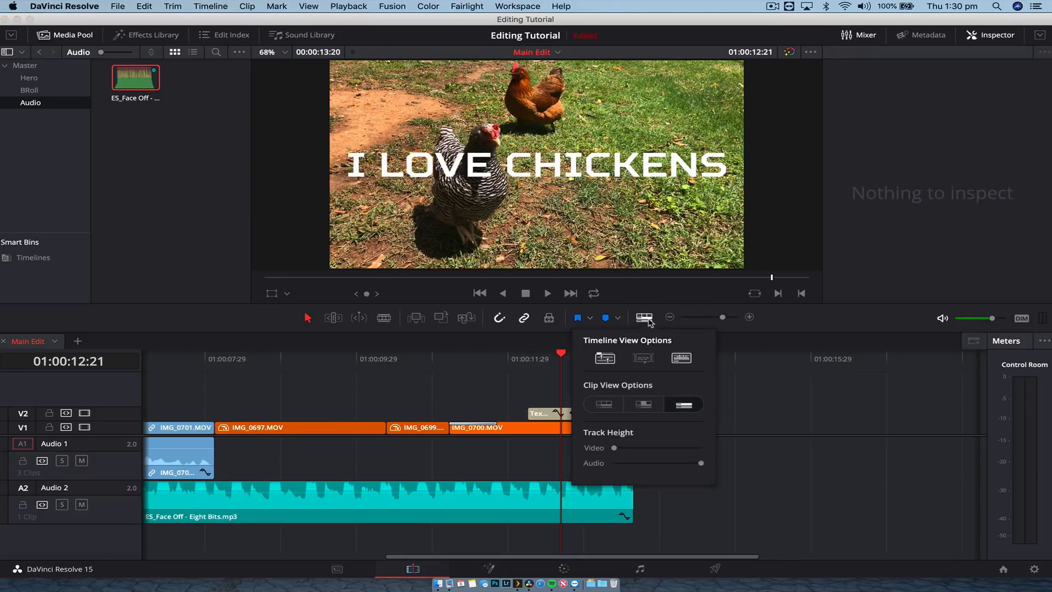
pyautogui.moveTo(653, 446); pyautogui.dragTo(699, 448)
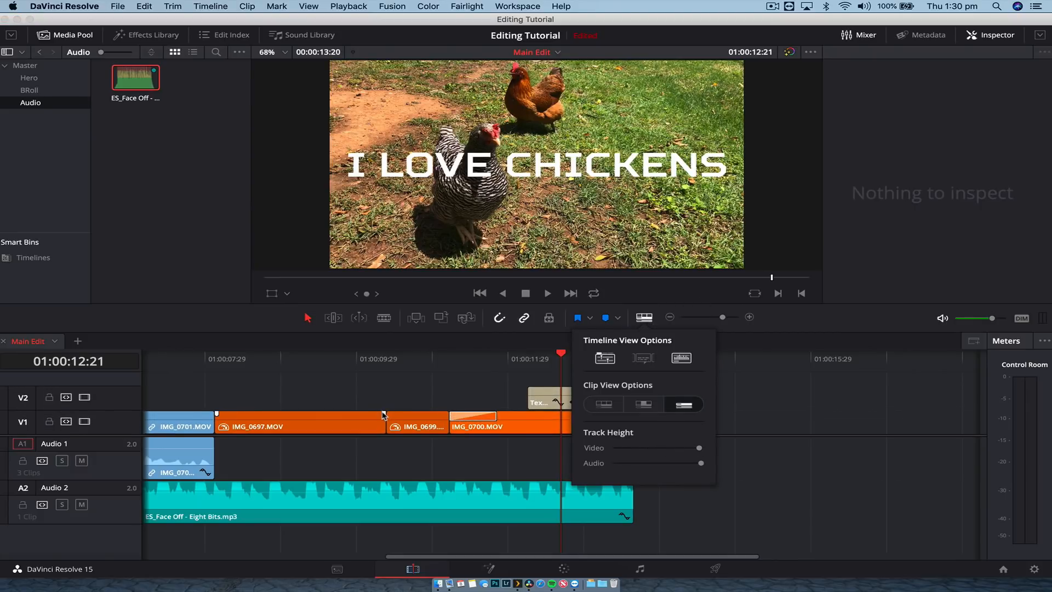
pyautogui.moveTo(652, 452); pyautogui.dragTo(640, 447)
pyautogui.click(654, 447)
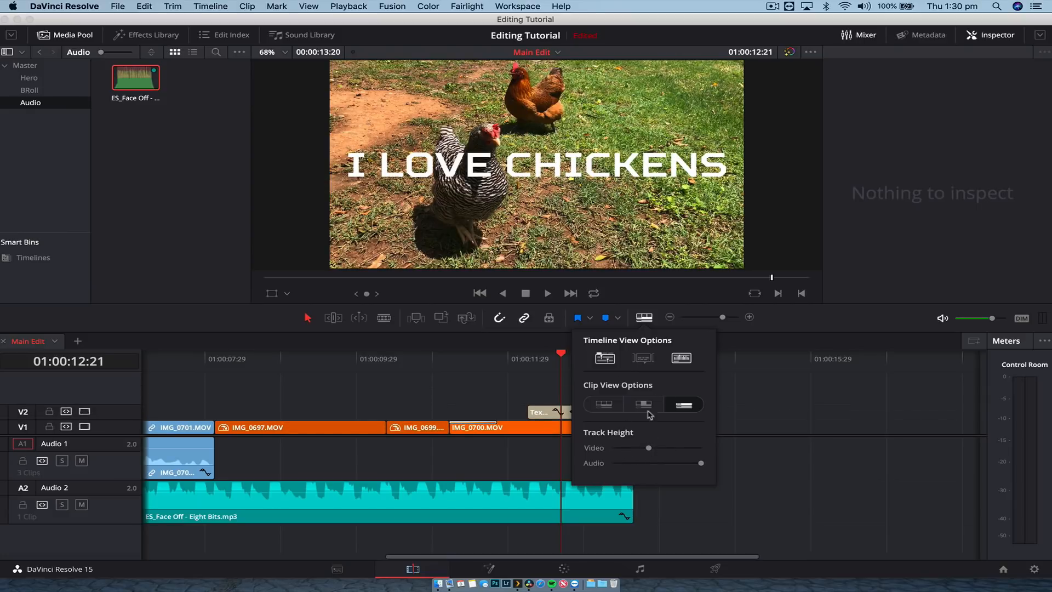
# Add a fade-out over about the last second of the music clip, and play back the ending at a lower system volume
pyautogui.click(565, 512)
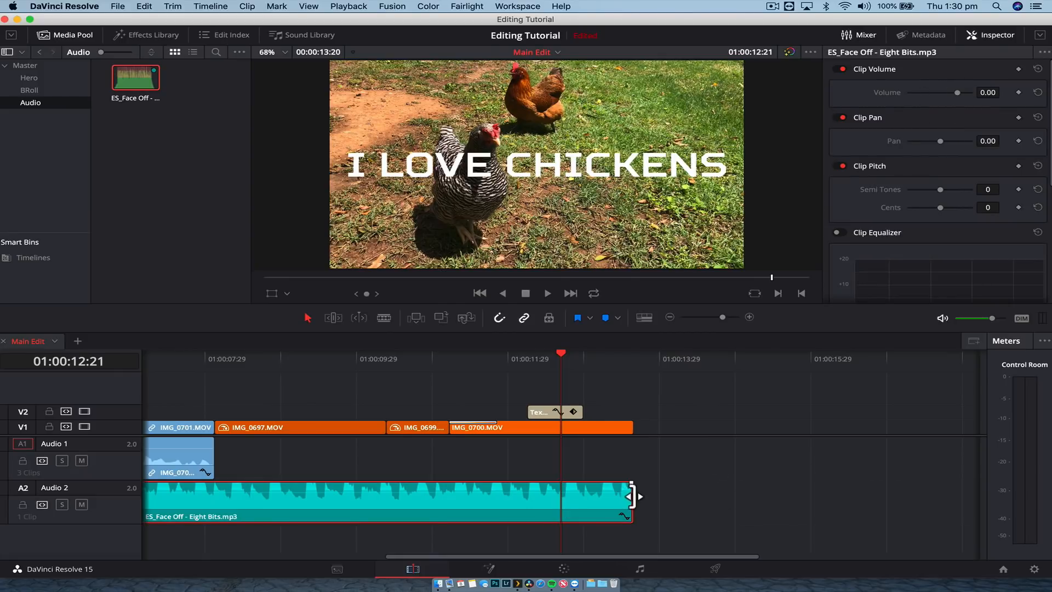
pyautogui.moveTo(631, 493); pyautogui.dragTo(565, 485)
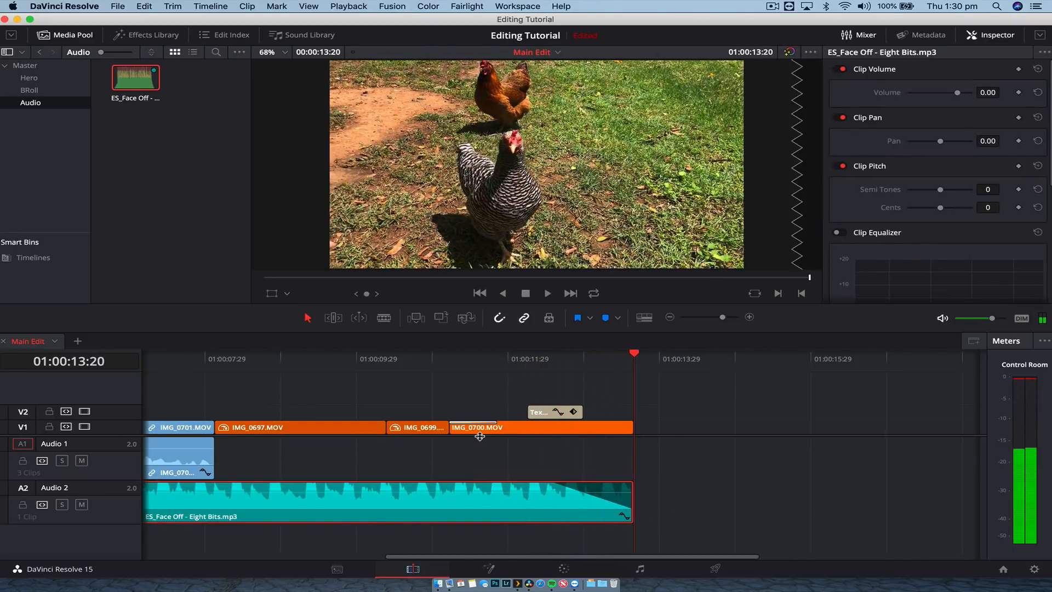
pyautogui.press('XF86AudioLowerVolume')
pyautogui.press('XF86AudioLowerVolume')
pyautogui.press('XF86AudioLowerVolume')
pyautogui.press('XF86AudioLowerVolume')
pyautogui.press('XF86AudioLowerVolume')
pyautogui.press('XF86AudioLowerVolume')
pyautogui.click(493, 353)
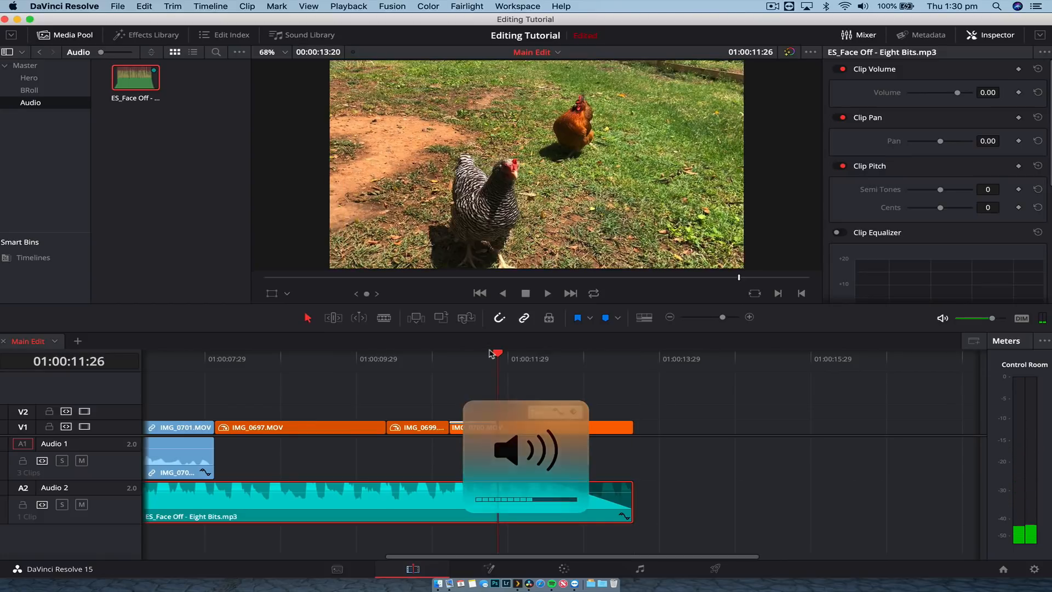
pyautogui.press('space')
pyautogui.press('space')
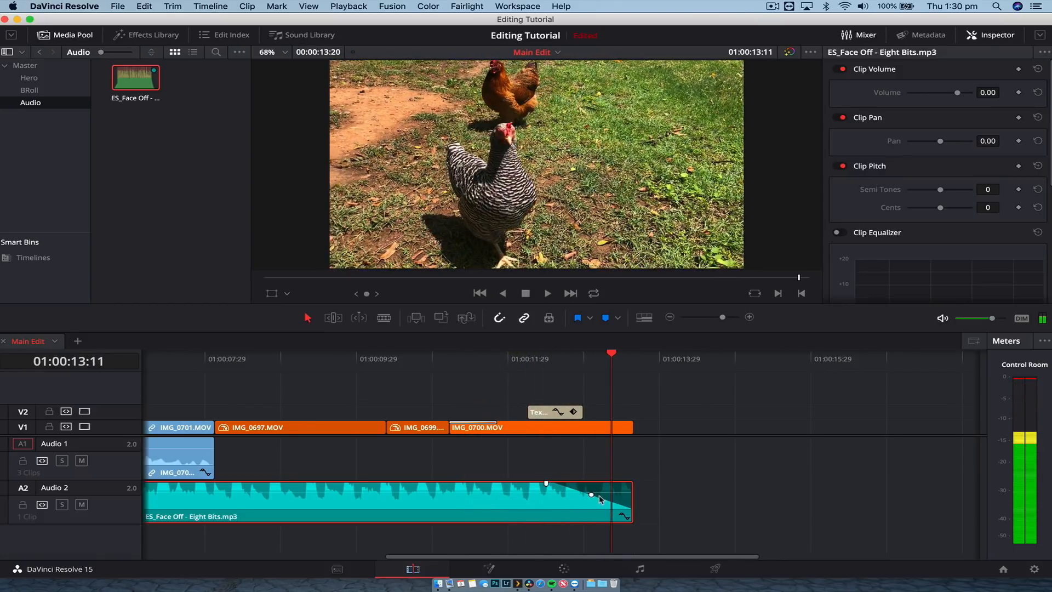
# Bend the music's fade-out curve so it drops steeply at first and tapers to the end, playing back the ending to compare shapes
pyautogui.moveTo(593, 497); pyautogui.dragTo(603, 491)
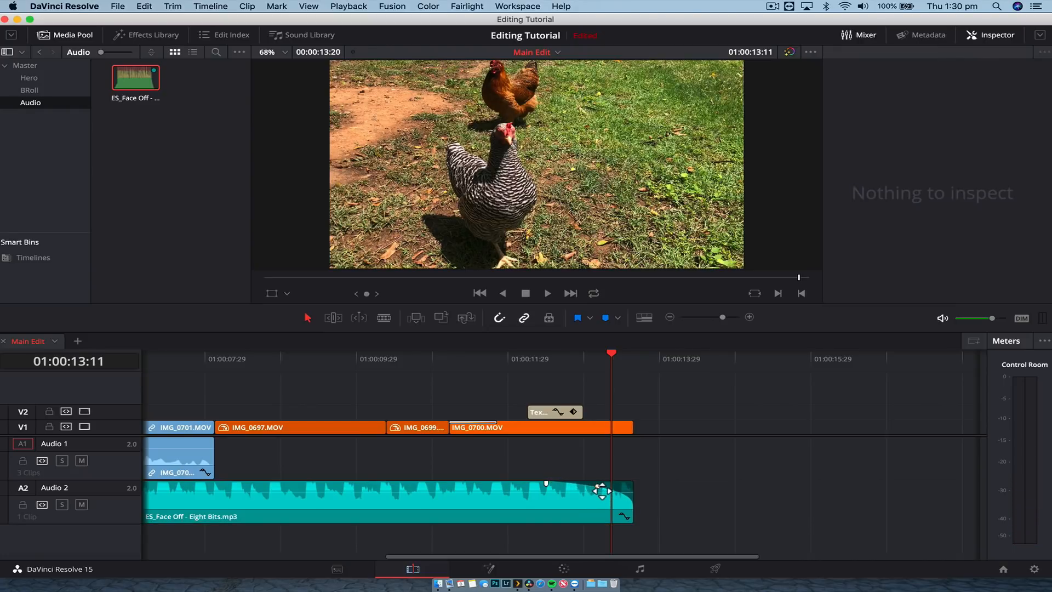
pyautogui.click(534, 373)
pyautogui.press('space')
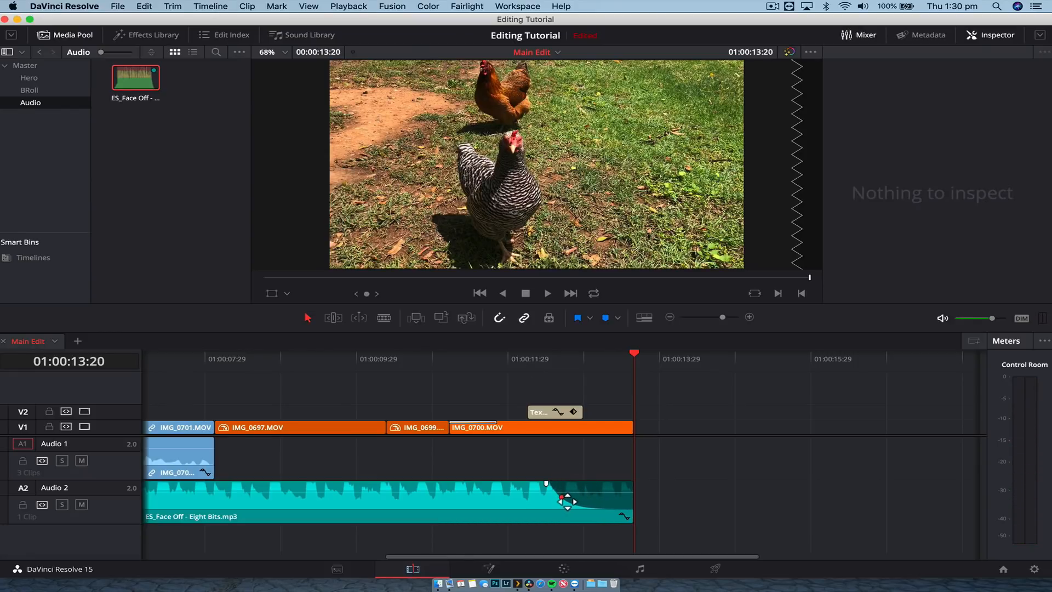
pyautogui.click(512, 366)
pyautogui.press('space')
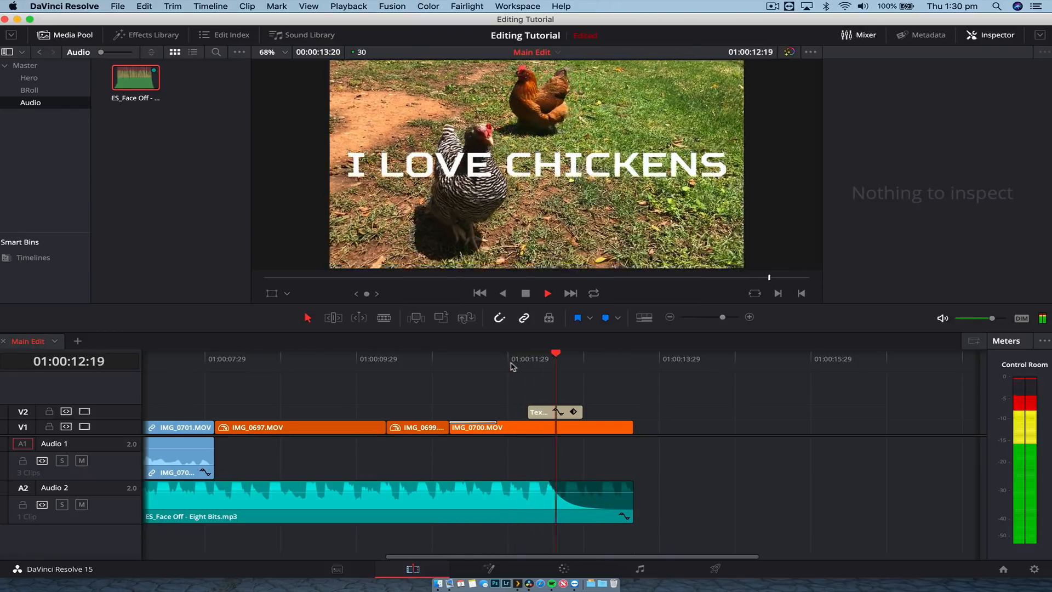
# Add a very short fade-in at the start of the music clip, and play back the edit from 01:00:00:00
pyautogui.hscroll(-10, 510, 367)
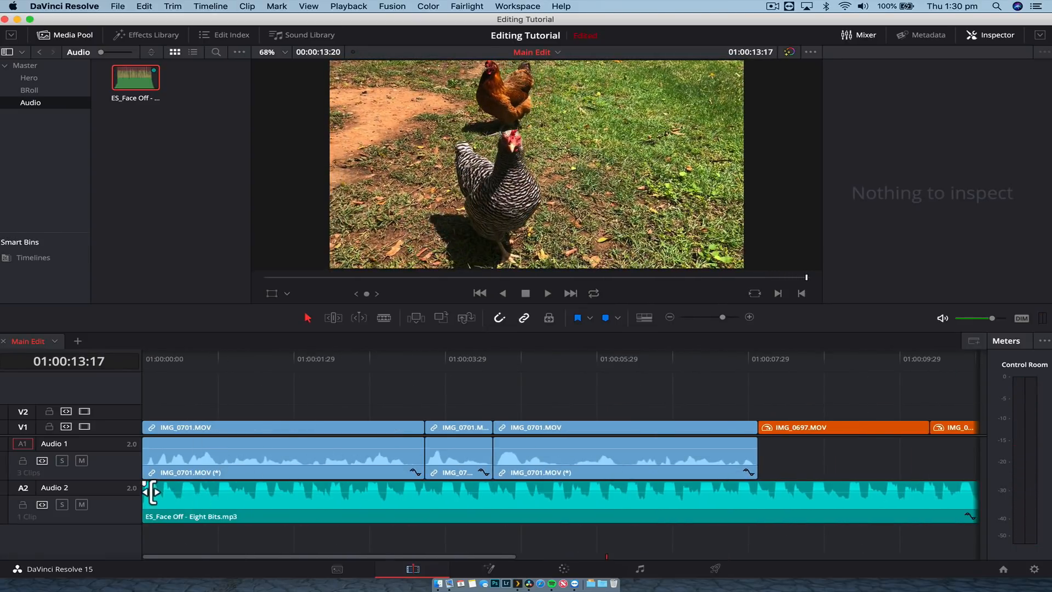
pyautogui.moveTo(145, 486); pyautogui.dragTo(156, 486)
pyautogui.click(146, 364)
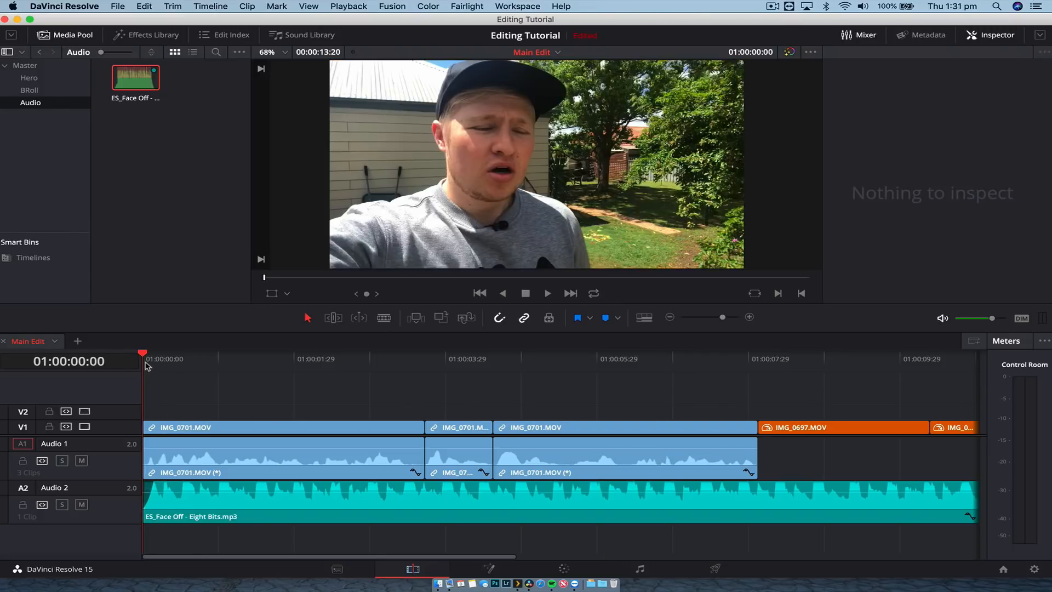
pyautogui.press('space')
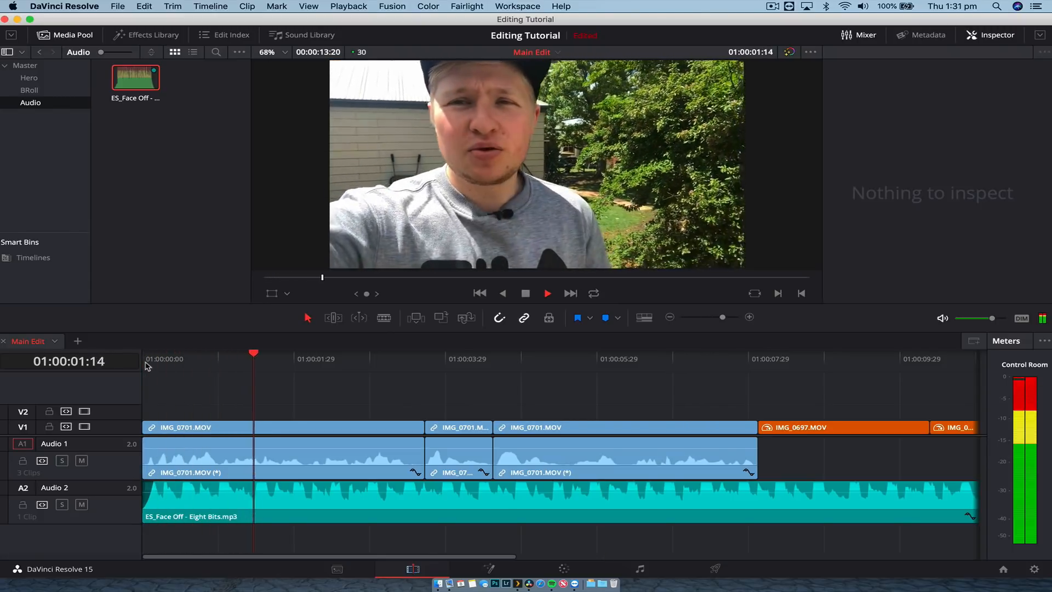
pyautogui.press('super+minus')
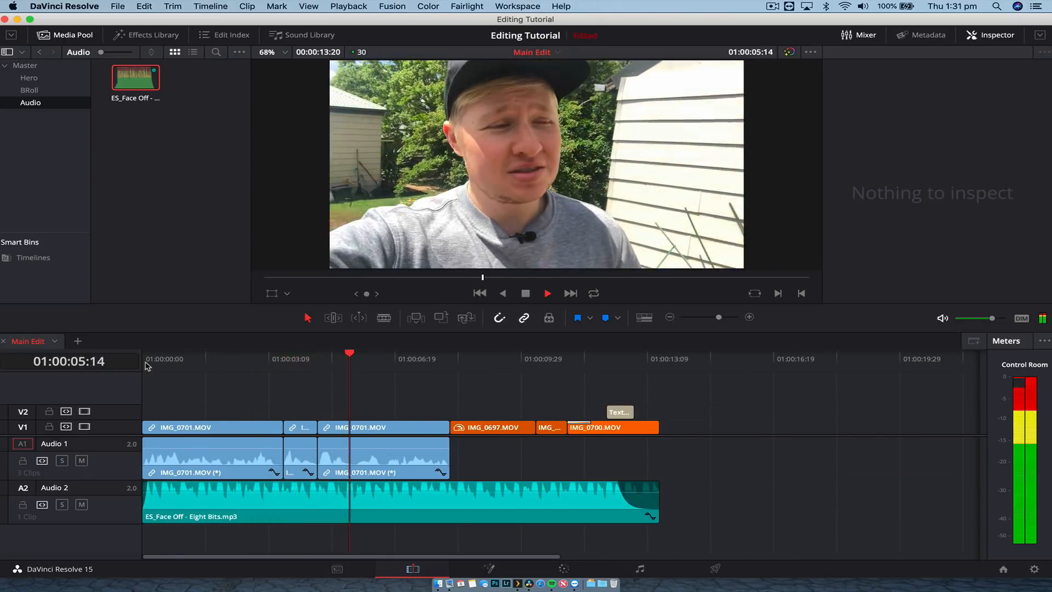
pyautogui.press('space')
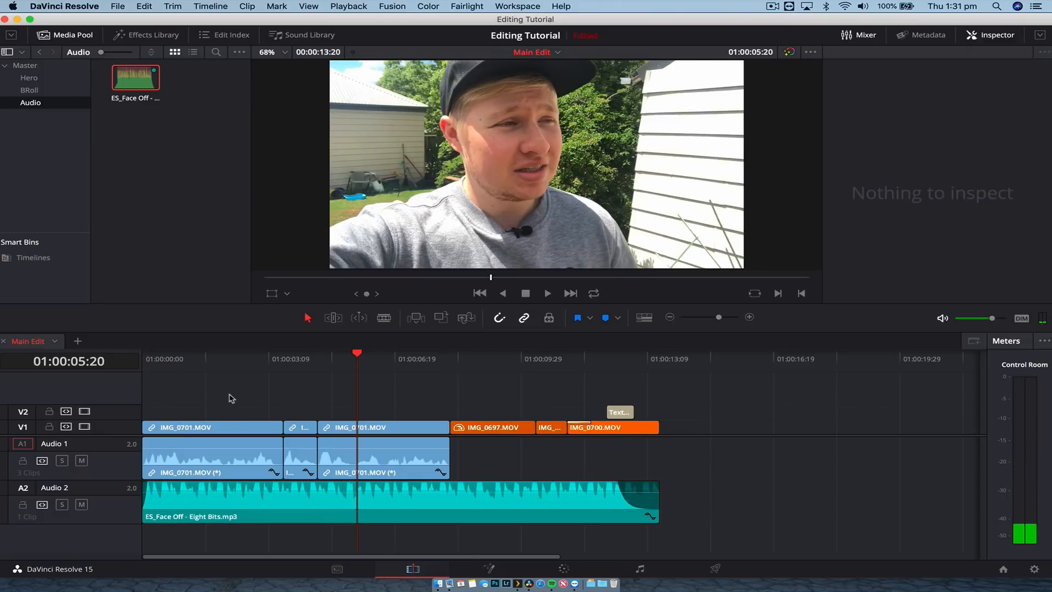
pyautogui.press('space')
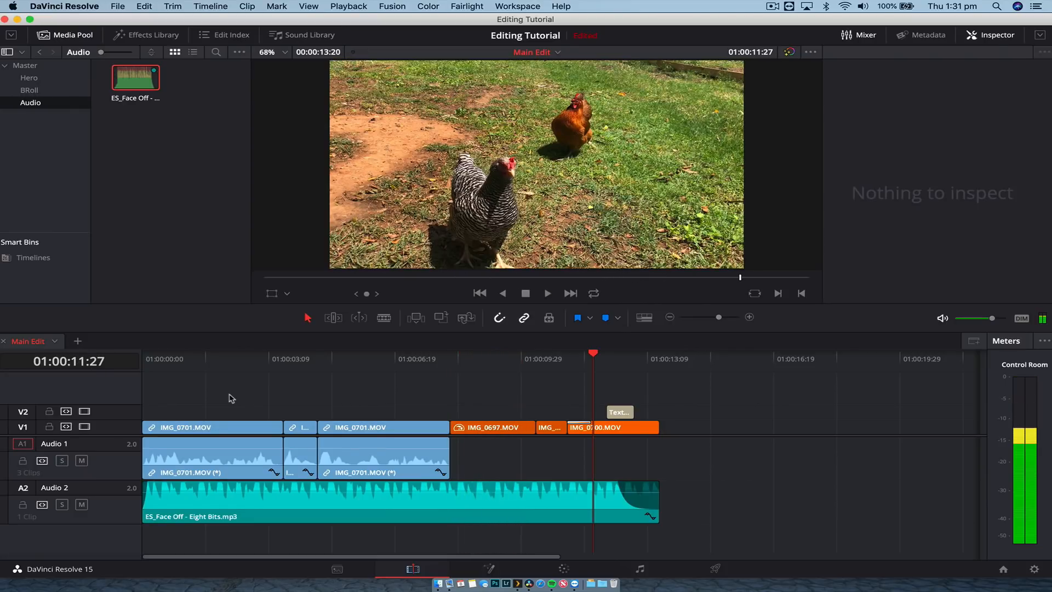
# Add four volume keyframes to the music under the first IMG_0701 clip, and lower the level between the inner pair
pyautogui.click(175, 365)
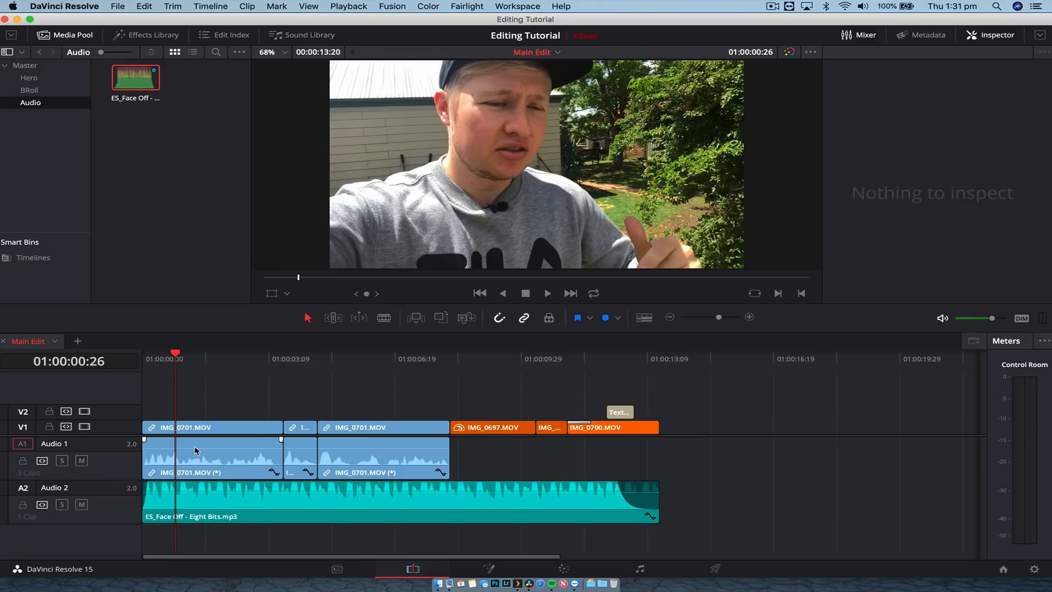
pyautogui.moveTo(158, 500)
pyautogui.keyDown('alt'); pyautogui.click(158, 492); pyautogui.keyUp('alt')
pyautogui.keyDown('alt'); pyautogui.click(171, 492); pyautogui.keyUp('alt')
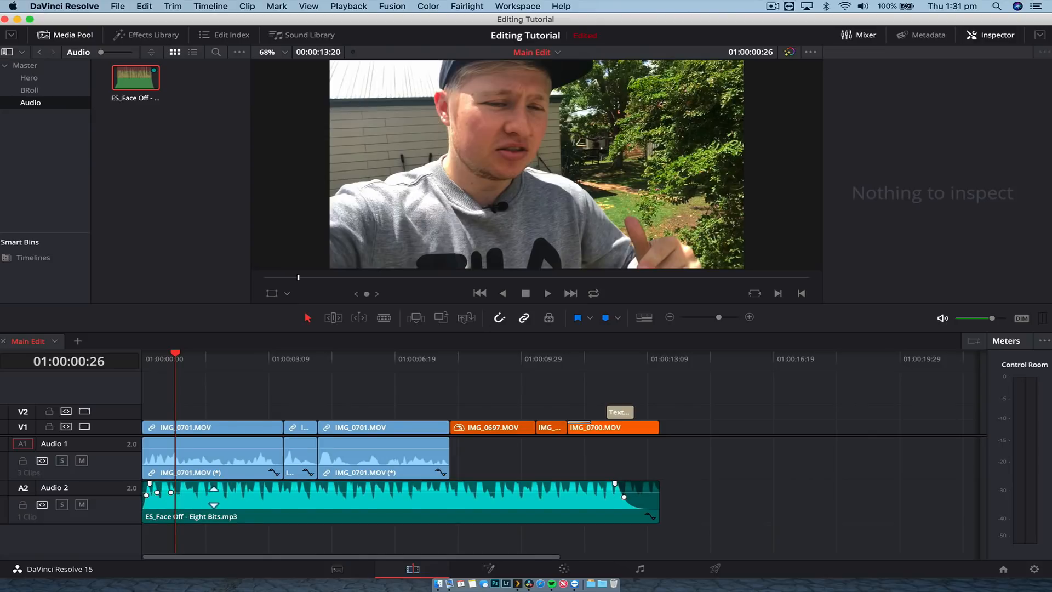
pyautogui.keyDown('alt'); pyautogui.click(281, 492); pyautogui.keyUp('alt')
pyautogui.keyDown('alt'); pyautogui.click(305, 492); pyautogui.keyUp('alt')
pyautogui.moveTo(240, 492); pyautogui.dragTo(241, 503)
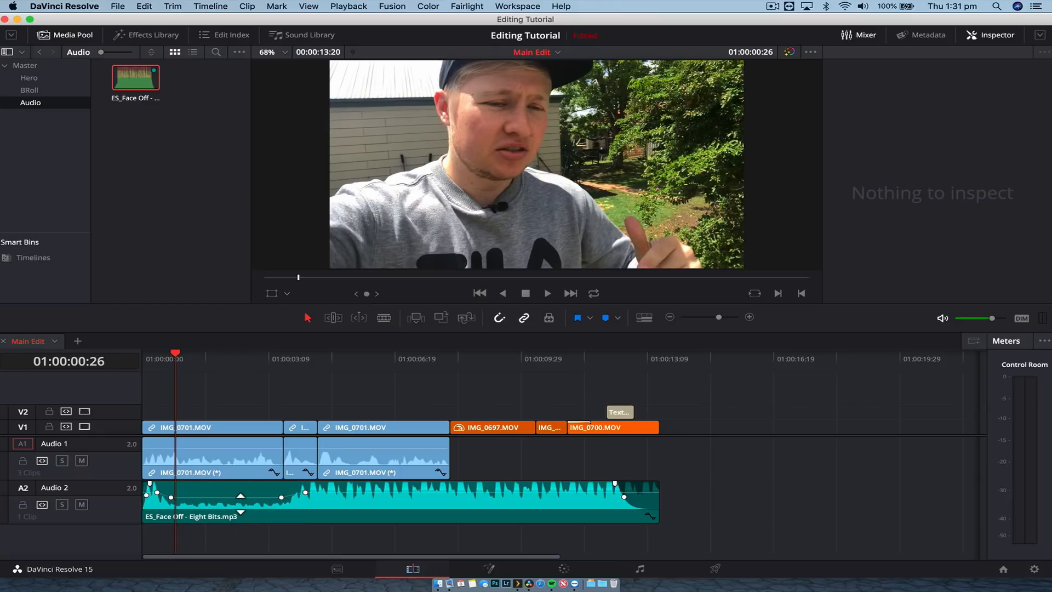
# Undo the music clip's level change and its volume keyframes under the first spoken clip
pyautogui.press('super+z')
pyautogui.press('super+z')
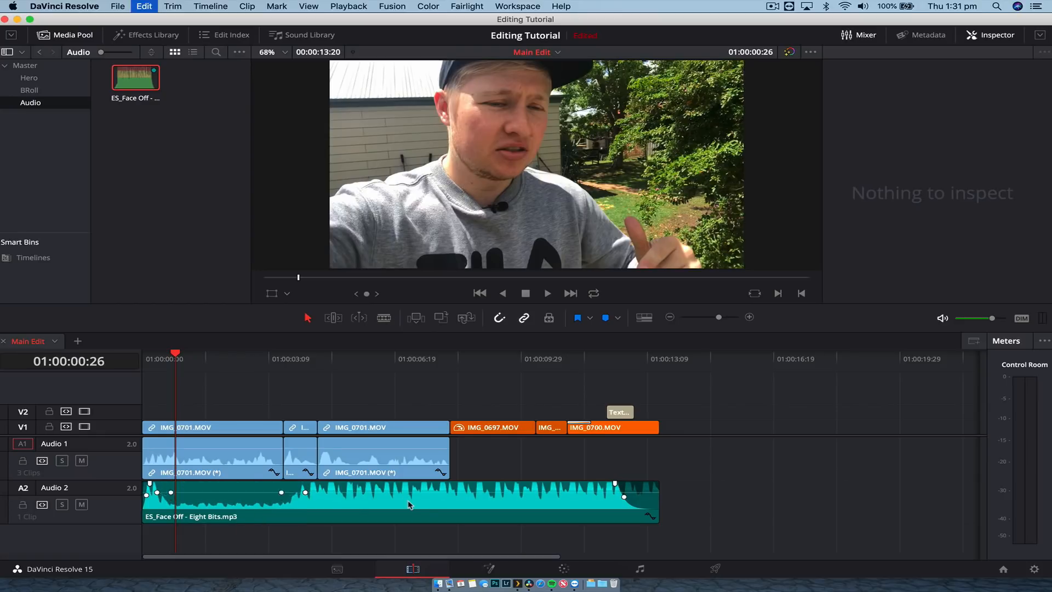
pyautogui.press('super+z')
pyautogui.press('super+z')
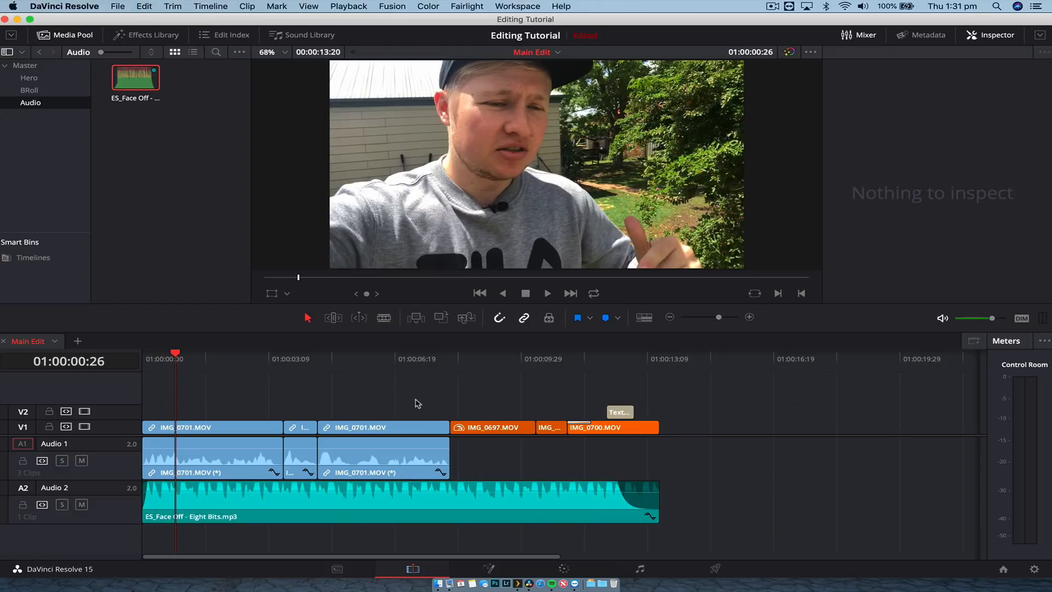
# Open the Main Edit on the Fairlight page and select the Audio 1 and Audio 2 tracks in turn
pyautogui.click(647, 567)
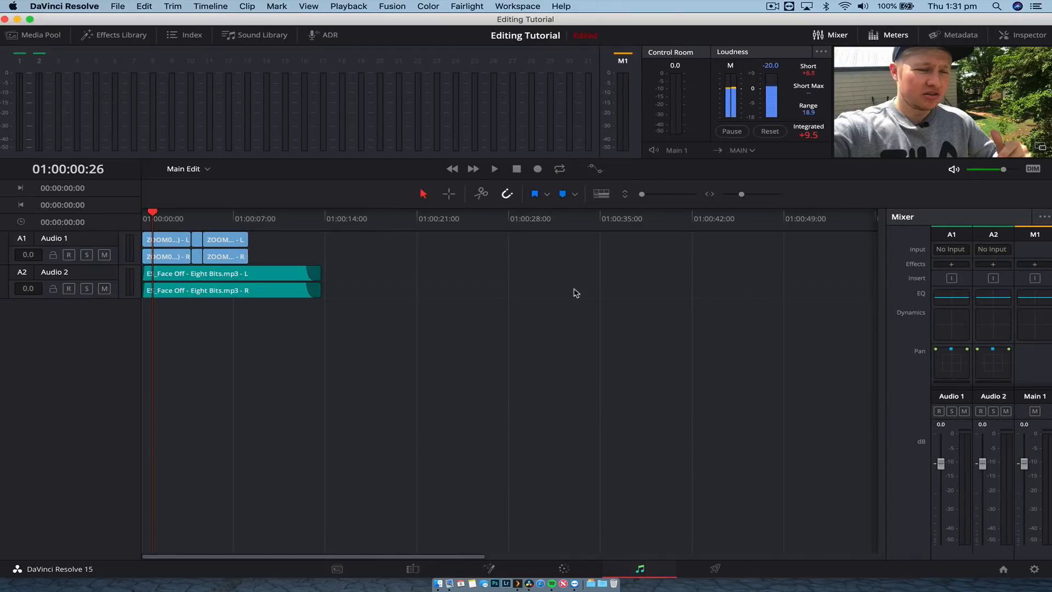
pyautogui.press('super+equal')
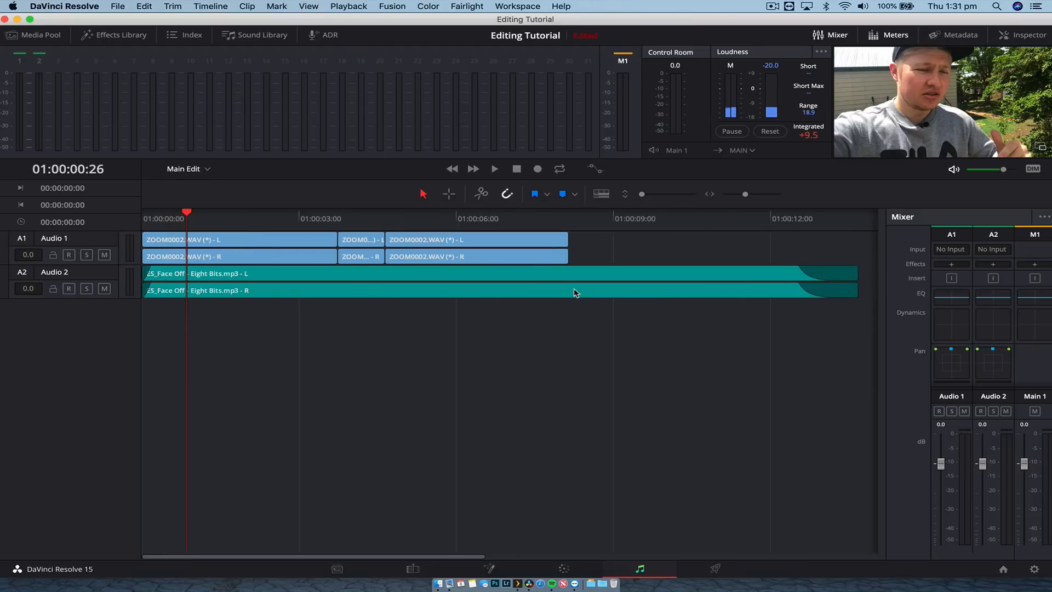
pyautogui.press('super+minus')
pyautogui.press('super+equal')
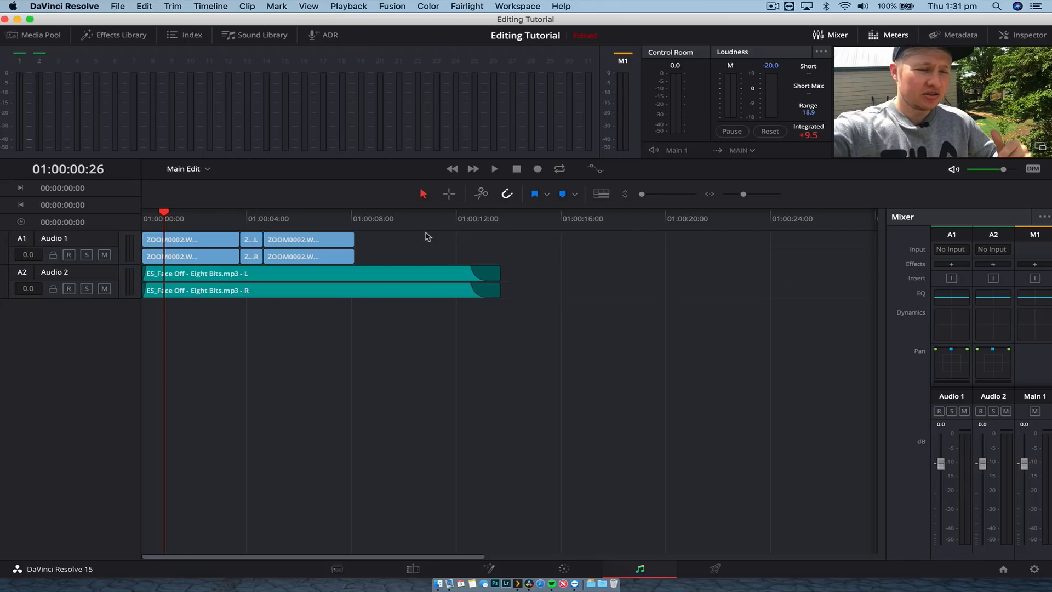
pyautogui.click(77, 241)
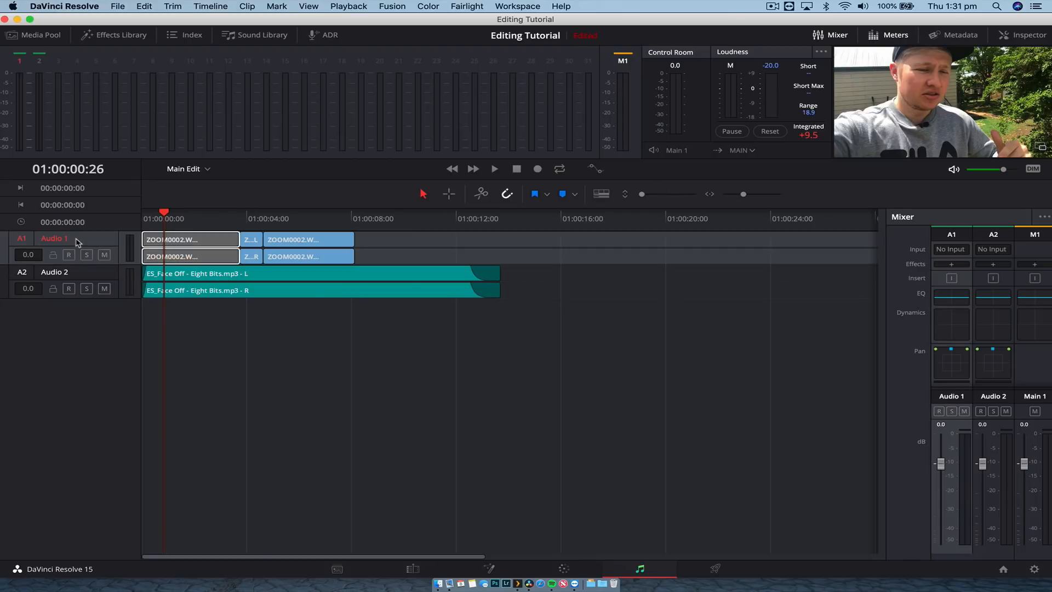
pyautogui.click(66, 272)
pyautogui.click(201, 332)
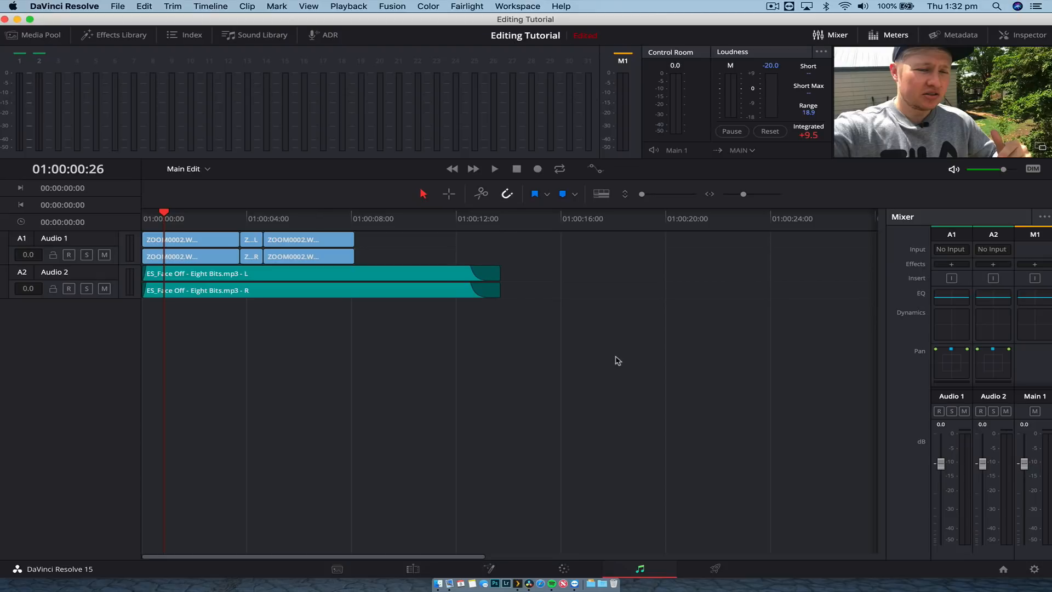
# Enable the compressor in the Audio 1 voice track's dynamics and set it to Send
pyautogui.doubleClick(953, 323)
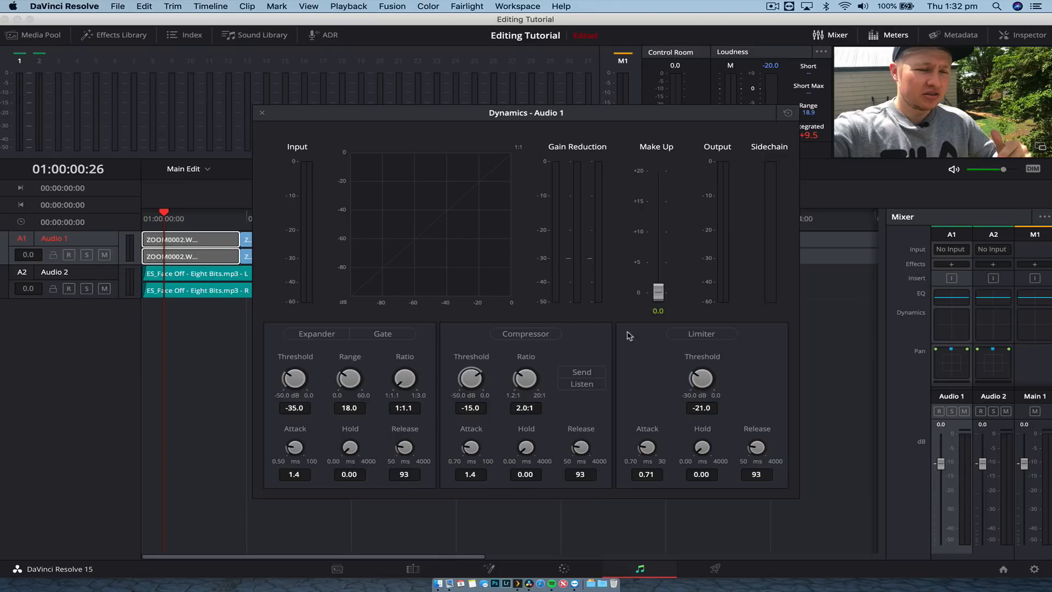
pyautogui.click(535, 335)
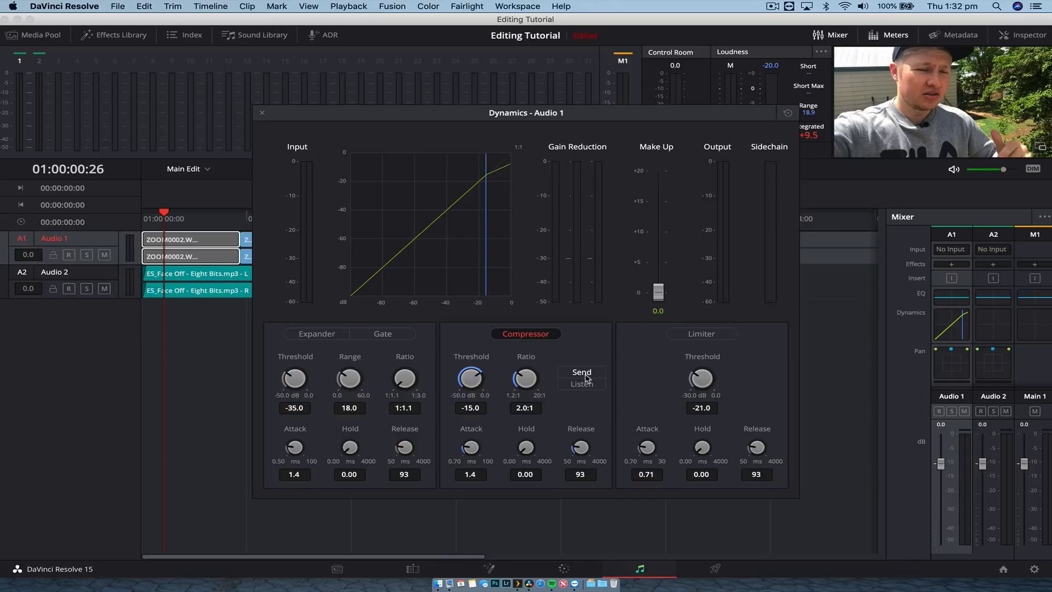
pyautogui.click(583, 373)
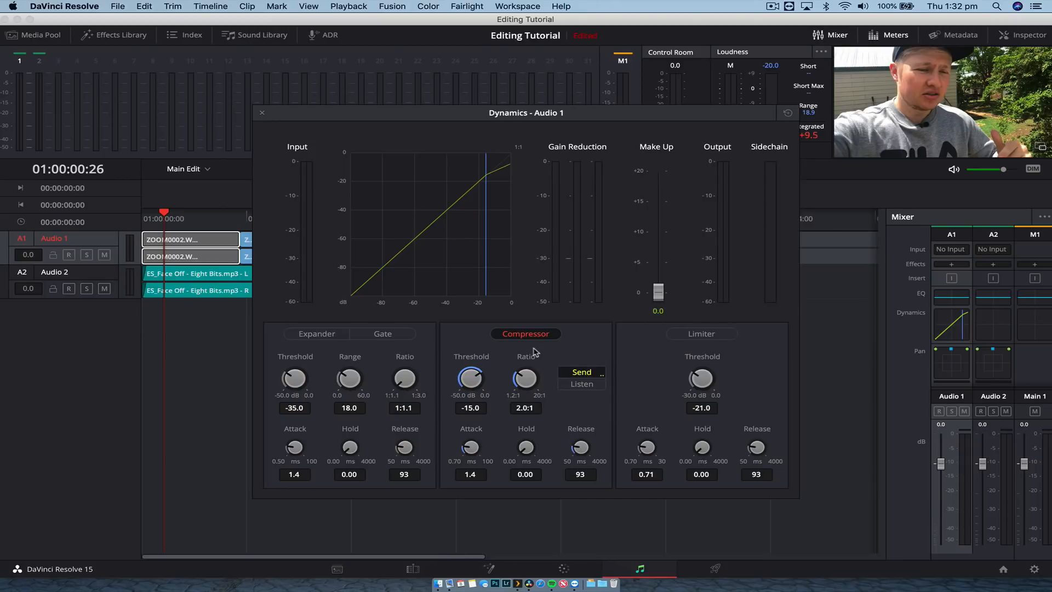
pyautogui.click(263, 114)
pyautogui.click(322, 242)
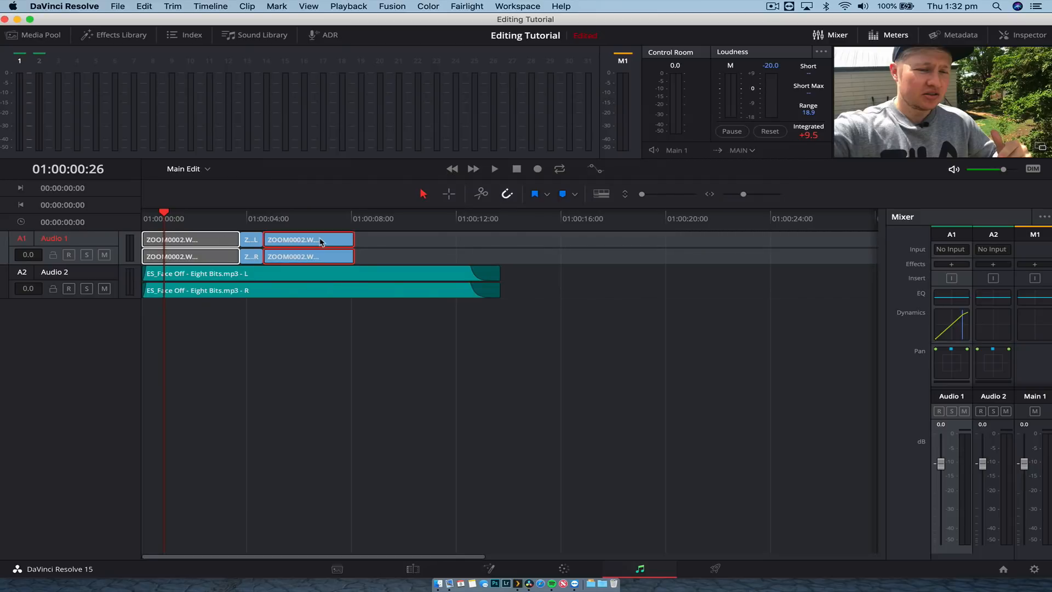
pyautogui.click(262, 321)
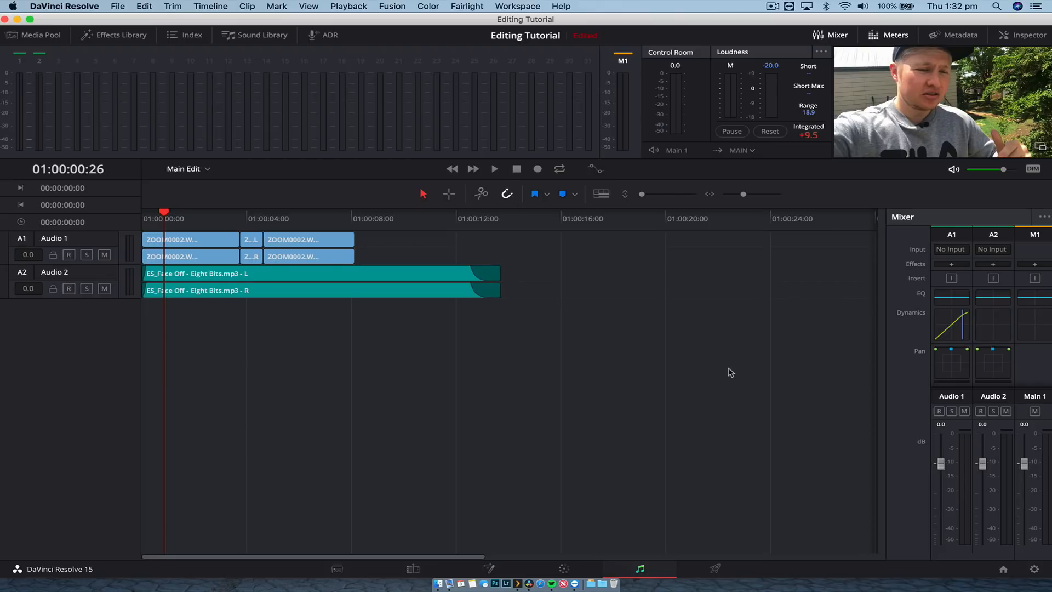
# Enable the compressor in the Audio 2 music track's dynamics and set it to Listen
pyautogui.click(997, 327)
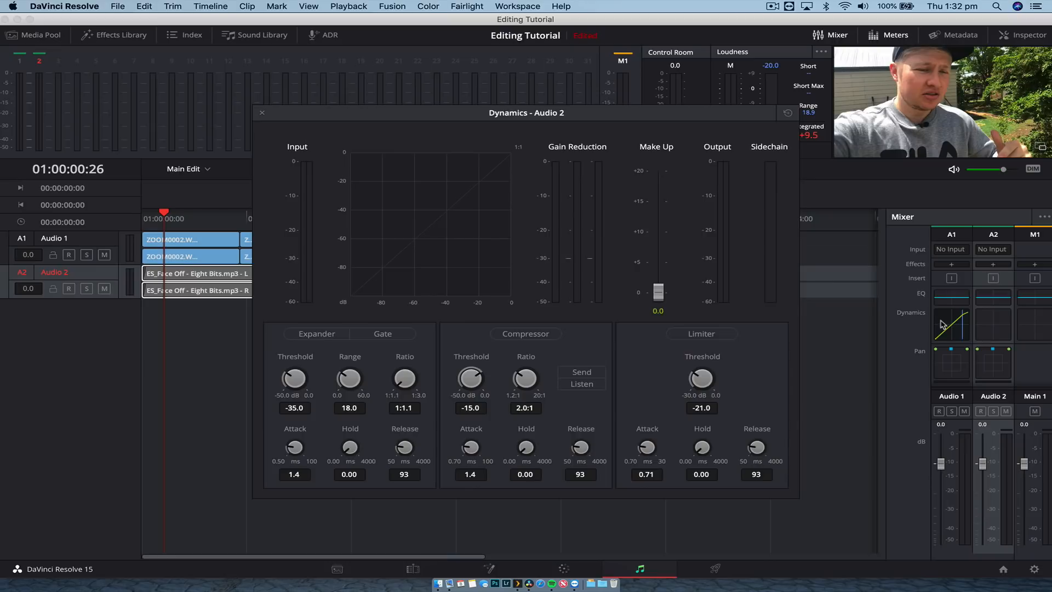
pyautogui.click(526, 334)
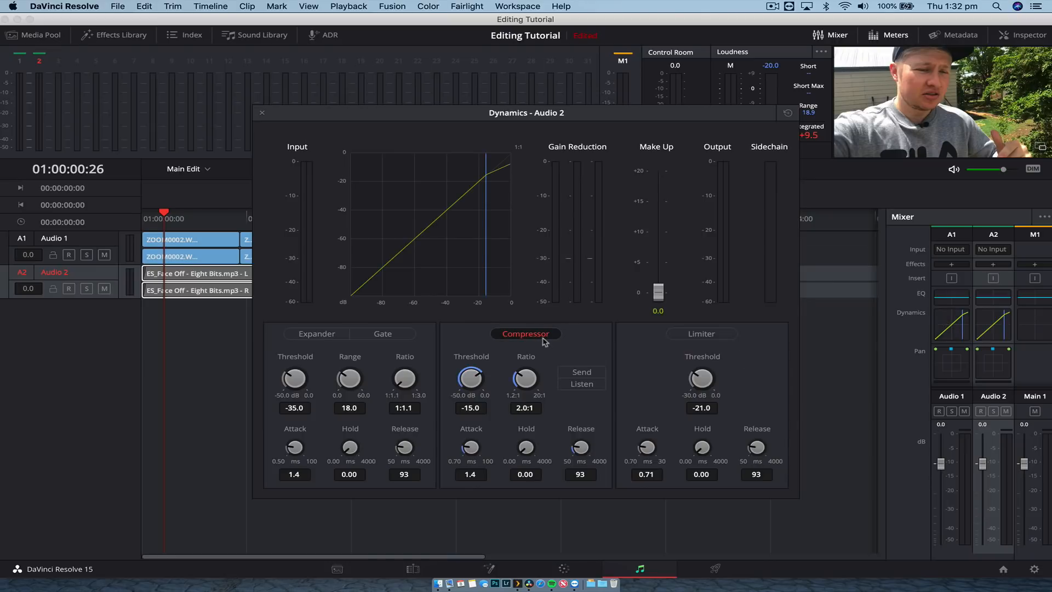
pyautogui.click(582, 385)
pyautogui.click(262, 113)
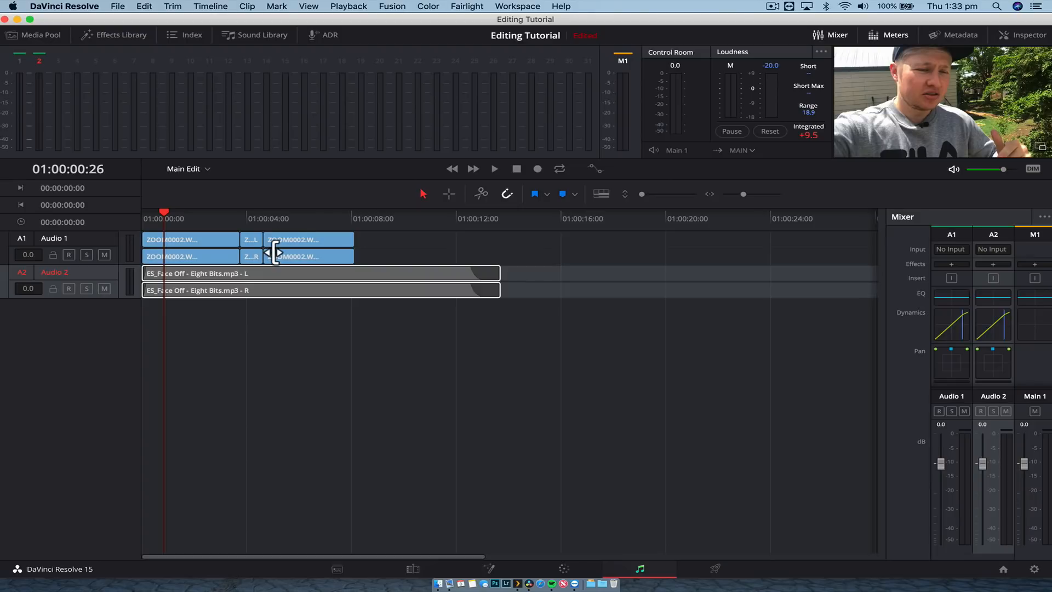
# Play back the edit from the start while checking the Audio 2 dynamics meters
pyautogui.press('Home')
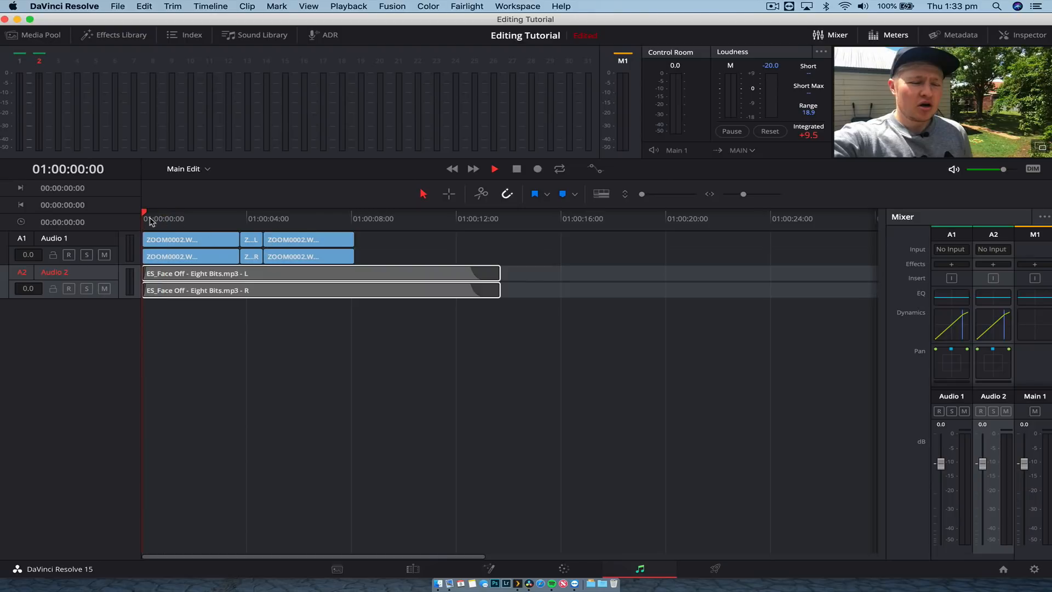
pyautogui.press('space')
pyautogui.doubleClick(997, 325)
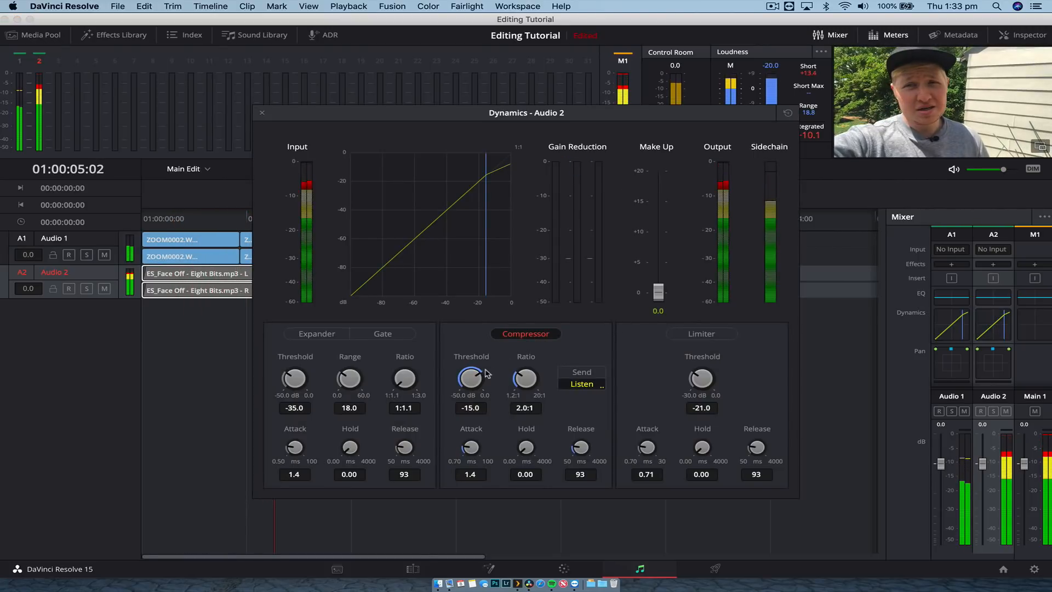
pyautogui.press('space')
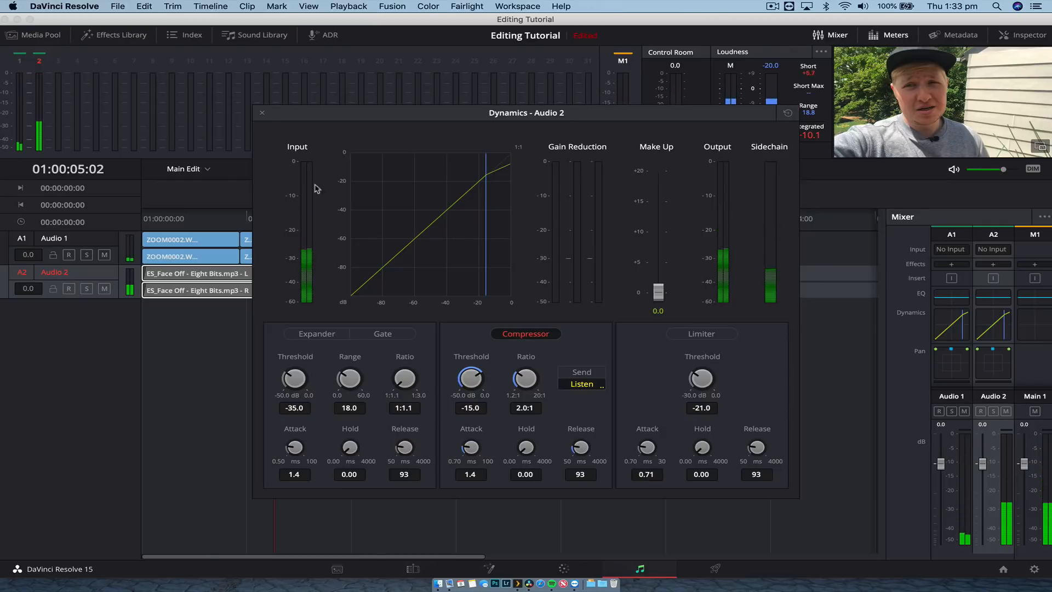
pyautogui.click(262, 113)
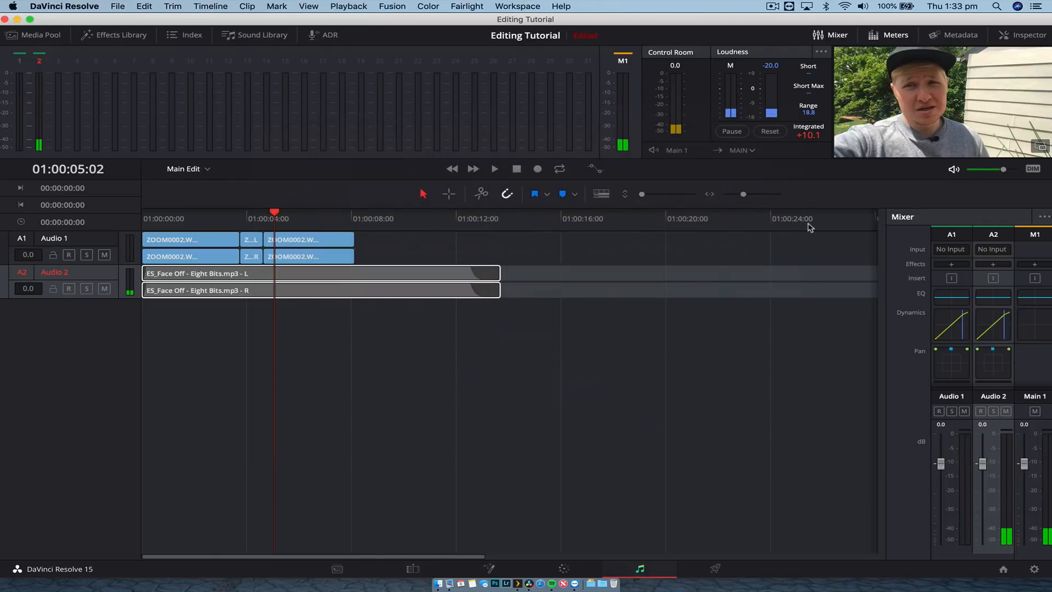
# Lower the Audio 2 compressor threshold to -46.4 dB and compare playback with the compressor off and on
pyautogui.click(991, 325)
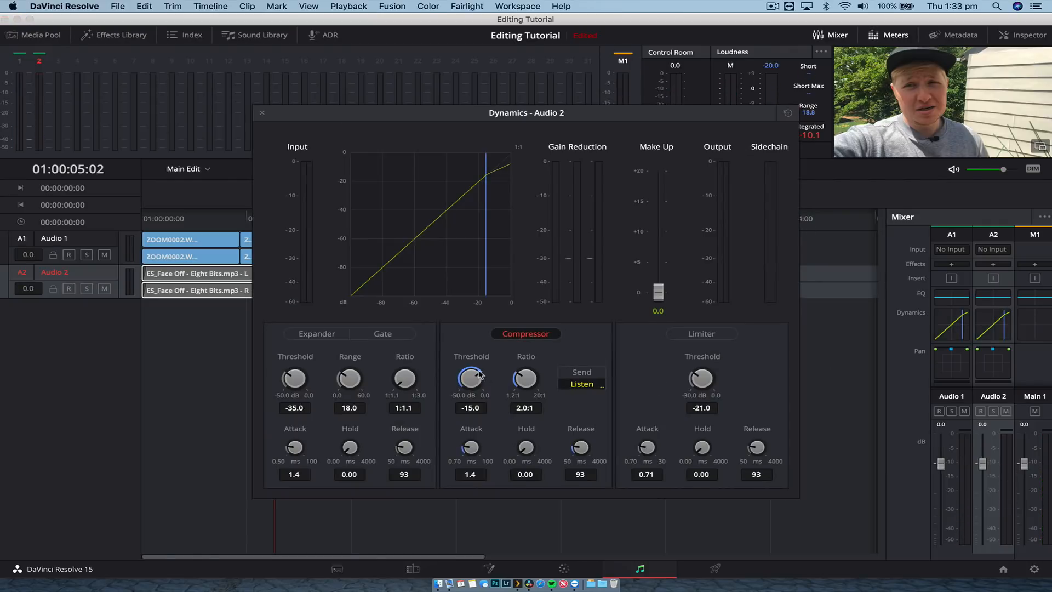
pyautogui.moveTo(473, 377); pyautogui.dragTo(332, 409)
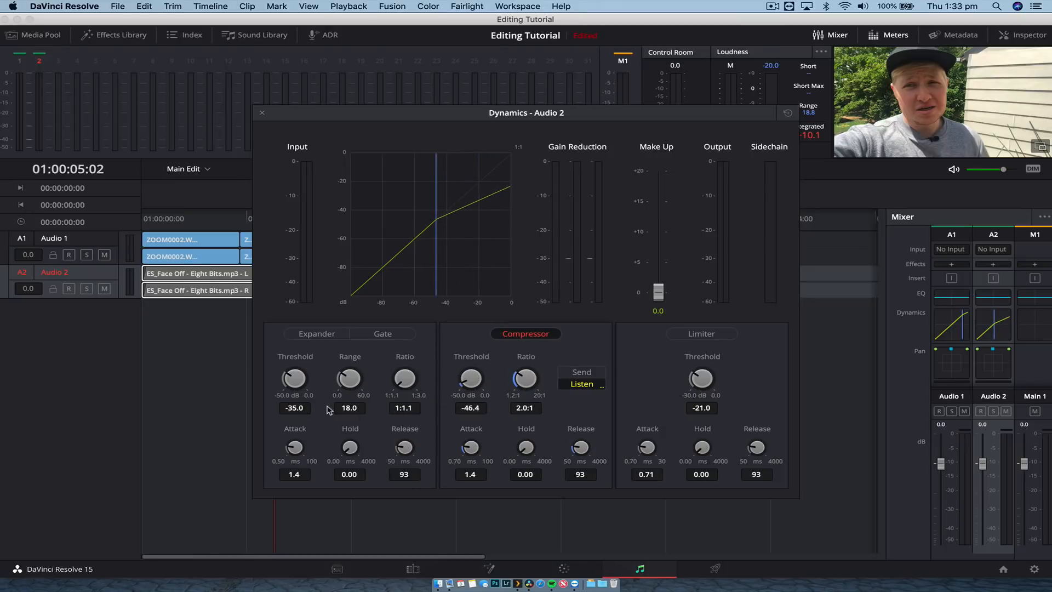
pyautogui.click(519, 335)
pyautogui.press('space')
pyautogui.press('space')
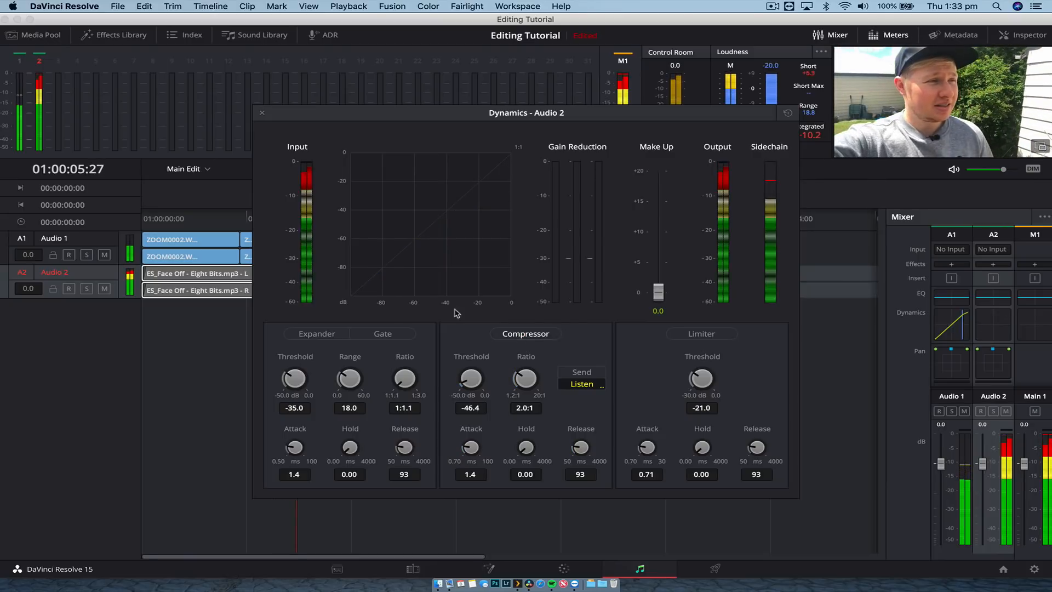
pyautogui.click(149, 219)
pyautogui.press('space')
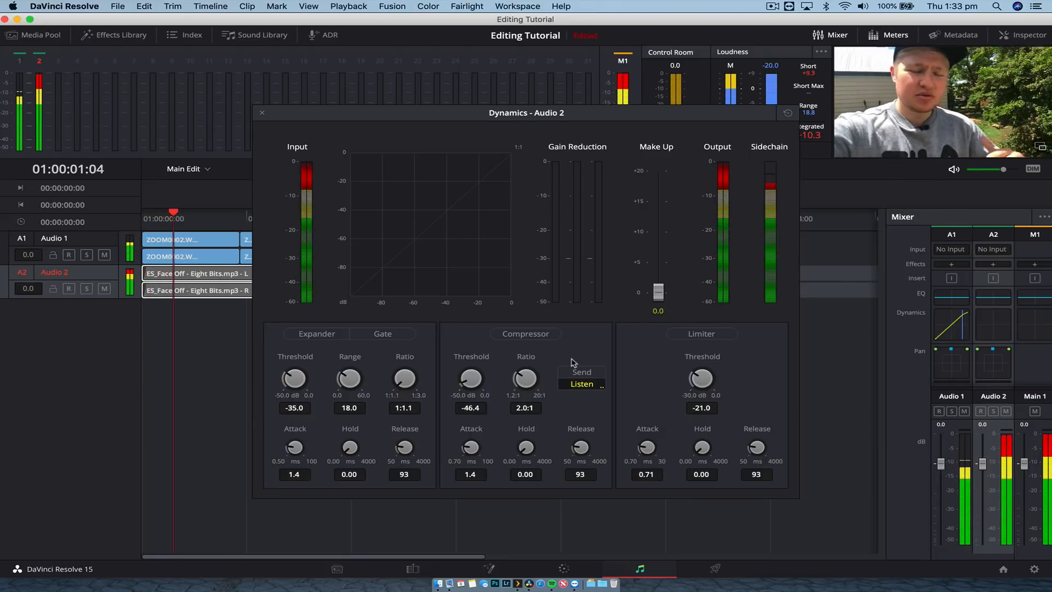
pyautogui.click(526, 333)
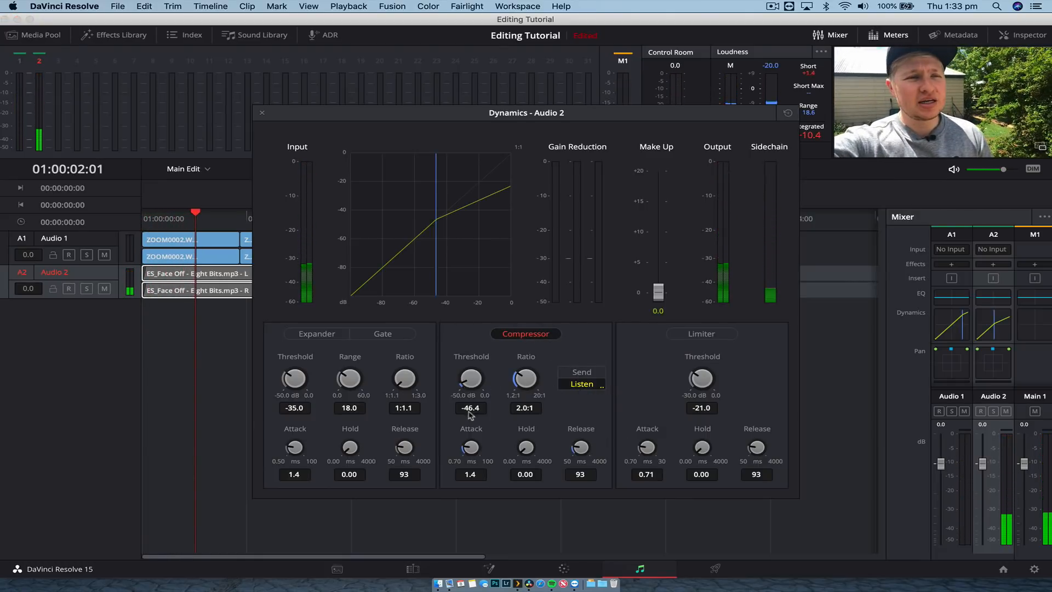
pyautogui.press('space')
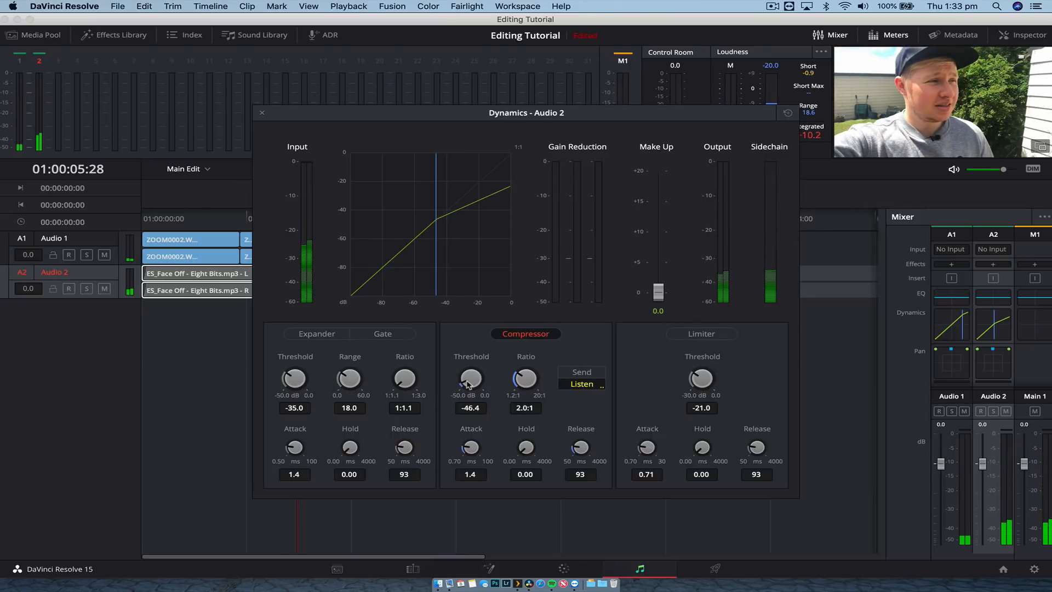
# Set the Audio 2 compressor threshold to -50.0 dB and play back the edit, replaying the gap after the first spoken clip
pyautogui.moveTo(459, 385); pyautogui.dragTo(440, 435)
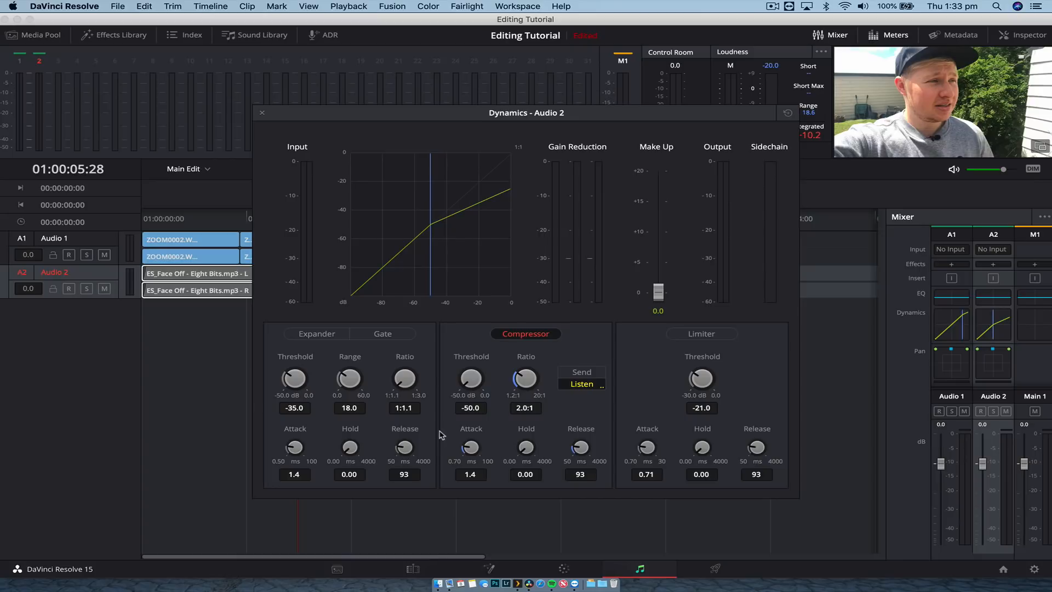
pyautogui.click(151, 212)
pyautogui.press('space')
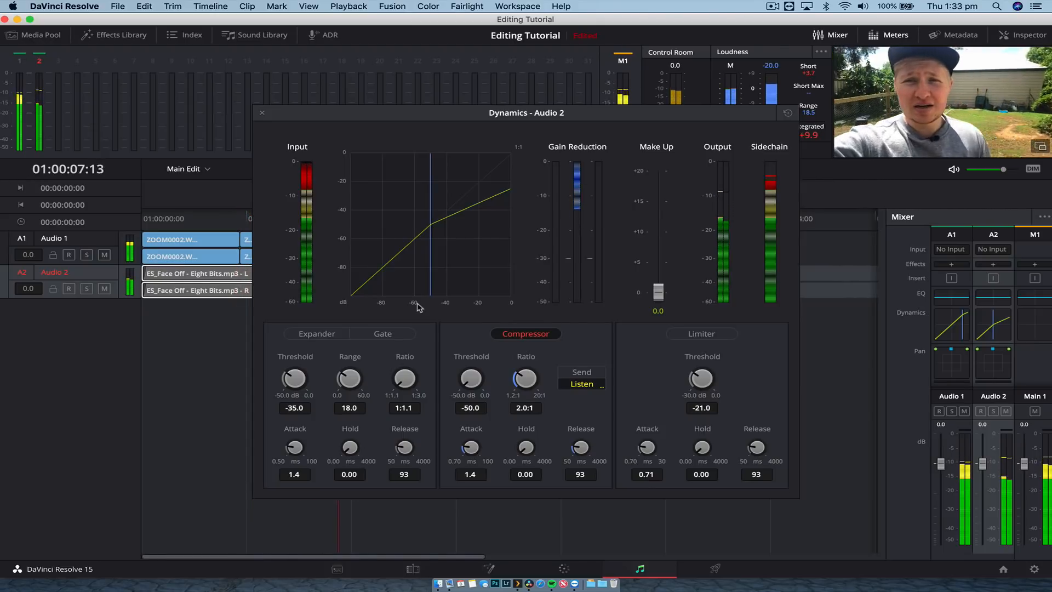
pyautogui.click(229, 215)
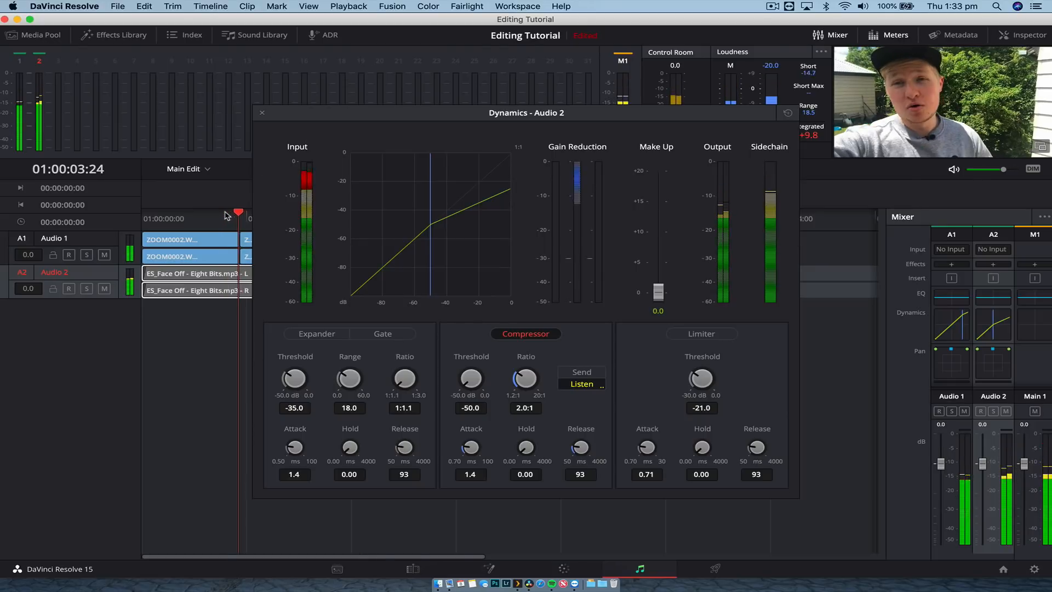
pyautogui.click(228, 214)
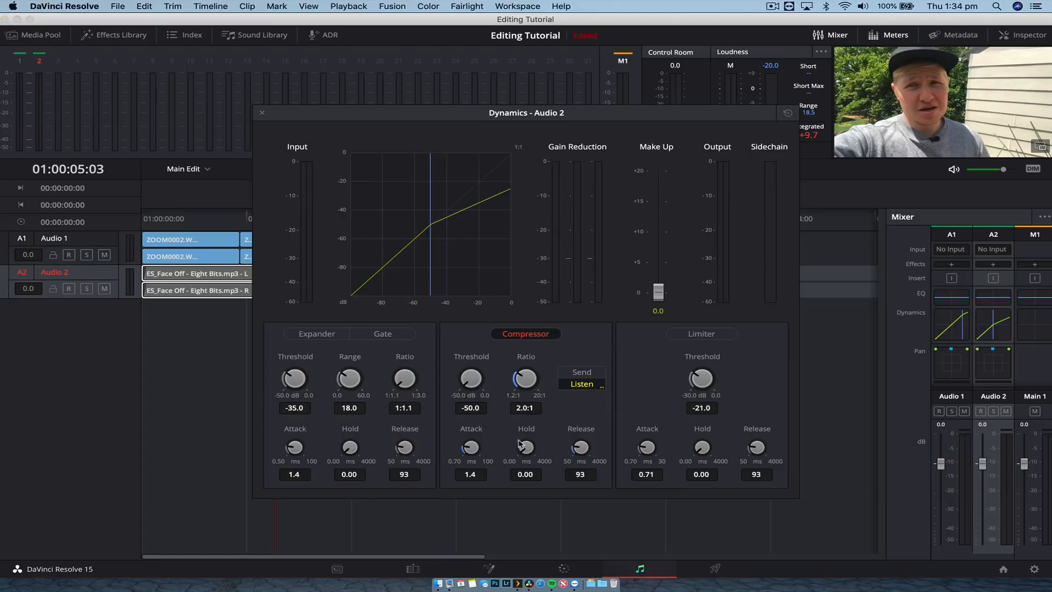
# Raise the Audio 2 compressor's hold to 368 ms and play back the edit from the start
pyautogui.moveTo(521, 446); pyautogui.dragTo(558, 441)
pyautogui.moveTo(527, 445); pyautogui.dragTo(523, 442)
pyautogui.click(149, 218)
pyautogui.press('space')
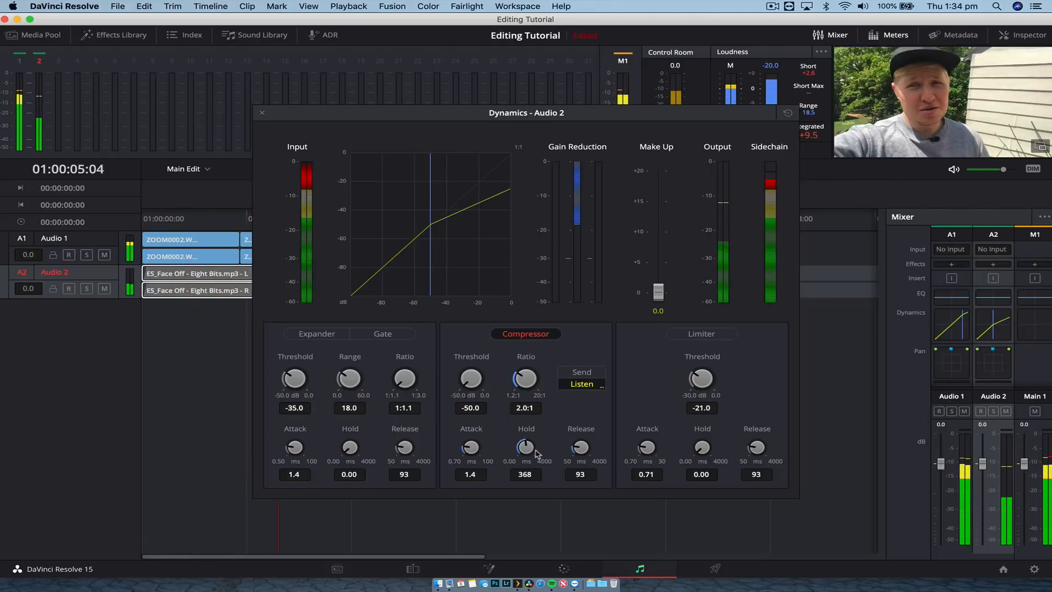
# Reduce the Audio 2 compressor's release to 58 ms and replay the passage around the end of the first spoken clip
pyautogui.moveTo(578, 454); pyautogui.dragTo(556, 476)
pyautogui.click(240, 219)
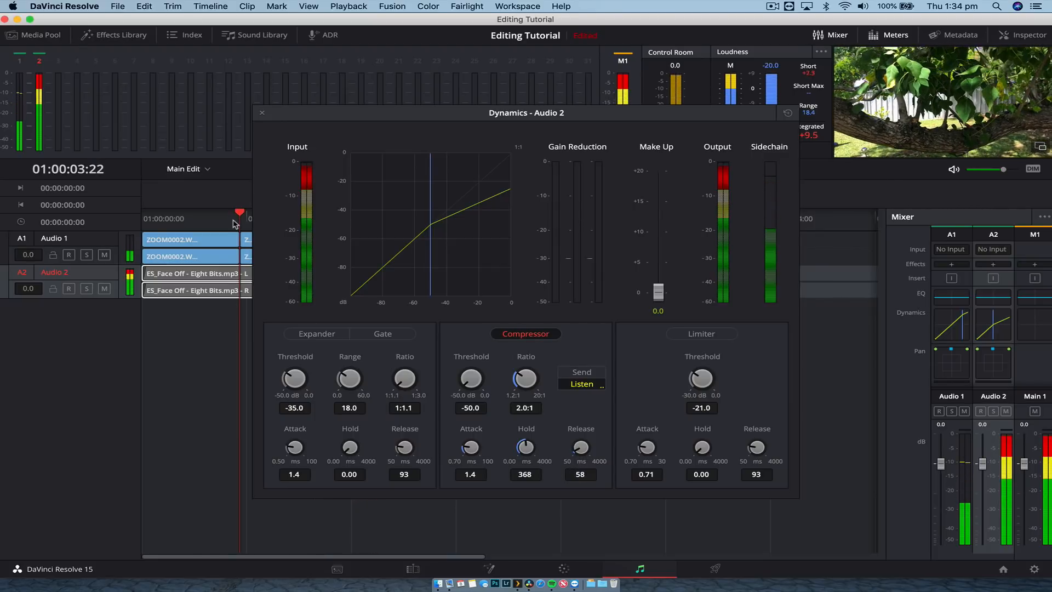
pyautogui.click(225, 218)
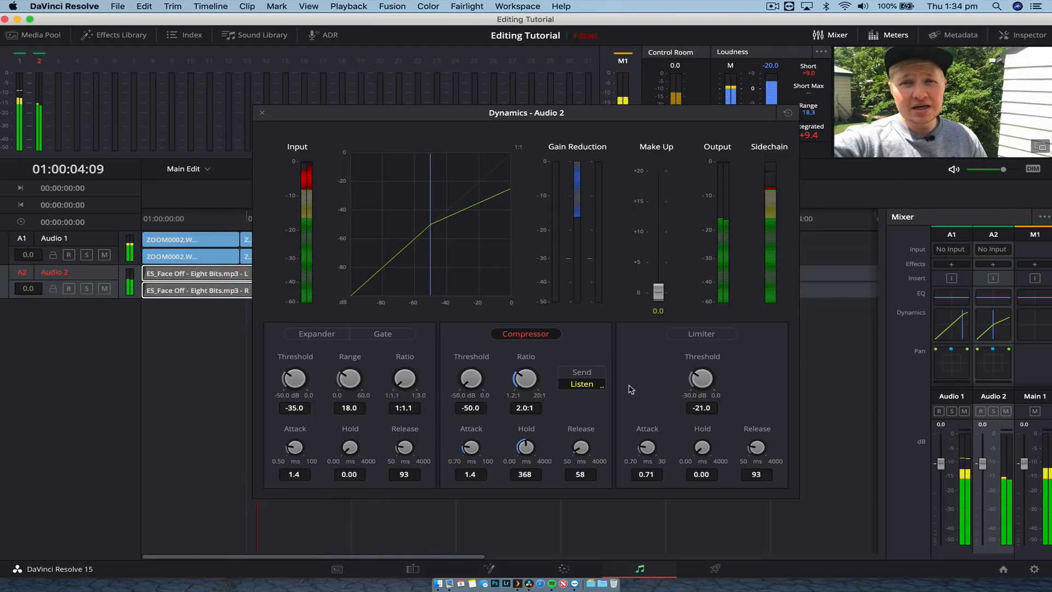
# Increase the Audio 2 compressor's hold to 1326 ms, replay the end of the first spoken clip, and close the dynamics settings
pyautogui.moveTo(526, 447); pyautogui.dragTo(555, 464)
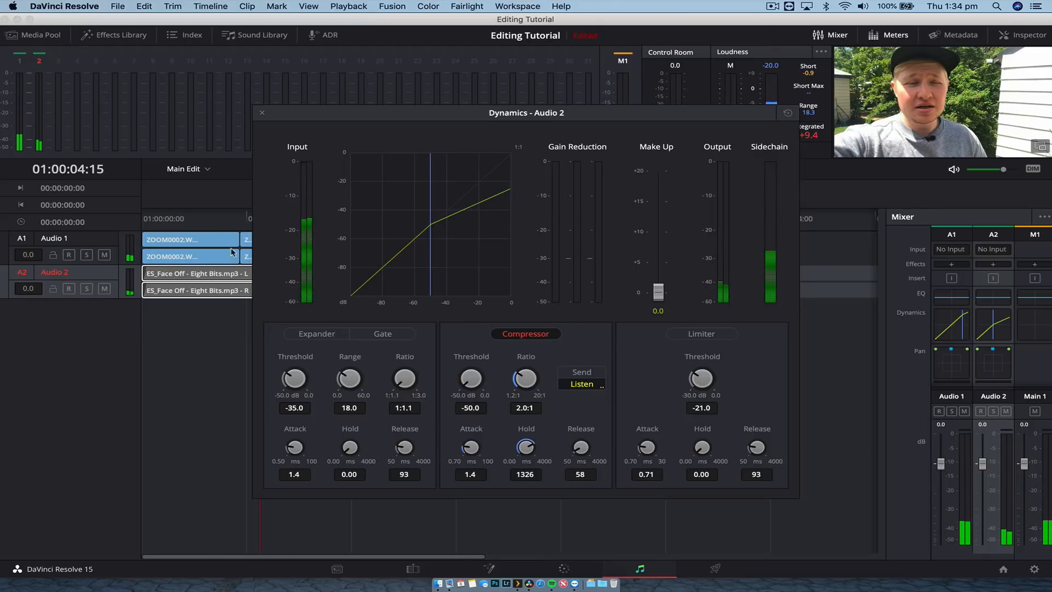
pyautogui.click(218, 219)
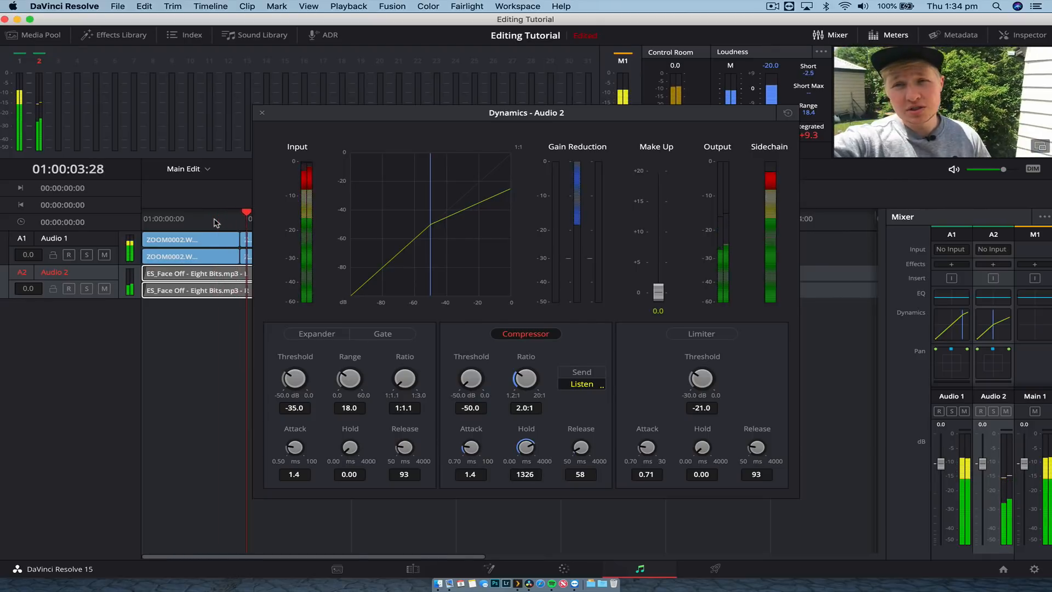
pyautogui.click(262, 113)
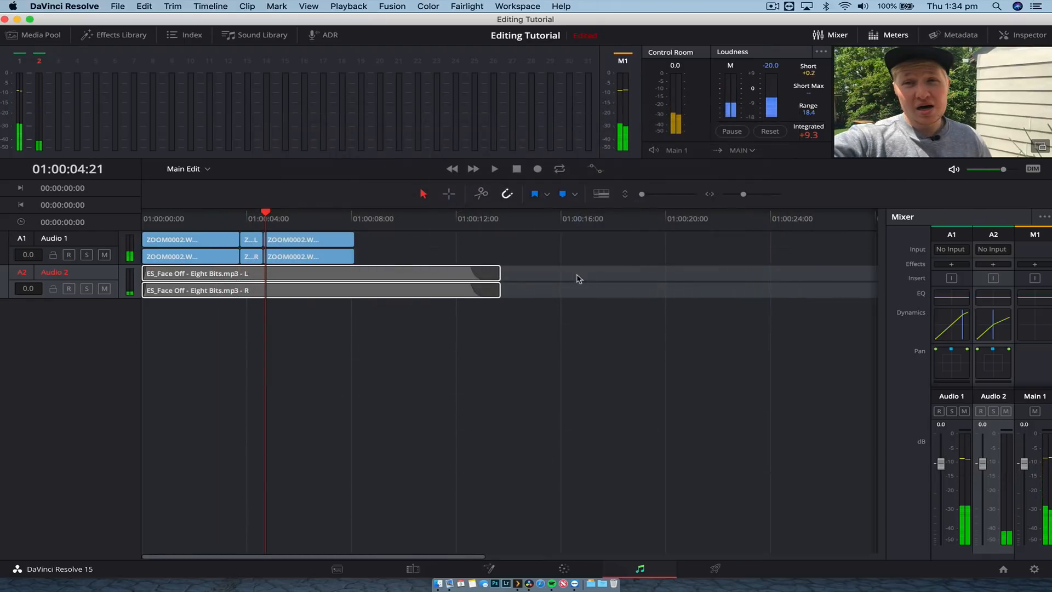
# Play the Main Edit from near its start through the music fade-out to check the ducking
pyautogui.click(160, 219)
pyautogui.press('space')
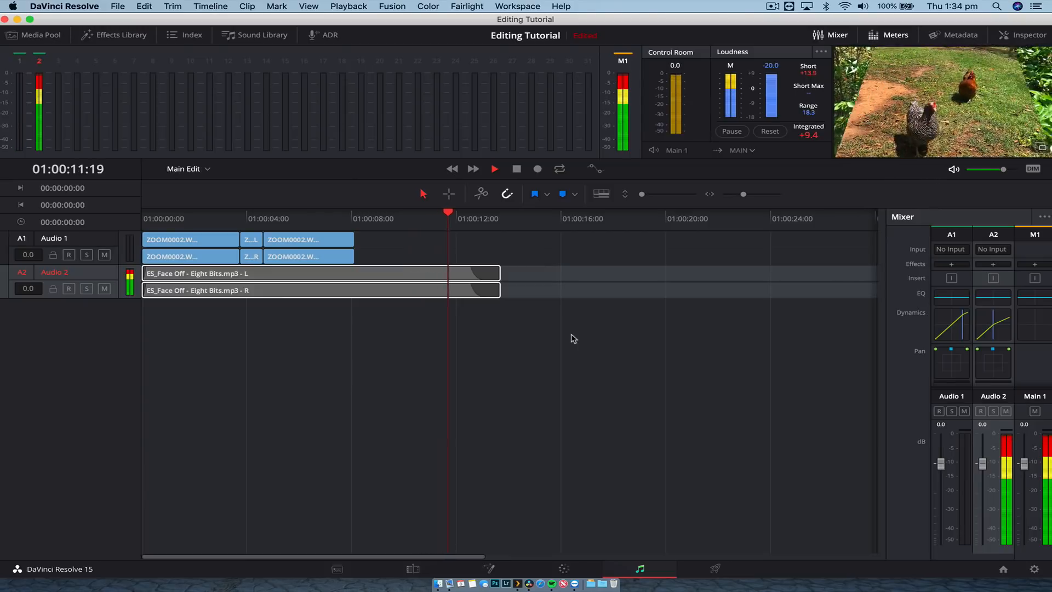
pyautogui.press('space')
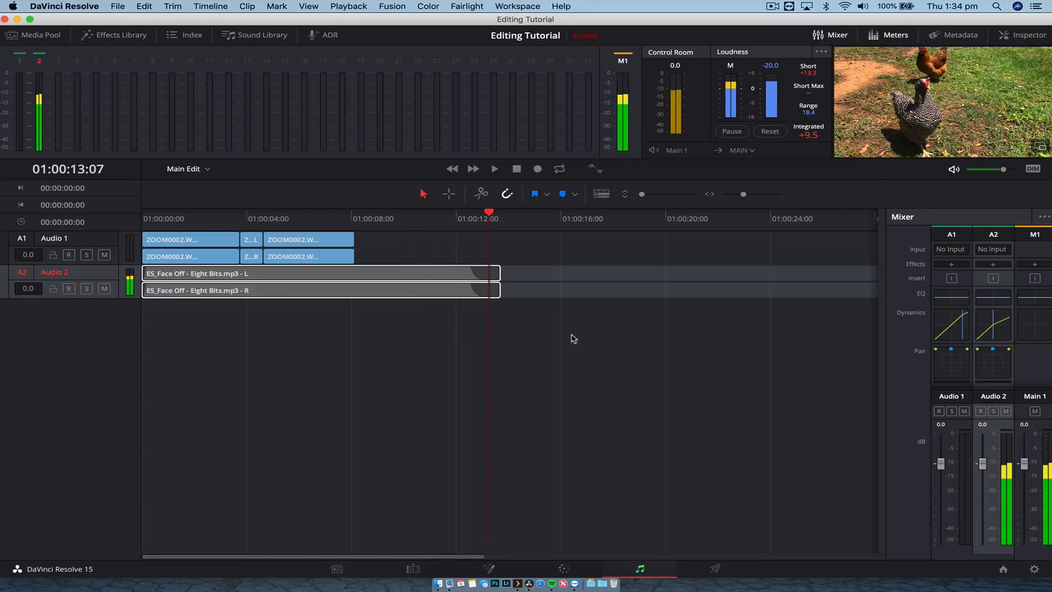
# Switch to the Edit page, scrub through the spoken clips, and play back the Main Edit from the start
pyautogui.click(411, 568)
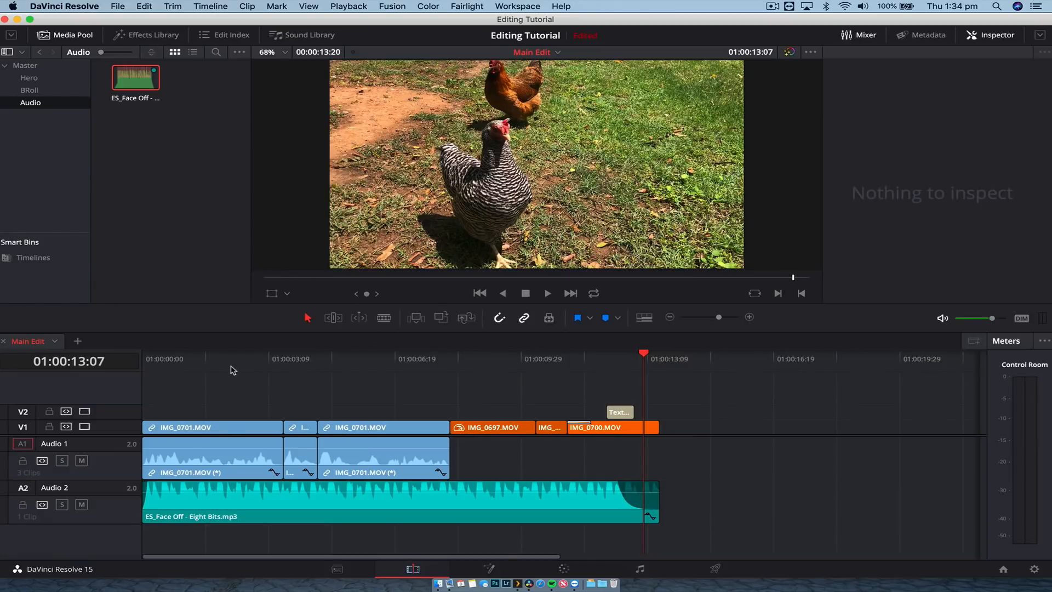
pyautogui.moveTo(230, 361); pyautogui.dragTo(308, 376)
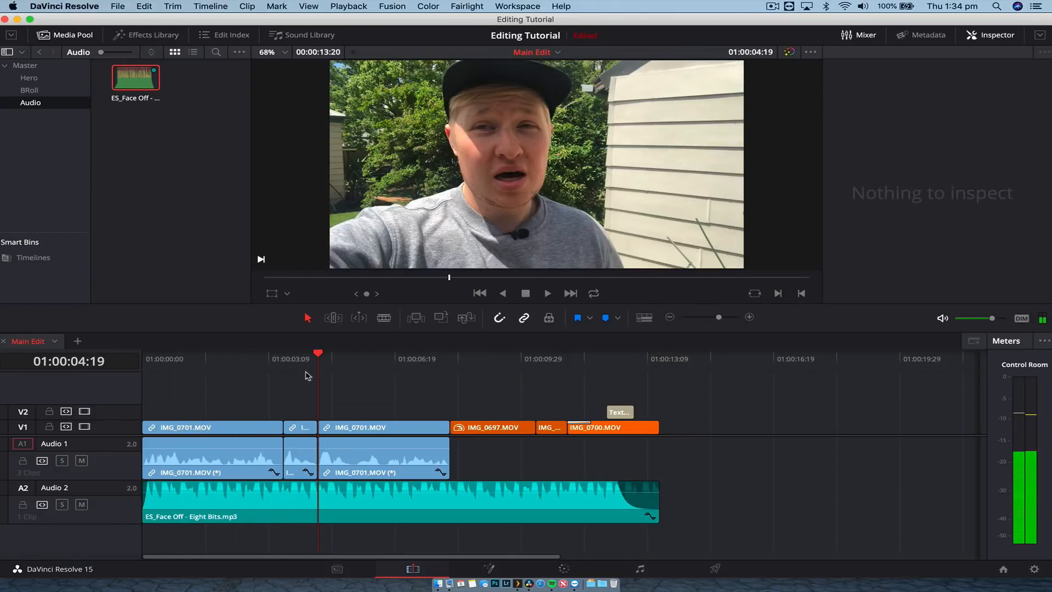
pyautogui.moveTo(237, 382); pyautogui.dragTo(163, 364)
pyautogui.press('space')
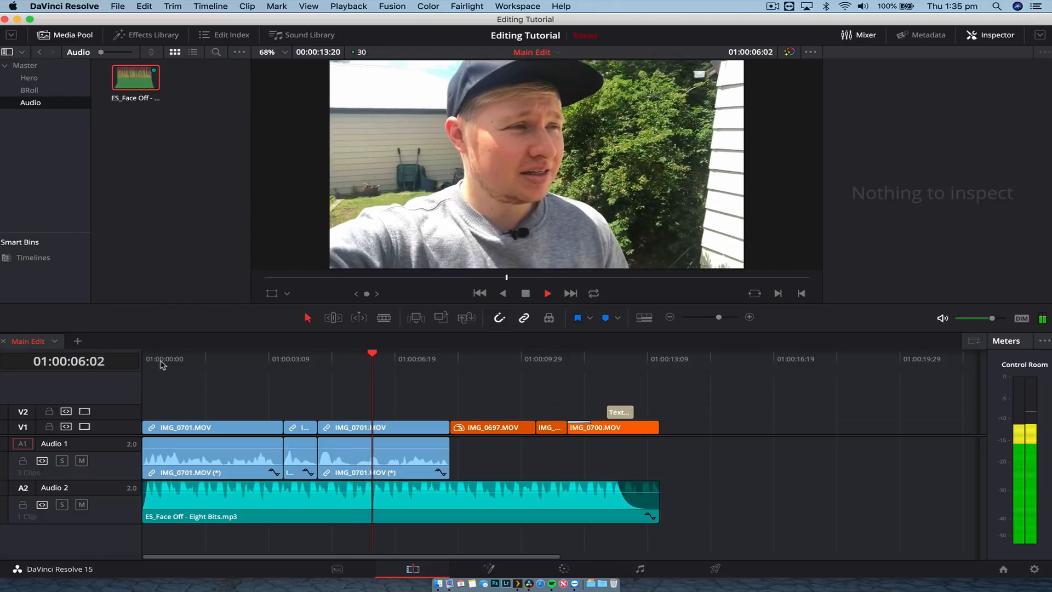
pyautogui.press('space')
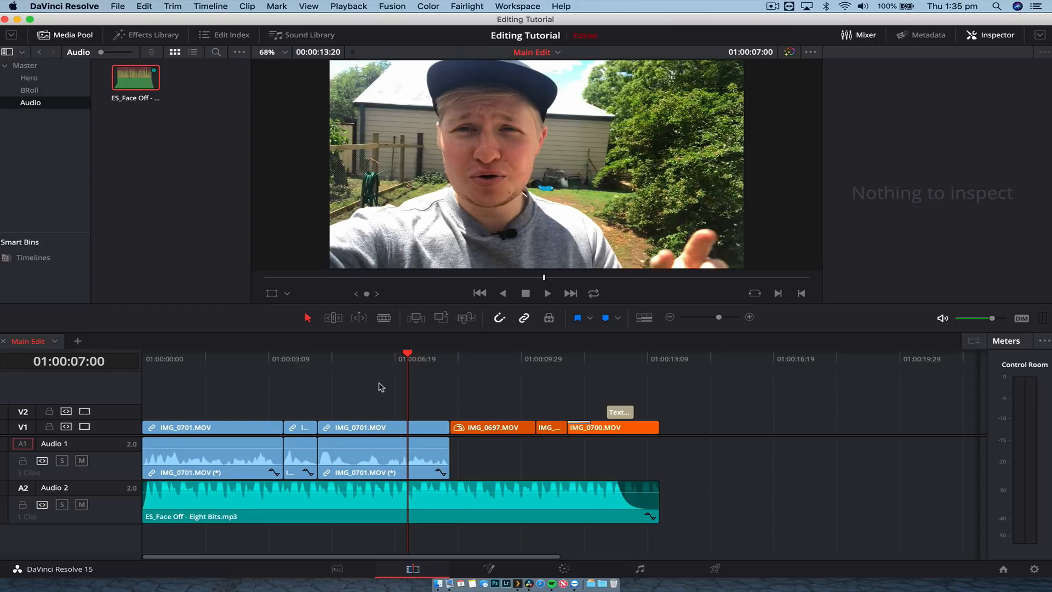
# Switch to the Color page and examine the first three spoken clips one after another
pyautogui.click(570, 572)
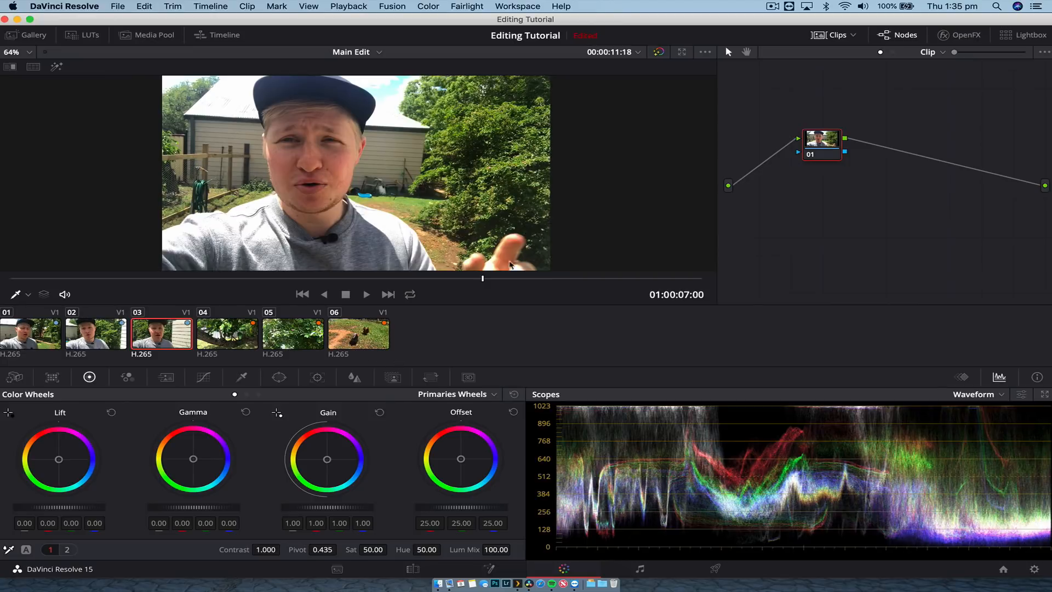
pyautogui.click(35, 332)
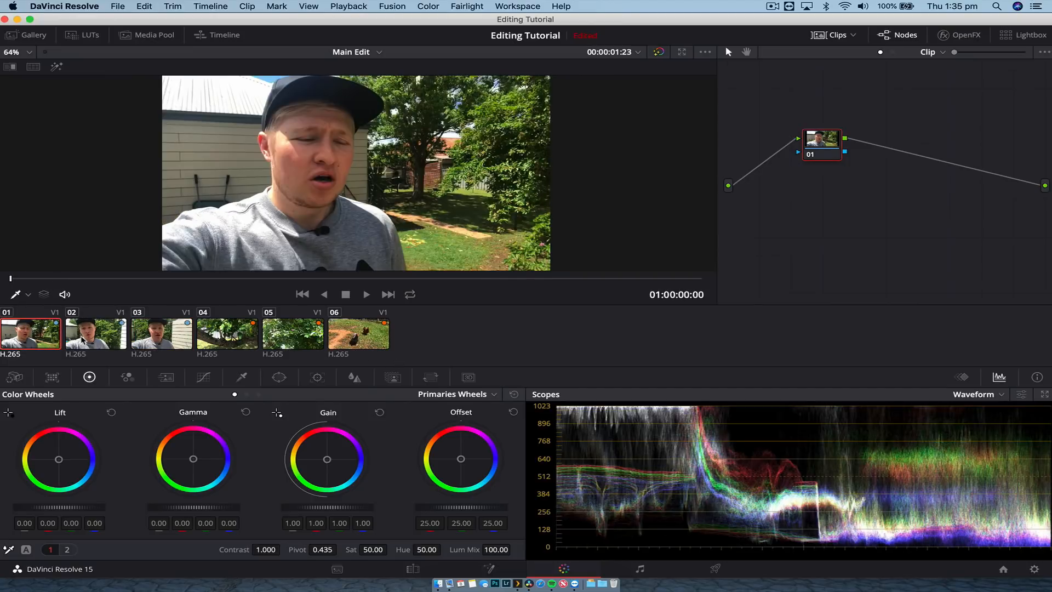
pyautogui.click(81, 337)
pyautogui.click(166, 336)
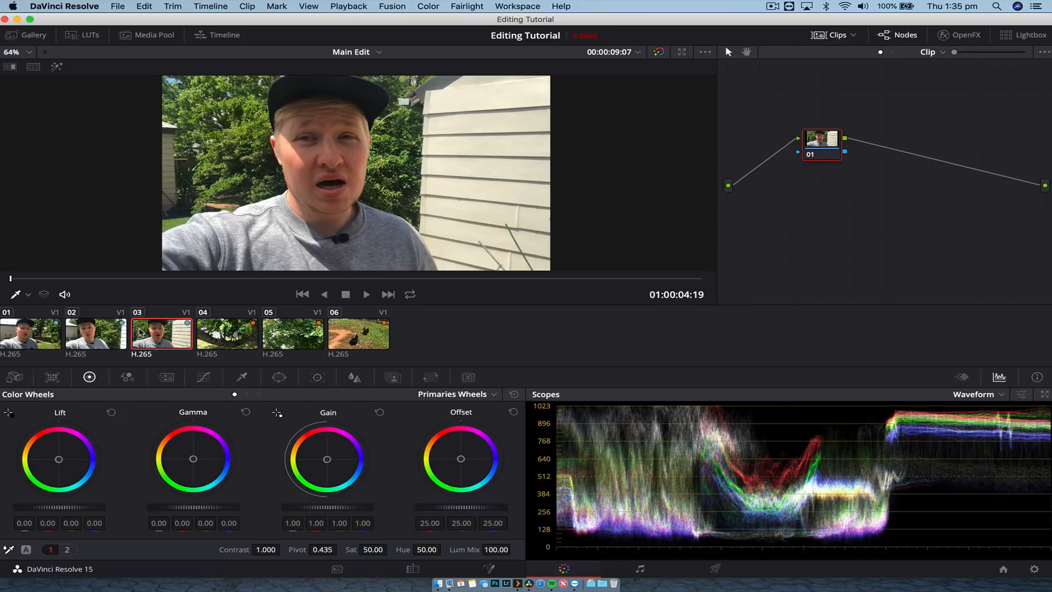
# On the Edit page, combine the three IMG_0701.MOV clips and their audio into a compound clip named Main Clip
pyautogui.click(413, 570)
pyautogui.moveTo(408, 394); pyautogui.dragTo(263, 437)
pyautogui.click(165, 356)
pyautogui.press('space')
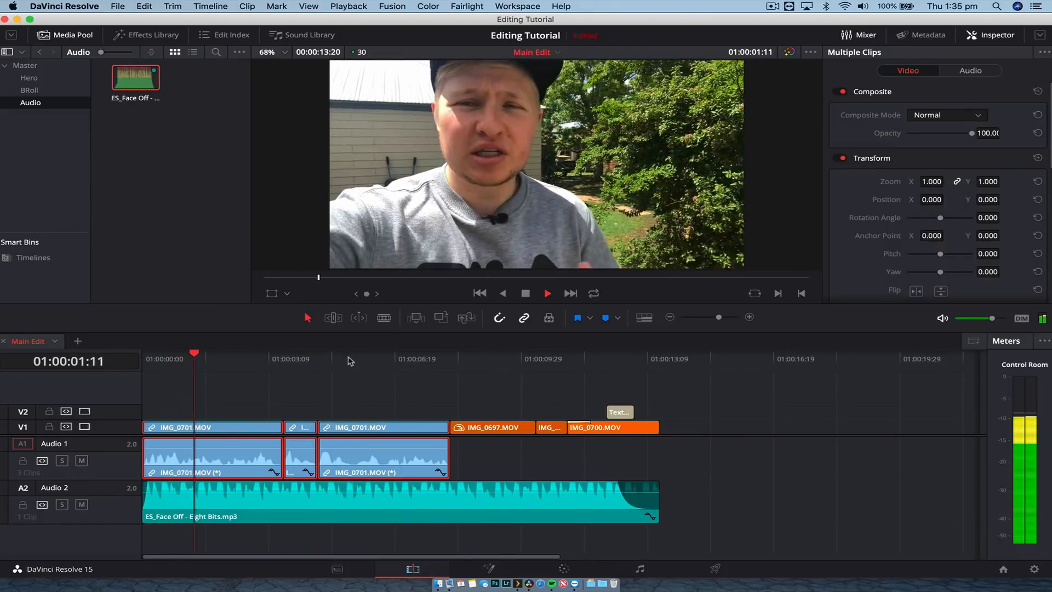
pyautogui.moveTo(361, 386); pyautogui.dragTo(246, 448)
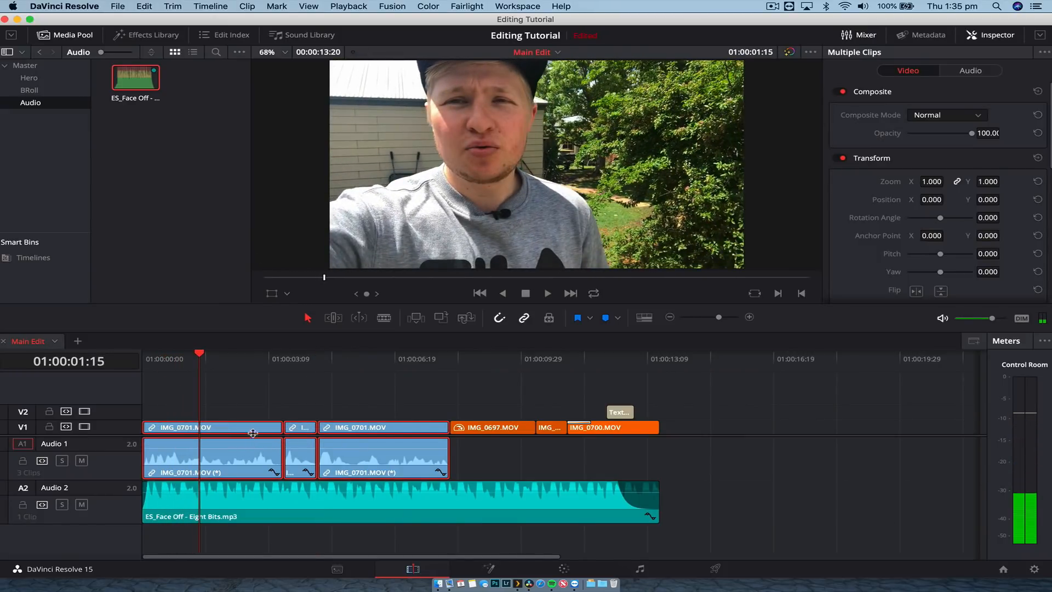
pyautogui.rightClick(257, 432)
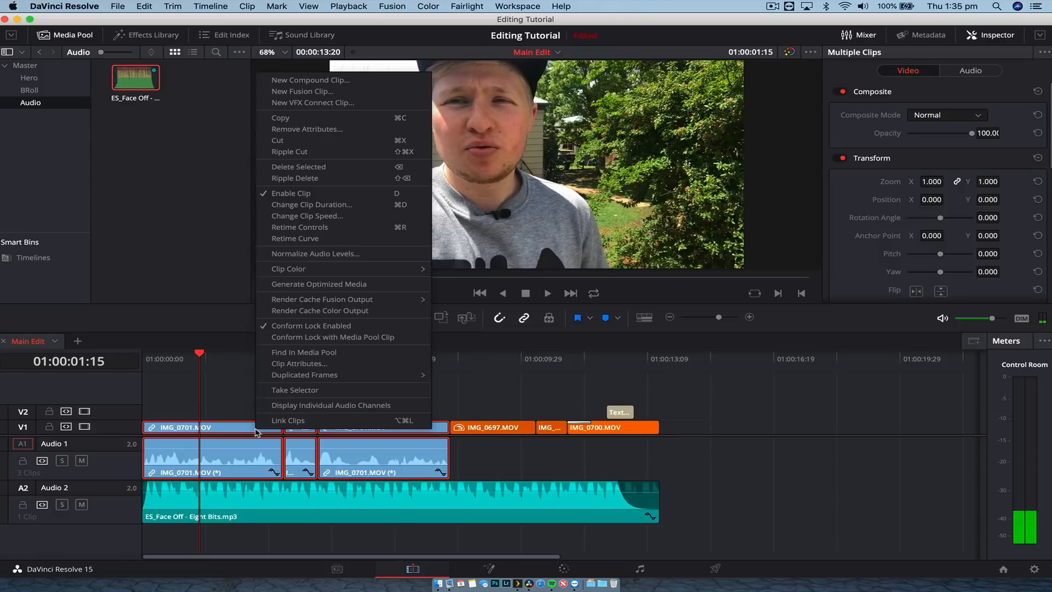
pyautogui.click(363, 80)
pyautogui.write('Main Clip')
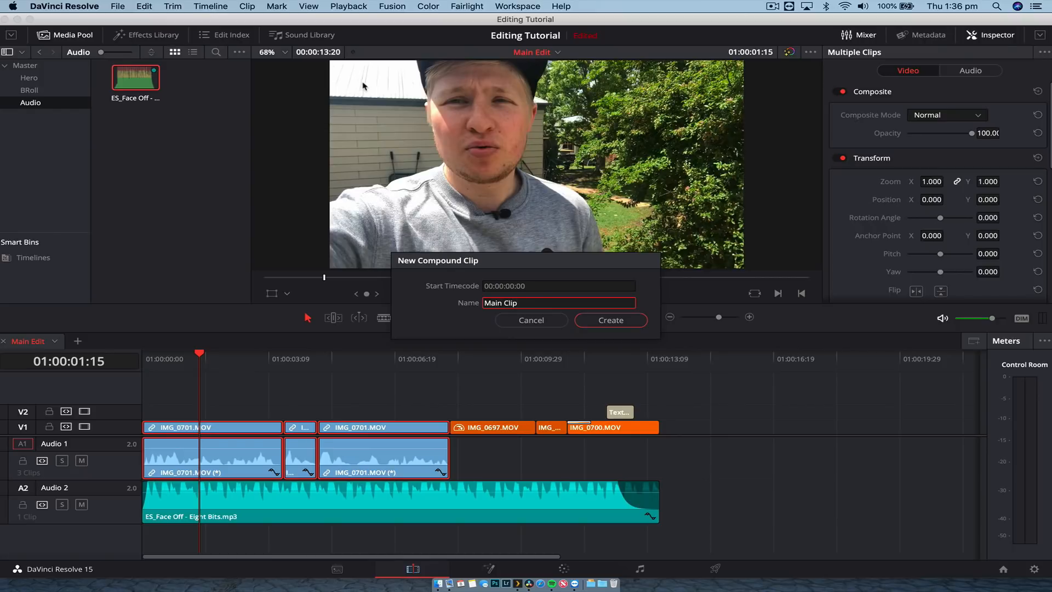
pyautogui.press('Return')
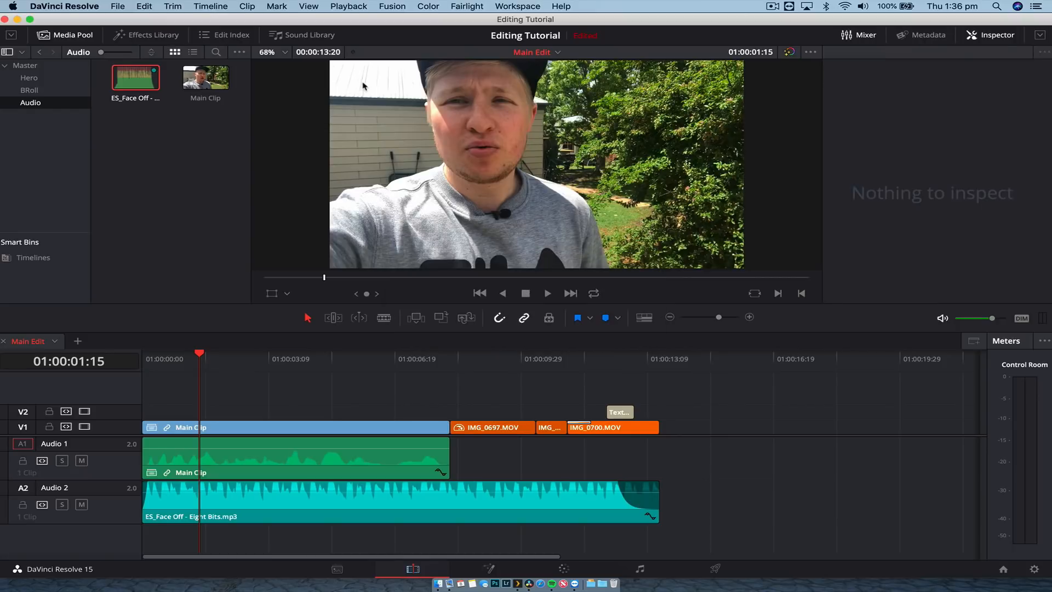
# Open the Main Clip compound clip in its own timeline to inspect its contents, and return to Main Edit, closing the Main Clip timeline
pyautogui.press('space')
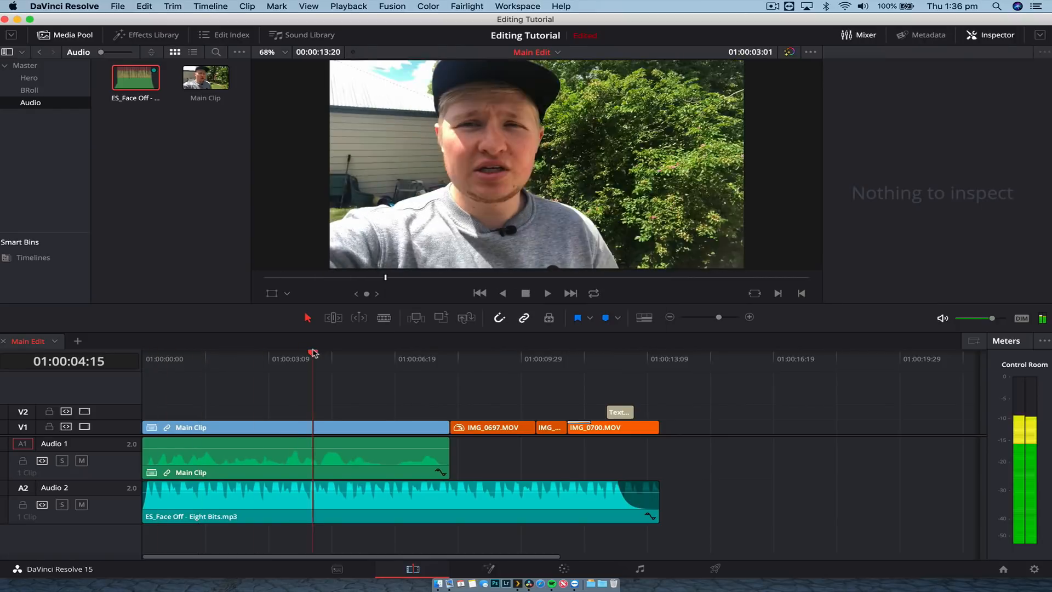
pyautogui.doubleClick(263, 433)
pyautogui.rightClick(263, 436)
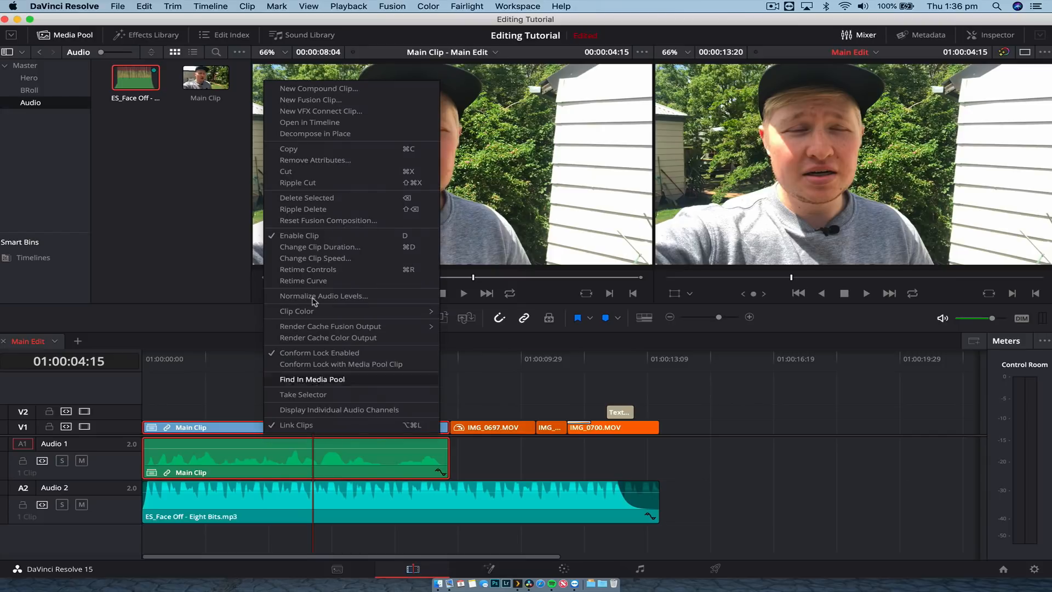
pyautogui.click(368, 122)
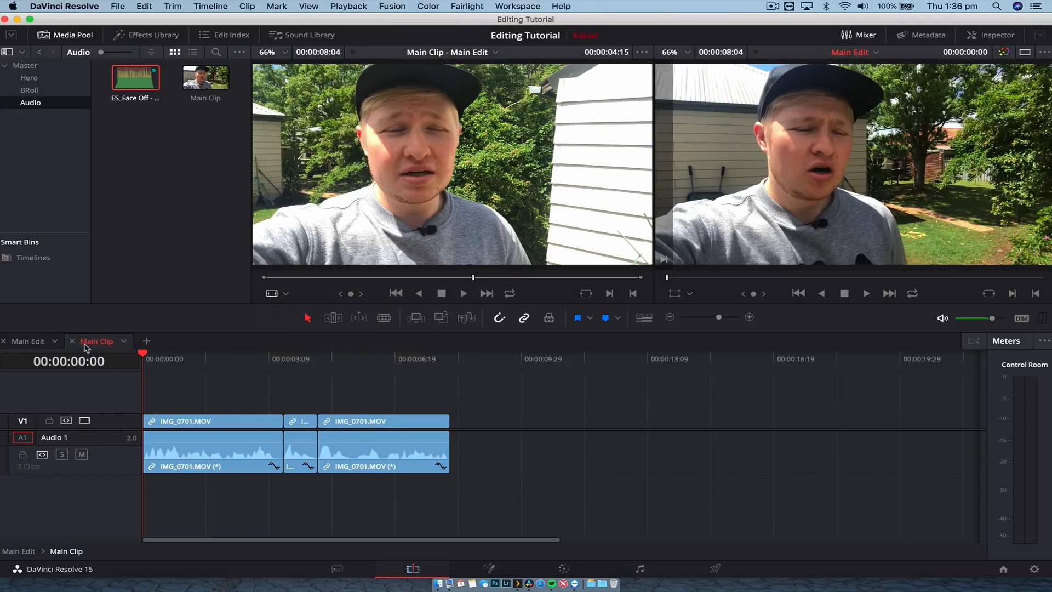
pyautogui.click(34, 341)
pyautogui.click(92, 343)
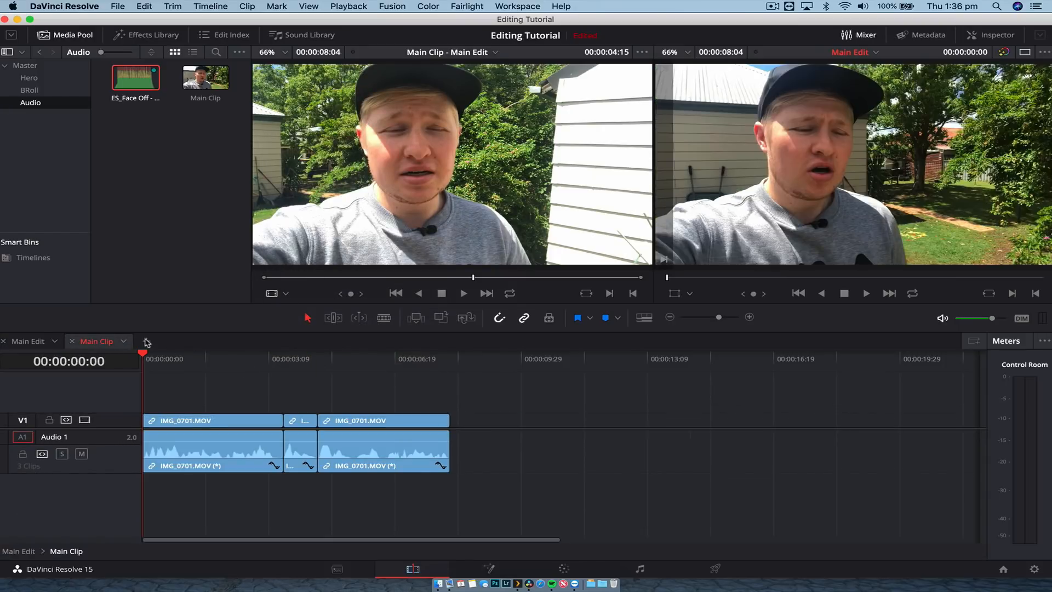
pyautogui.moveTo(174, 366); pyautogui.dragTo(292, 370)
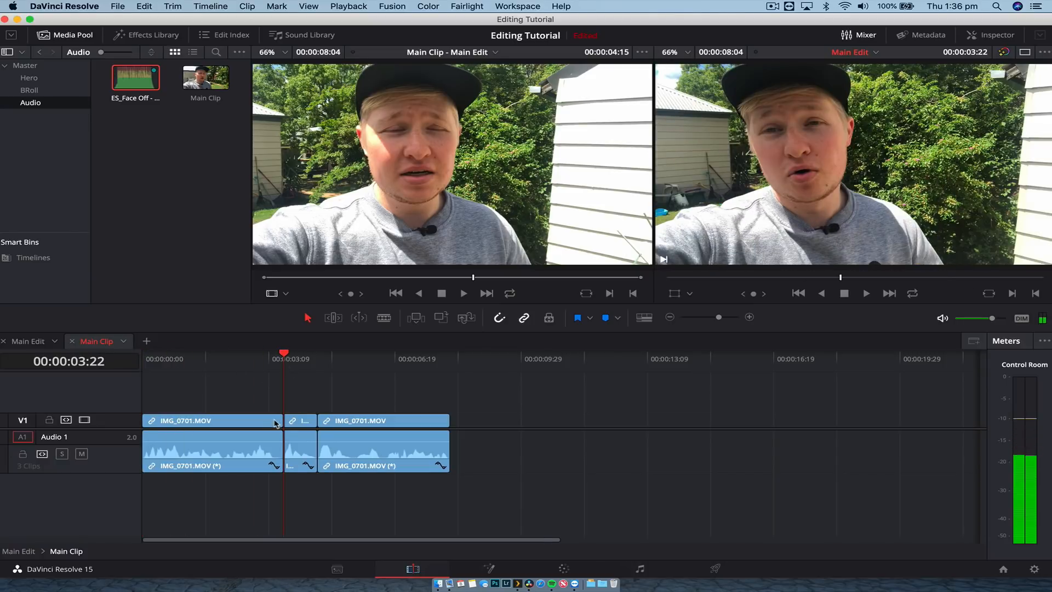
pyautogui.click(35, 342)
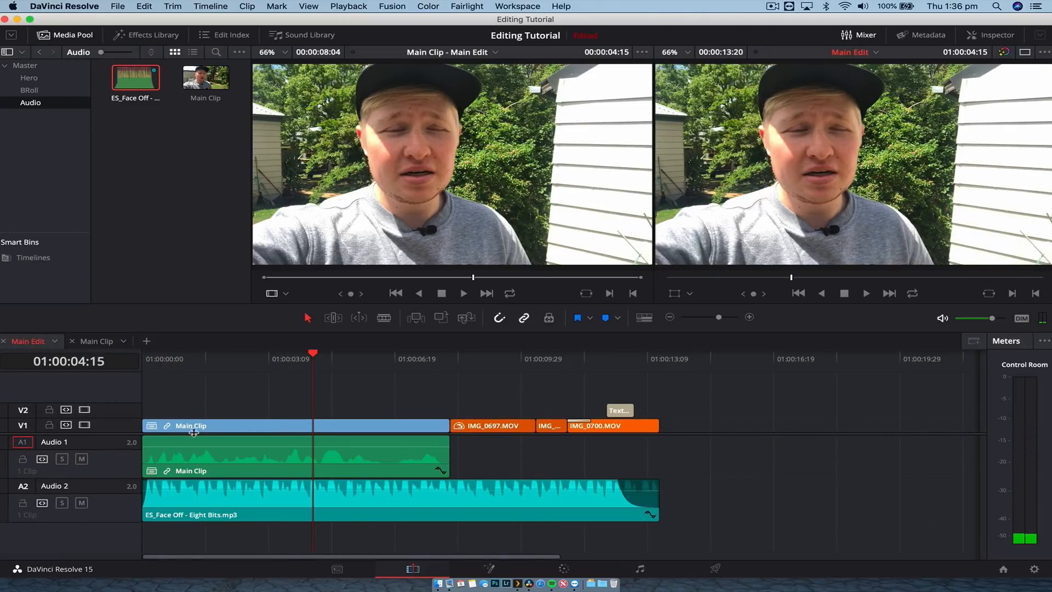
pyautogui.click(72, 341)
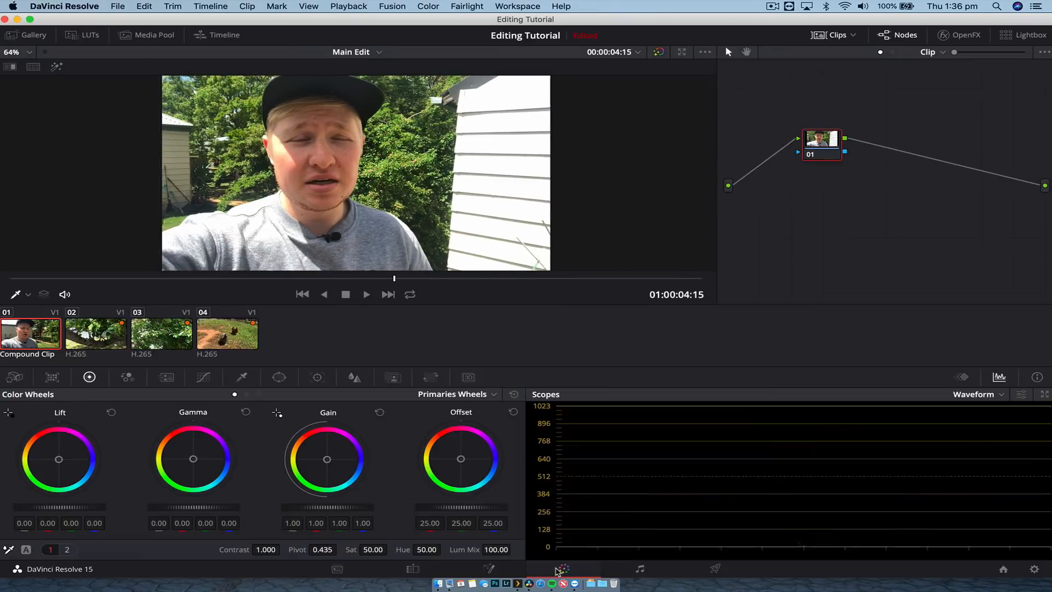
# Switch to the Color page and play back the edit from within the compound clip into the B-roll
pyautogui.click(564, 568)
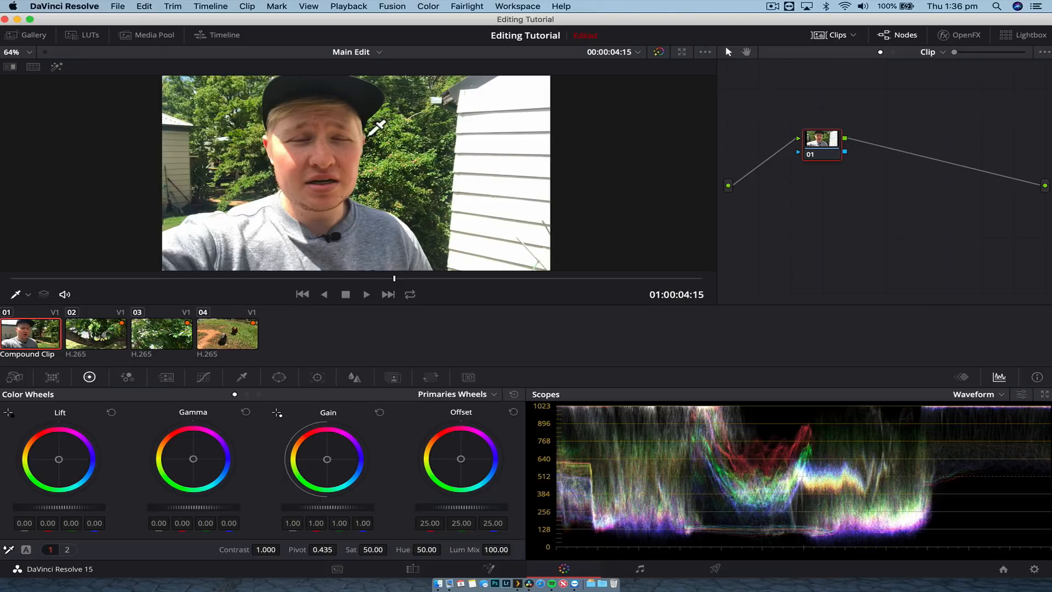
pyautogui.click(369, 294)
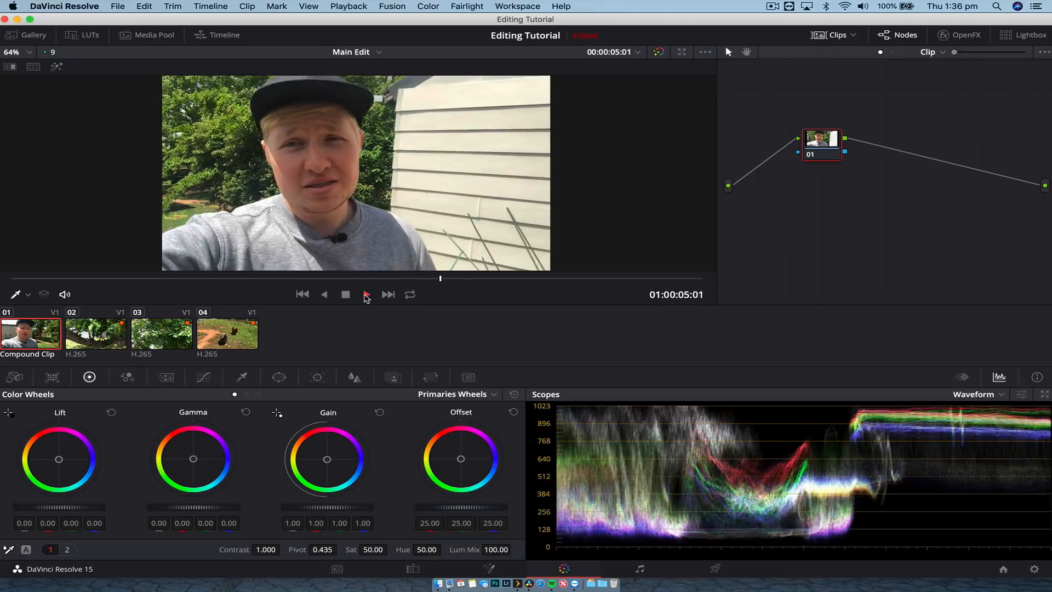
pyautogui.click(345, 295)
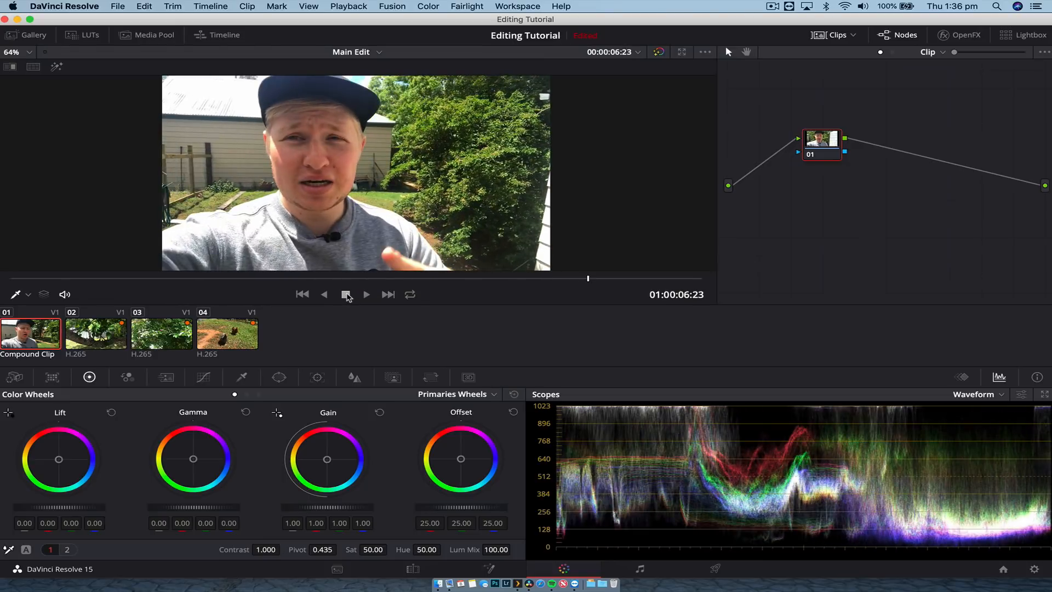
pyautogui.click(367, 296)
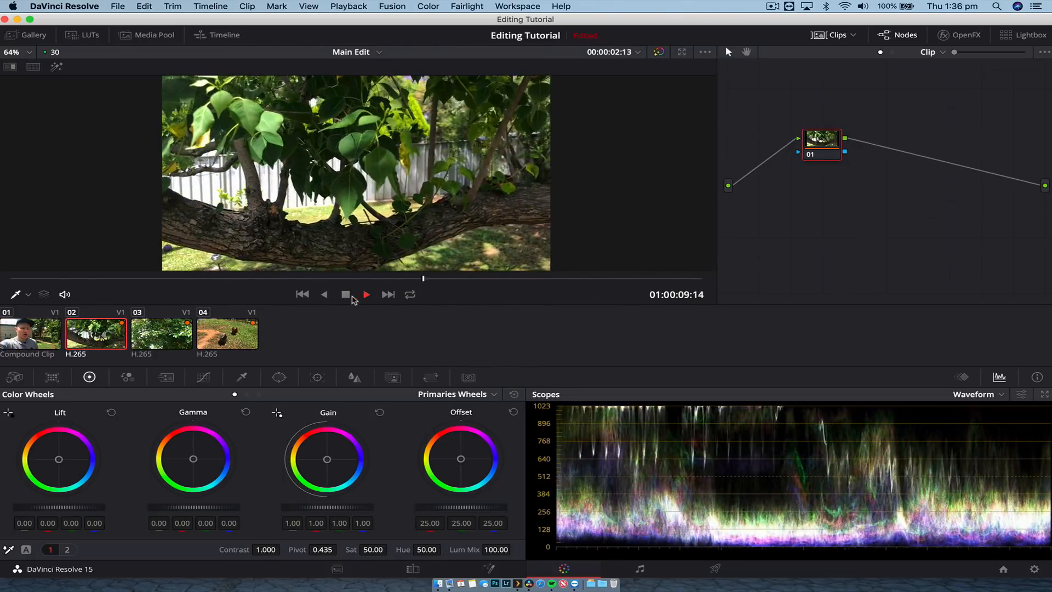
pyautogui.click(346, 296)
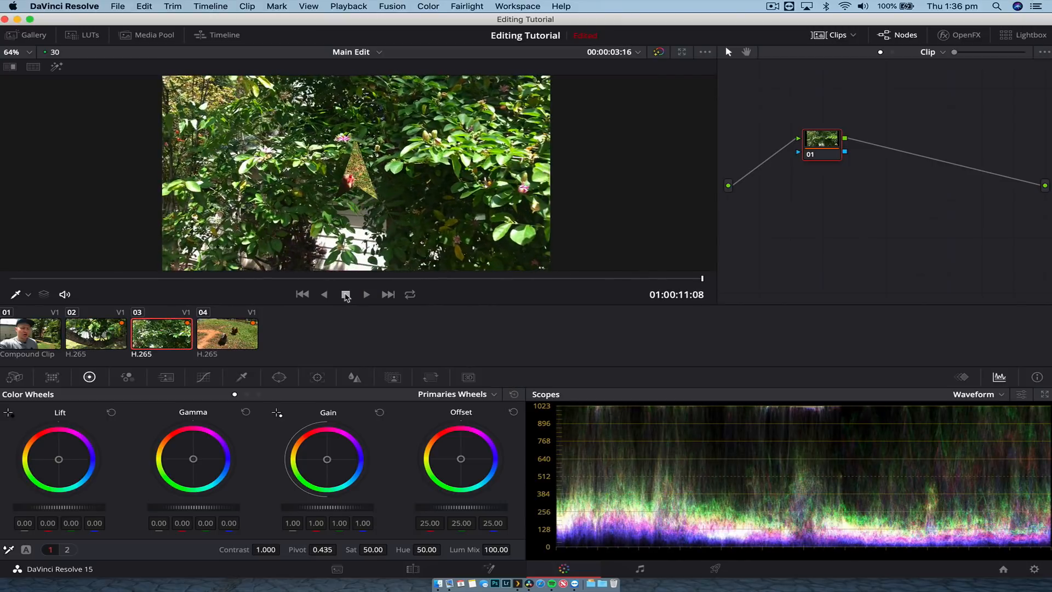
# Step through the compound clip and the three B-roll clips on the Color page to compare them
pyautogui.click(30, 338)
pyautogui.click(103, 340)
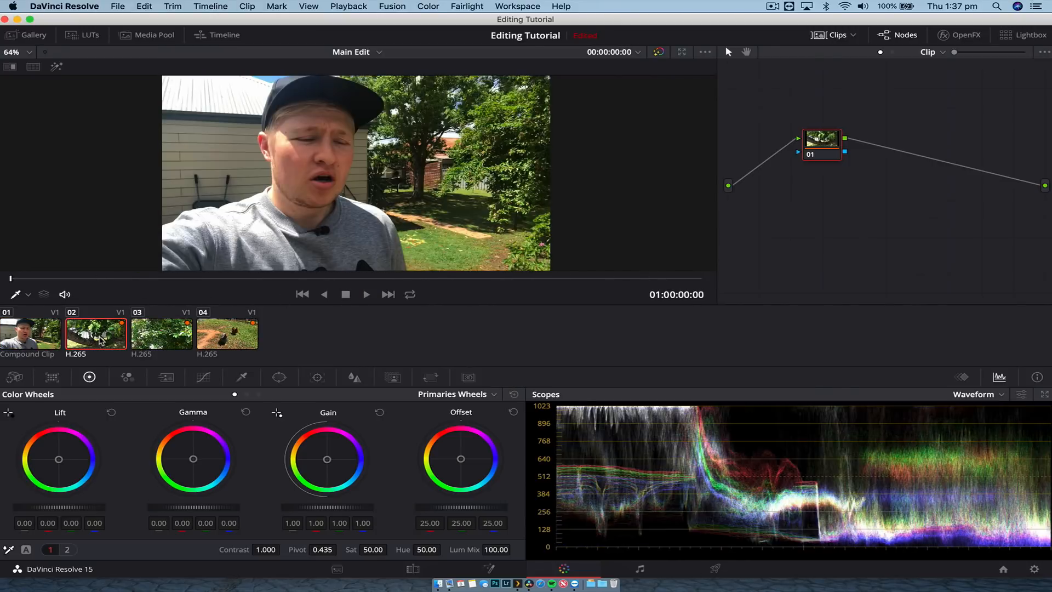
pyautogui.click(171, 336)
pyautogui.click(225, 340)
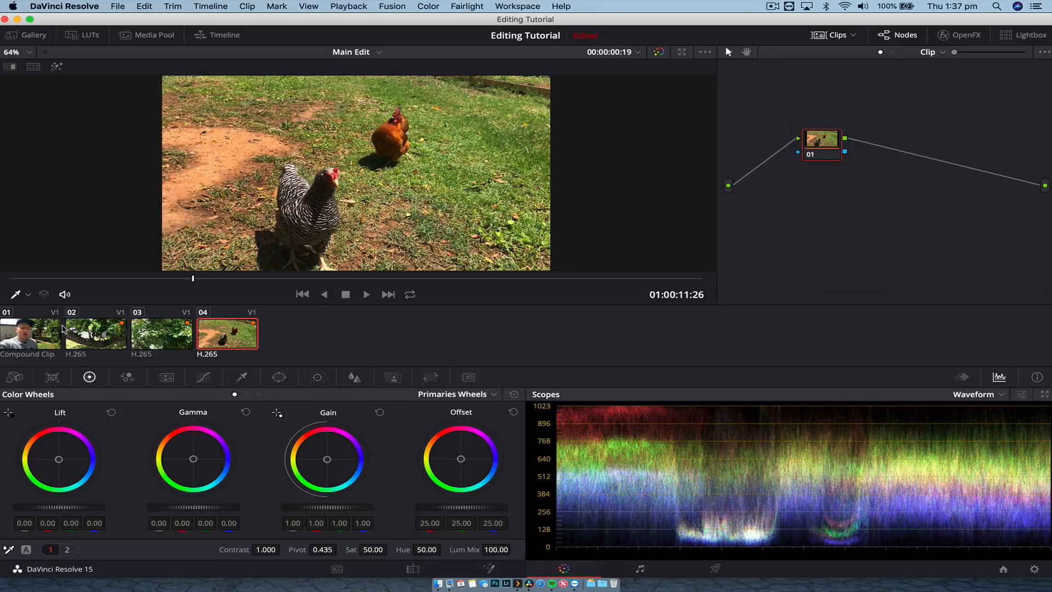
# Select the compound clip for grading and move its node 01 down and slightly closer to the source input
pyautogui.click(34, 336)
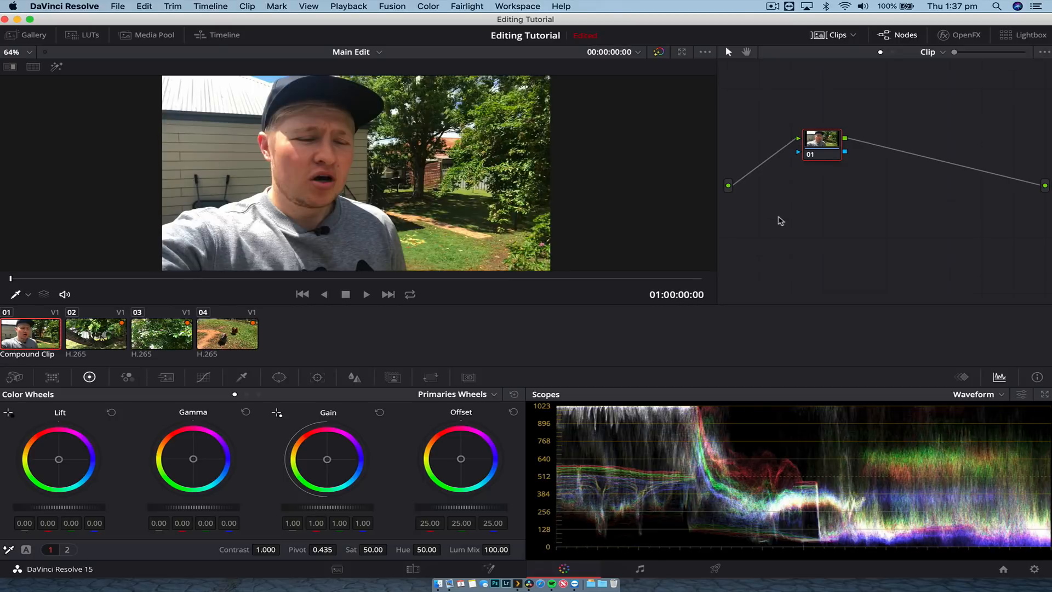
pyautogui.moveTo(828, 142); pyautogui.dragTo(822, 180)
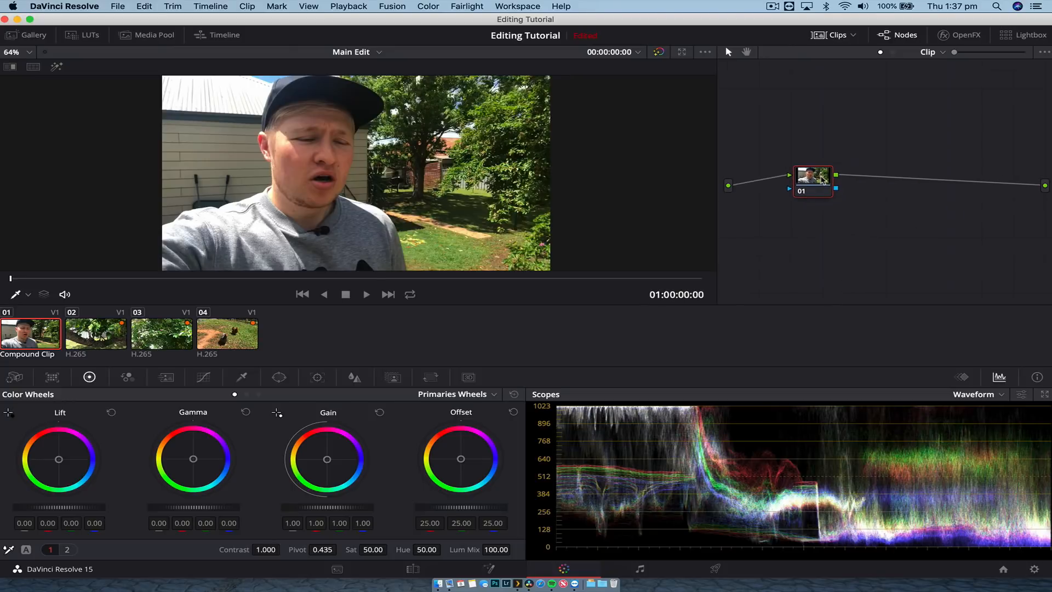
pyautogui.moveTo(821, 180); pyautogui.dragTo(816, 180)
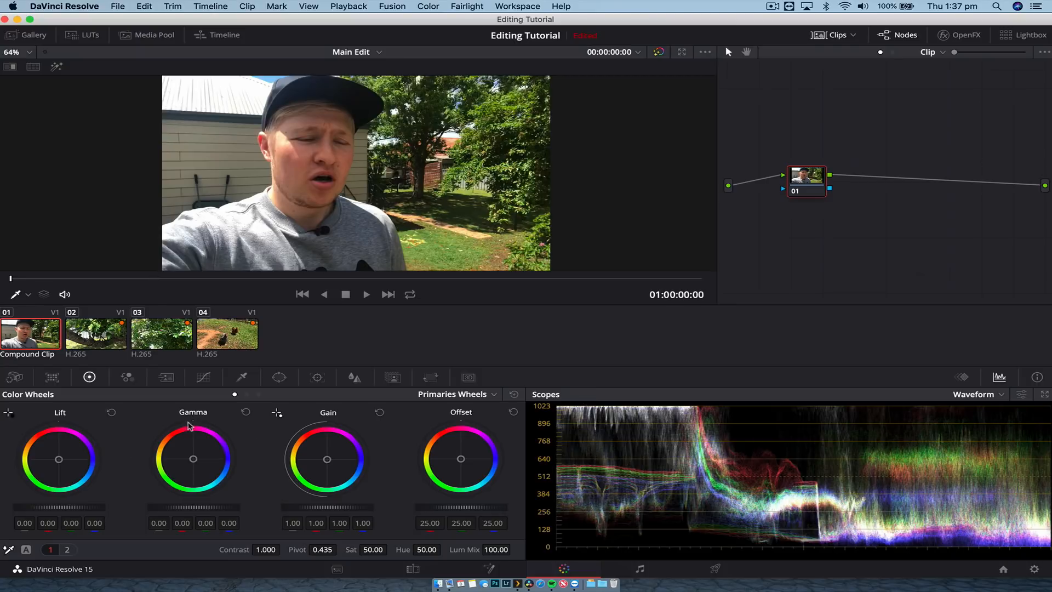
# Look through the compound clip's grading palettes, including Color Wheels, Curves and Key
pyautogui.click(127, 377)
pyautogui.click(166, 377)
pyautogui.click(203, 378)
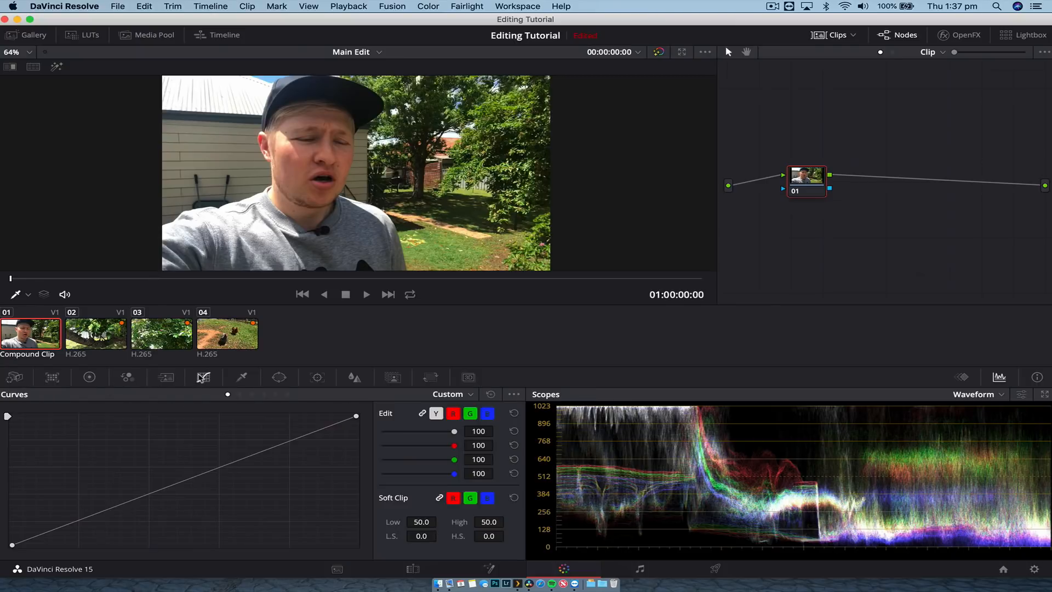
pyautogui.click(241, 376)
pyautogui.click(90, 377)
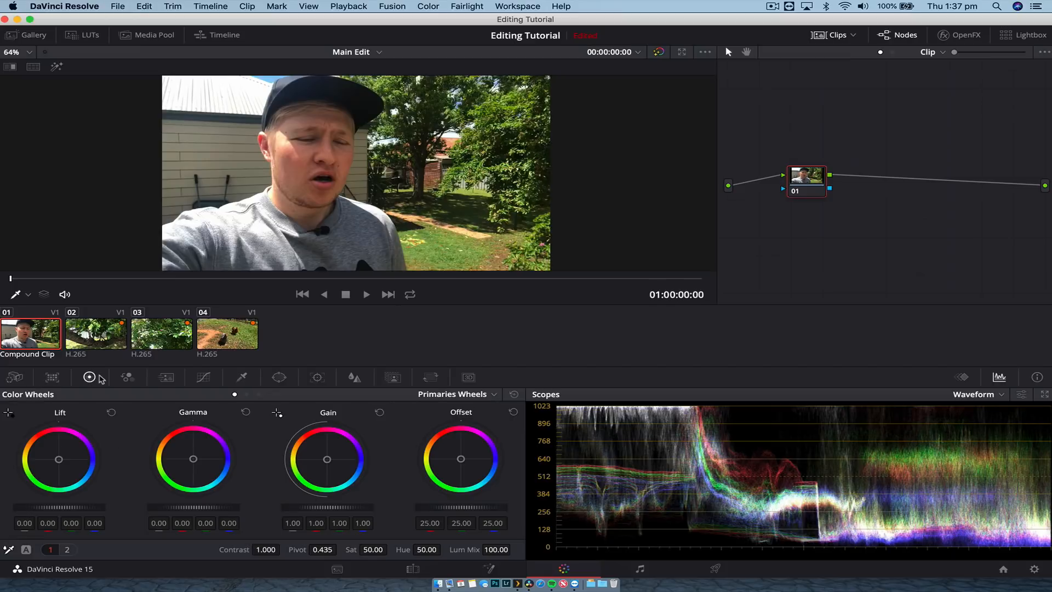
pyautogui.click(202, 378)
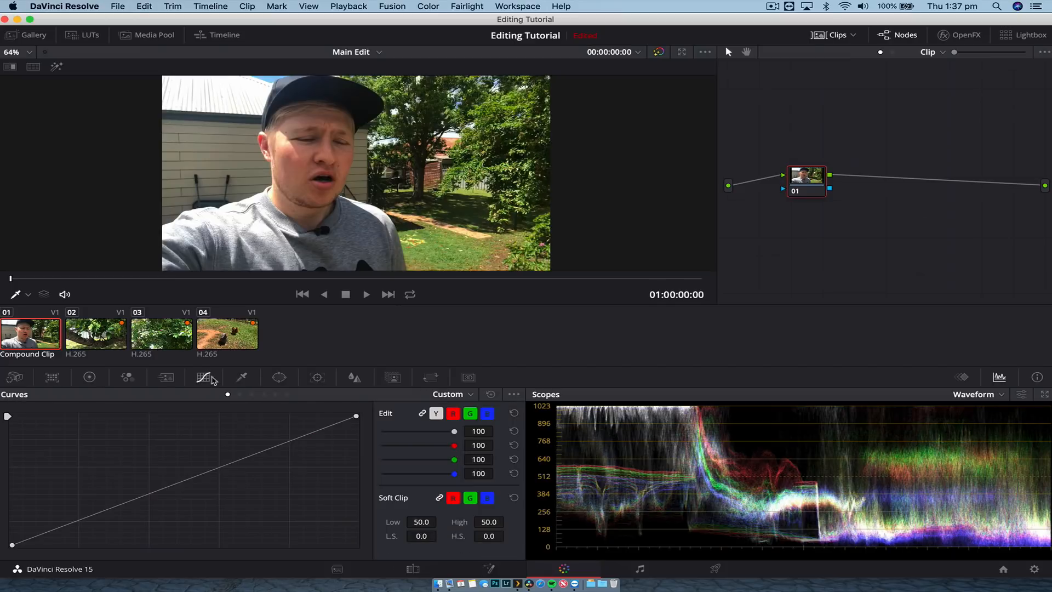
pyautogui.click(390, 378)
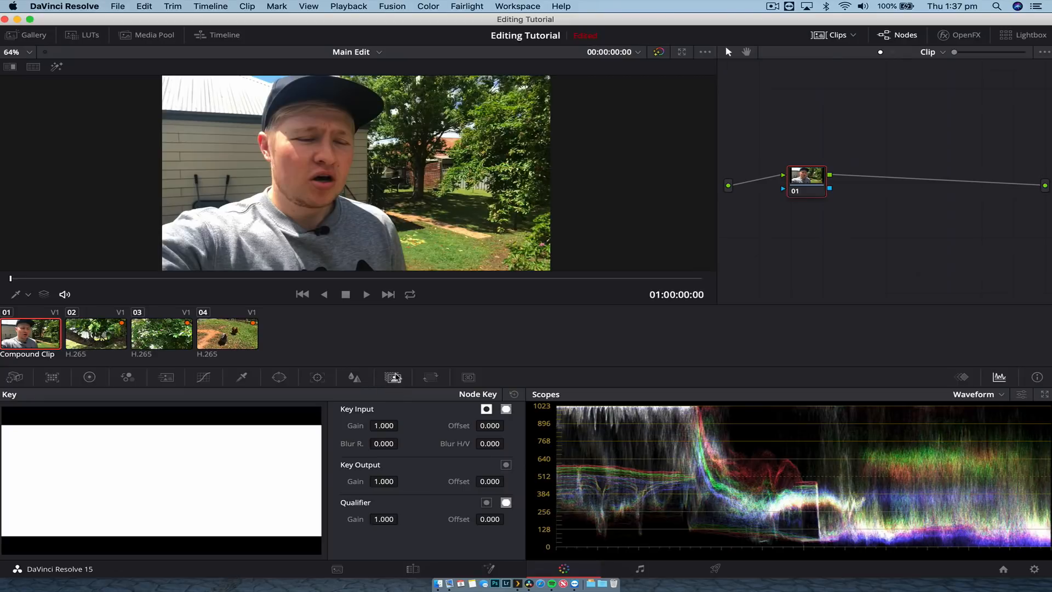
# Return to the color wheels and compare the Vectorscope and Histogram scopes with the Waveform for the compound clip
pyautogui.click(199, 378)
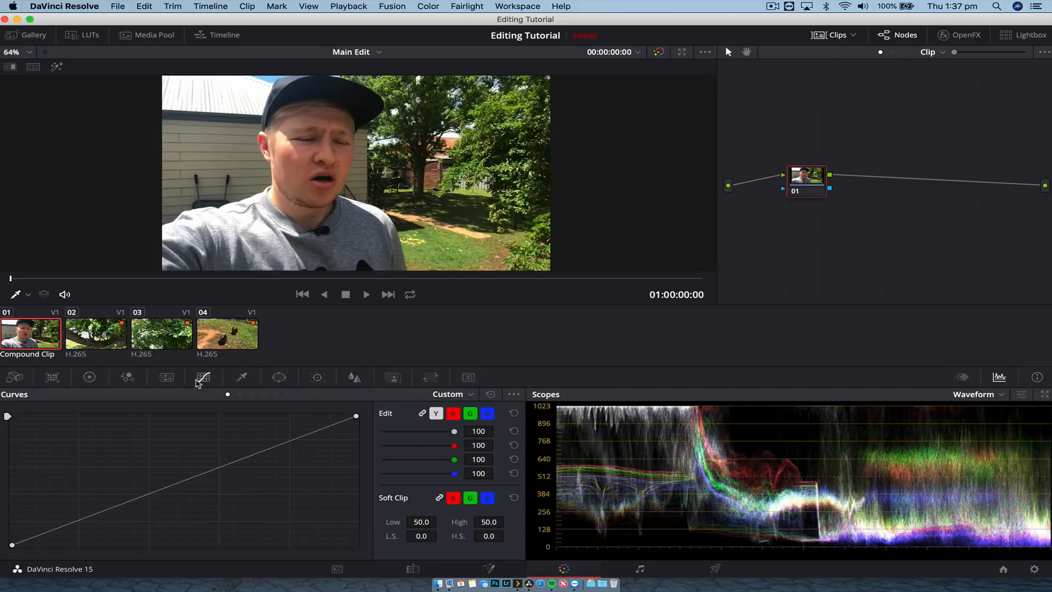
pyautogui.click(100, 377)
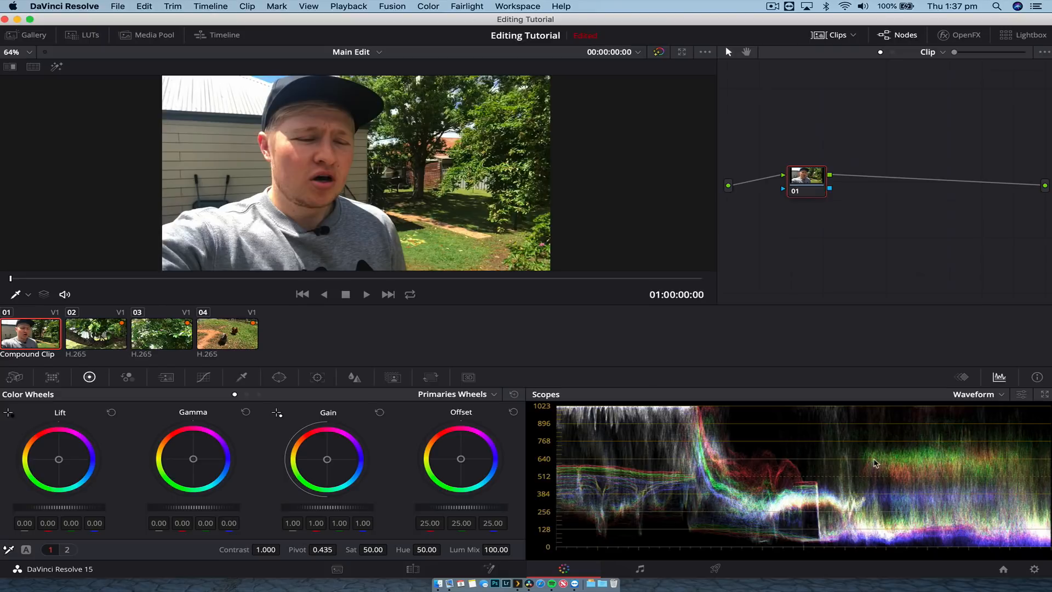
pyautogui.click(1001, 395)
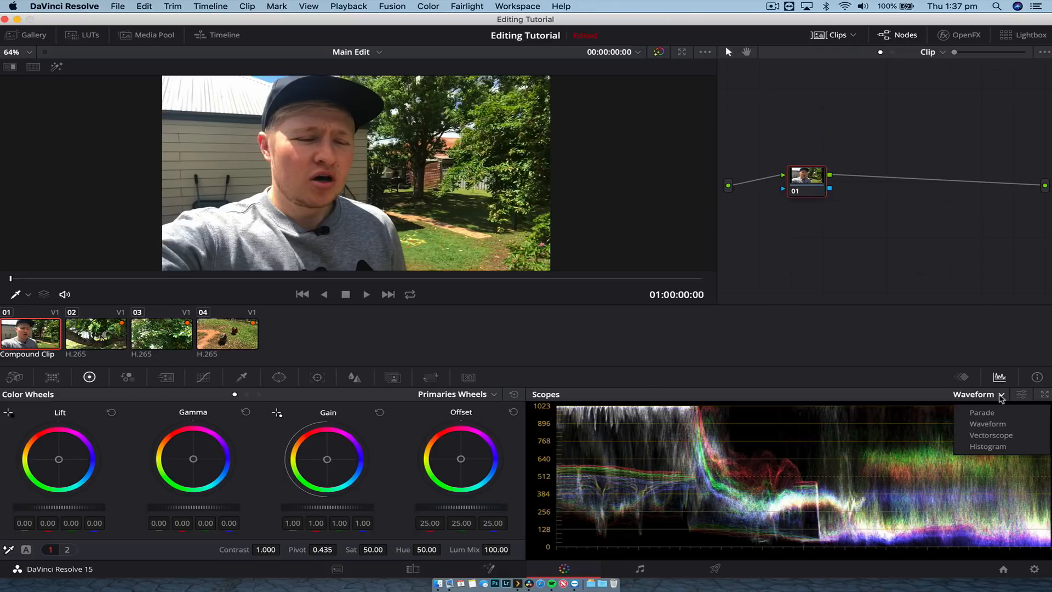
pyautogui.click(1003, 435)
pyautogui.click(1002, 397)
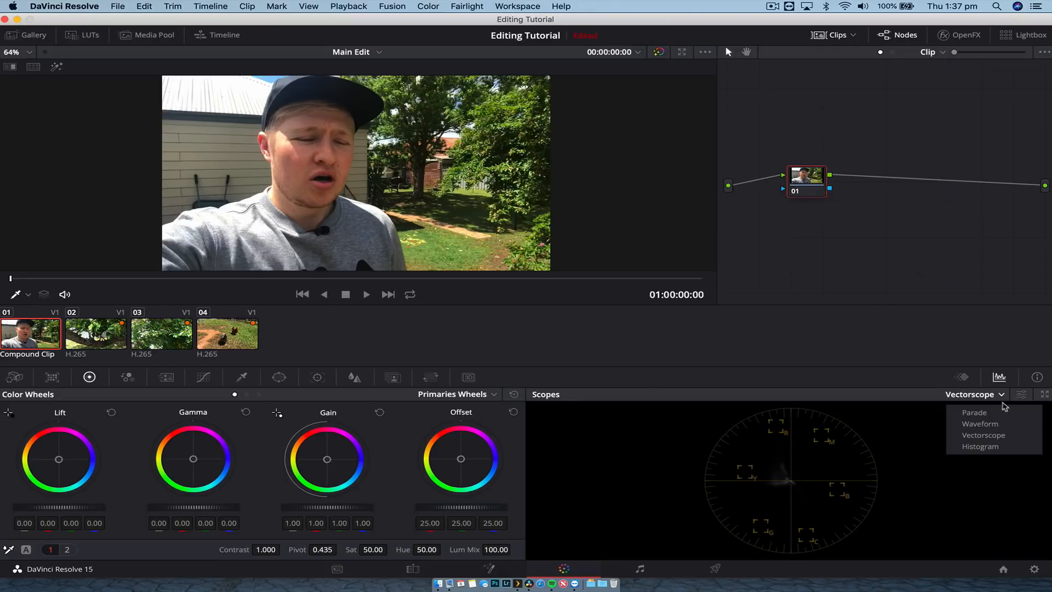
pyautogui.click(995, 446)
pyautogui.click(1003, 395)
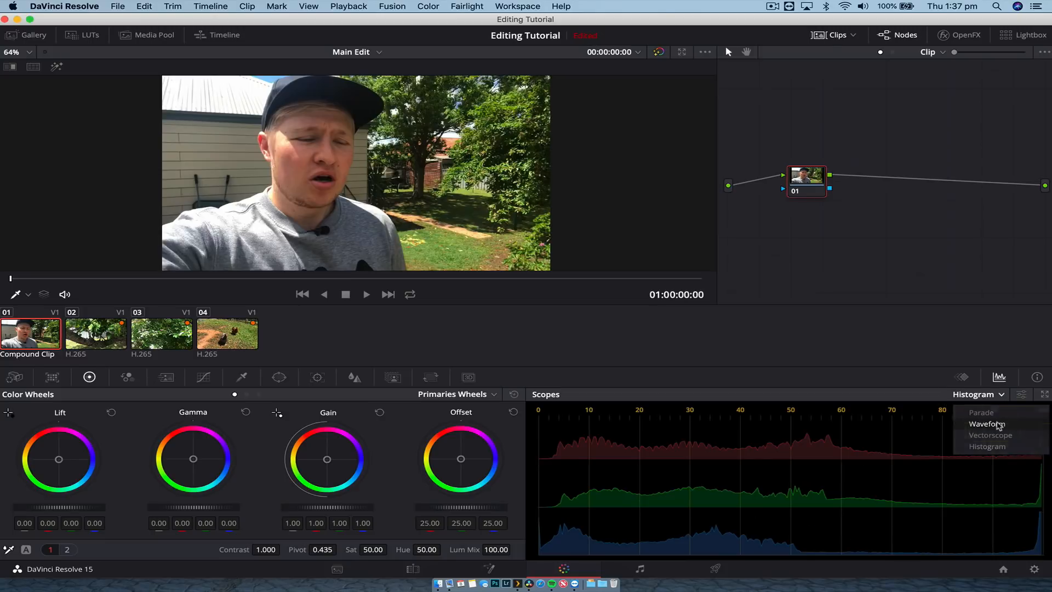
pyautogui.click(998, 424)
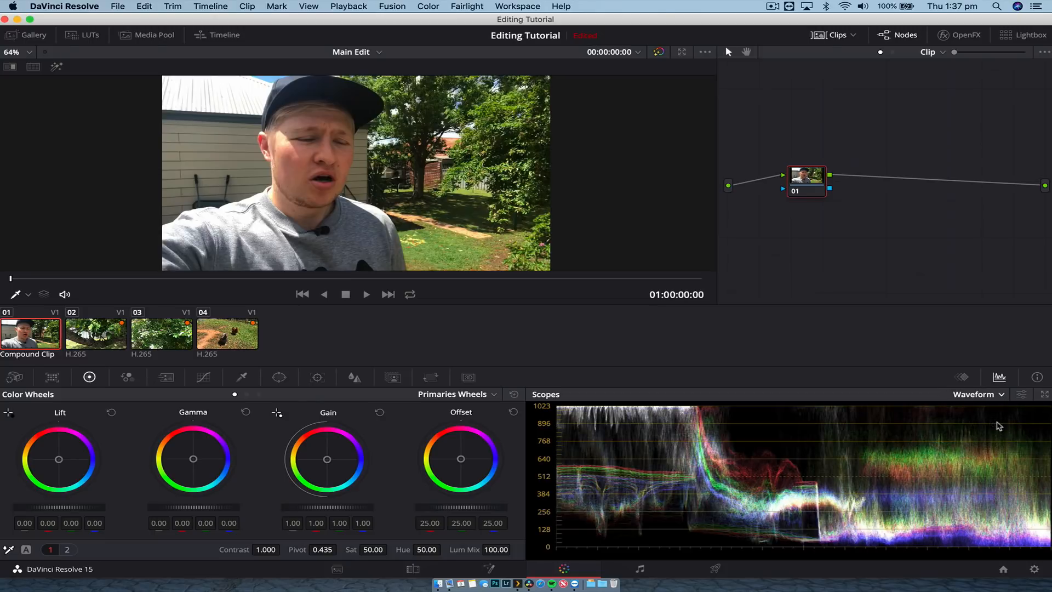
# Try color shifts on node 01's Gain, Gamma and Lift wheels and a Gain of 1.01, and reset them
pyautogui.moveTo(811, 180)
pyautogui.mouseDown()
pyautogui.moveTo(781, 181)
pyautogui.moveTo(794, 181)
pyautogui.moveTo(789, 168)
pyautogui.moveTo(794, 181)
pyautogui.mouseUp()
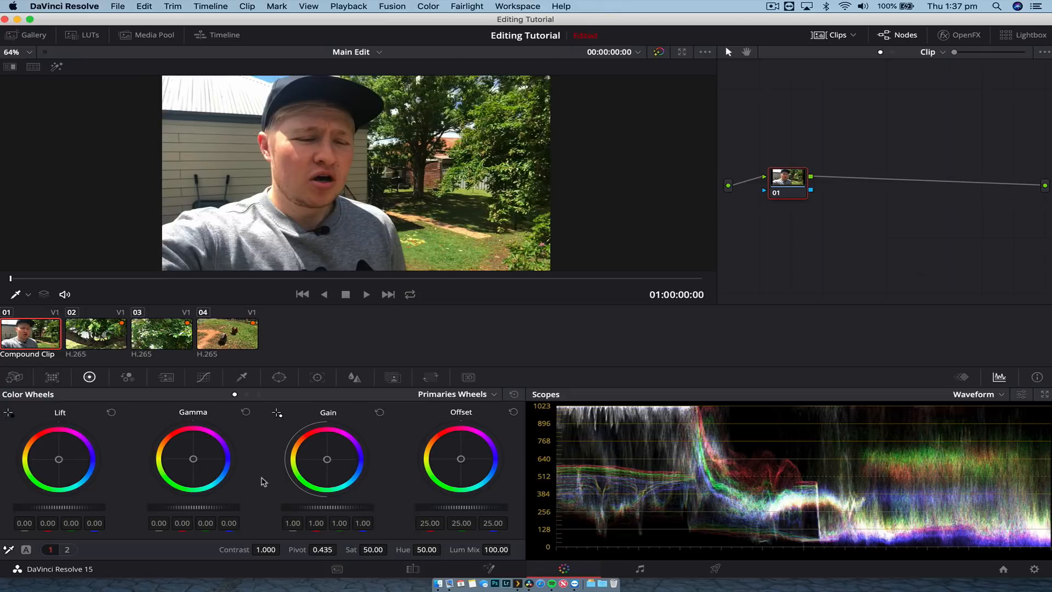
pyautogui.moveTo(327, 460); pyautogui.dragTo(325, 457)
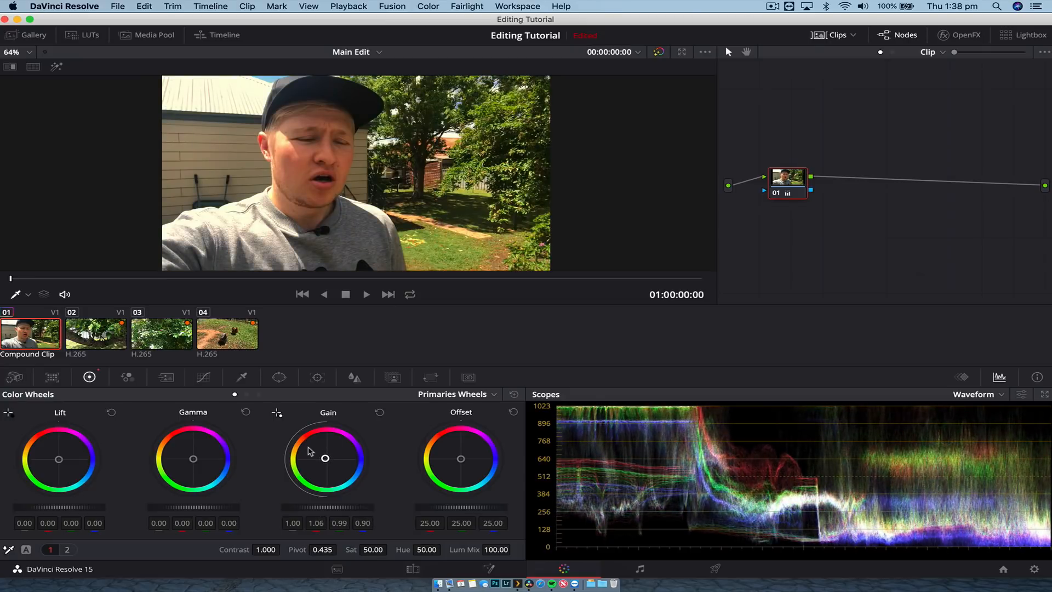
pyautogui.moveTo(192, 461); pyautogui.dragTo(192, 470)
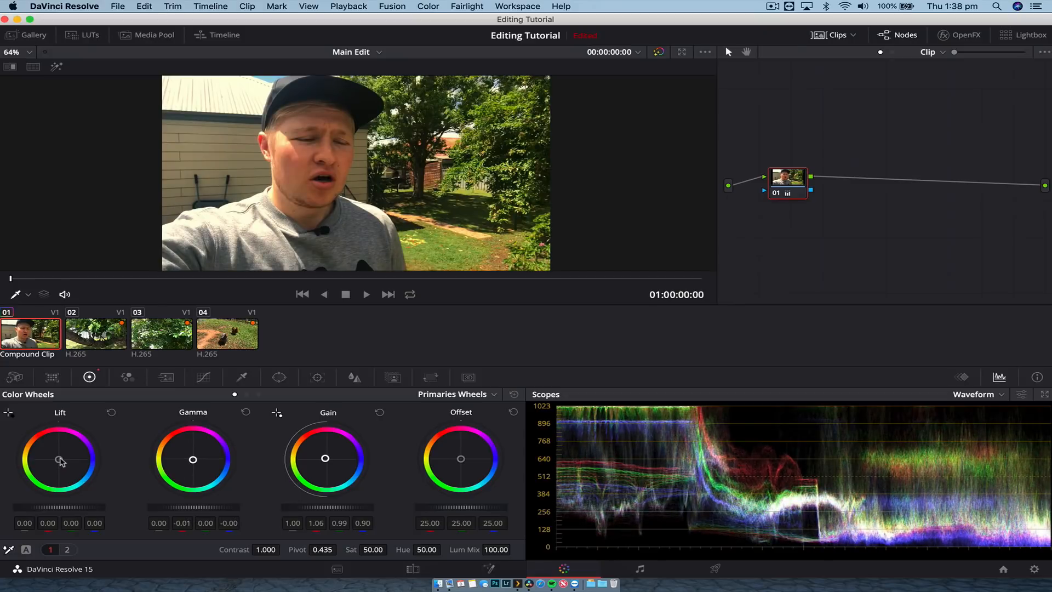
pyautogui.moveTo(60, 462); pyautogui.dragTo(61, 462)
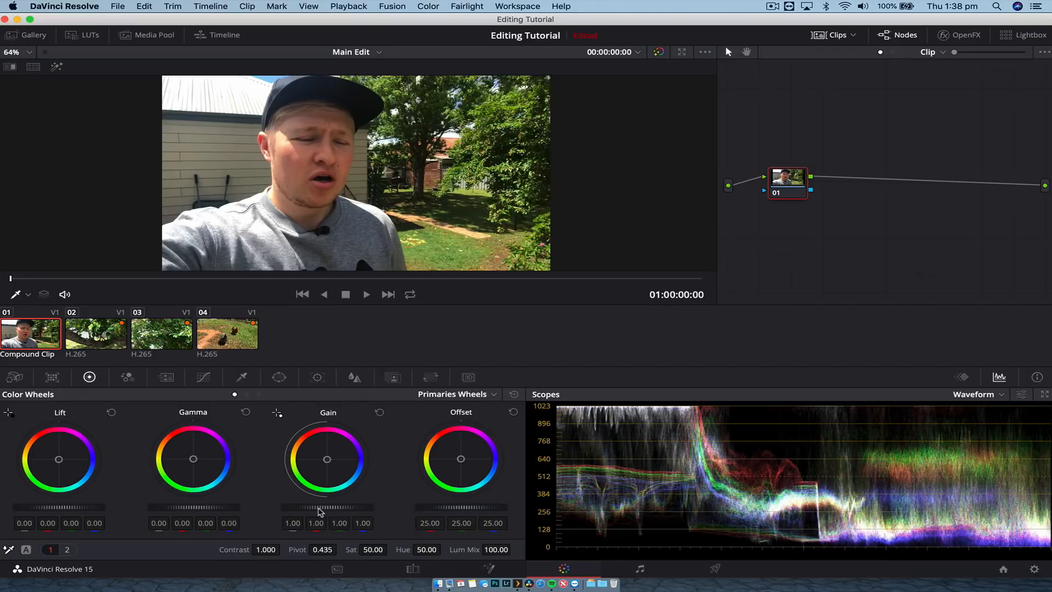
pyautogui.moveTo(327, 507)
pyautogui.mouseDown()
pyautogui.moveTo(351, 507)
pyautogui.moveTo(323, 507)
pyautogui.mouseUp()
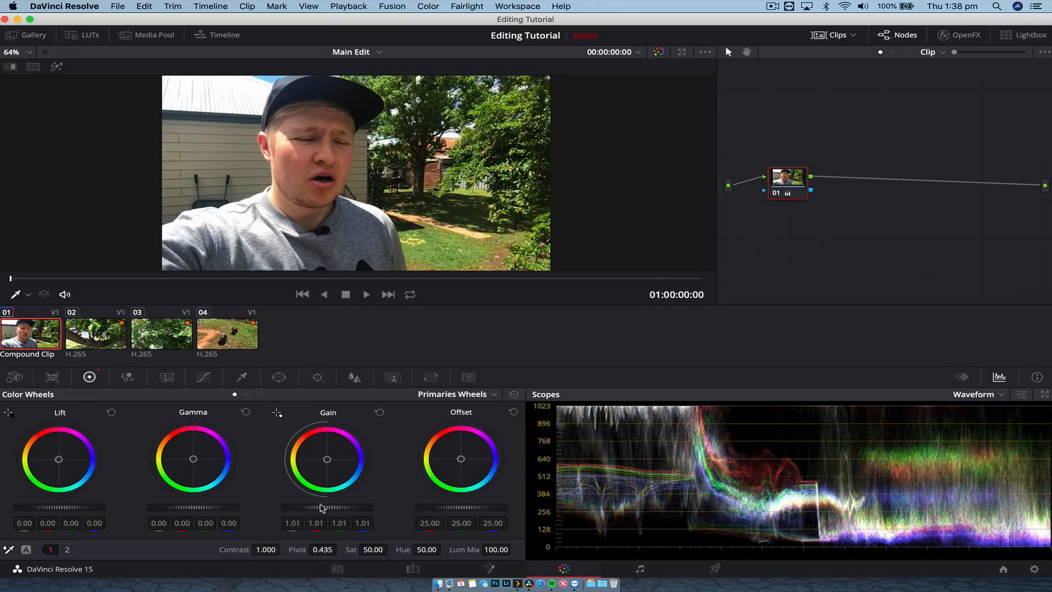
pyautogui.click(379, 412)
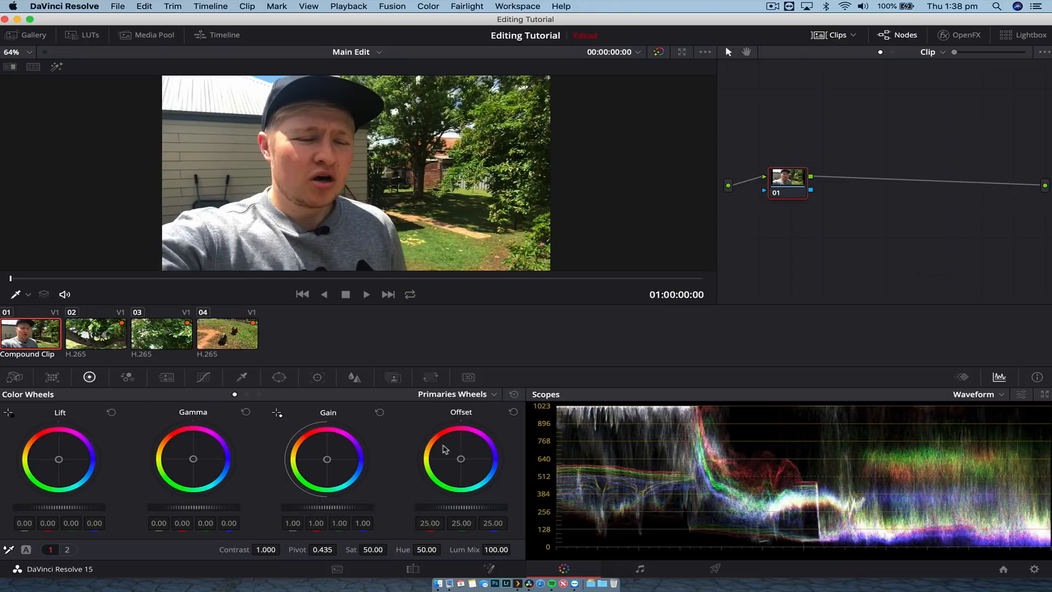
# Balance node 01's exposure by setting Gain to 0.97, Lift to -0.02 and Gamma to 0.03
pyautogui.moveTo(787, 178)
pyautogui.mouseDown()
pyautogui.moveTo(792, 142)
pyautogui.moveTo(811, 175)
pyautogui.moveTo(796, 172)
pyautogui.mouseUp()
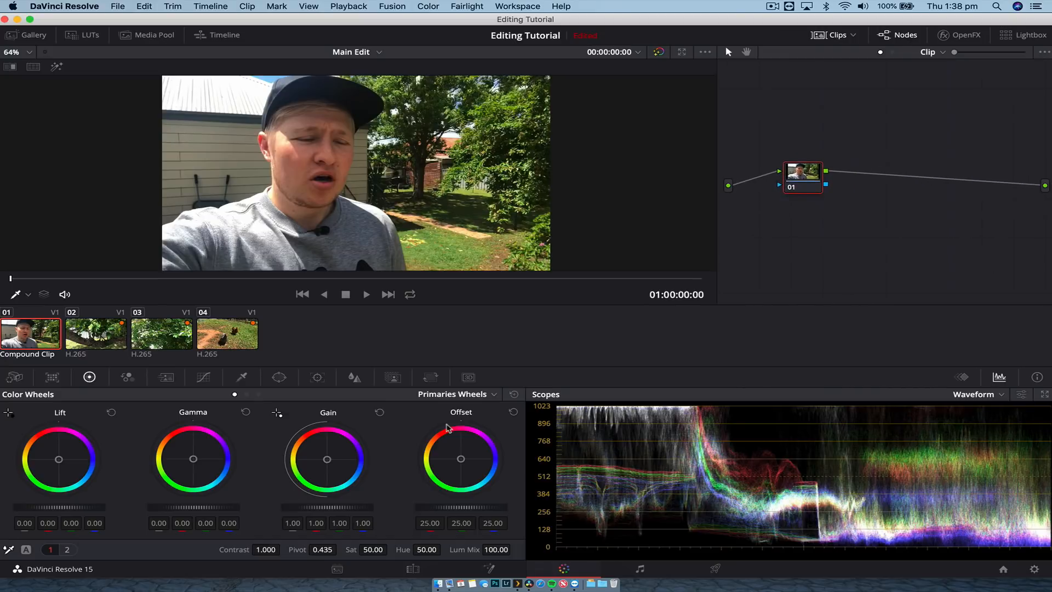
pyautogui.moveTo(344, 511); pyautogui.dragTo(331, 512)
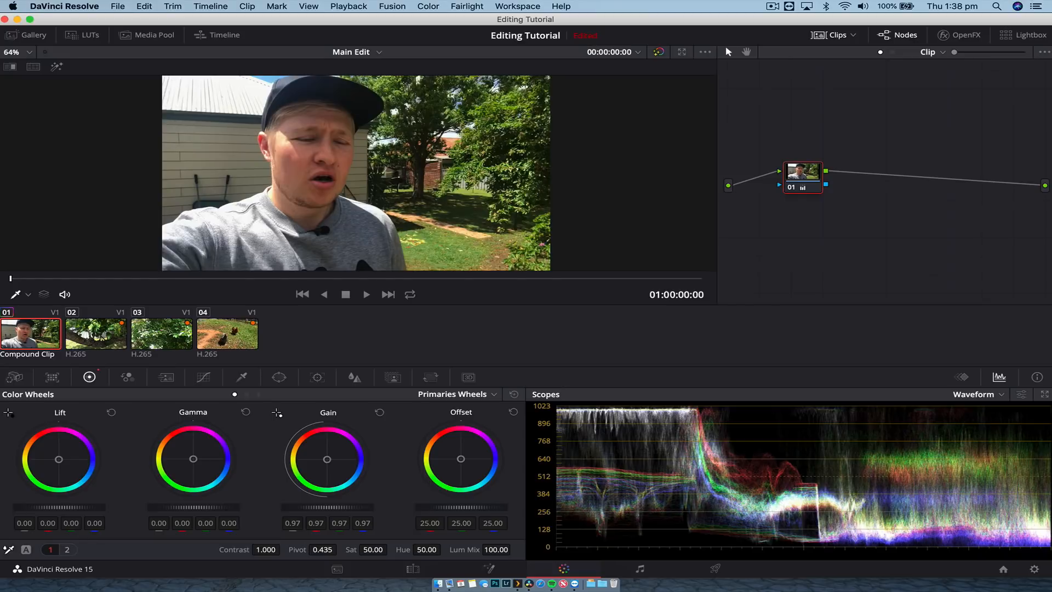
pyautogui.moveTo(61, 507); pyautogui.dragTo(53, 508)
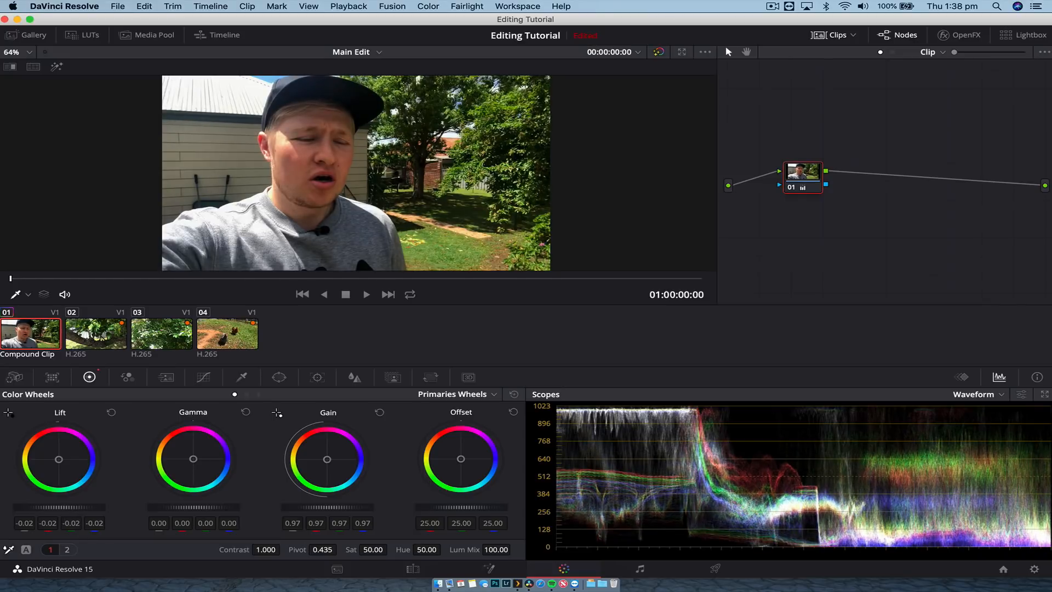
pyautogui.moveTo(193, 507); pyautogui.dragTo(195, 507)
pyautogui.moveTo(193, 508); pyautogui.dragTo(195, 508)
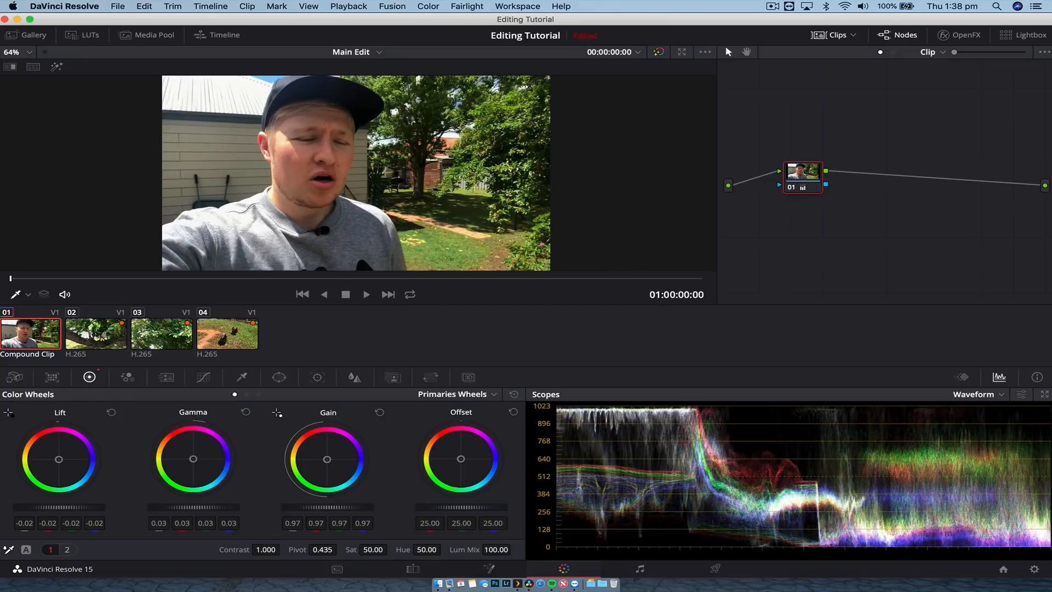
# Move node 01 up and closer to the source input and label it "Base"
pyautogui.moveTo(806, 174); pyautogui.dragTo(790, 167)
pyautogui.rightClick(790, 167)
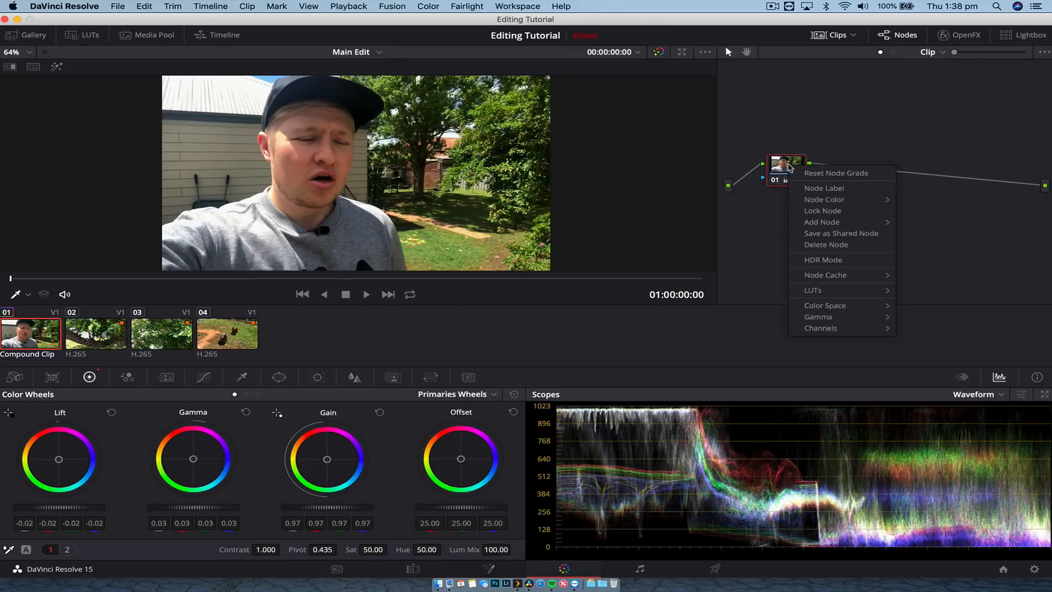
pyautogui.click(790, 167)
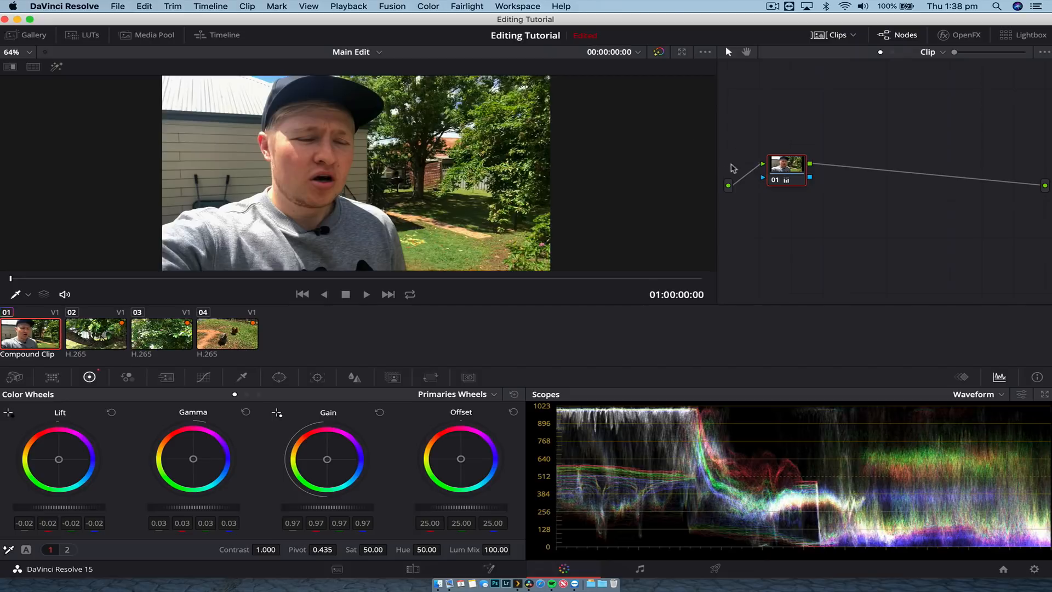
pyautogui.moveTo(787, 170); pyautogui.dragTo(789, 161)
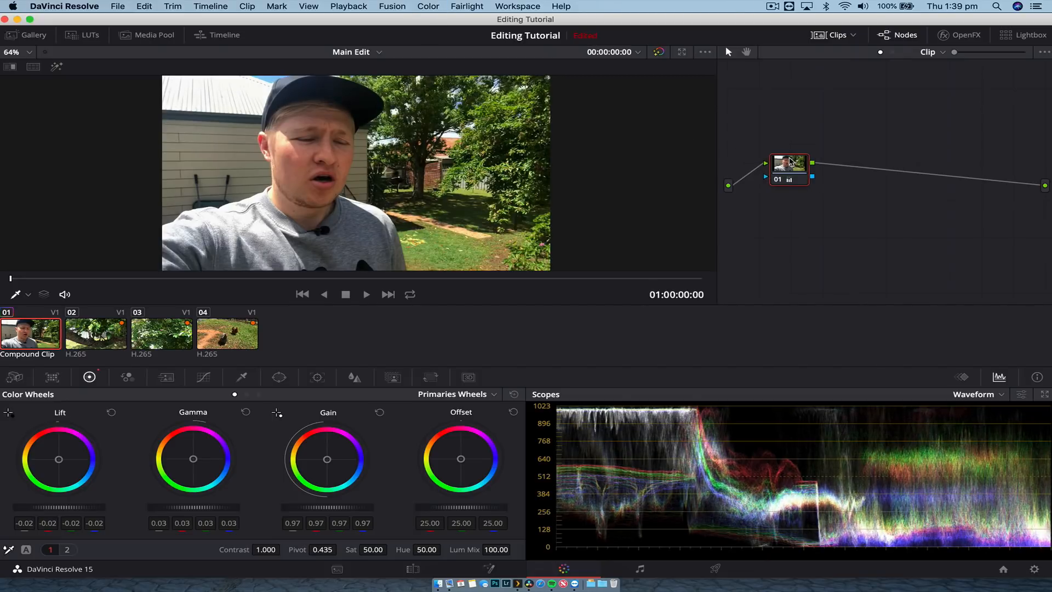
pyautogui.rightClick(791, 161)
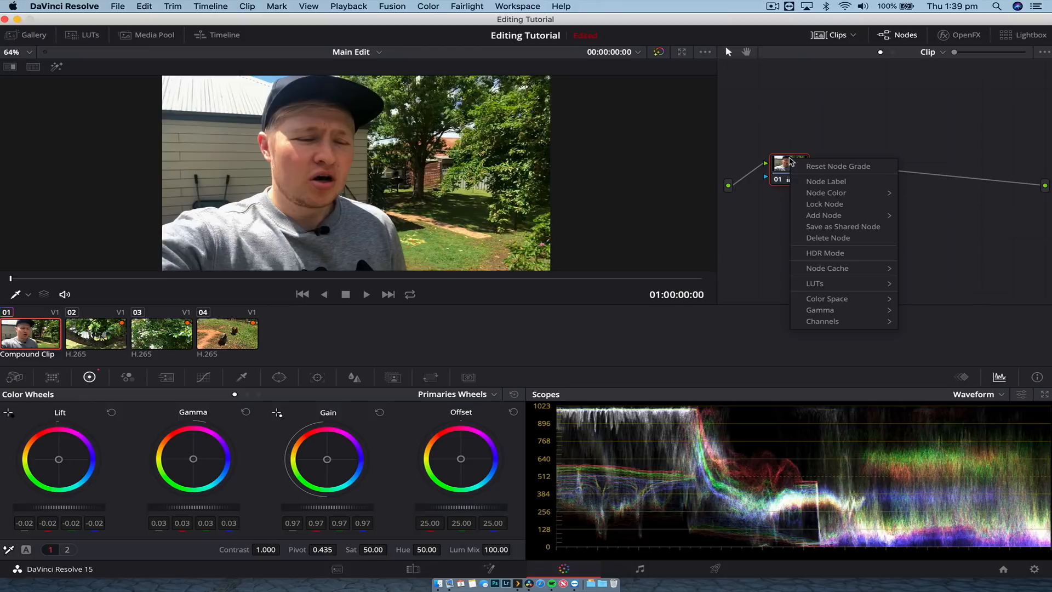
pyautogui.click(836, 184)
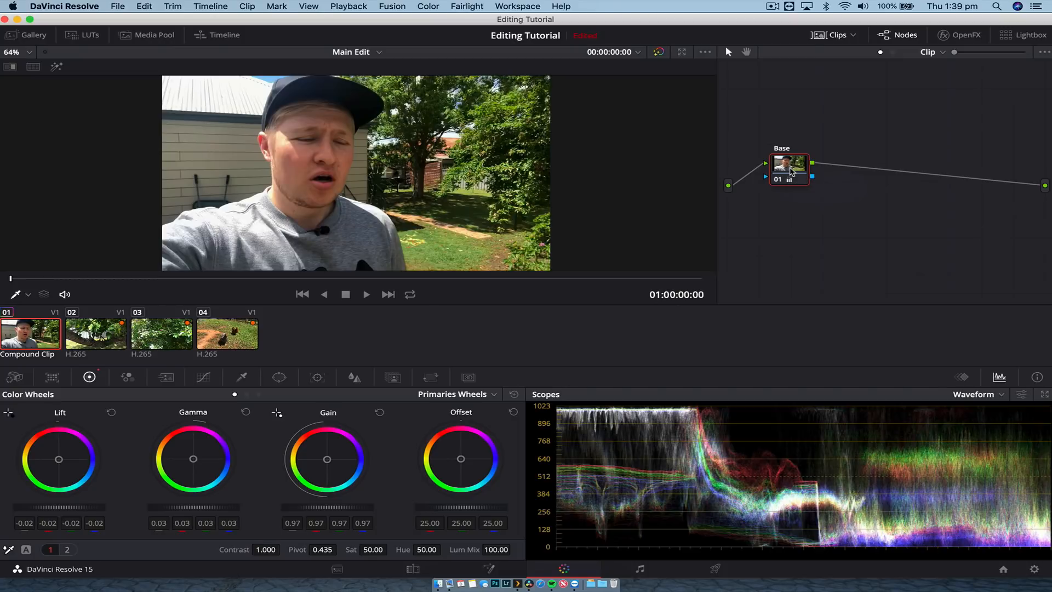
# Add a serial node after the Base node and label it "Contrast"
pyautogui.click(436, 7)
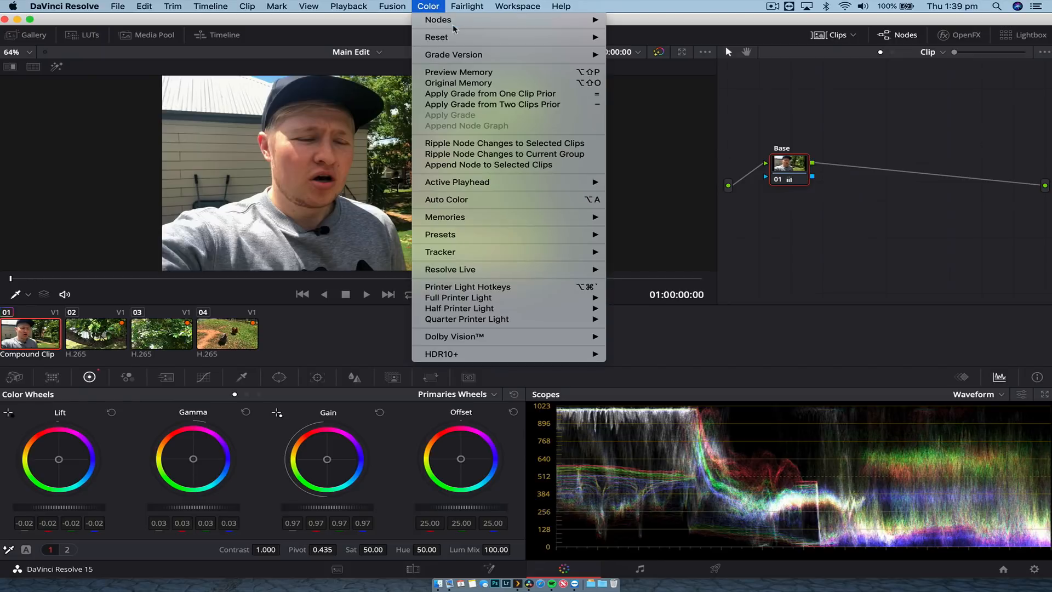
pyautogui.moveTo(451, 24)
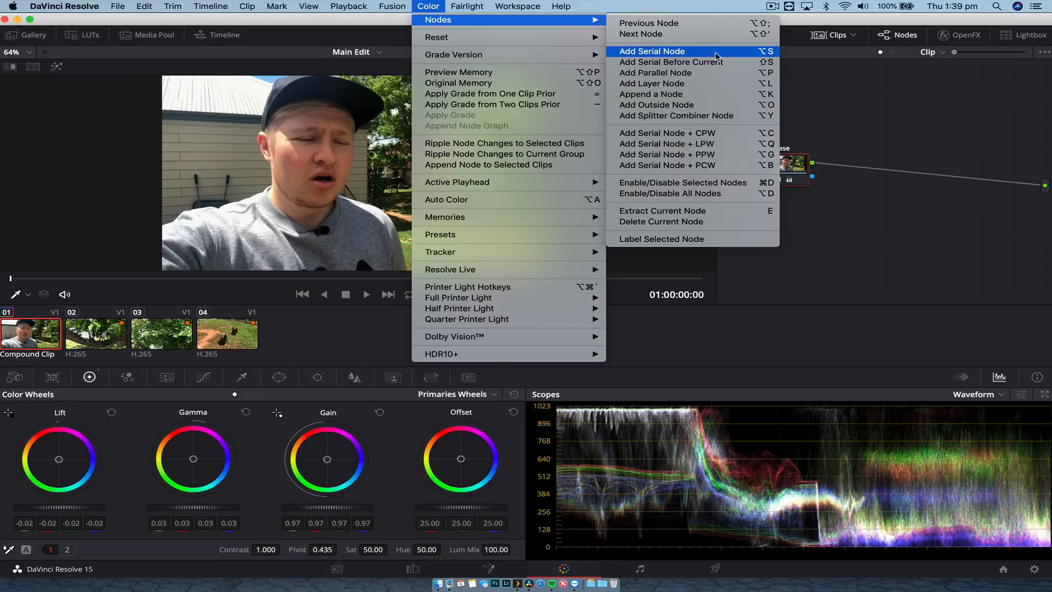
pyautogui.click(767, 54)
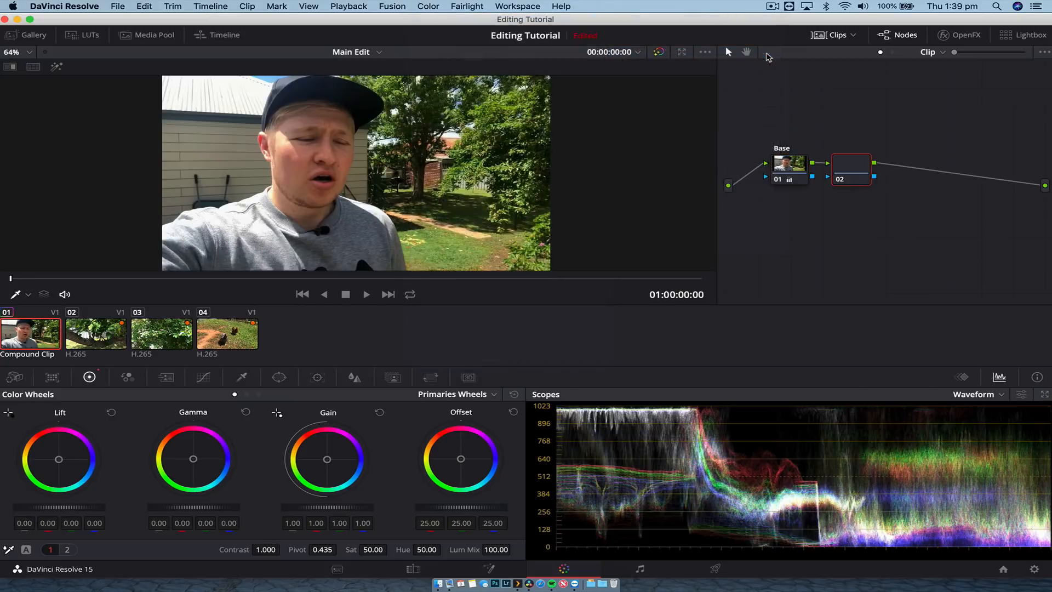
pyautogui.rightClick(853, 167)
pyautogui.click(900, 189)
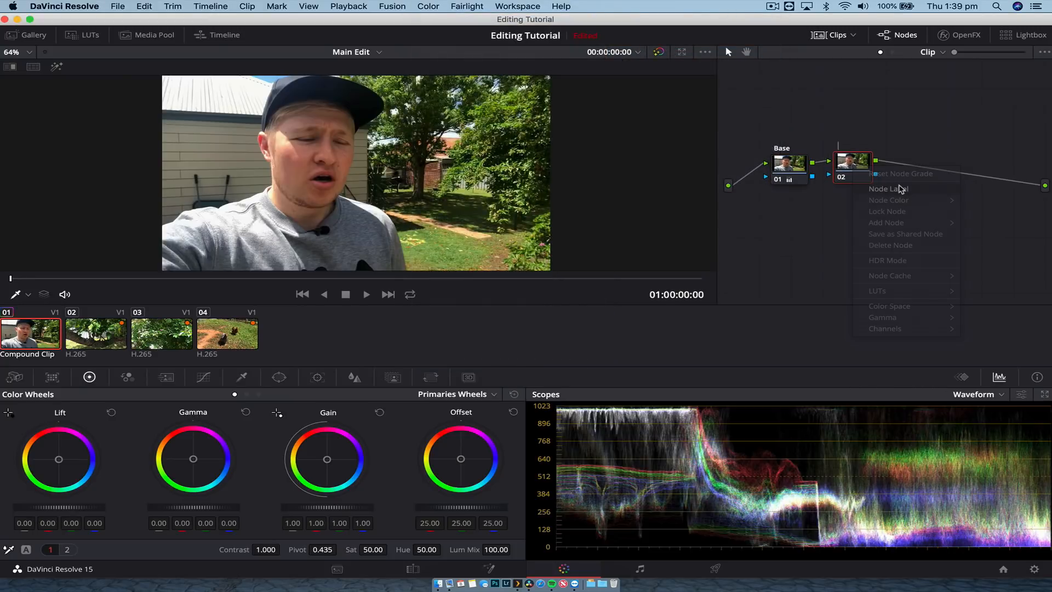
pyautogui.write('Contras')
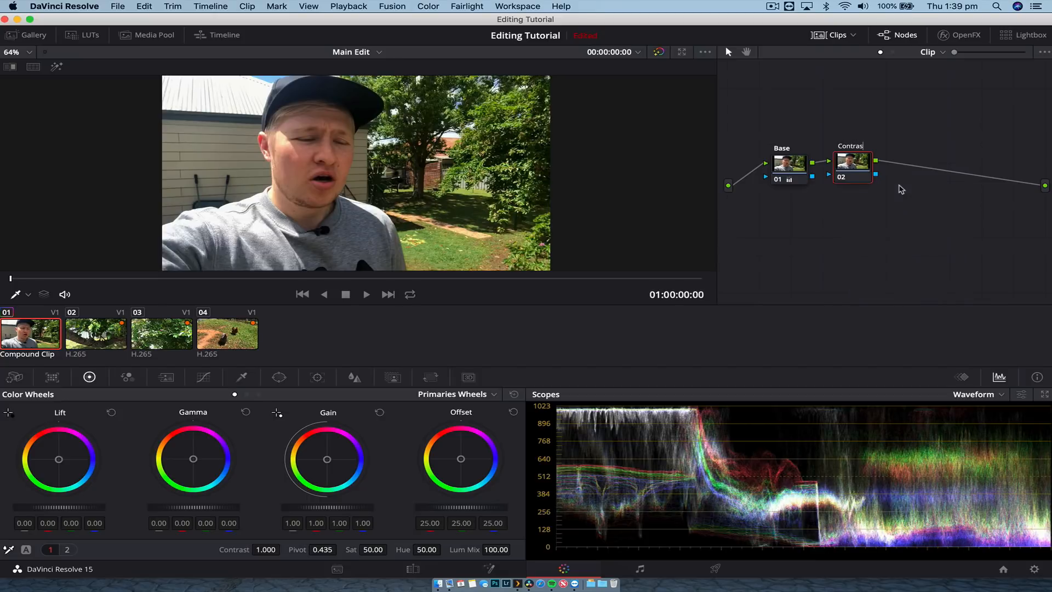
pyautogui.write('t')
pyautogui.press('Return')
# Shape a gentle S-curve with three control points on the Contrast node's custom curve and raise its black point slightly
pyautogui.click(203, 378)
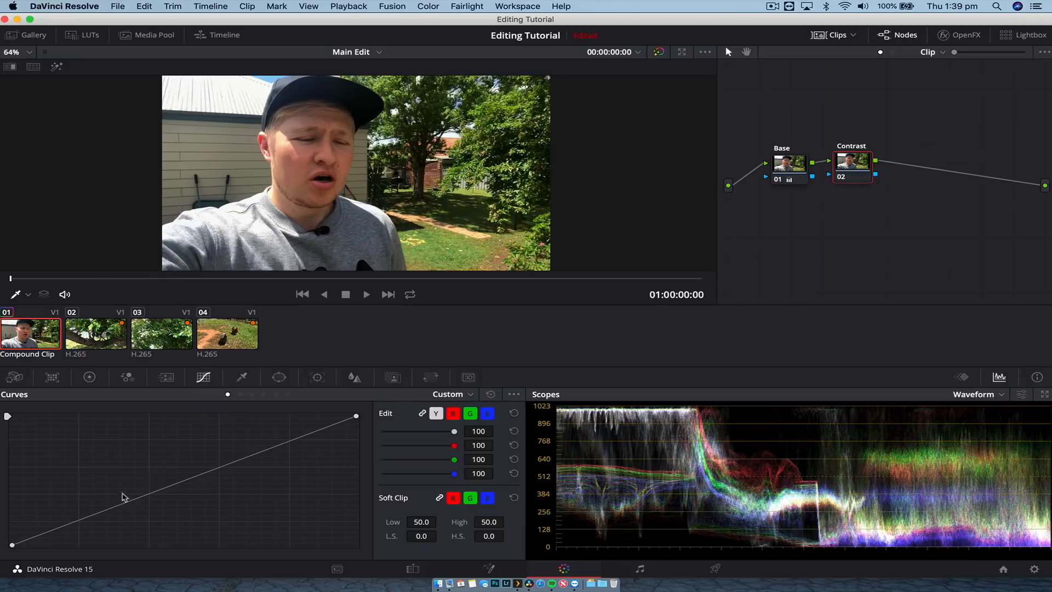
pyautogui.click(112, 510)
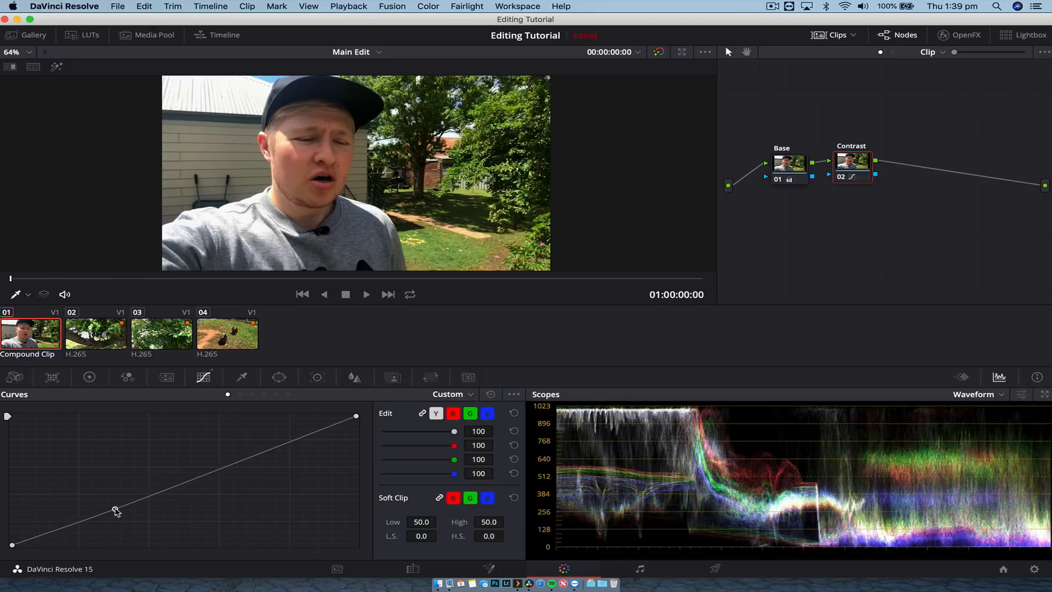
pyautogui.click(274, 444)
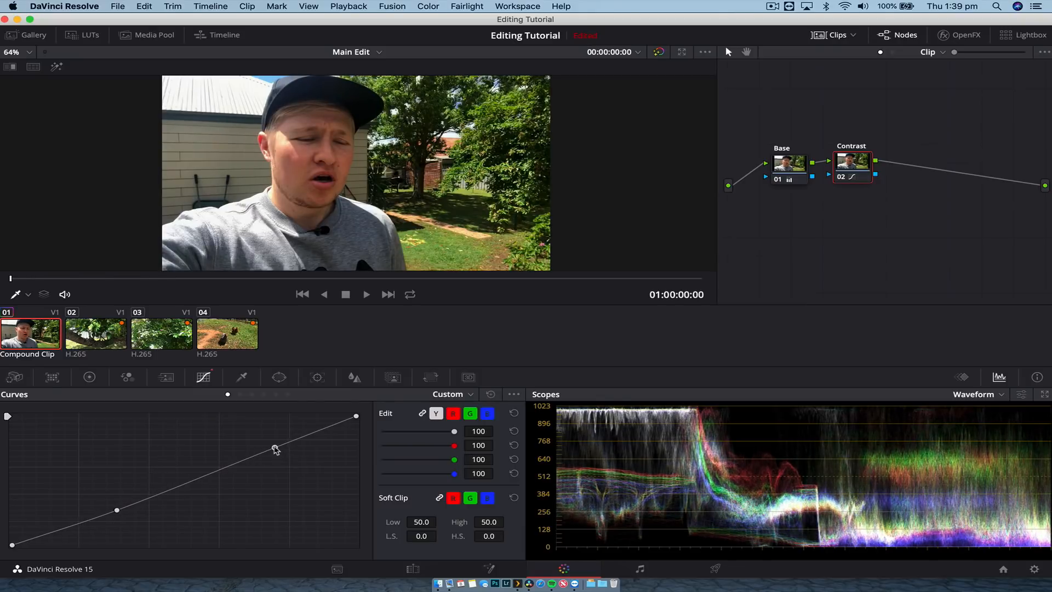
pyautogui.click(205, 476)
pyautogui.moveTo(204, 476); pyautogui.dragTo(199, 480)
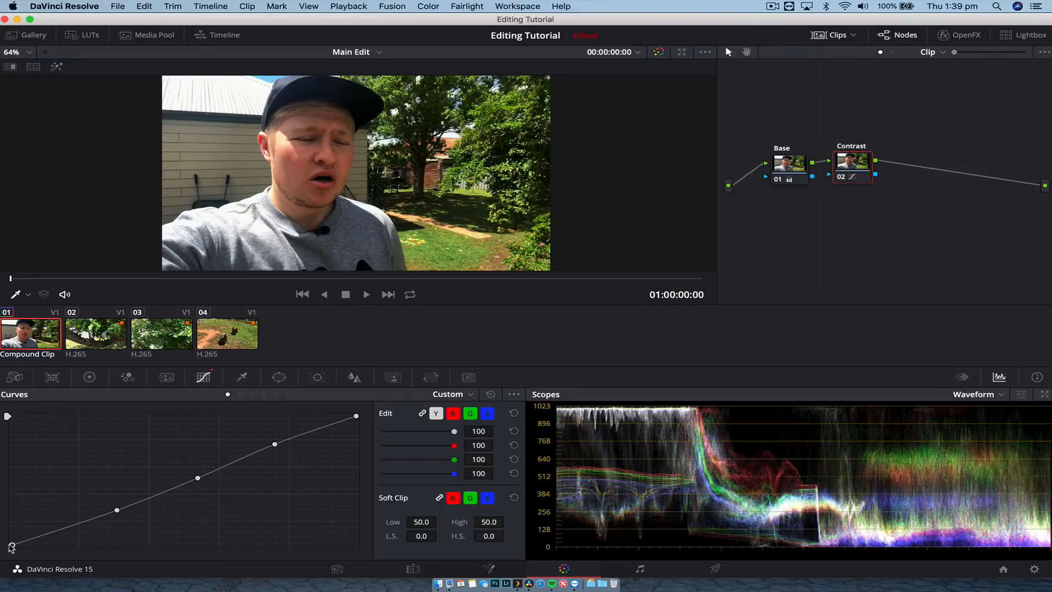
pyautogui.moveTo(12, 544); pyautogui.dragTo(11, 542)
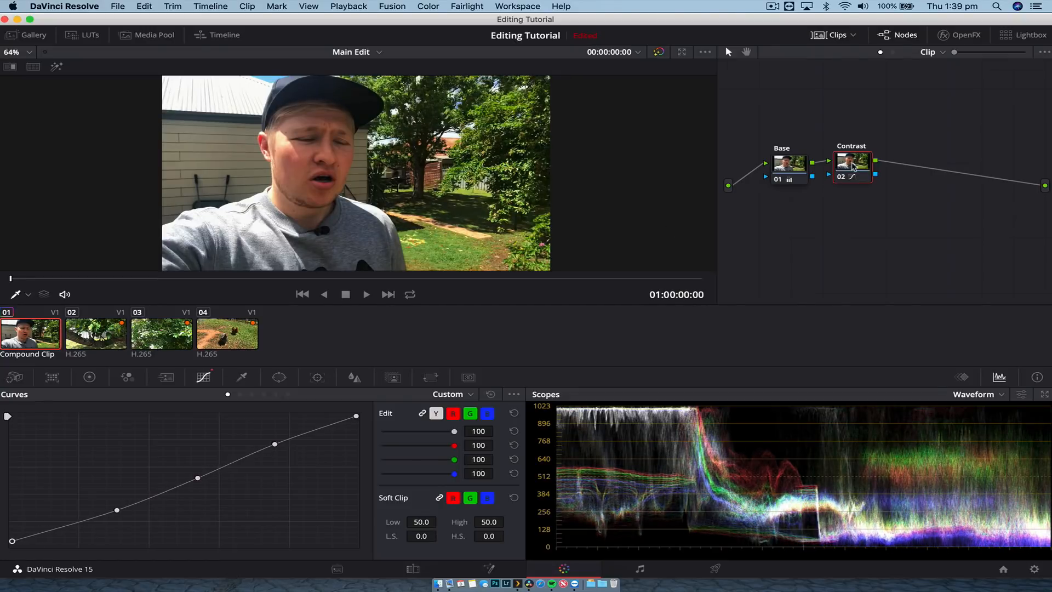
# Toggle the Contrast node off and on repeatedly to compare the image with and without the curve
pyautogui.press('super+d')
pyautogui.press('super+d')
pyautogui.press('super+d')
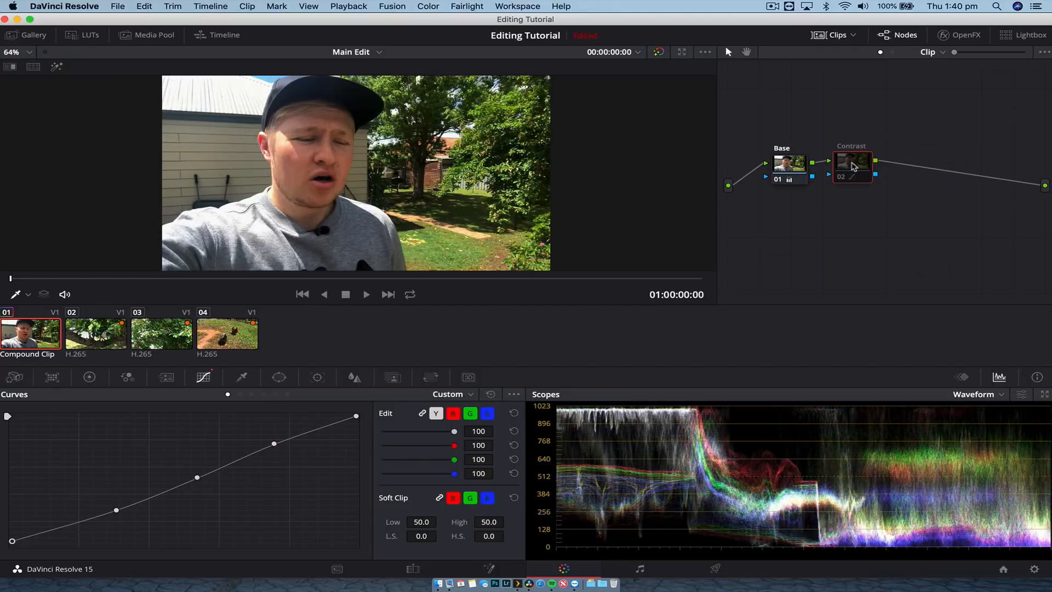
pyautogui.press('super+d')
pyautogui.press('super+d')
pyautogui.press('super+d')
pyautogui.press('super+d')
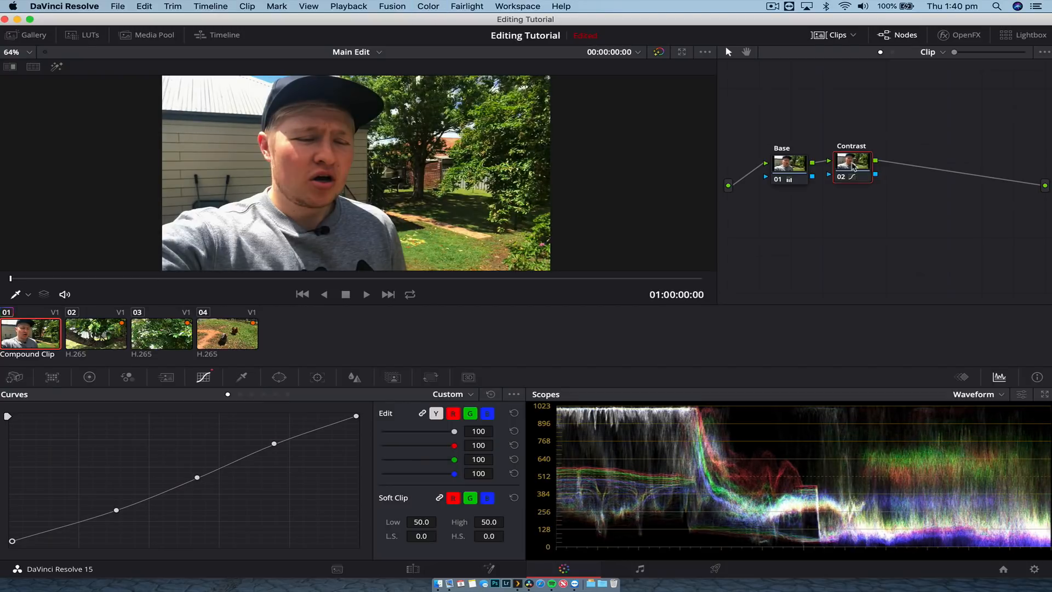
pyautogui.press('super+d')
# Add a serial node after the Contrast node and label it "LUT"
pyautogui.moveTo(851, 159); pyautogui.dragTo(849, 160)
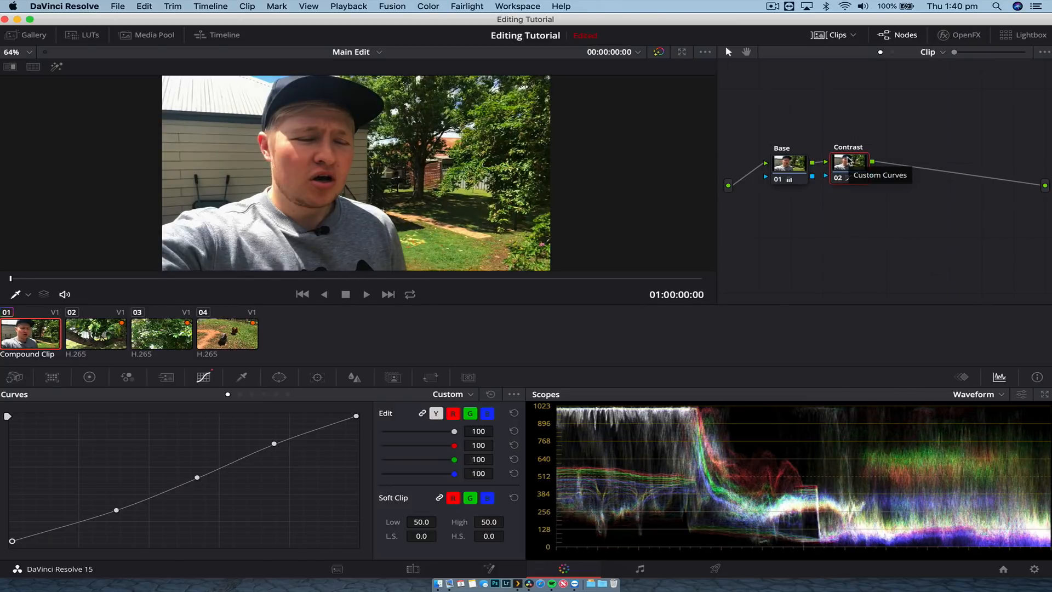
pyautogui.hotkey('alt', 's')
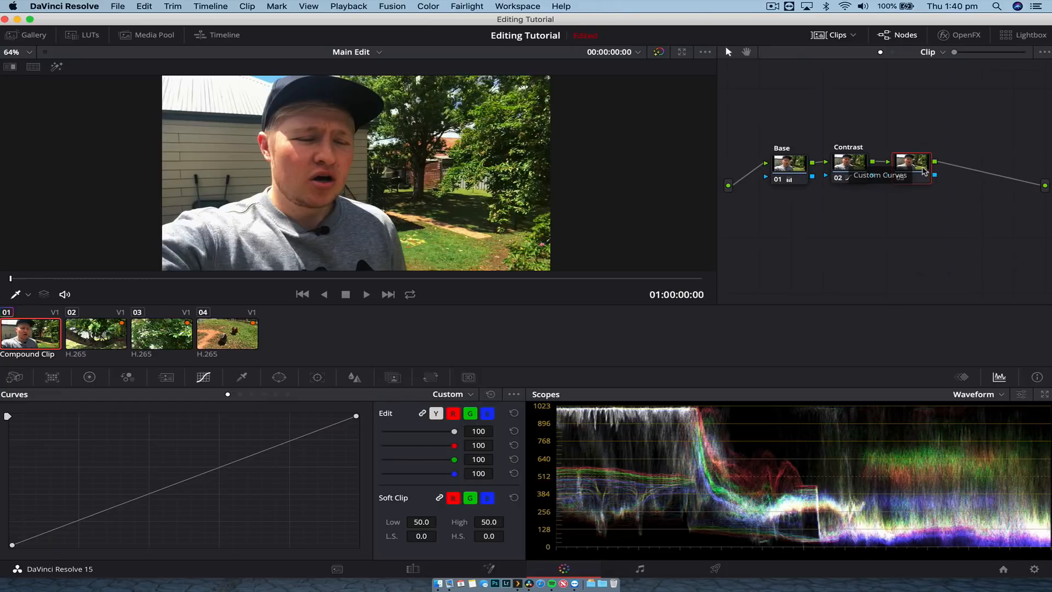
pyautogui.moveTo(924, 171); pyautogui.dragTo(925, 171)
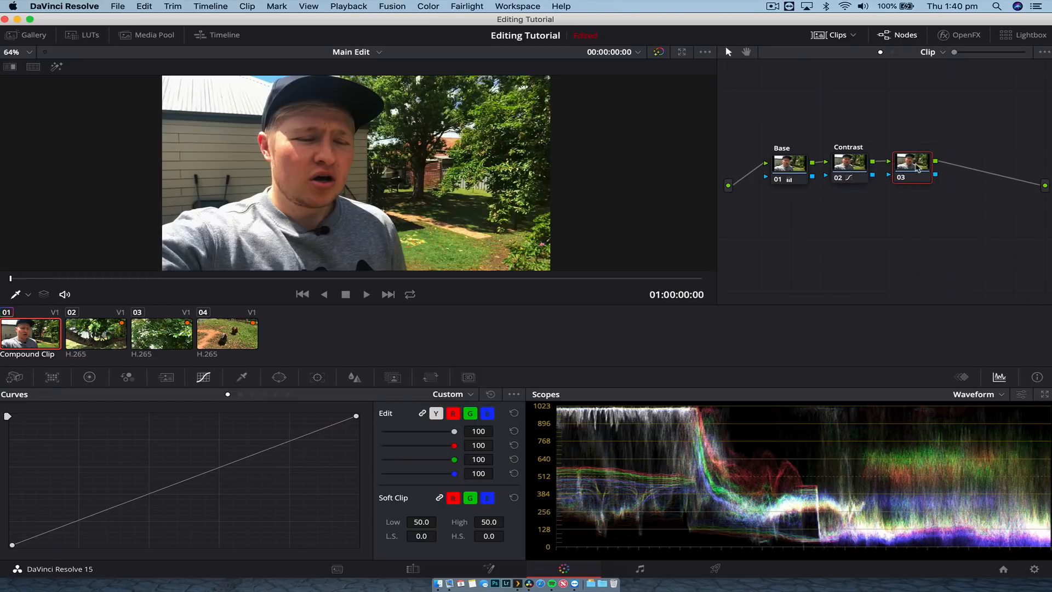
pyautogui.rightClick(918, 167)
pyautogui.click(971, 189)
pyautogui.press('Return')
# Apply the Kodak Killer LUT from Peter Mckinnon's Cine Pack 1 to the LUT node and close the LUT browser
pyautogui.click(82, 36)
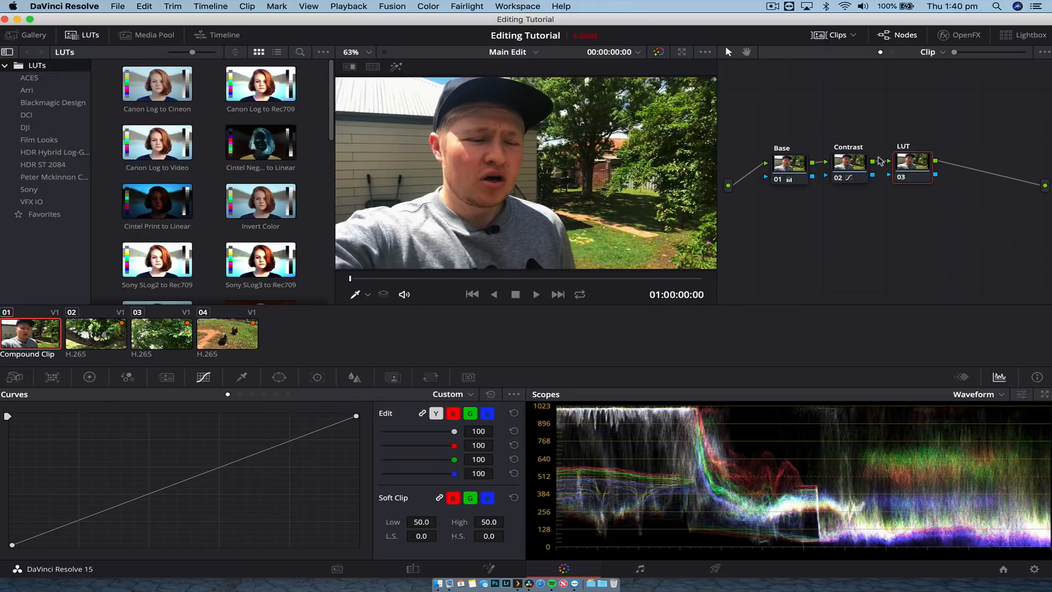
pyautogui.click(848, 160)
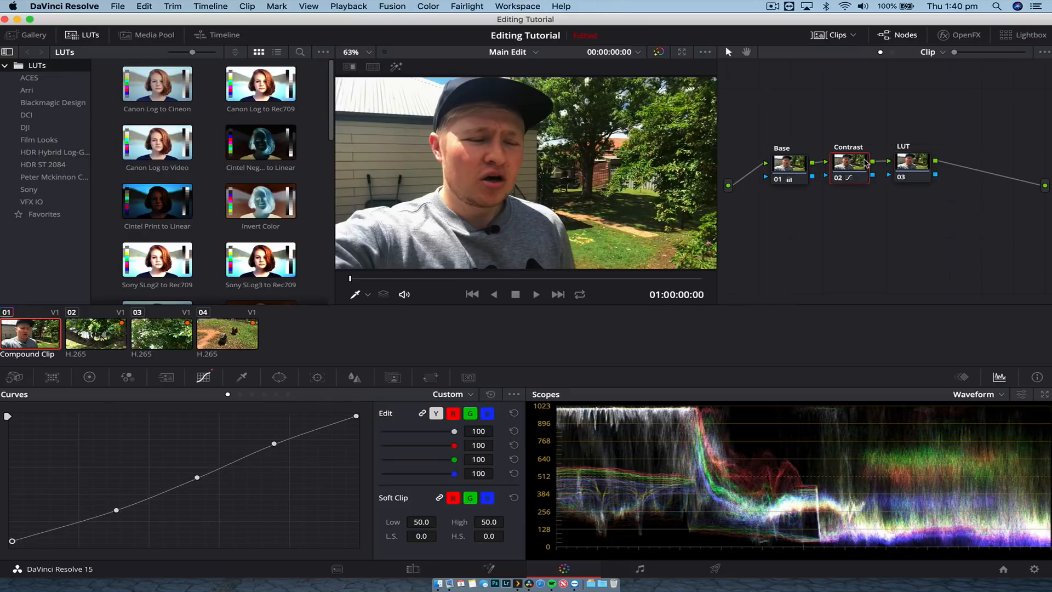
pyautogui.click(911, 167)
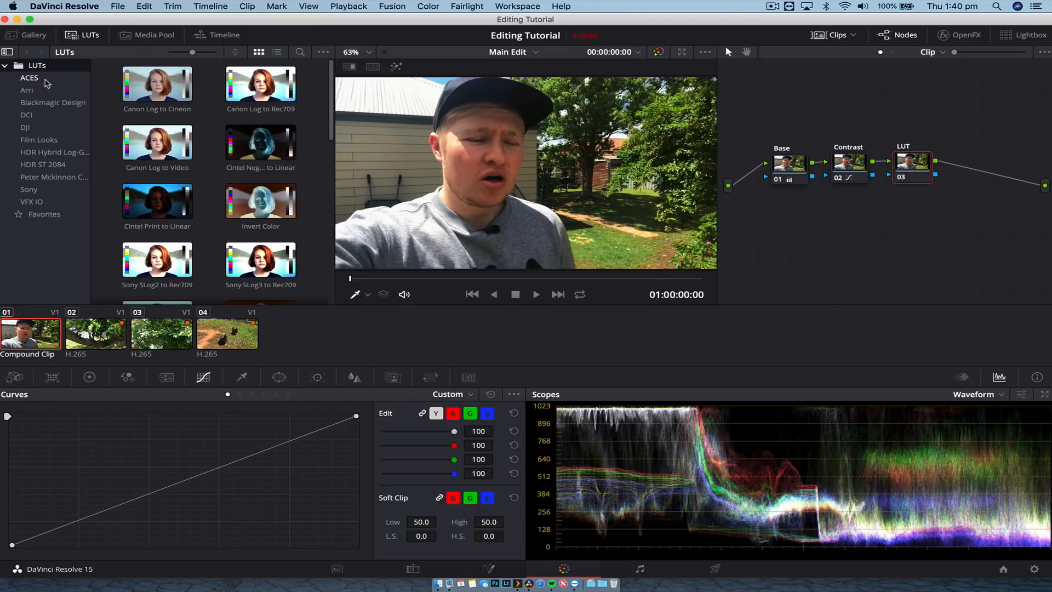
pyautogui.click(46, 178)
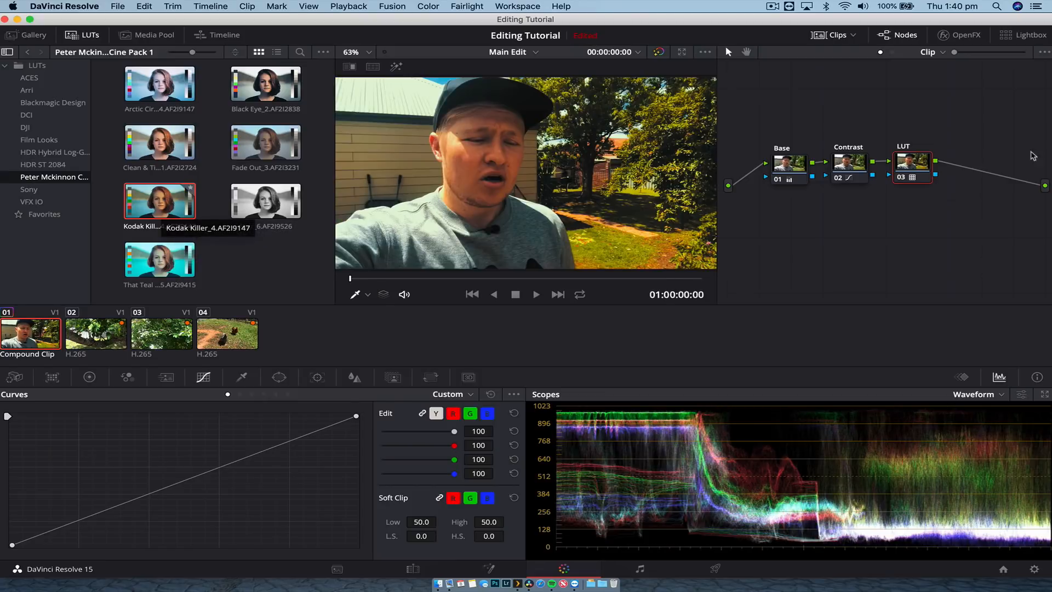
pyautogui.moveTo(162, 213); pyautogui.dragTo(914, 180)
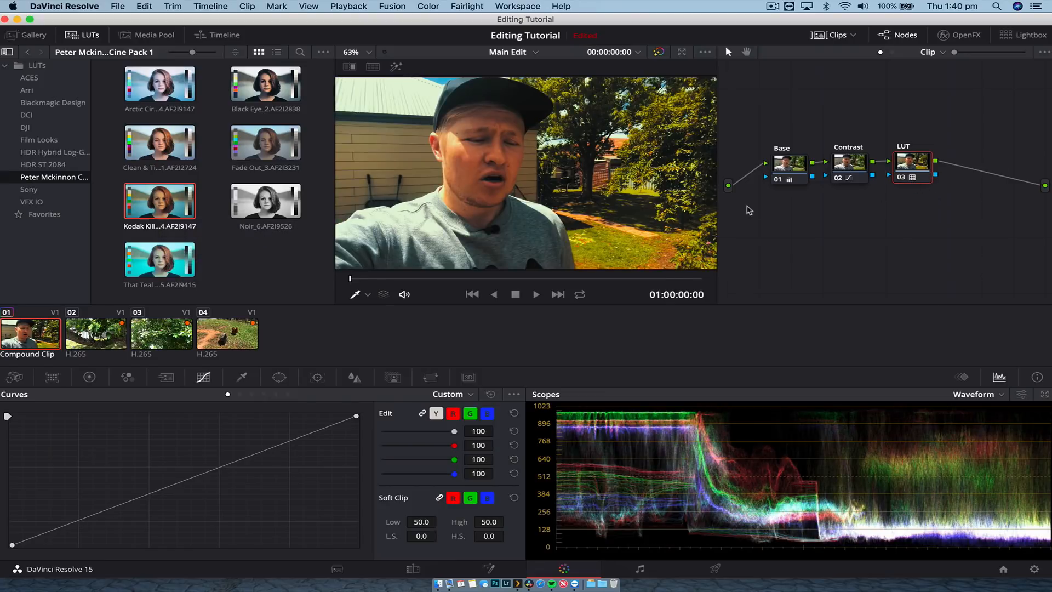
pyautogui.click(73, 39)
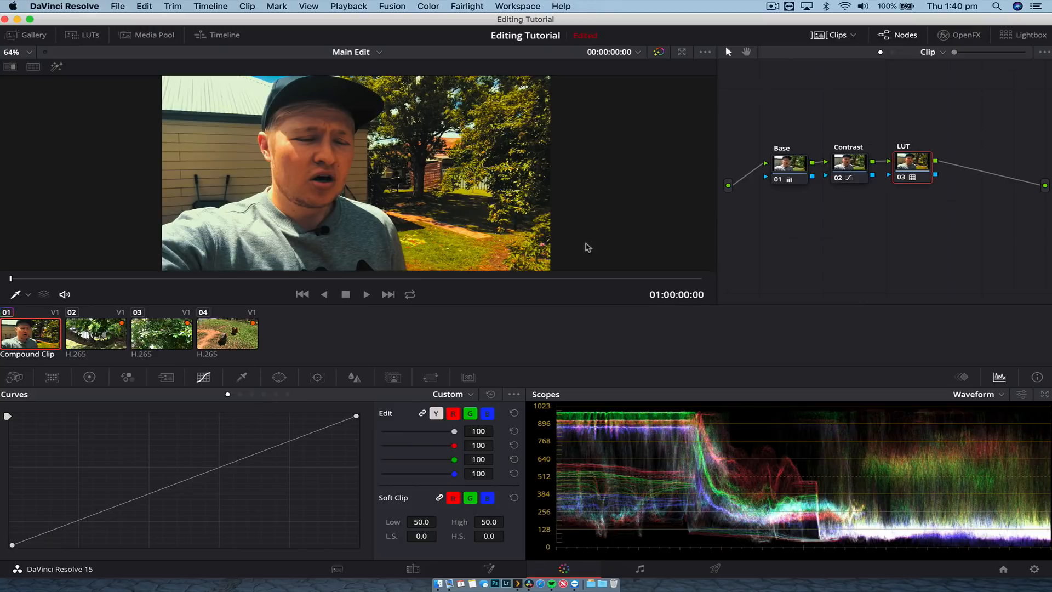
# Set the LUT node's key output gain to 0.5 and toggle the node off and on to compare
pyautogui.click(391, 380)
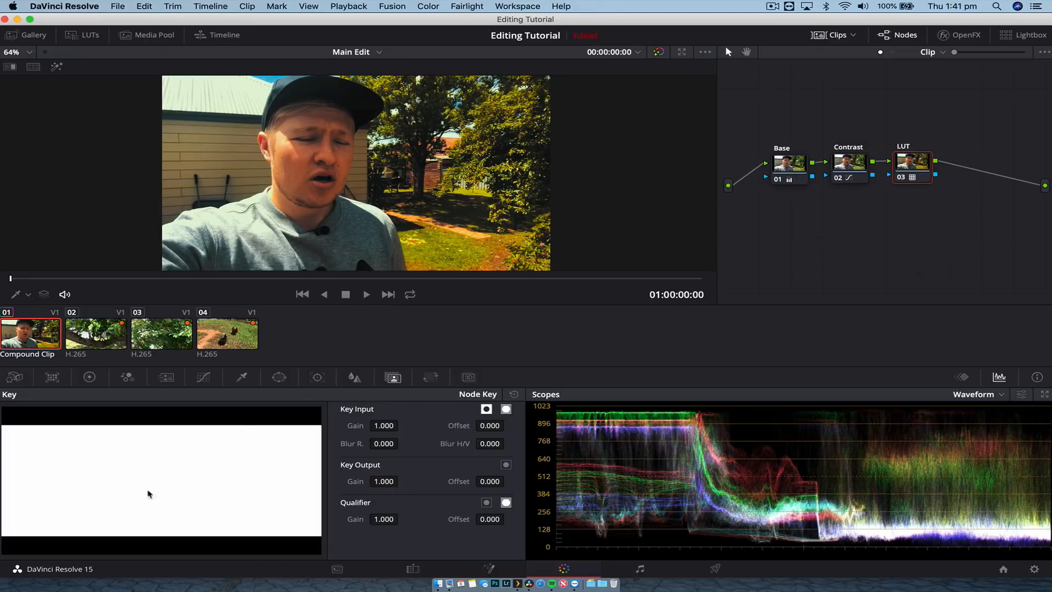
pyautogui.moveTo(389, 485); pyautogui.dragTo(279, 485)
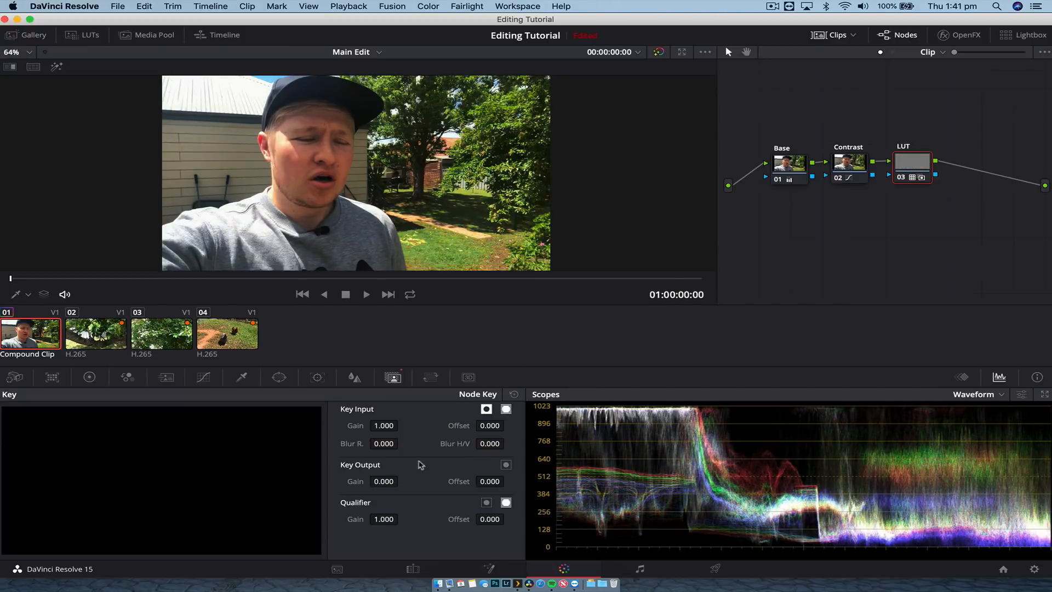
pyautogui.moveTo(382, 481); pyautogui.dragTo(402, 481)
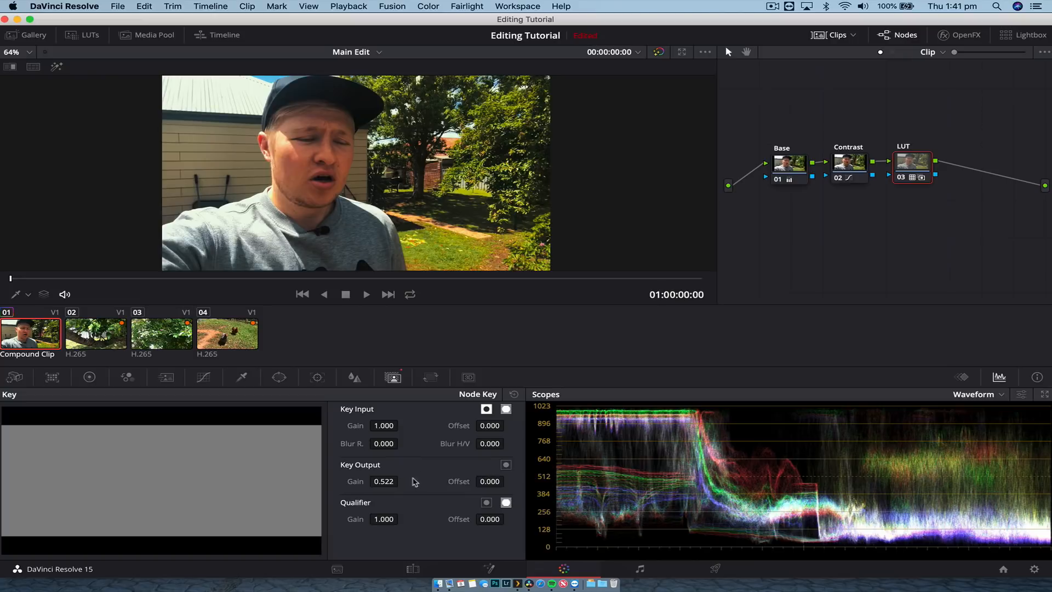
pyautogui.doubleClick(394, 485)
pyautogui.write('.5')
pyautogui.press('Return')
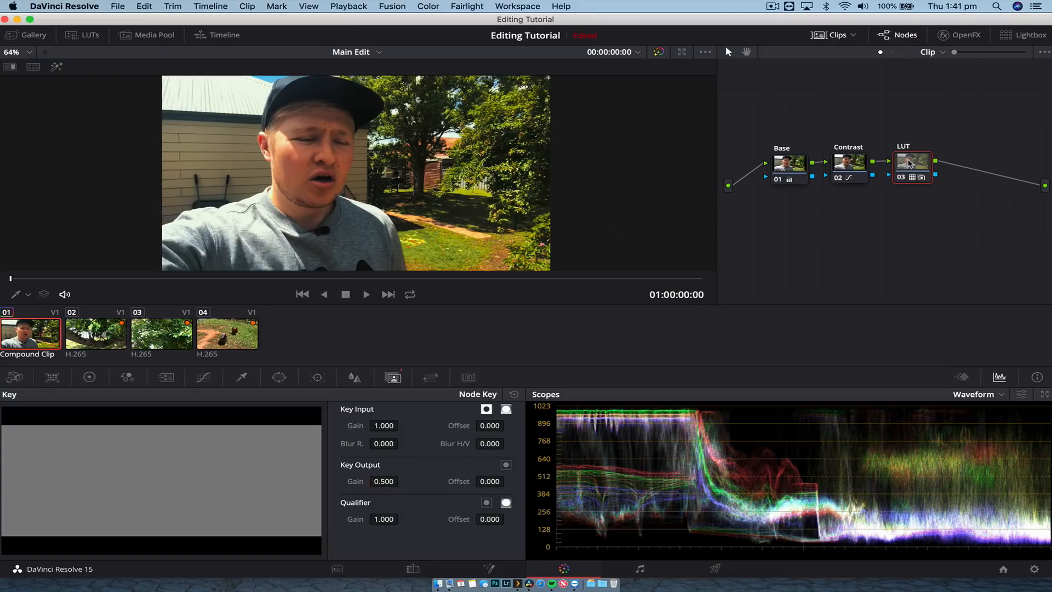
pyautogui.press('super+d')
pyautogui.press('super+d')
# Examine the ungraded clips 02, 03 and 04 and compare them with the graded compound clip
pyautogui.click(82, 325)
pyautogui.click(152, 333)
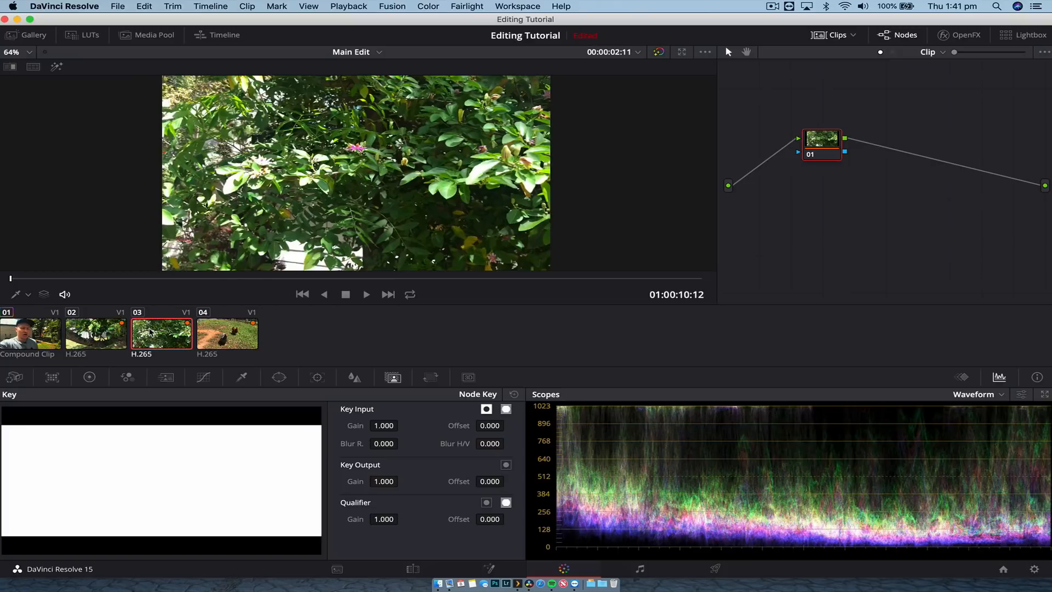
pyautogui.click(199, 331)
pyautogui.click(90, 333)
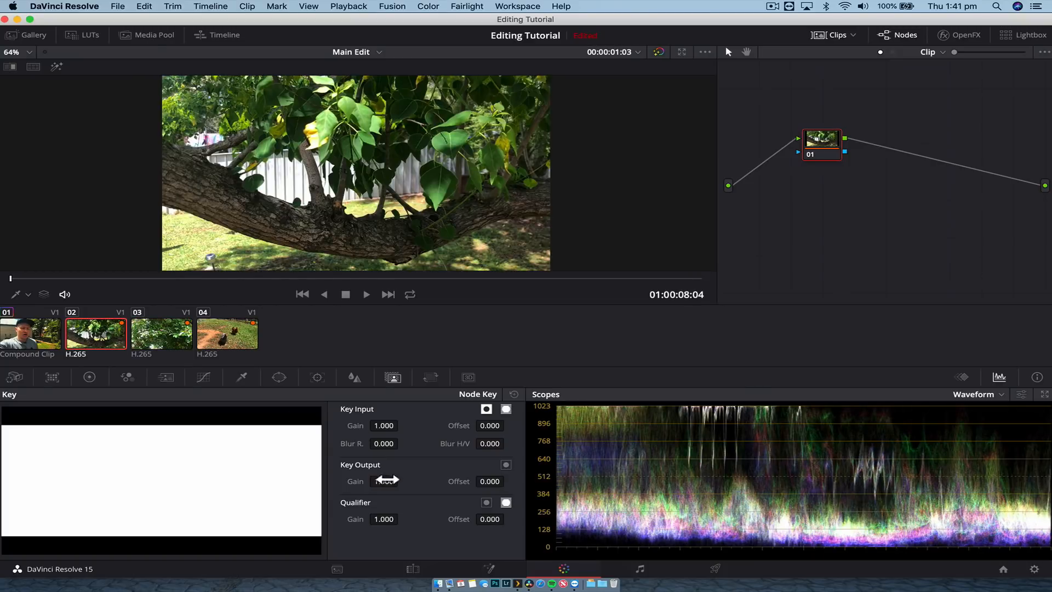
pyautogui.moveTo(385, 480); pyautogui.dragTo(470, 480)
pyautogui.click(33, 334)
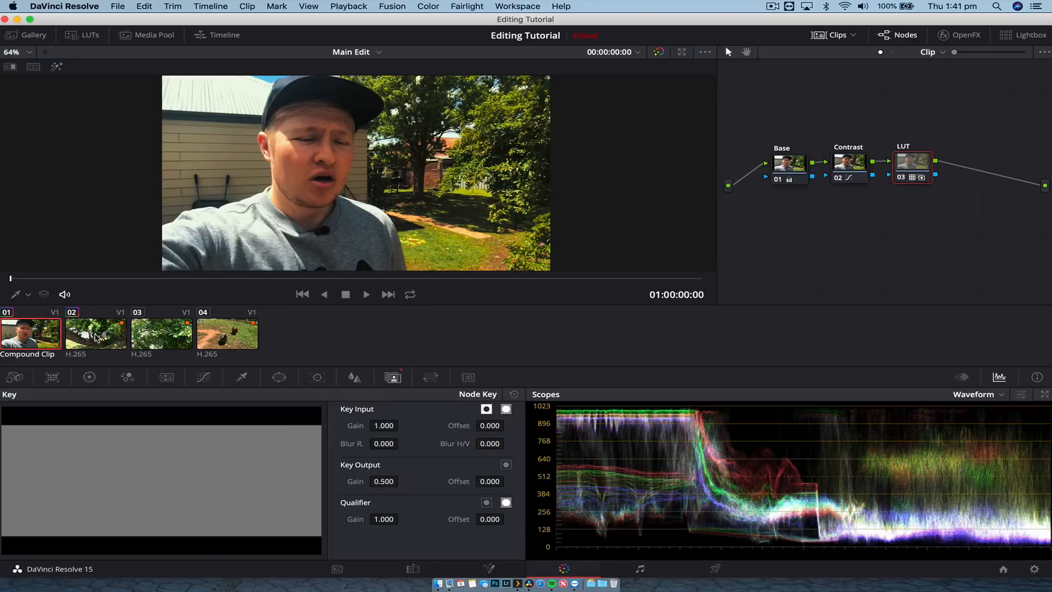
pyautogui.click(96, 337)
pyautogui.click(32, 338)
# Apply the compound clip's grade to clips 02, 03 and 04 together
pyautogui.click(102, 345)
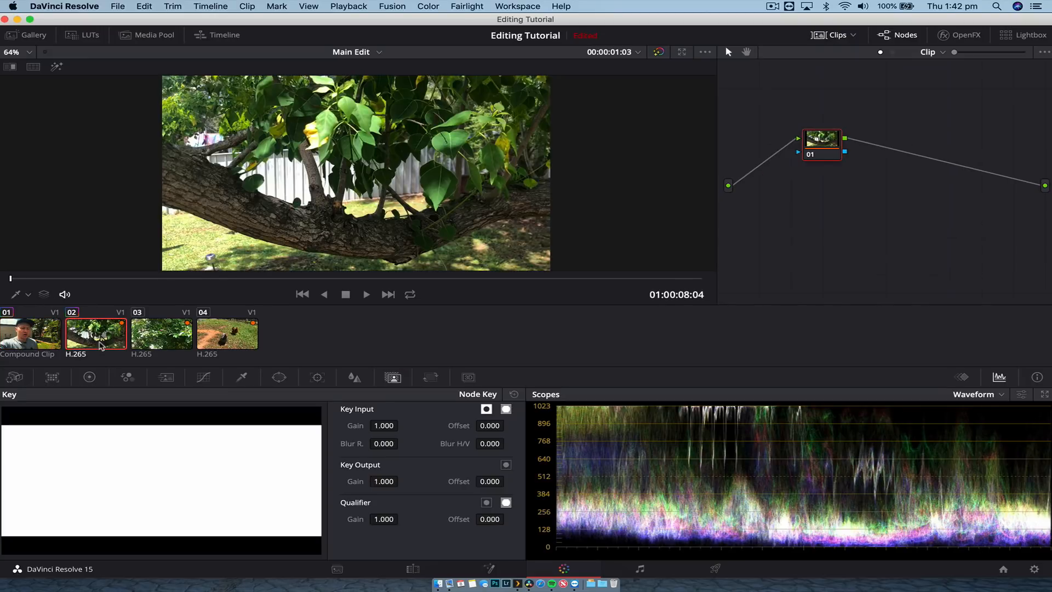
pyautogui.keyDown('super'); pyautogui.click(159, 342); pyautogui.keyUp('super')
pyautogui.keyDown('super'); pyautogui.click(218, 340); pyautogui.keyUp('super')
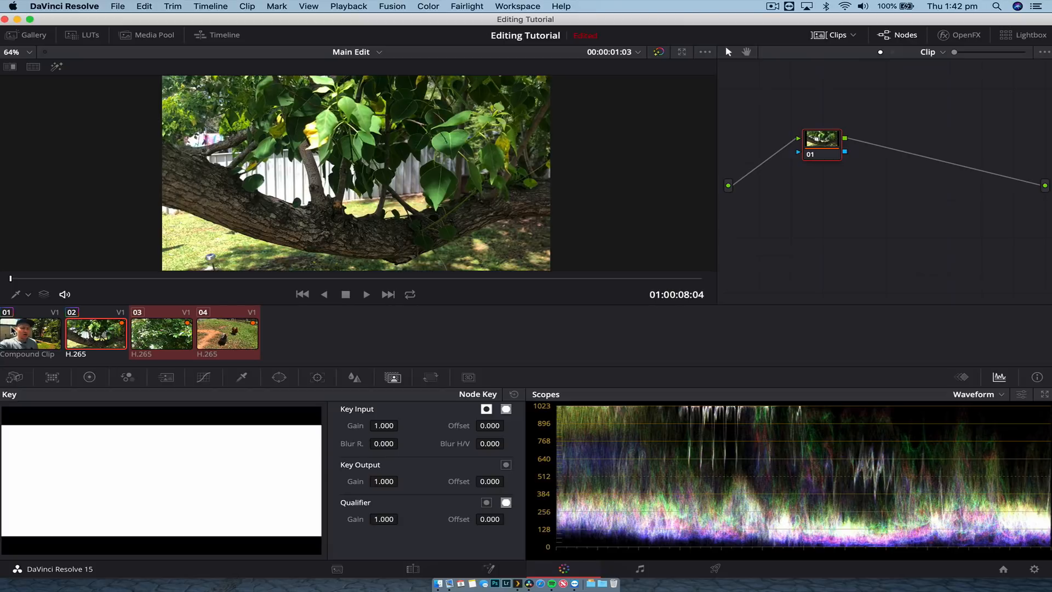
pyautogui.rightClick(12, 331)
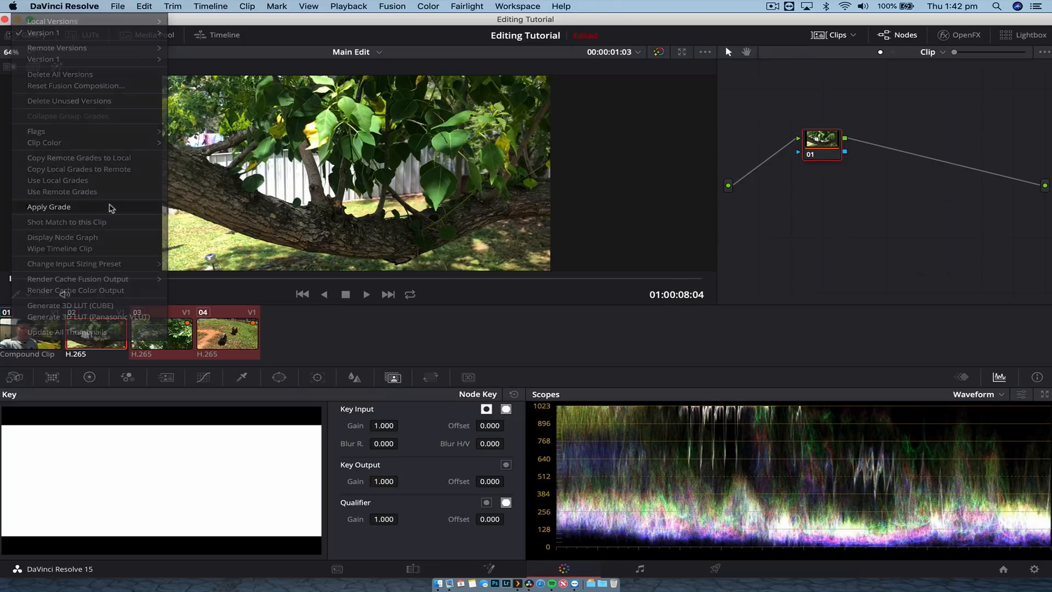
pyautogui.click(108, 208)
pyautogui.click(73, 332)
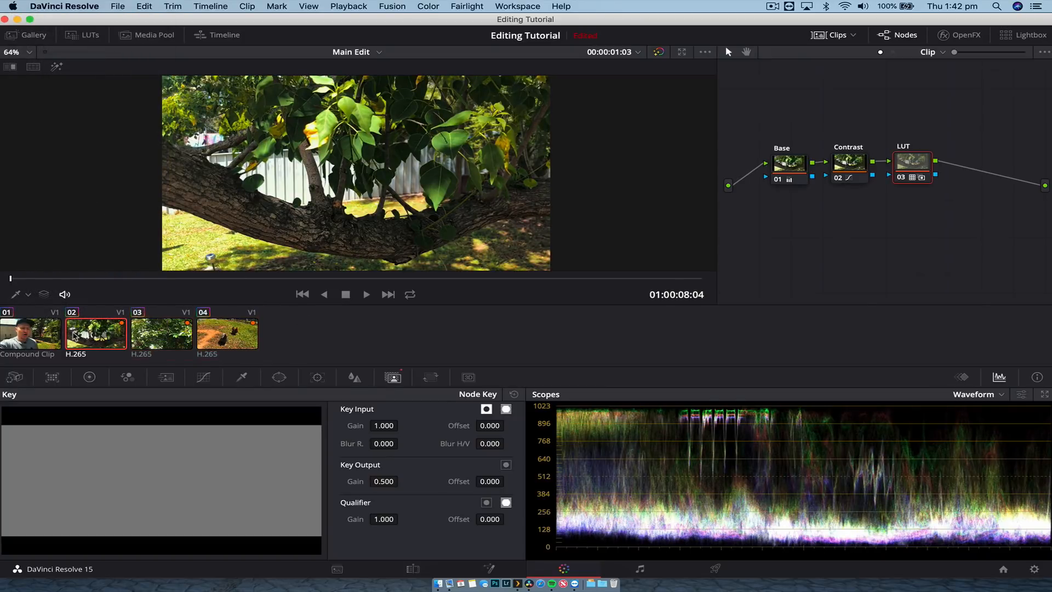
# Play the graded sequence from the compound clip with the sound muted and return to clip 02
pyautogui.click(44, 333)
pyautogui.press('space')
pyautogui.click(65, 295)
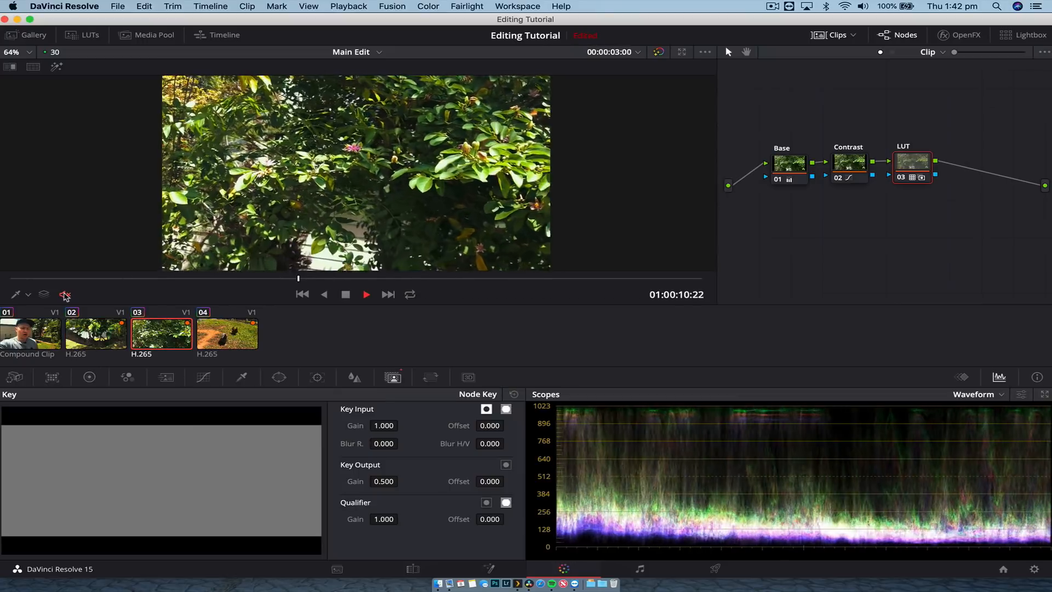
pyautogui.click(65, 295)
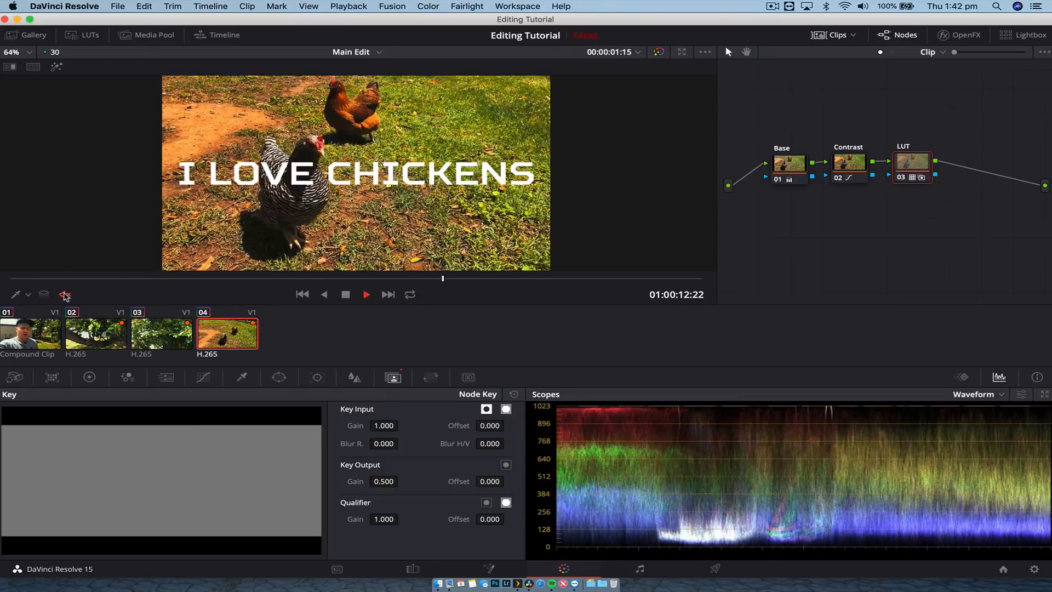
pyautogui.click(151, 326)
pyautogui.click(115, 333)
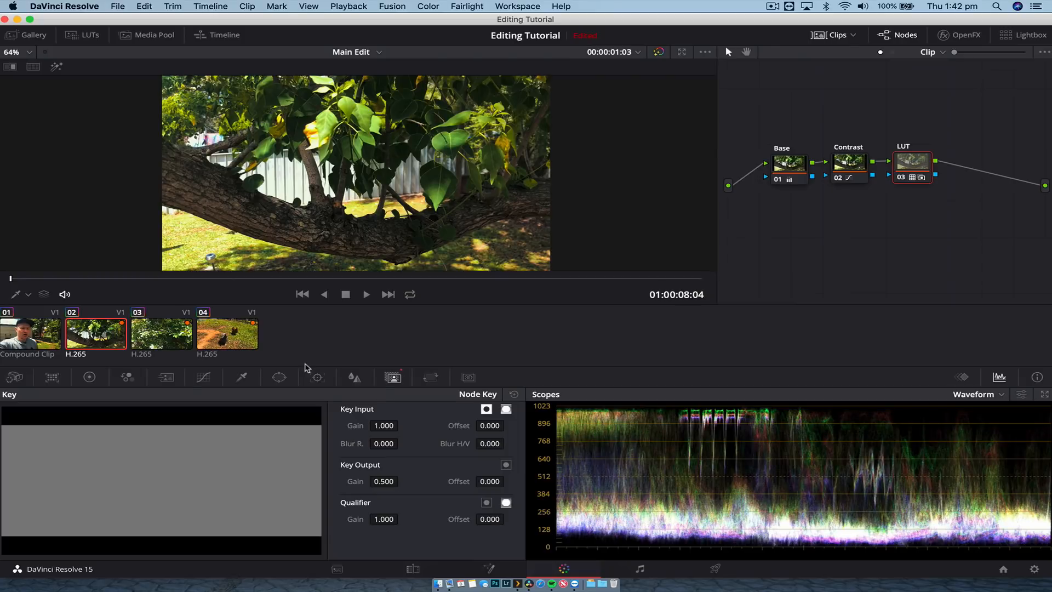
pyautogui.moveTo(771, 127); pyautogui.dragTo(931, 205)
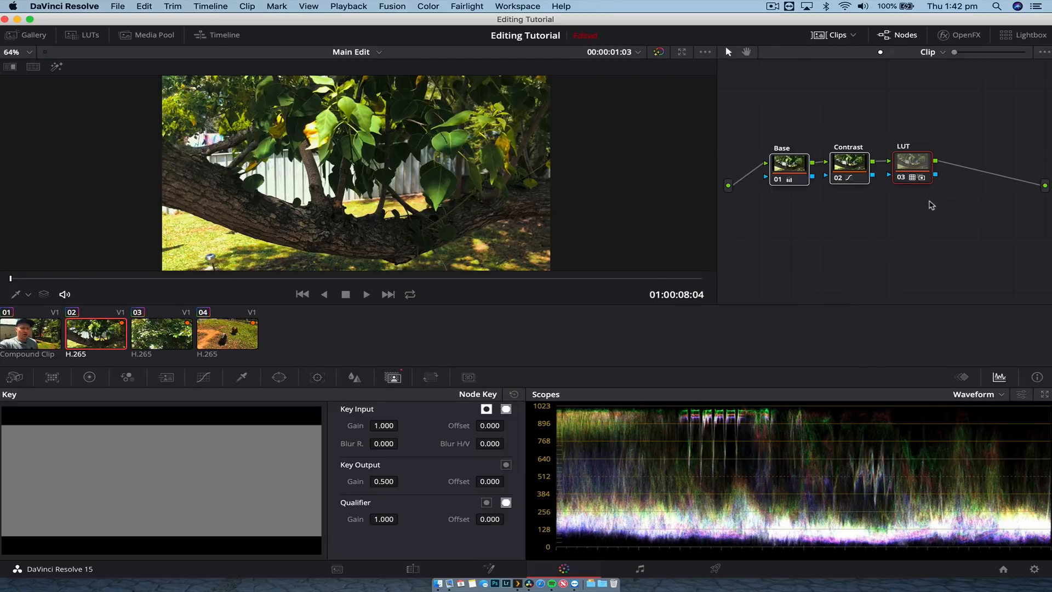
pyautogui.click(929, 201)
pyautogui.moveTo(762, 104); pyautogui.dragTo(932, 211)
pyautogui.click(931, 211)
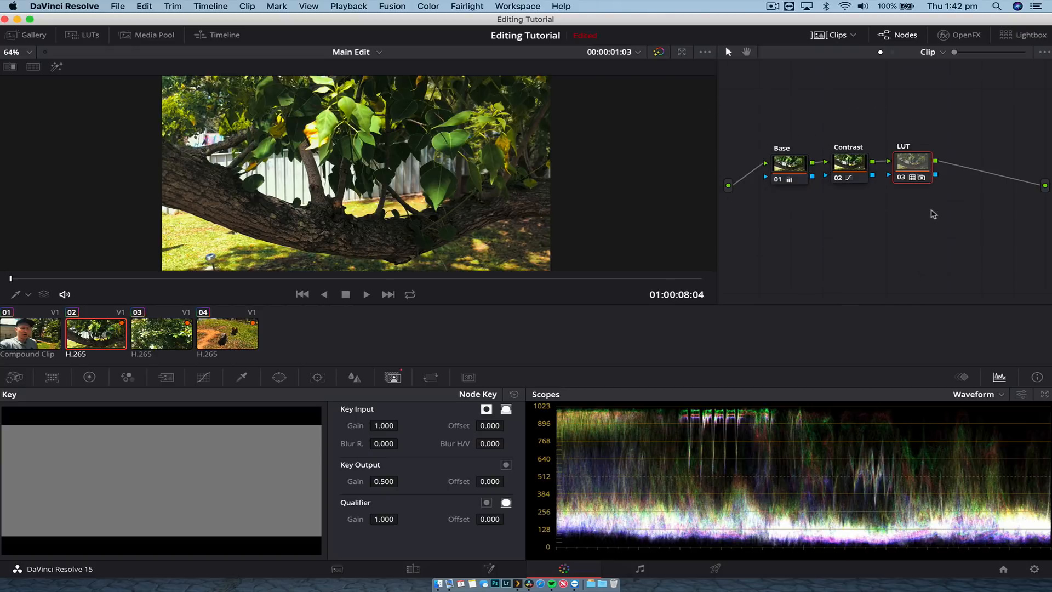
# Move clip 02's Base, Contrast and LUT nodes higher in the node graph, keeping them roughly in one row
pyautogui.moveTo(789, 177); pyautogui.dragTo(791, 141)
pyautogui.moveTo(861, 174); pyautogui.dragTo(860, 138)
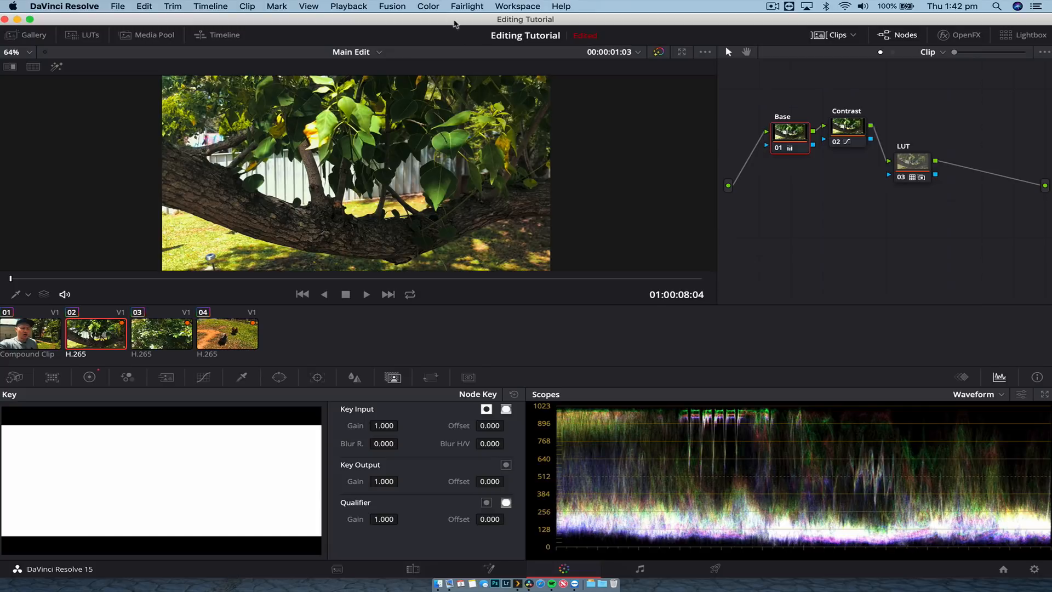
pyautogui.click(428, 6)
pyautogui.moveTo(486, 20)
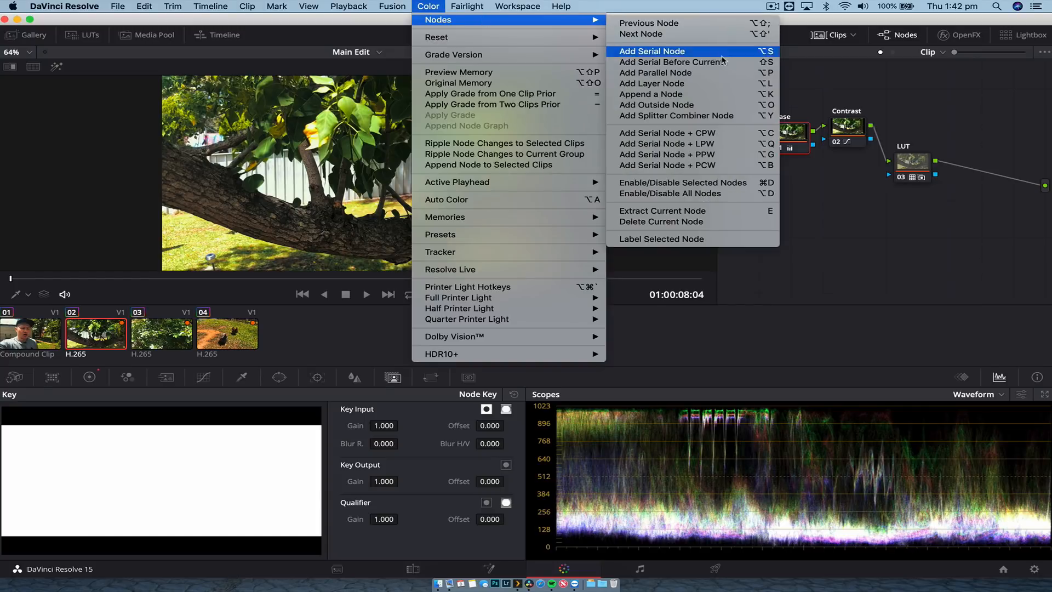
pyautogui.click(834, 217)
pyautogui.click(851, 131)
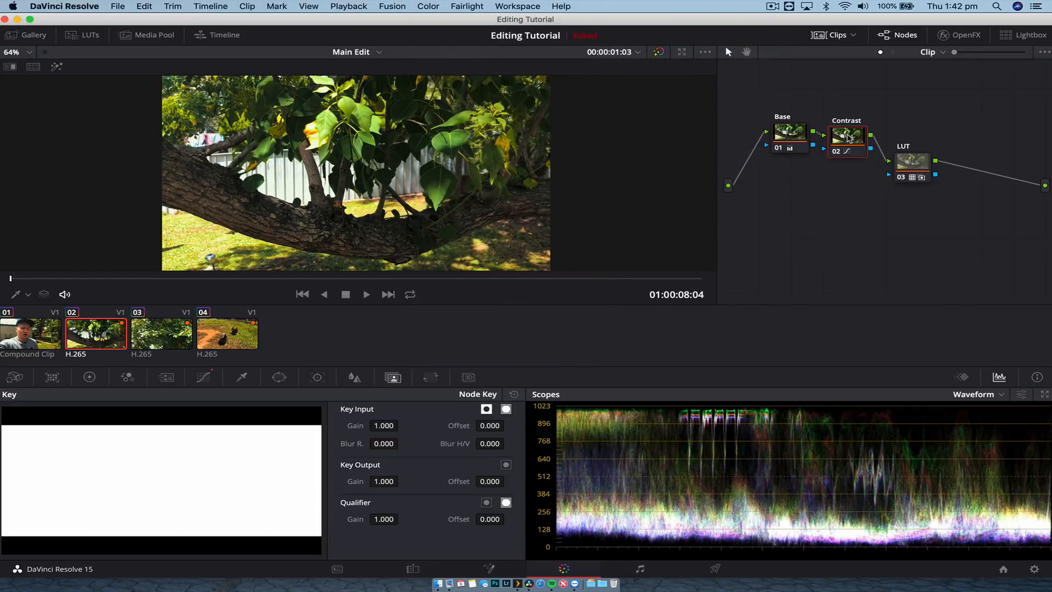
pyautogui.moveTo(905, 161); pyautogui.dragTo(910, 129)
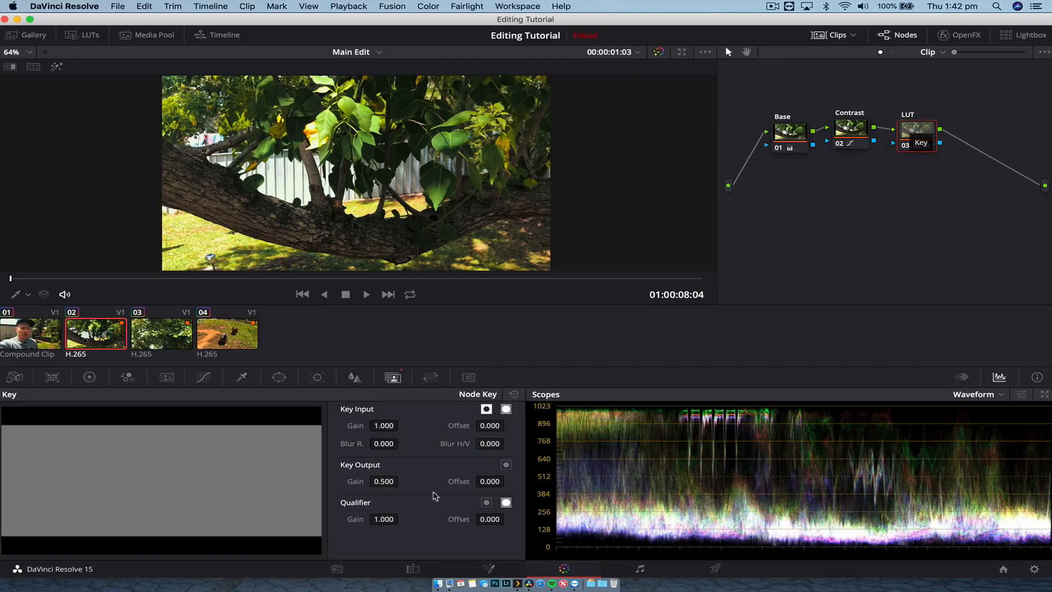
# Return to the Edit page, show the Inspector and scrub through Main Edit to review the grade up to the chickens title
pyautogui.click(412, 568)
pyautogui.moveTo(429, 357); pyautogui.dragTo(274, 357)
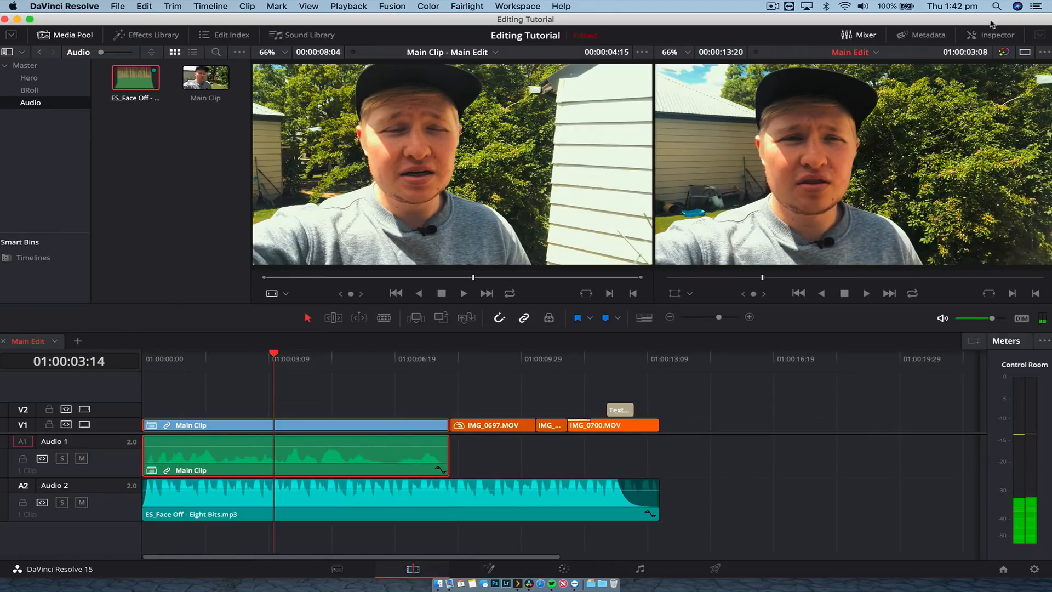
pyautogui.click(991, 34)
pyautogui.moveTo(367, 369); pyautogui.dragTo(296, 367)
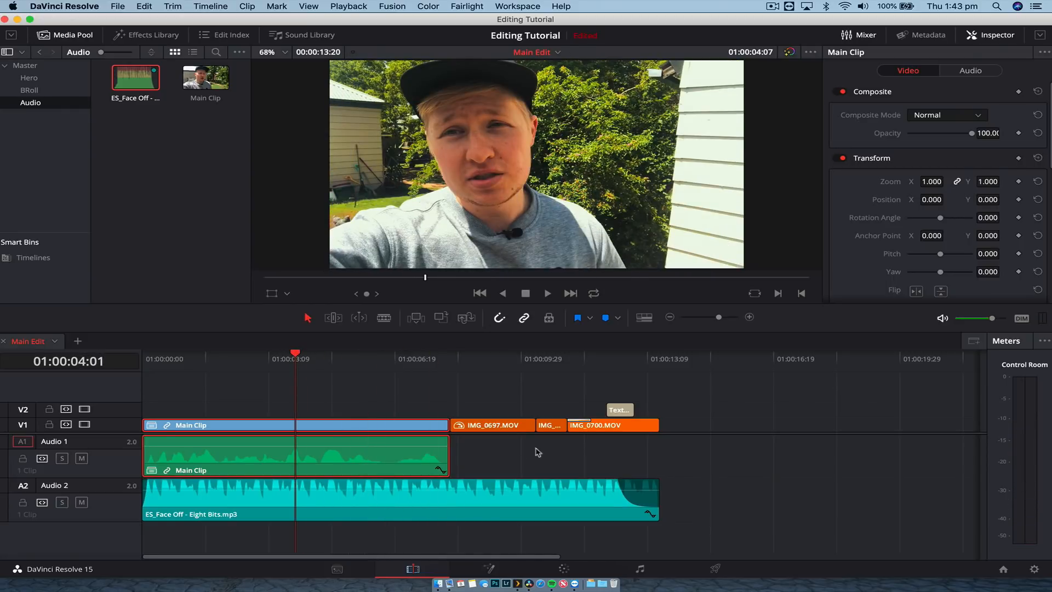
pyautogui.moveTo(535, 368); pyautogui.dragTo(607, 370)
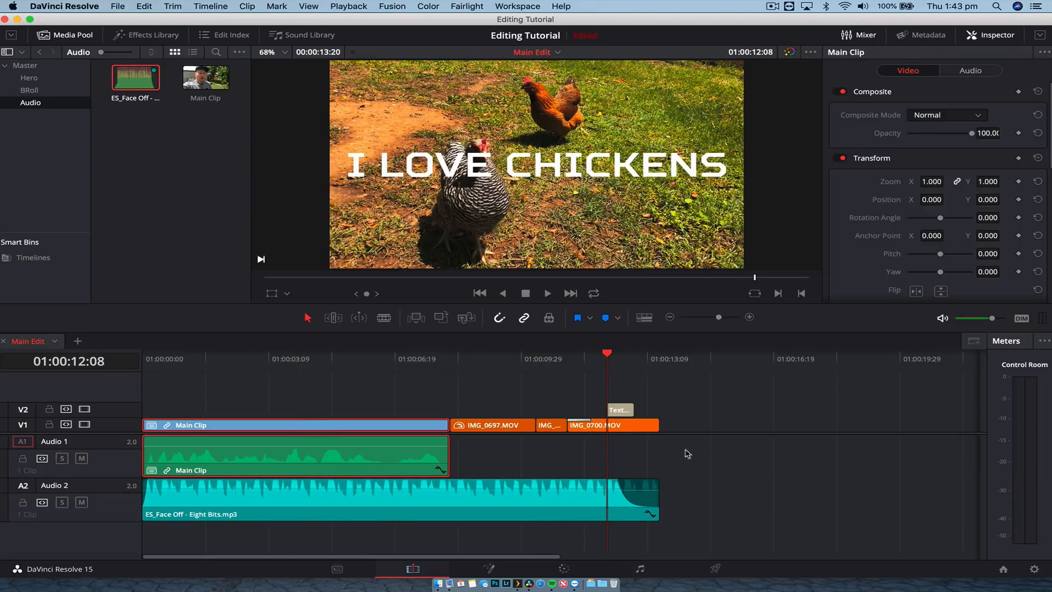
# Open the Deliver page for Main Edit and check the render range options, keeping Entire Timeline
pyautogui.click(715, 568)
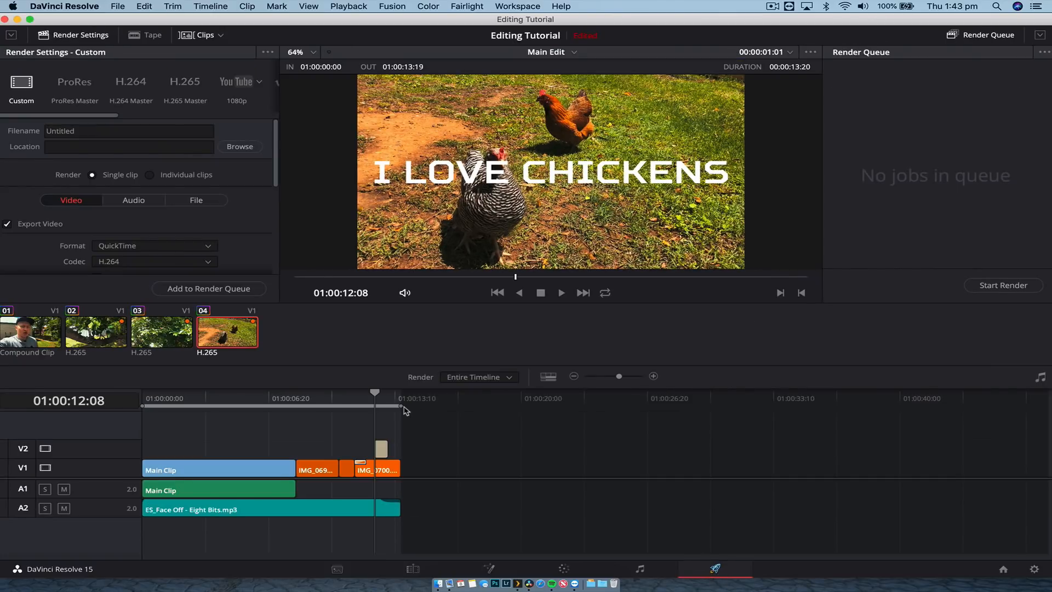
pyautogui.moveTo(404, 408)
pyautogui.mouseDown()
pyautogui.moveTo(264, 408)
pyautogui.moveTo(400, 408)
pyautogui.mouseUp()
pyautogui.click(476, 377)
pyautogui.click(476, 393)
pyautogui.click(448, 380)
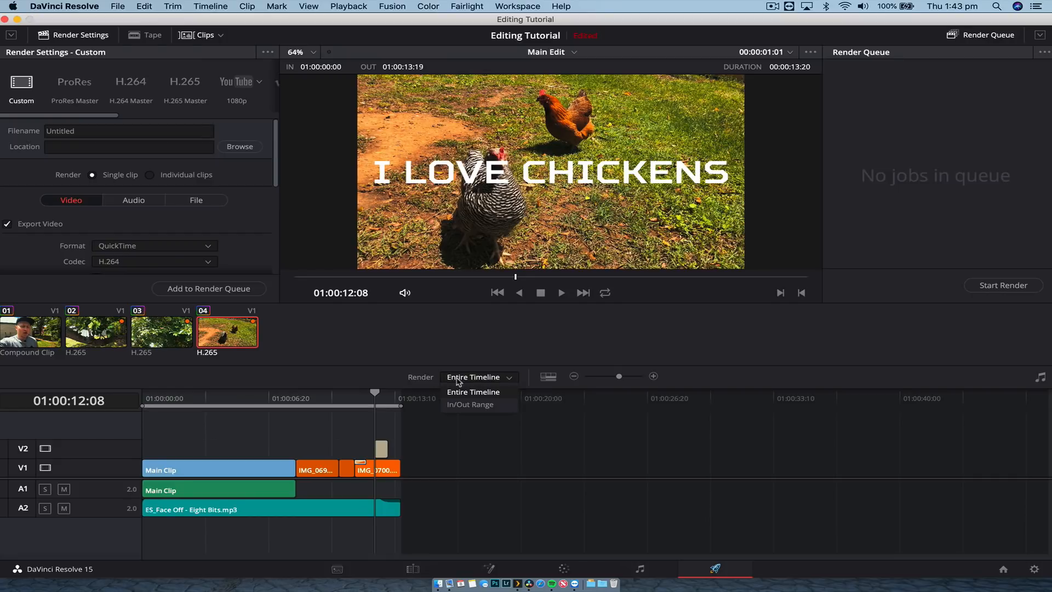
pyautogui.click(459, 408)
# Choose the YouTube render preset for Main Edit, keeping its 1080p resolution
pyautogui.click(62, 86)
pyautogui.click(22, 94)
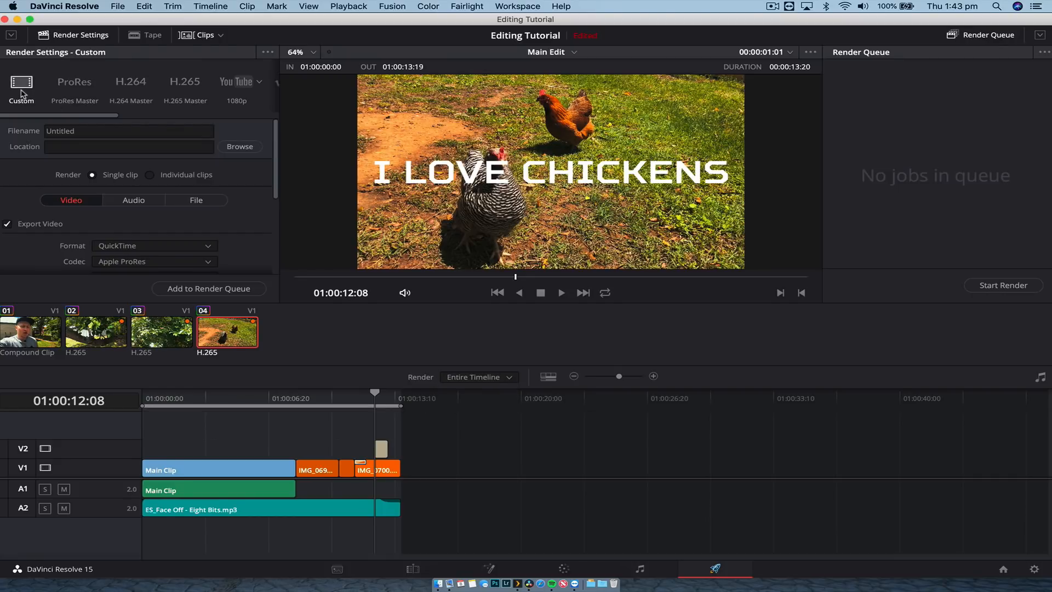
pyautogui.moveTo(38, 117); pyautogui.dragTo(99, 116)
pyautogui.click(97, 82)
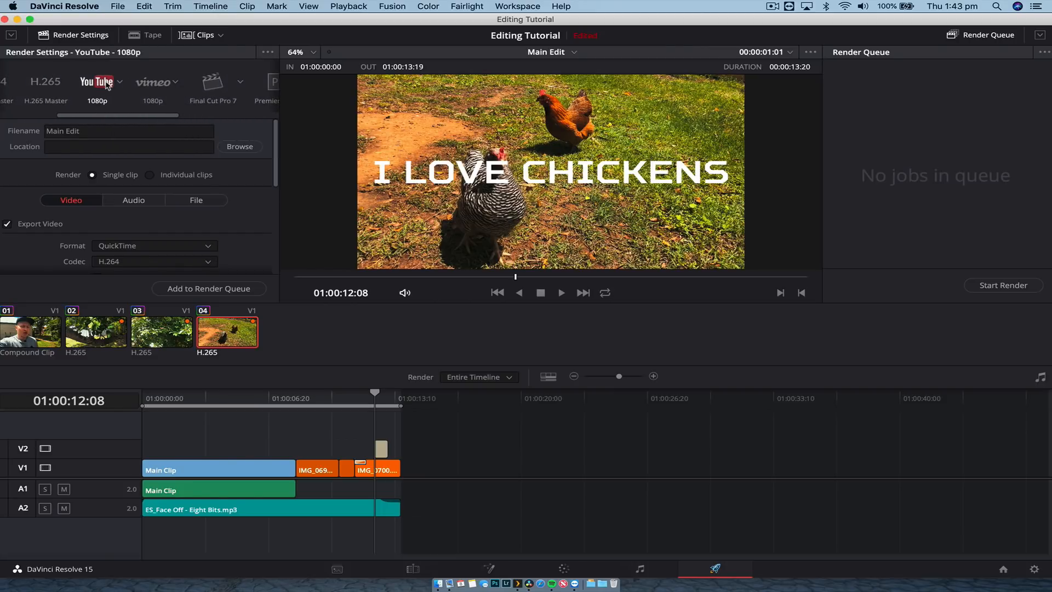
pyautogui.click(120, 82)
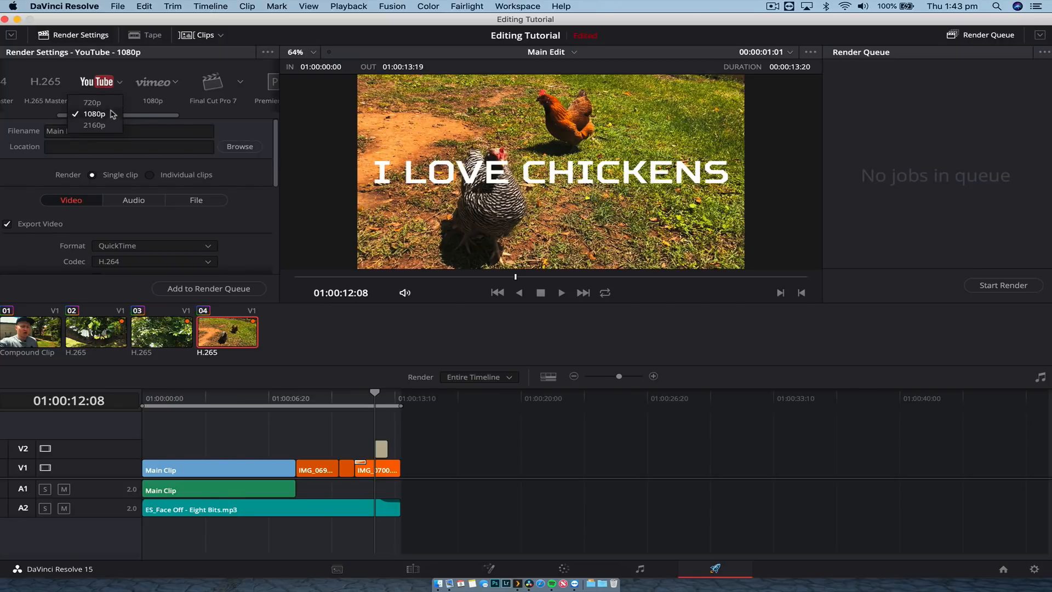
pyautogui.click(142, 115)
# Review the YouTube preset's filename, location, format and quality settings
pyautogui.moveTo(142, 114); pyautogui.dragTo(50, 132)
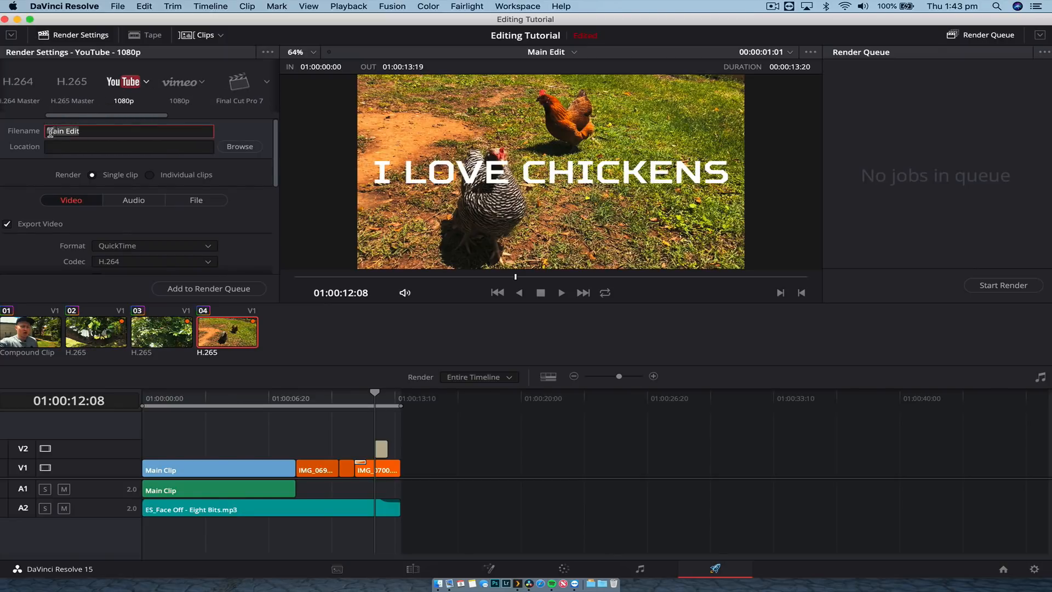
pyautogui.click(60, 147)
pyautogui.click(23, 185)
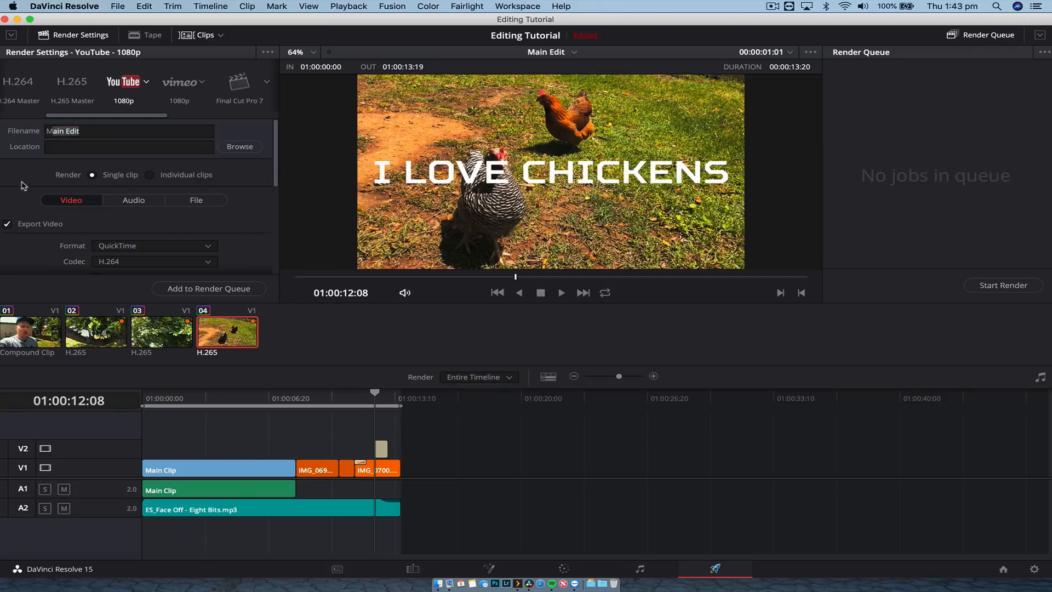
pyautogui.scroll(-10, 23, 186)
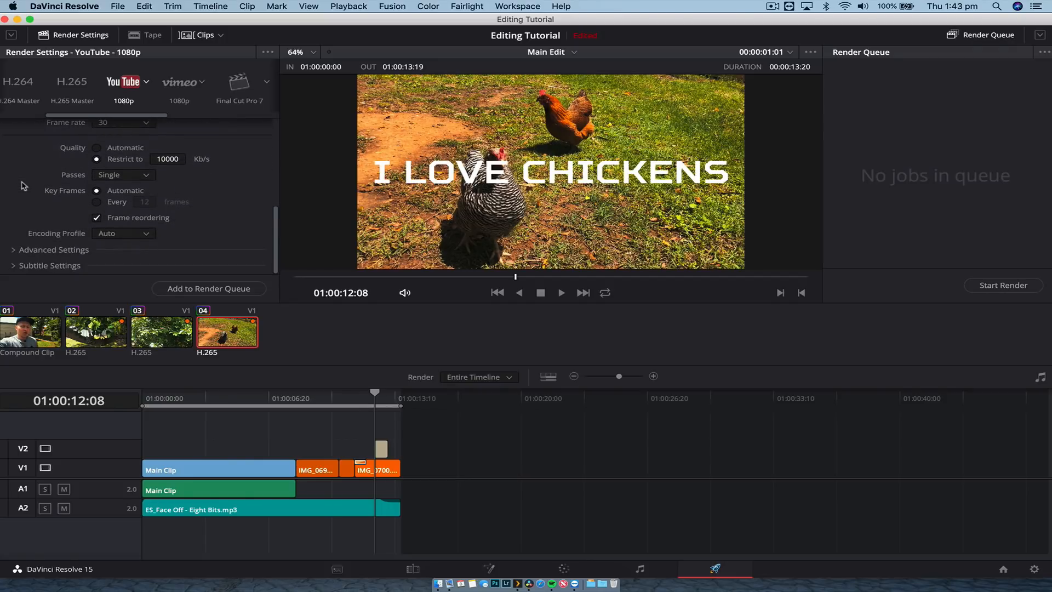
pyautogui.scroll(10, 24, 185)
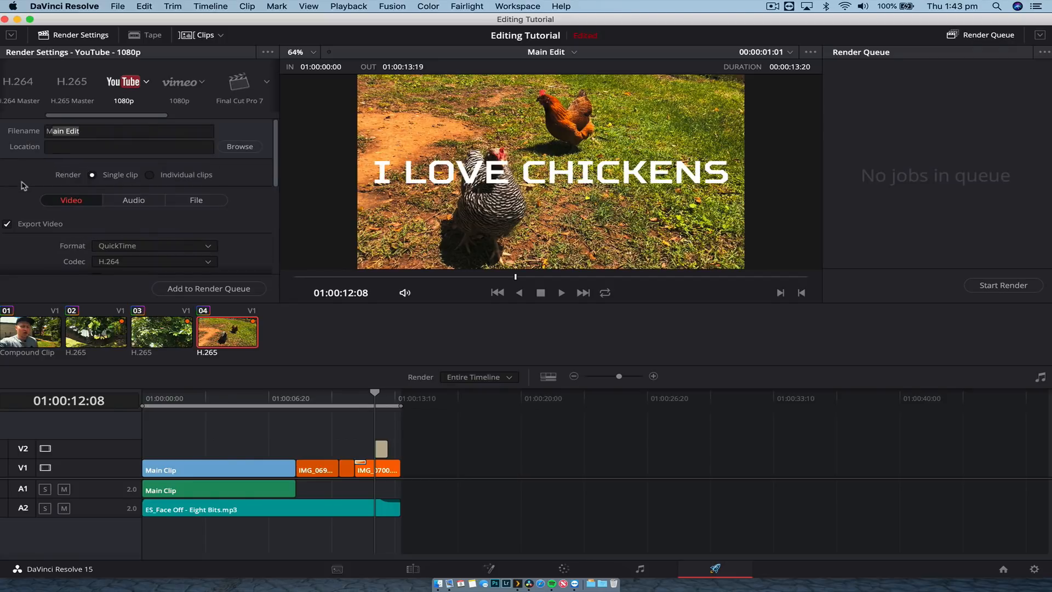
# Check the YouTube resolution choices, try the Vimeo 1080p preset and return to YouTube 1080p
pyautogui.click(146, 85)
pyautogui.click(146, 84)
pyautogui.click(147, 85)
pyautogui.click(146, 85)
pyautogui.click(181, 85)
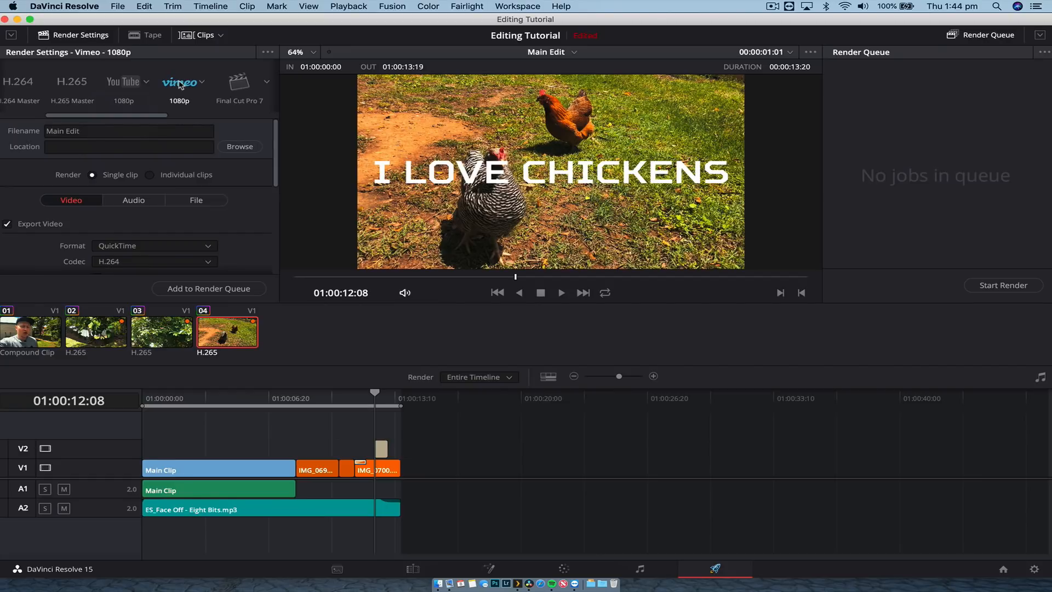
pyautogui.click(124, 82)
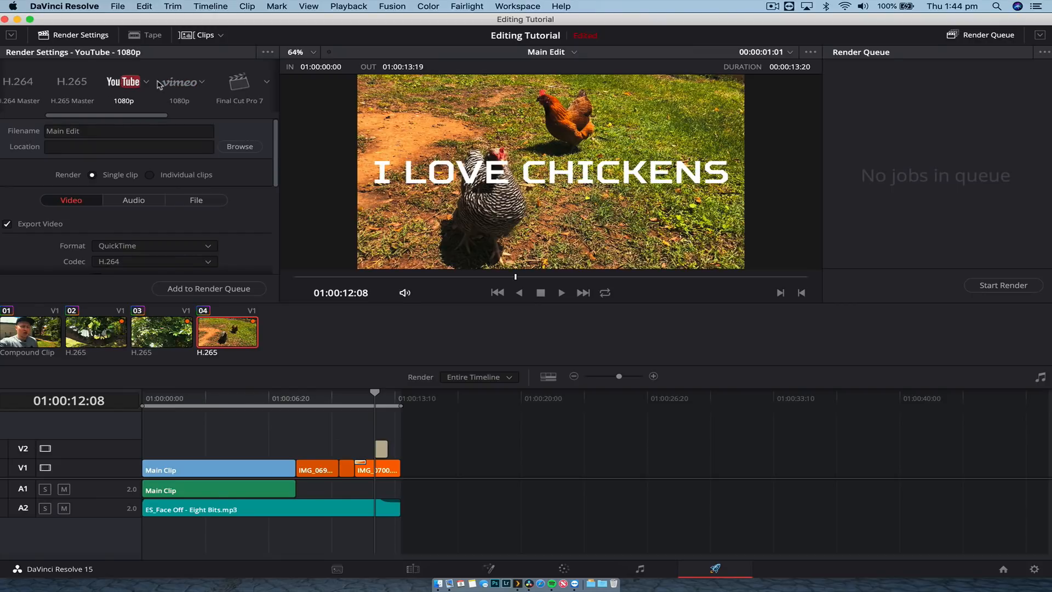
# Set the render filename to Editing Tutorial
pyautogui.click(119, 131)
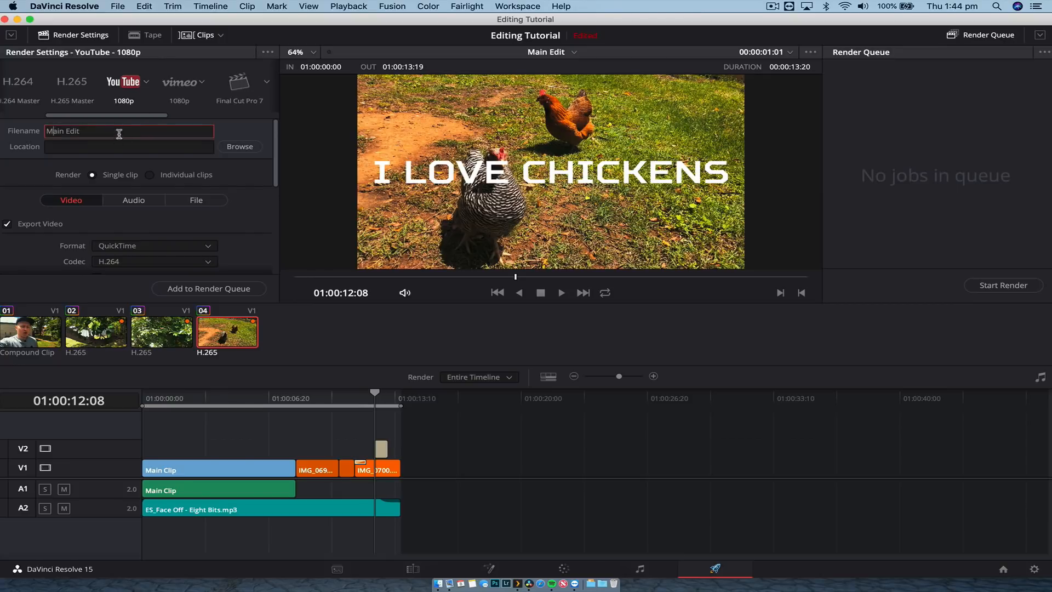
pyautogui.tripleClick(120, 131)
pyautogui.write('Editing Tutorial')
# Set the render location to the Exports folder inside Resolve 15 Tutorial on the Desktop
pyautogui.click(237, 152)
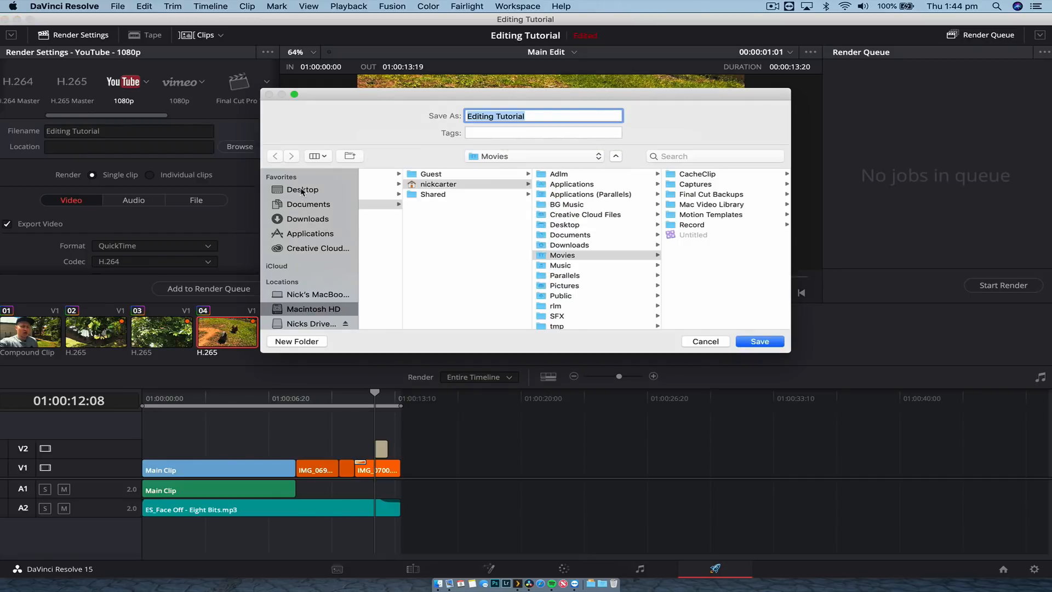
pyautogui.click(302, 190)
pyautogui.click(443, 176)
pyautogui.click(537, 185)
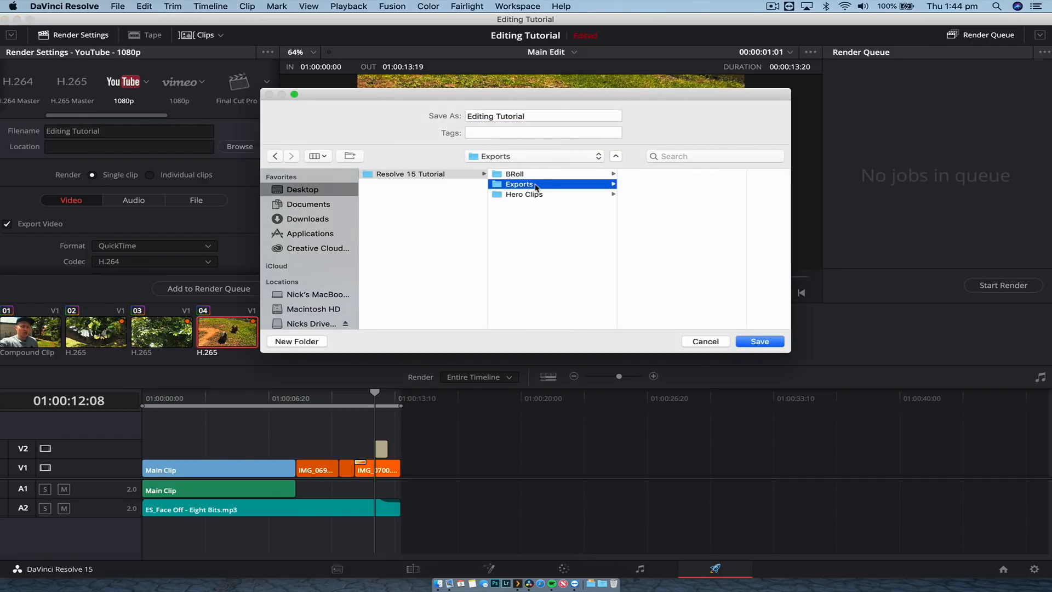
pyautogui.click(759, 341)
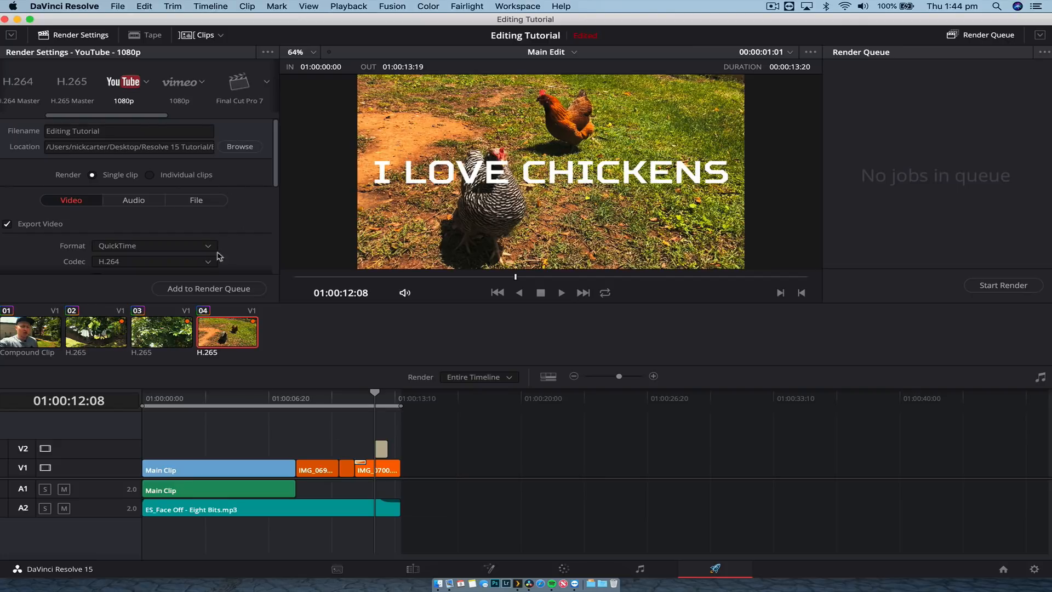
# Add Main Edit to the render queue and start rendering the job
pyautogui.click(196, 288)
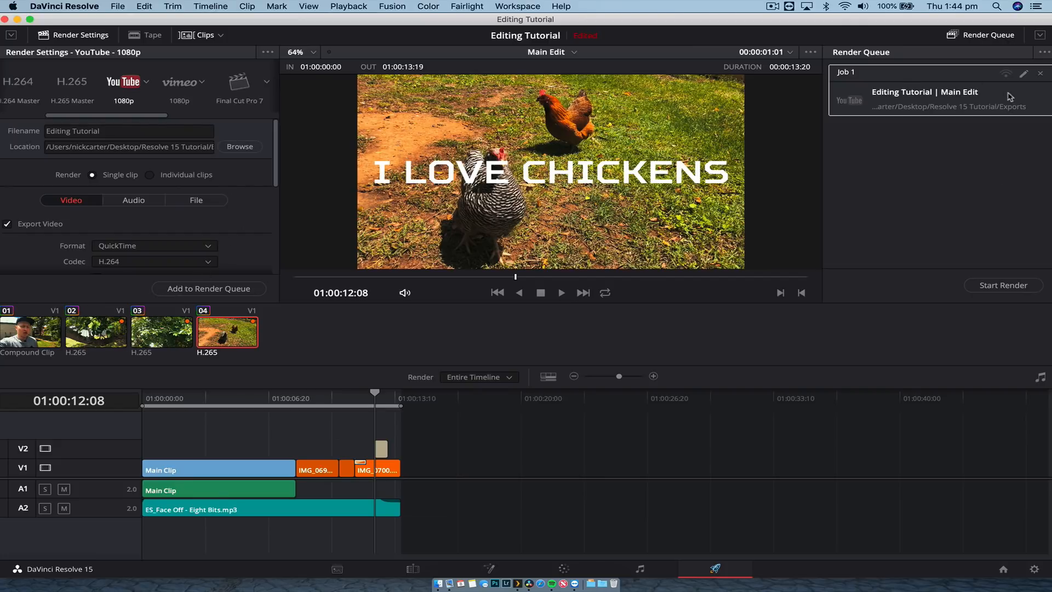
pyautogui.click(988, 286)
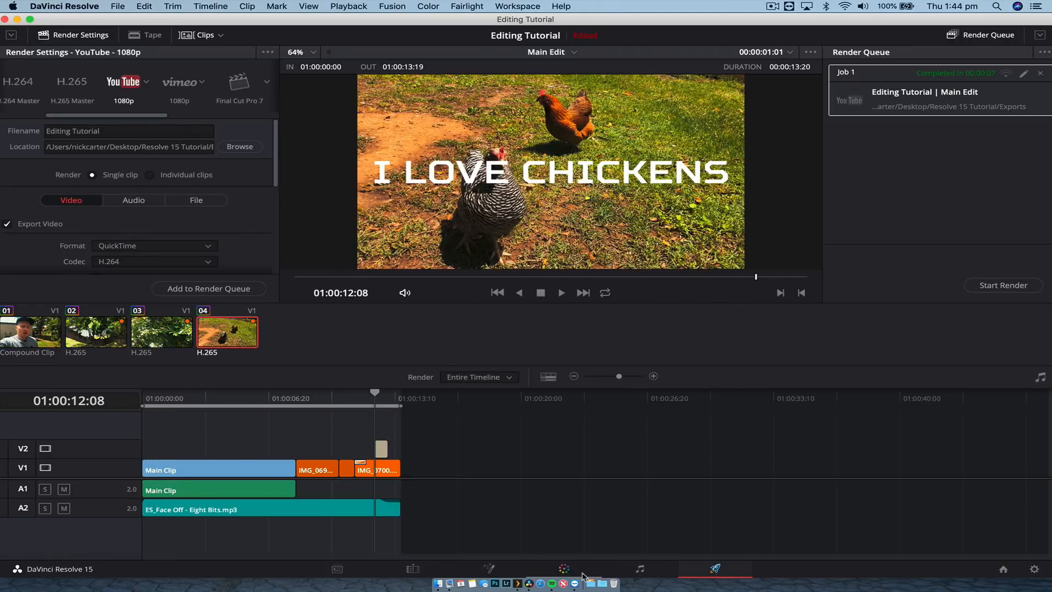
# Switch to Finder, examine the exported Editing Tutorial movie's details in Desktop > Resolve 15 Tutorial > Exports, and close the window
pyautogui.click(436, 582)
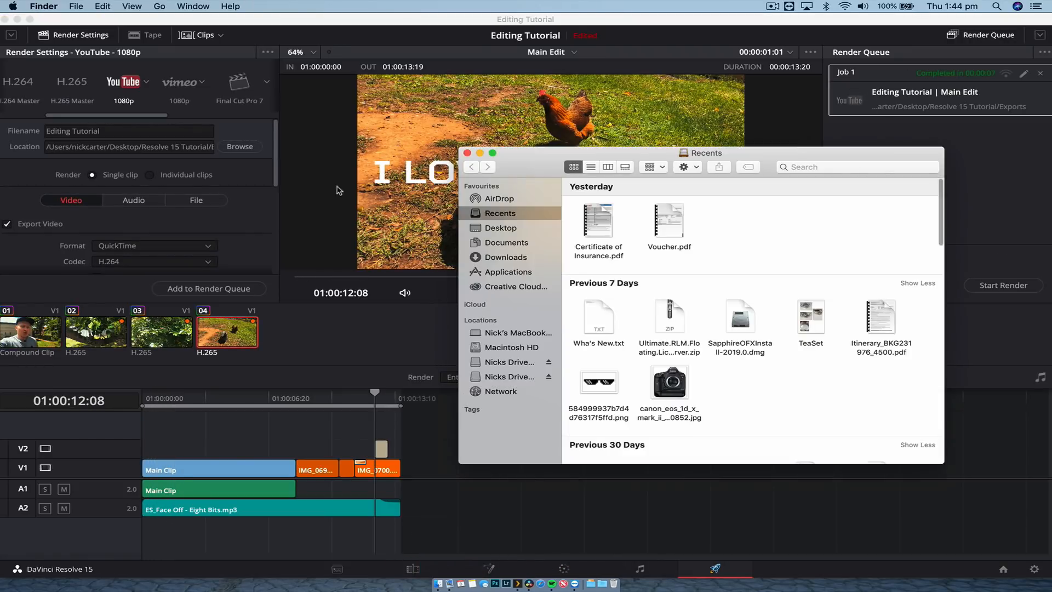
pyautogui.click(496, 229)
pyautogui.click(634, 187)
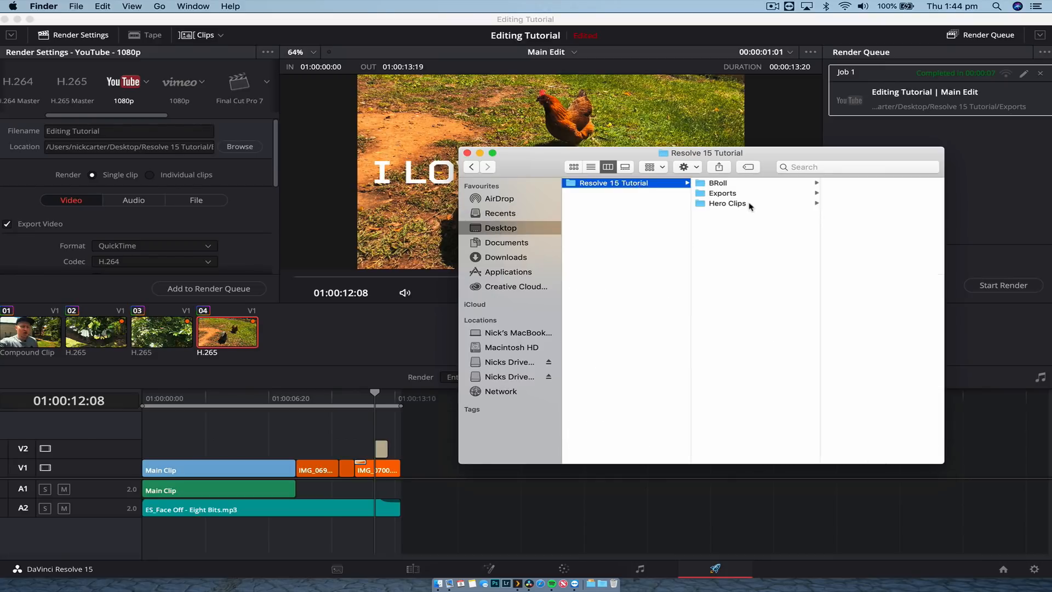
pyautogui.click(747, 193)
pyautogui.click(827, 183)
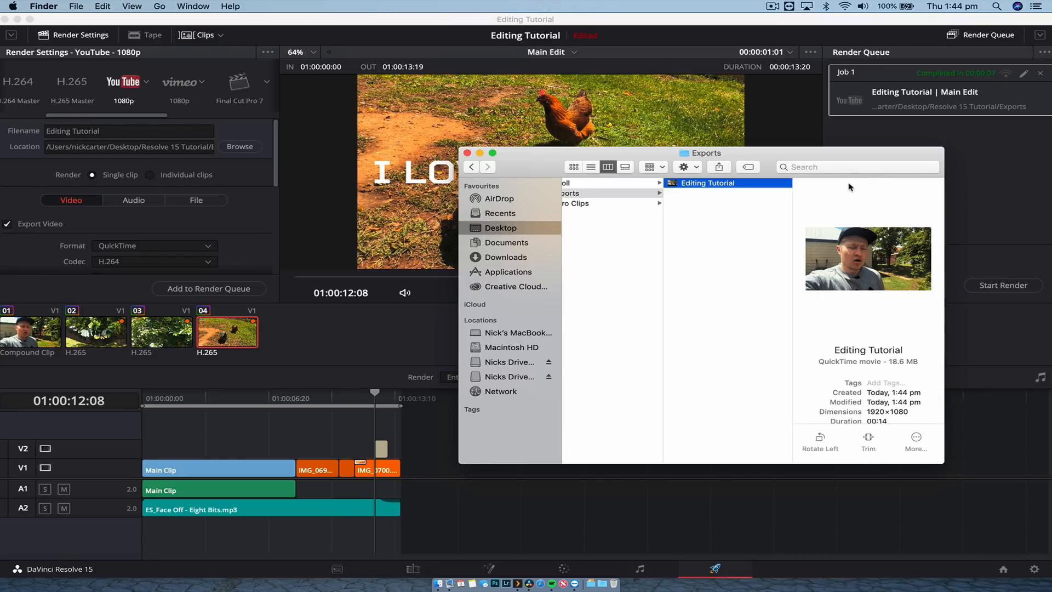
pyautogui.scroll(-2, 900, 328)
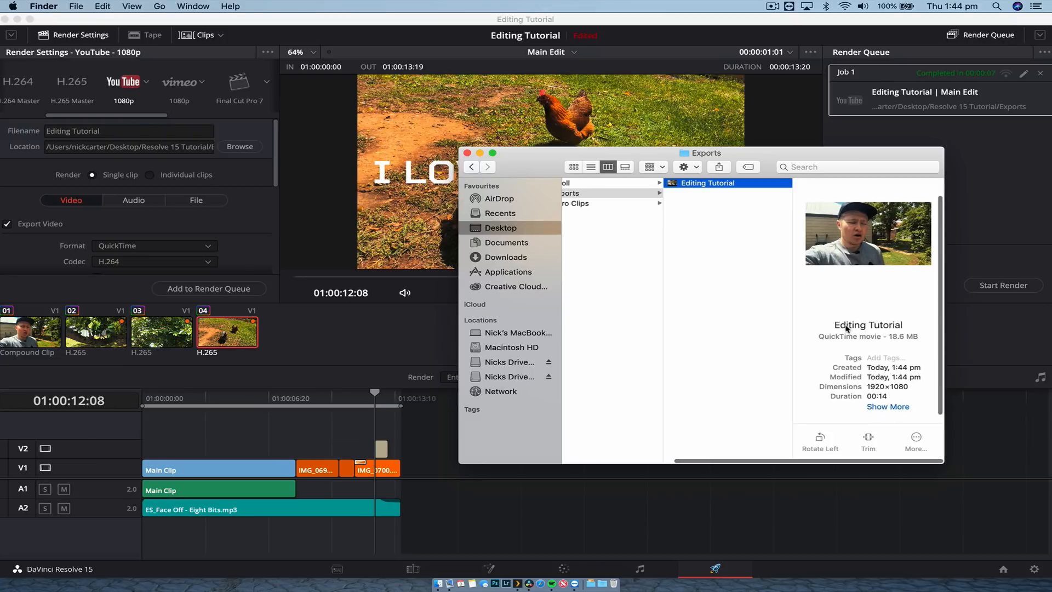
pyautogui.click(467, 154)
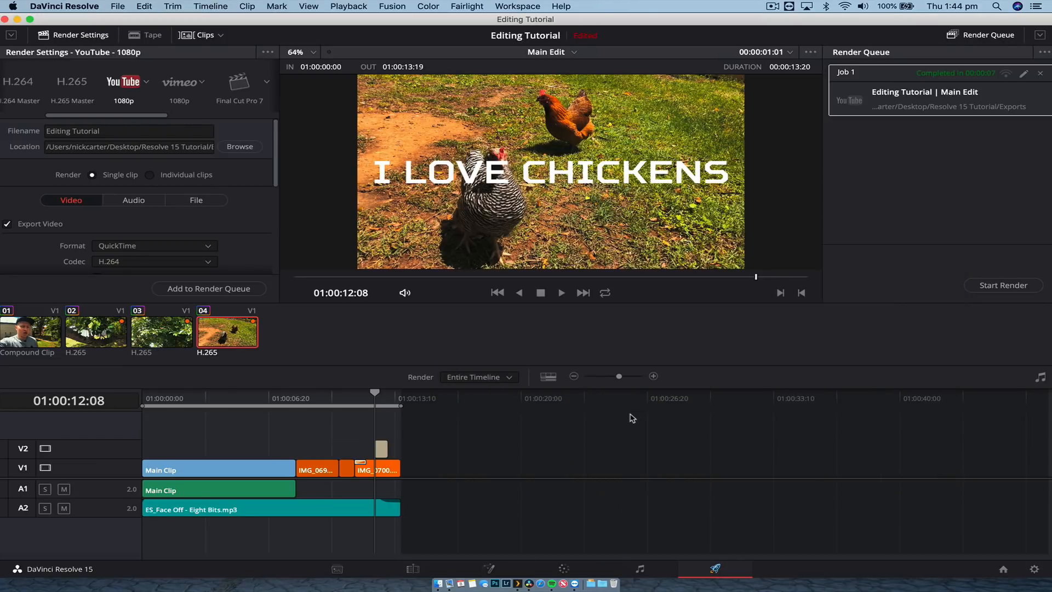